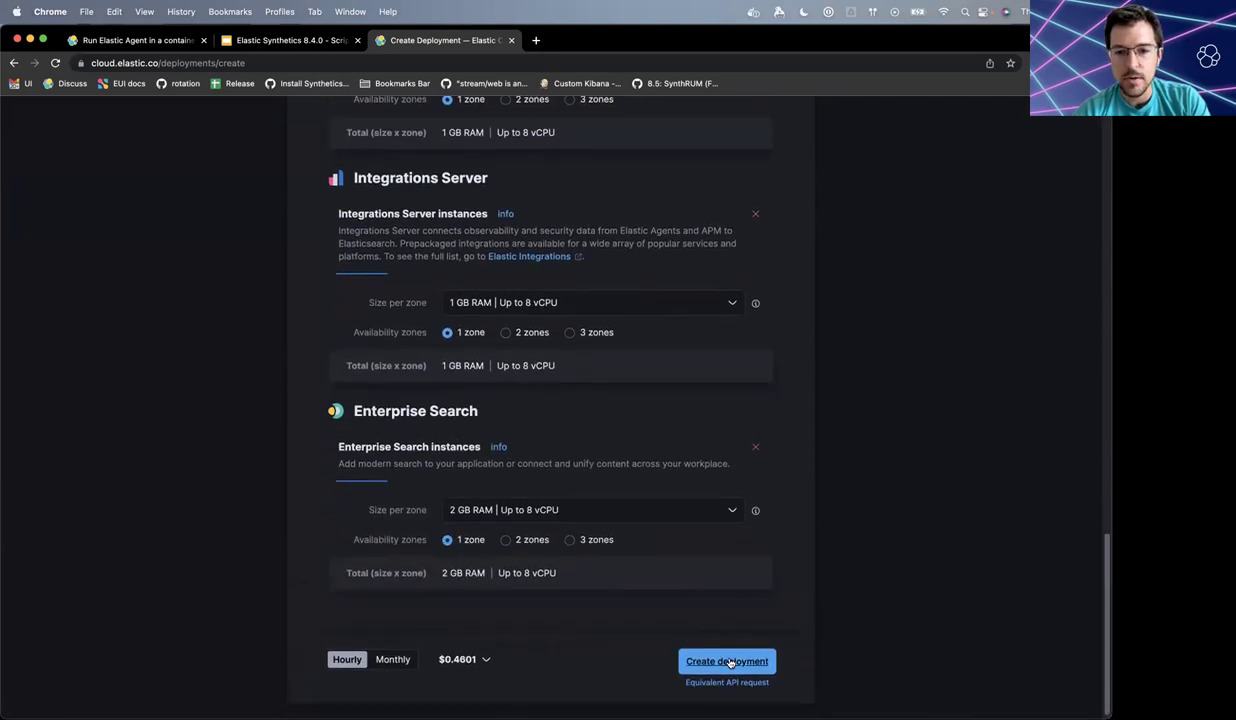
- Start creating the configured Elastic Cloud deployment from the bottom of the form
click(729, 662)
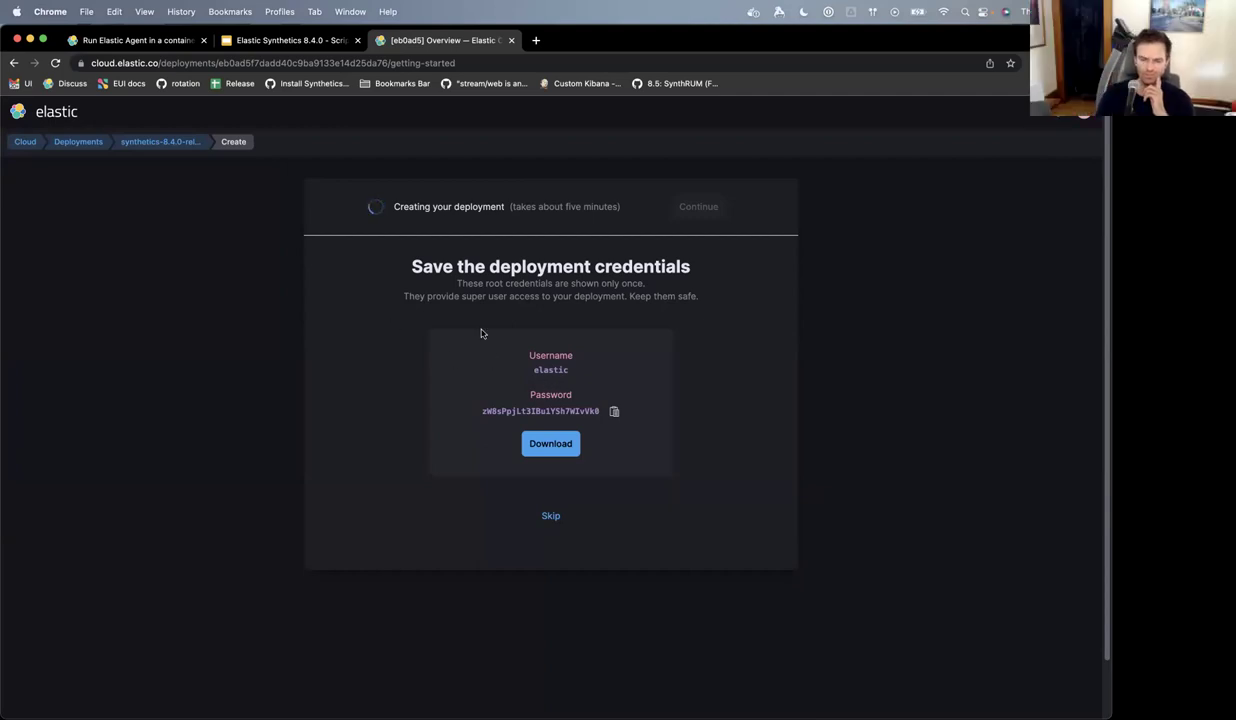
- Open GitHub Gist in a new browser tab
key(super+t)
text(gist)
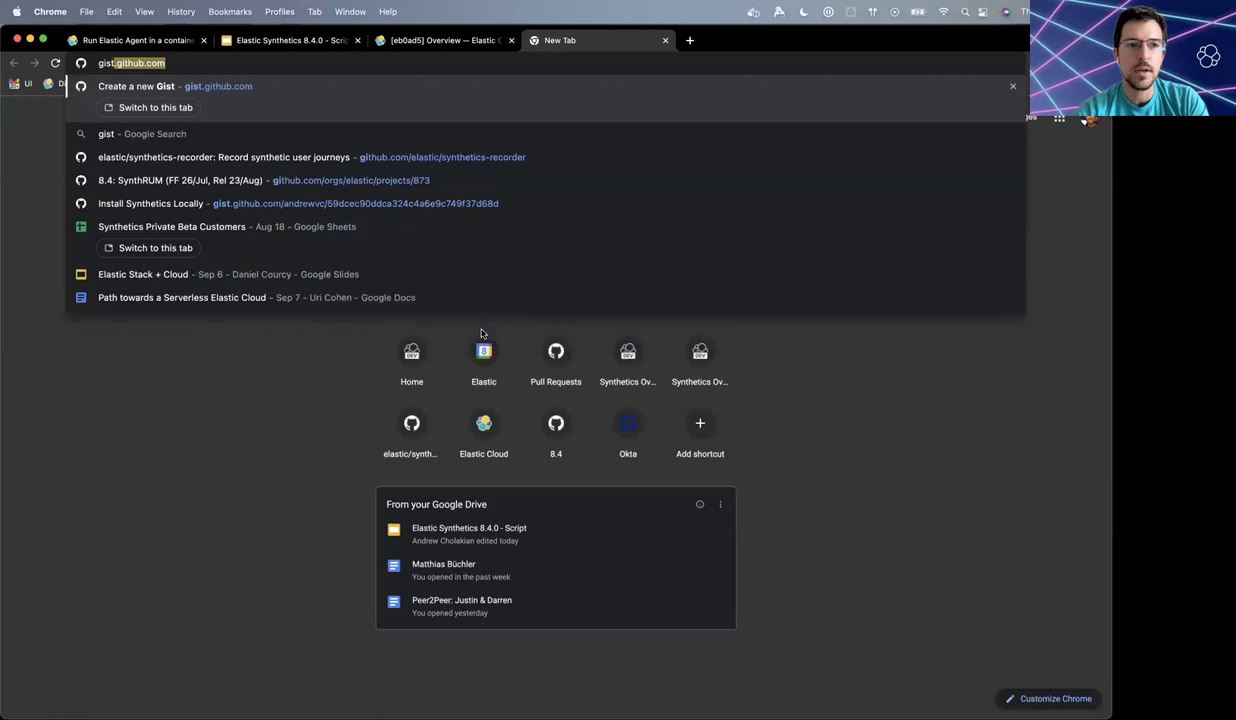
key(Return)
- Paste the copied deployment password into a new gist, with username 'elastic' above it
key(super+alt+Left)
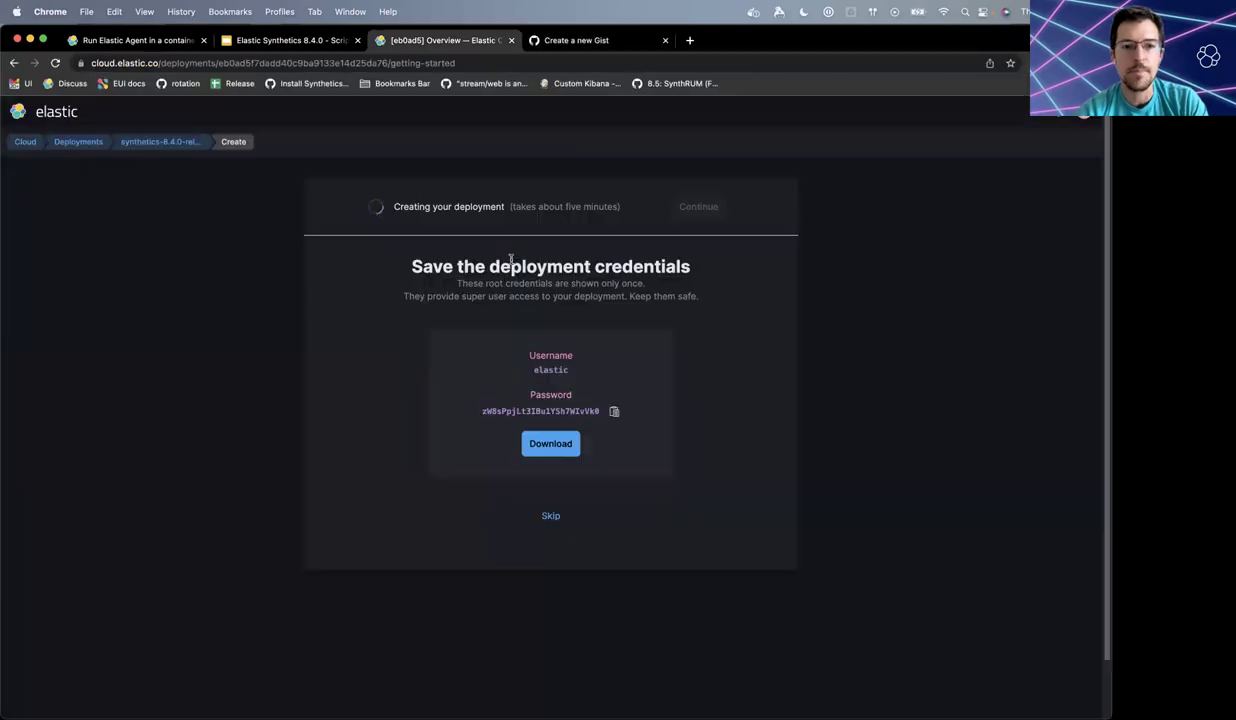
click(614, 411)
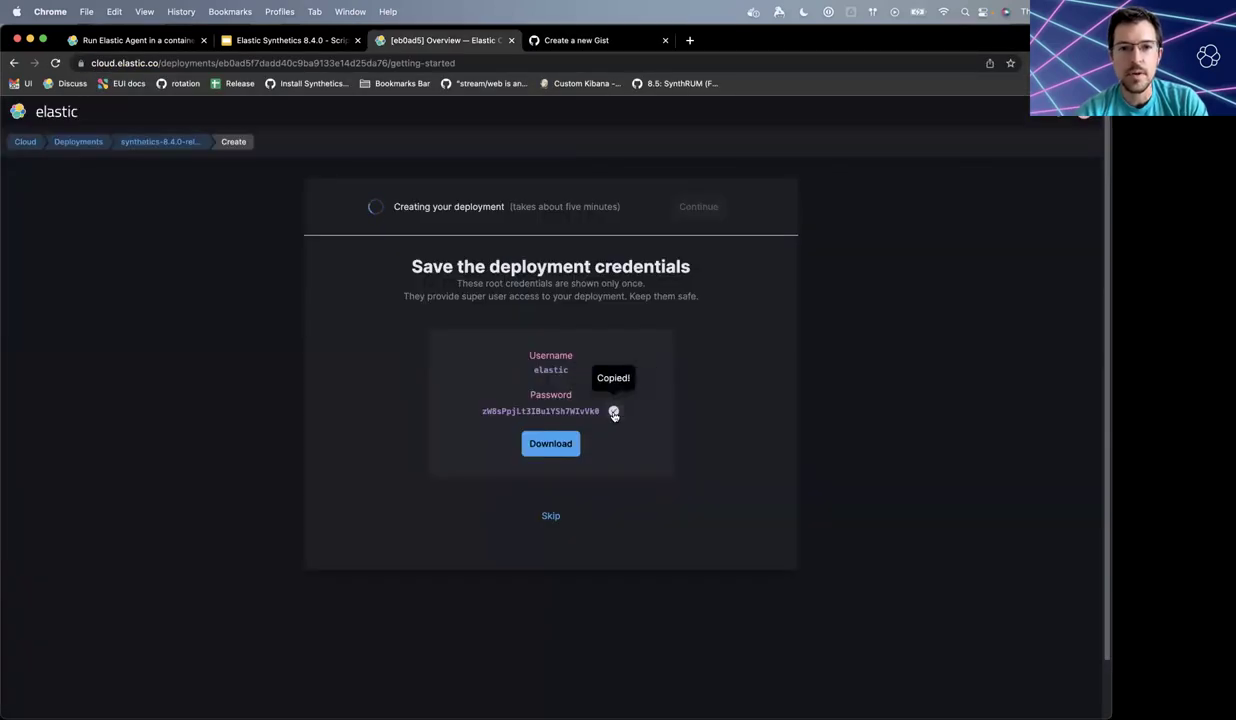
key(super+alt+Right)
click(425, 327)
key(super+v)
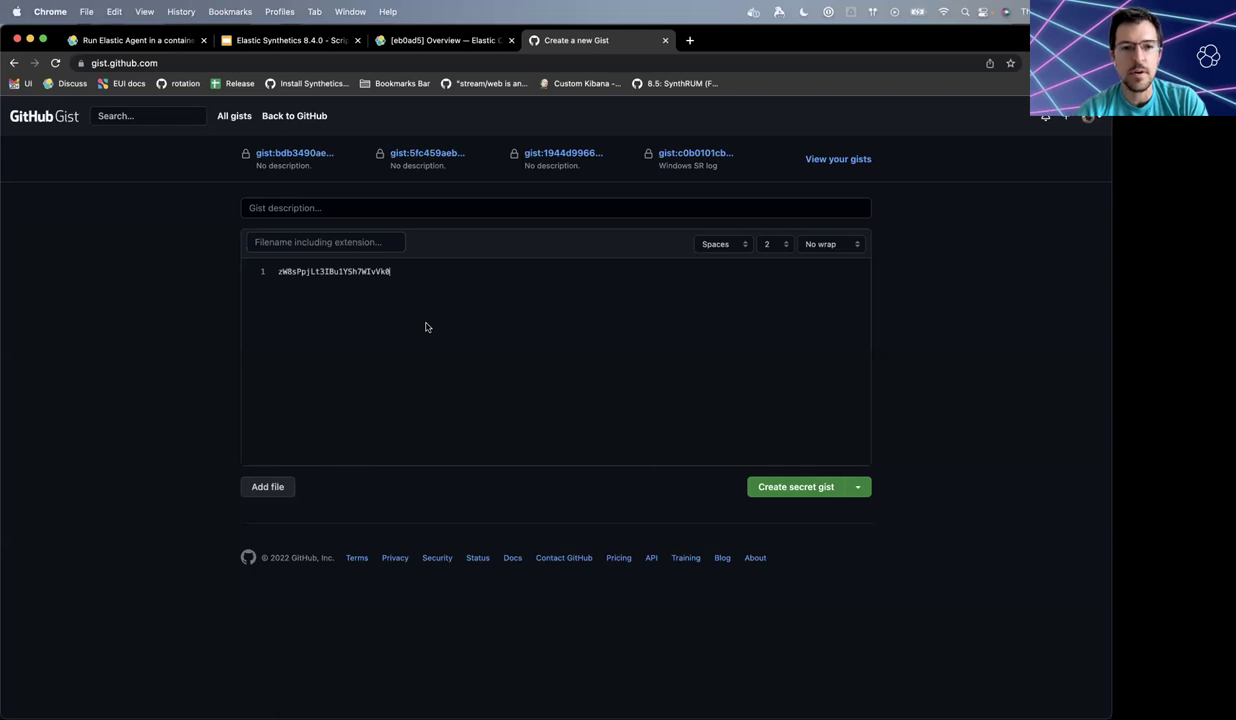
key(Return)
key(Return)
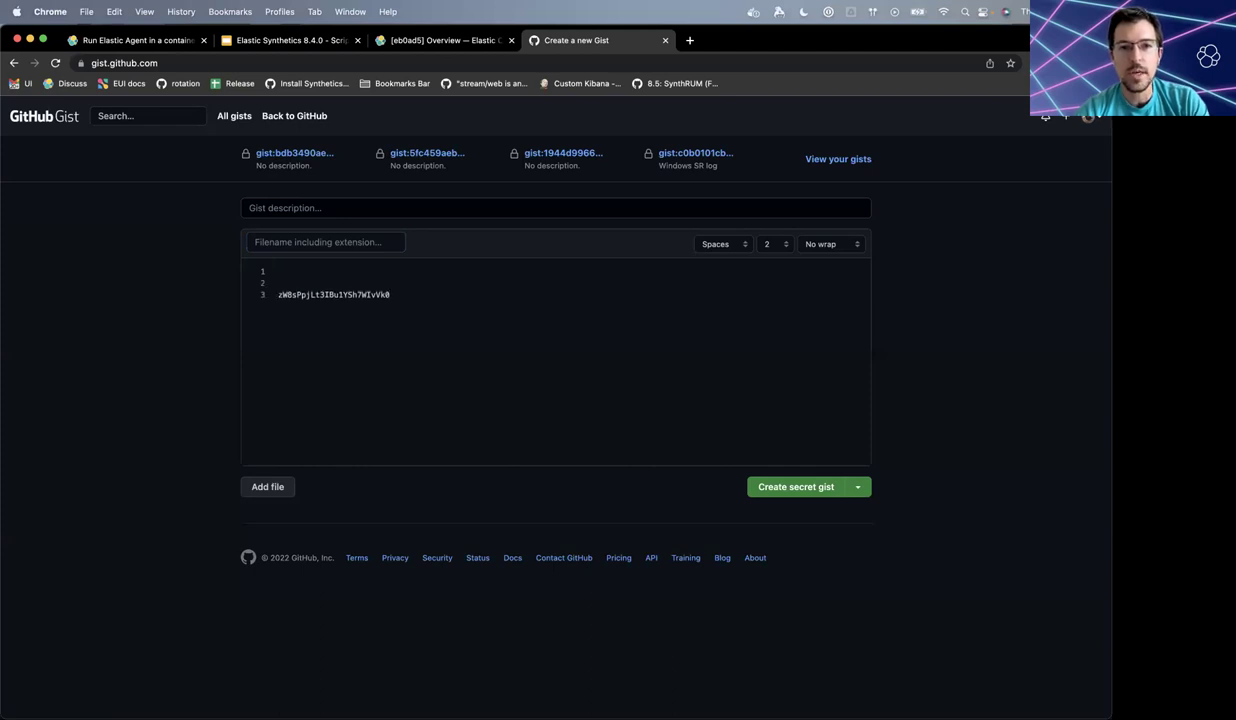
text(elastic)
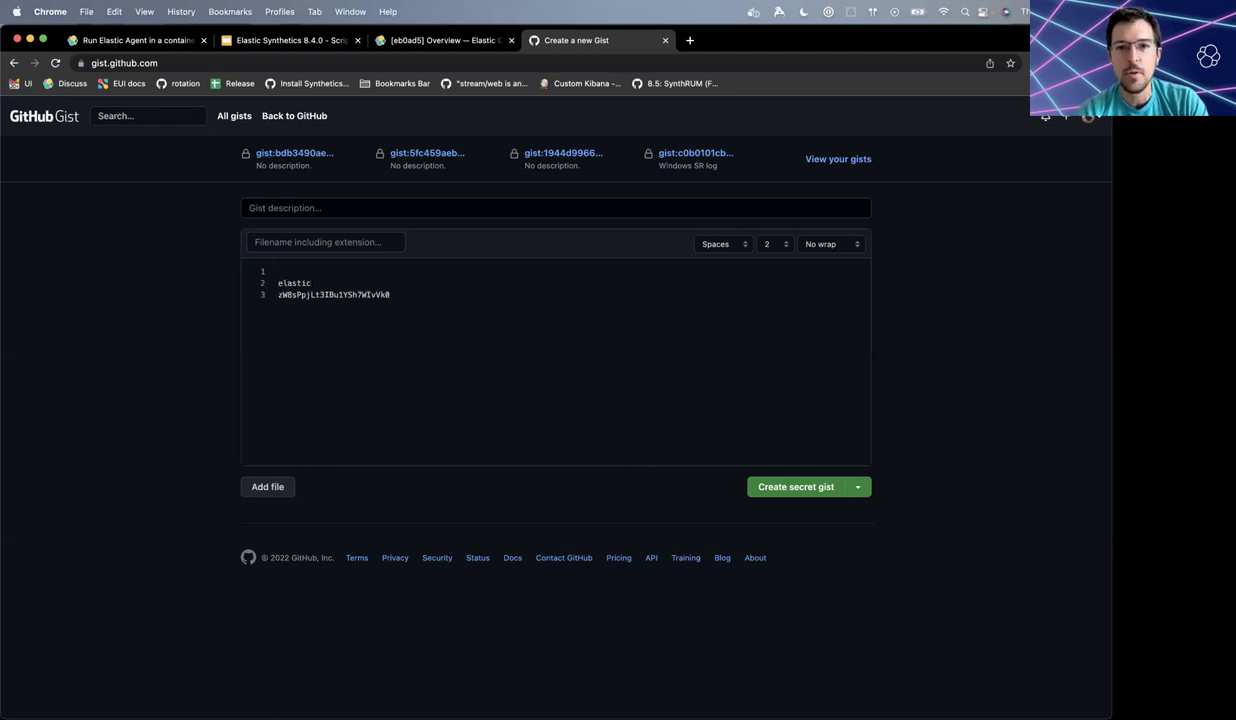
key(ctrl+shift+Tab)
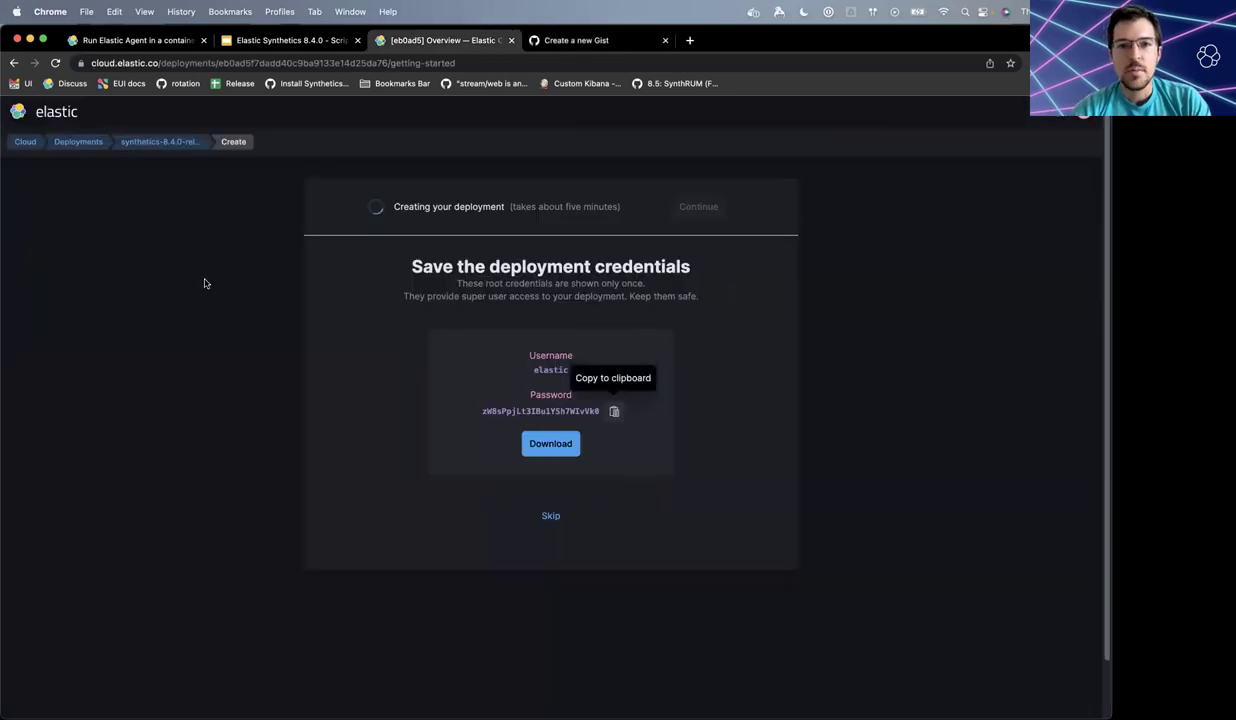
key(ctrl+shift+Tab)
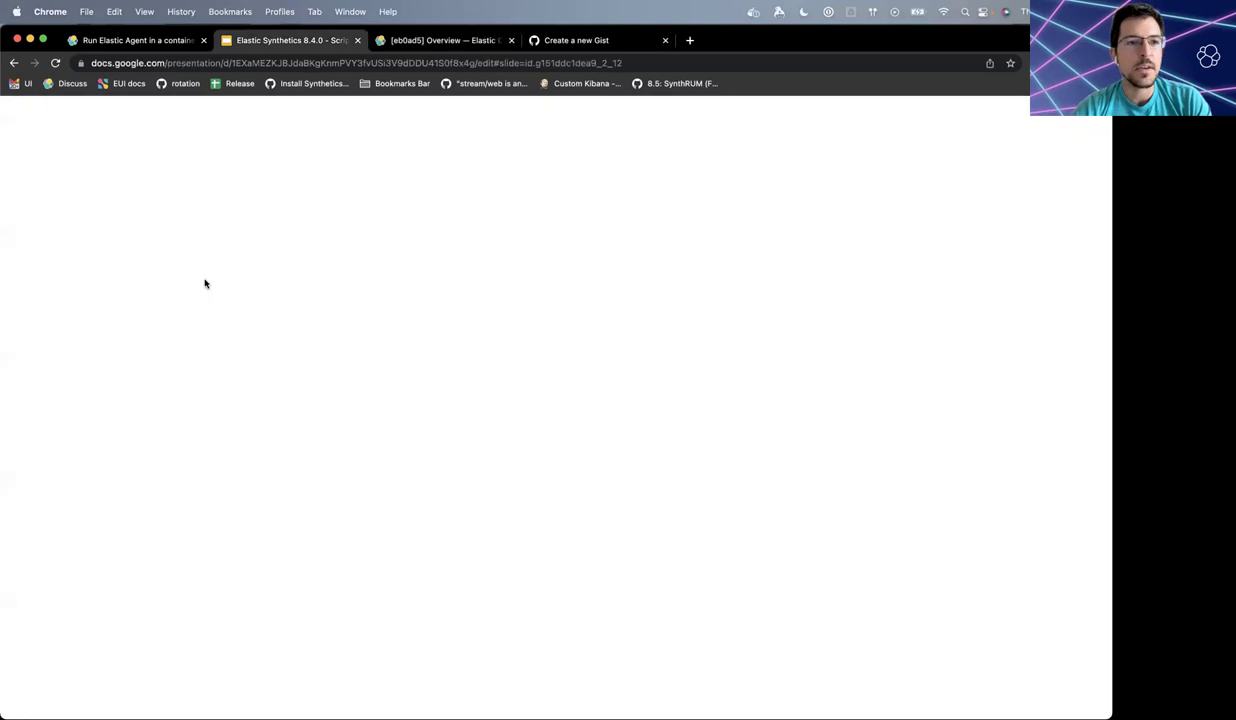
- Read the docker run examples in 'Run Elastic Agent in a container', then return to Elastic Cloud
key(ctrl+shift+Tab)
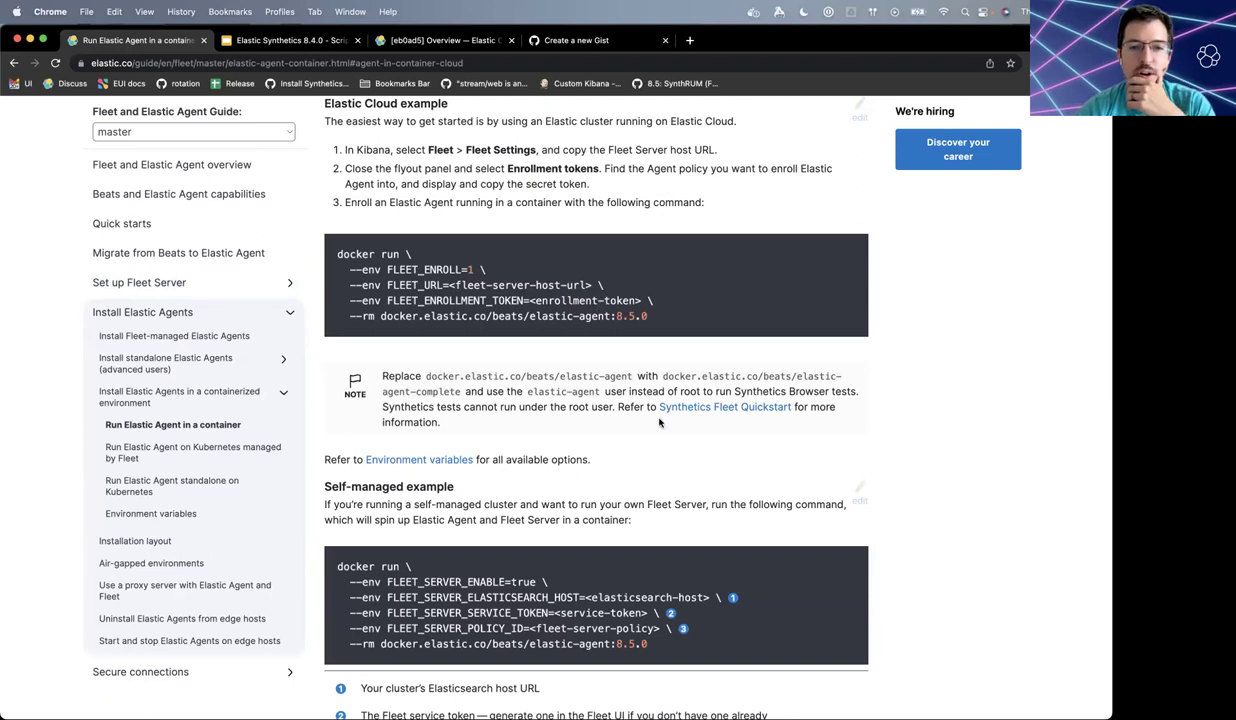
scroll(659, 422, down, 2)
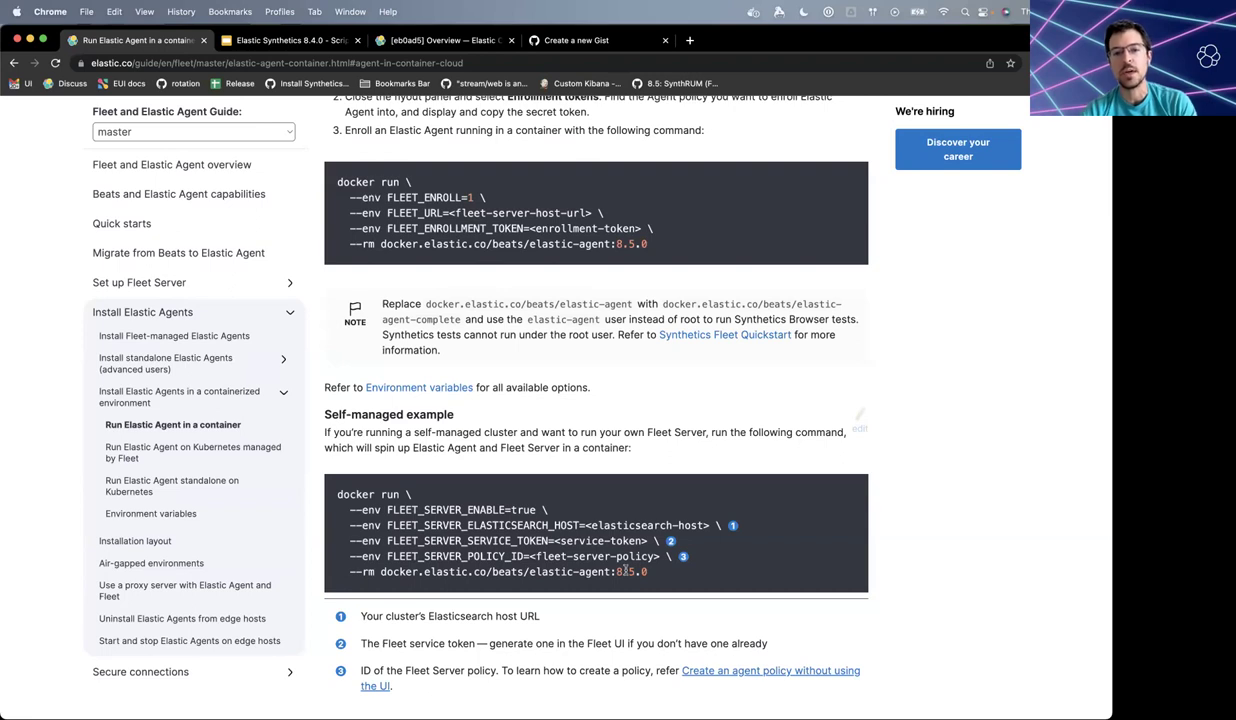
drag(537, 571, 610, 571)
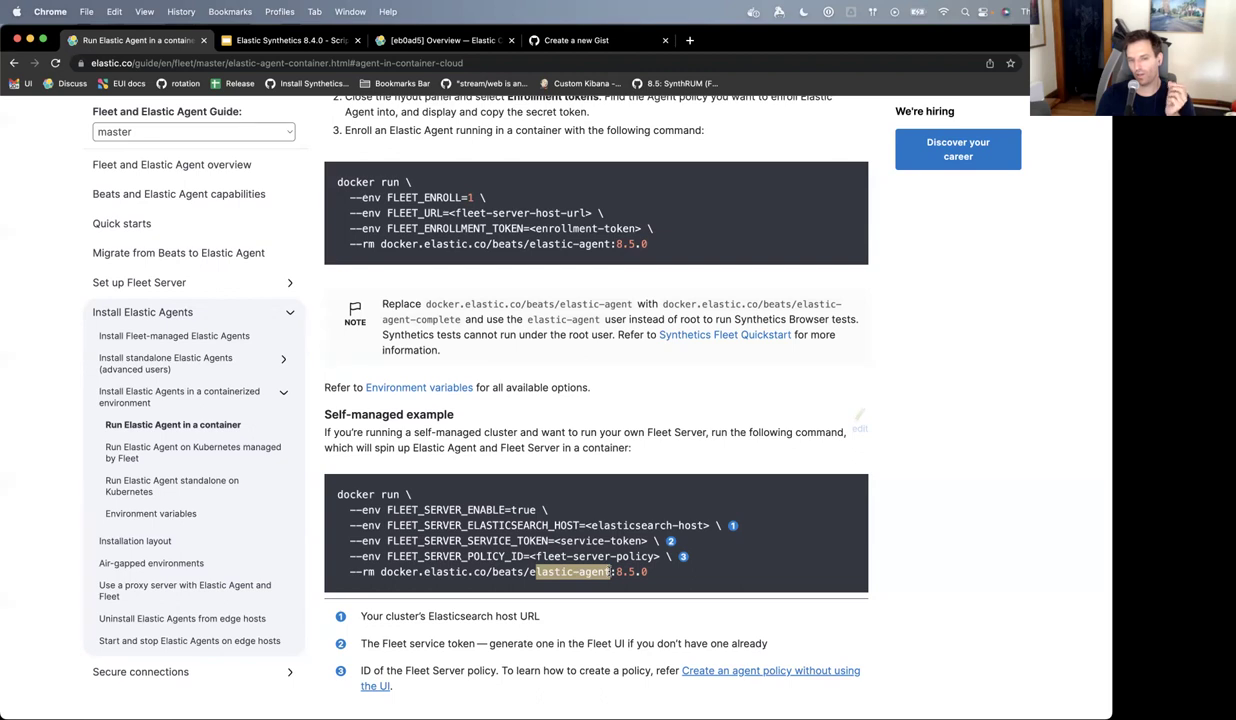
click(521, 490)
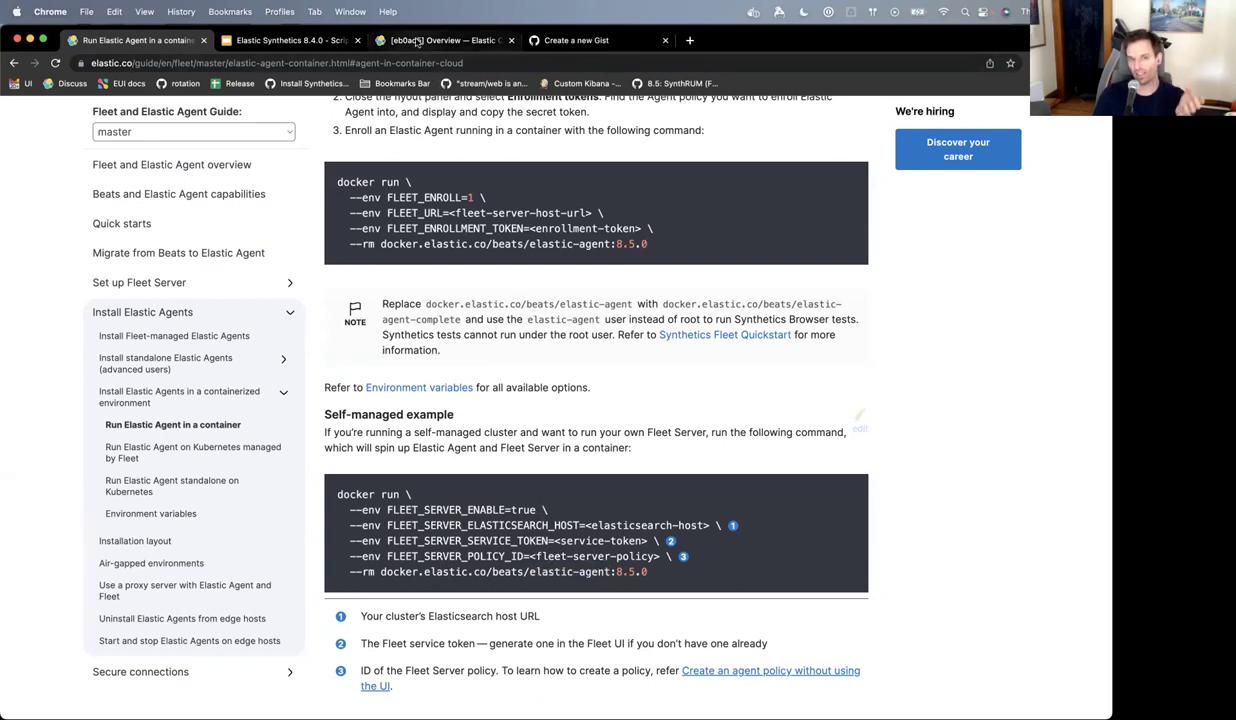
click(418, 41)
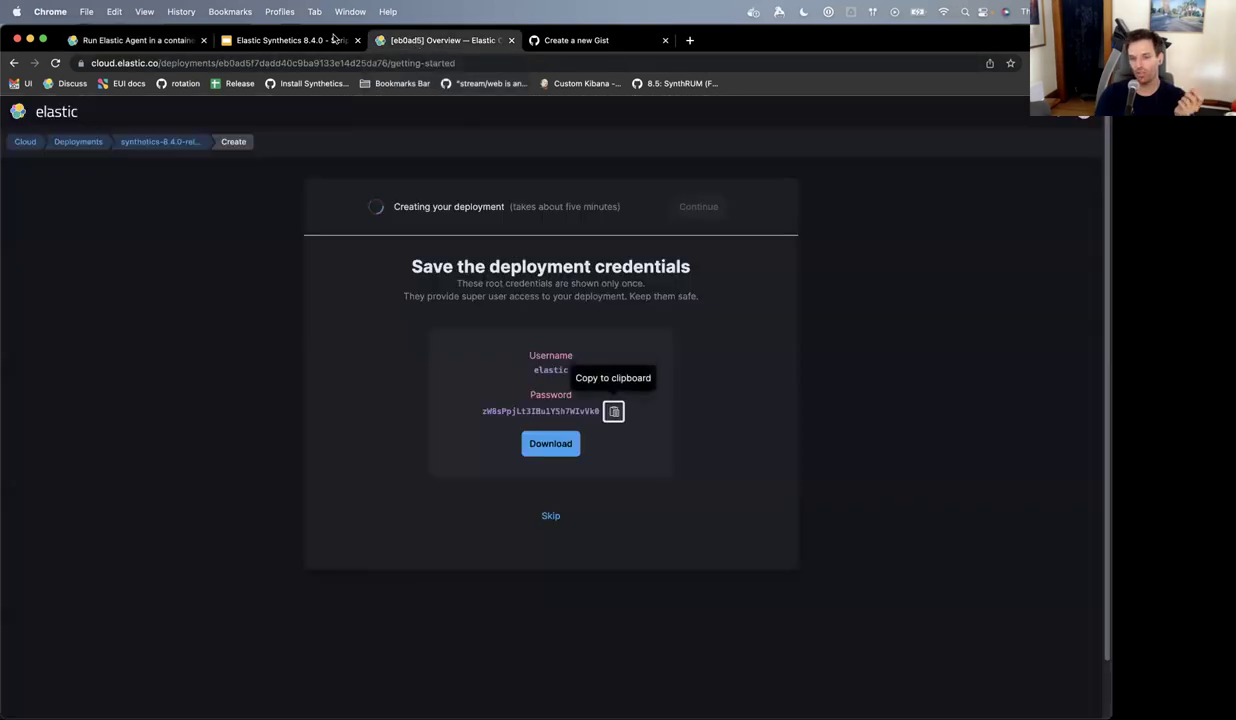
- Alternate between the Elastic Agent docs and Elastic Cloud until 'Your deployment is ready!' appears
click(176, 41)
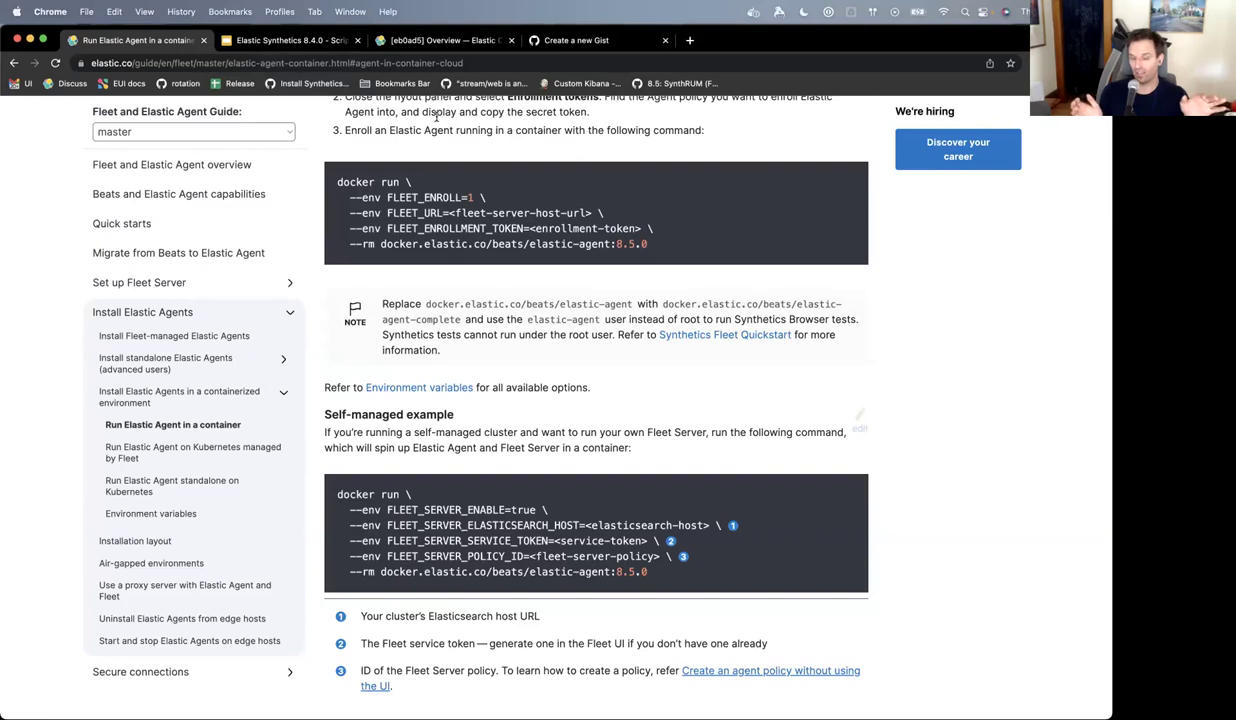
click(428, 45)
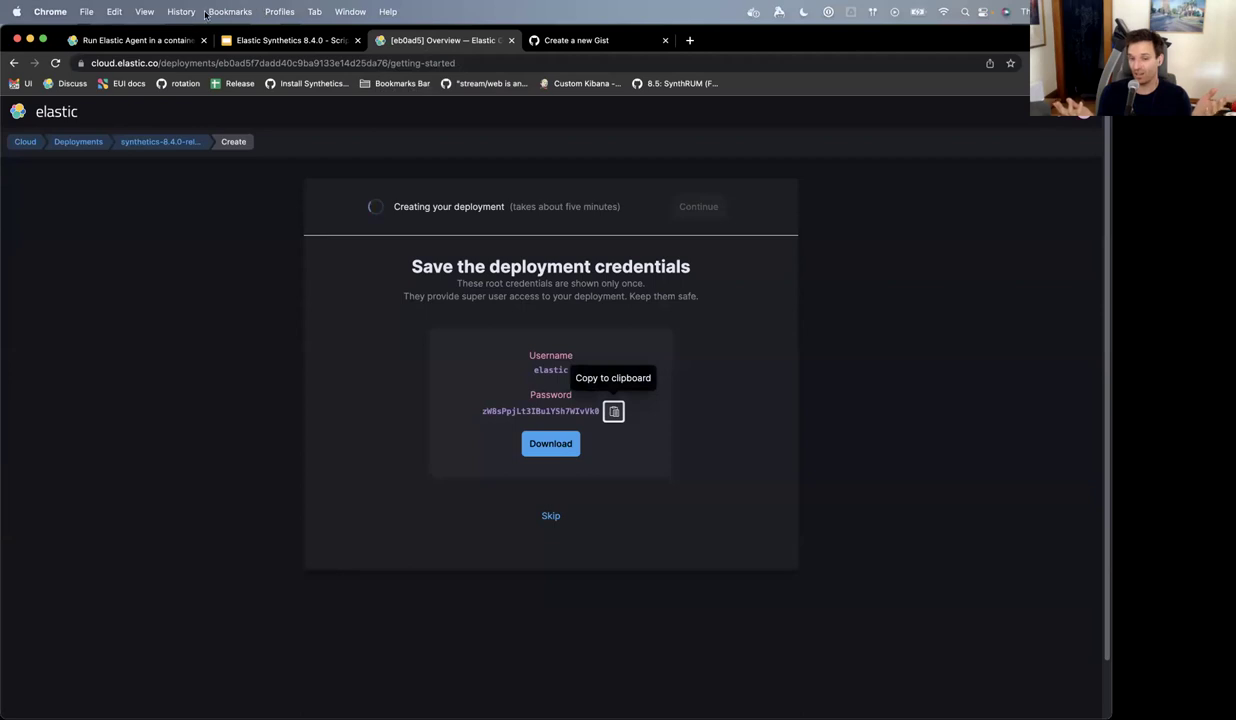
click(155, 42)
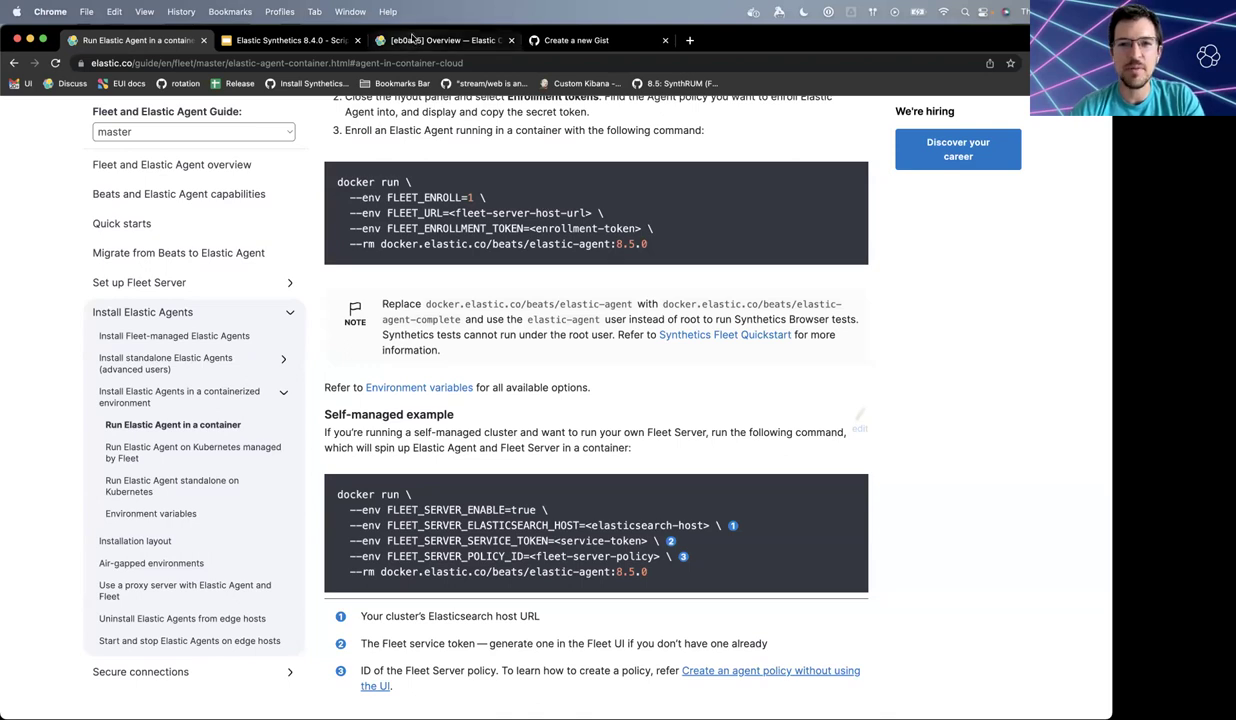
click(413, 38)
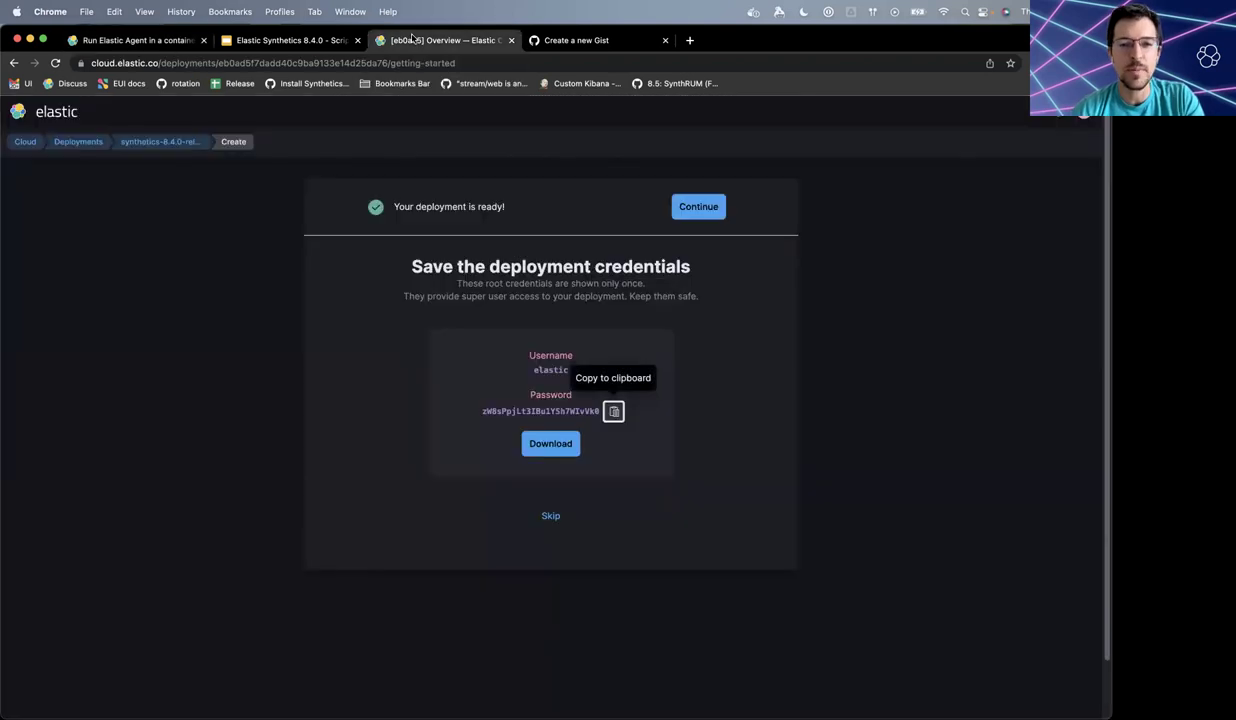
- Continue into the deployment's Kibana and open Fleet by searching 'fleet'
click(698, 207)
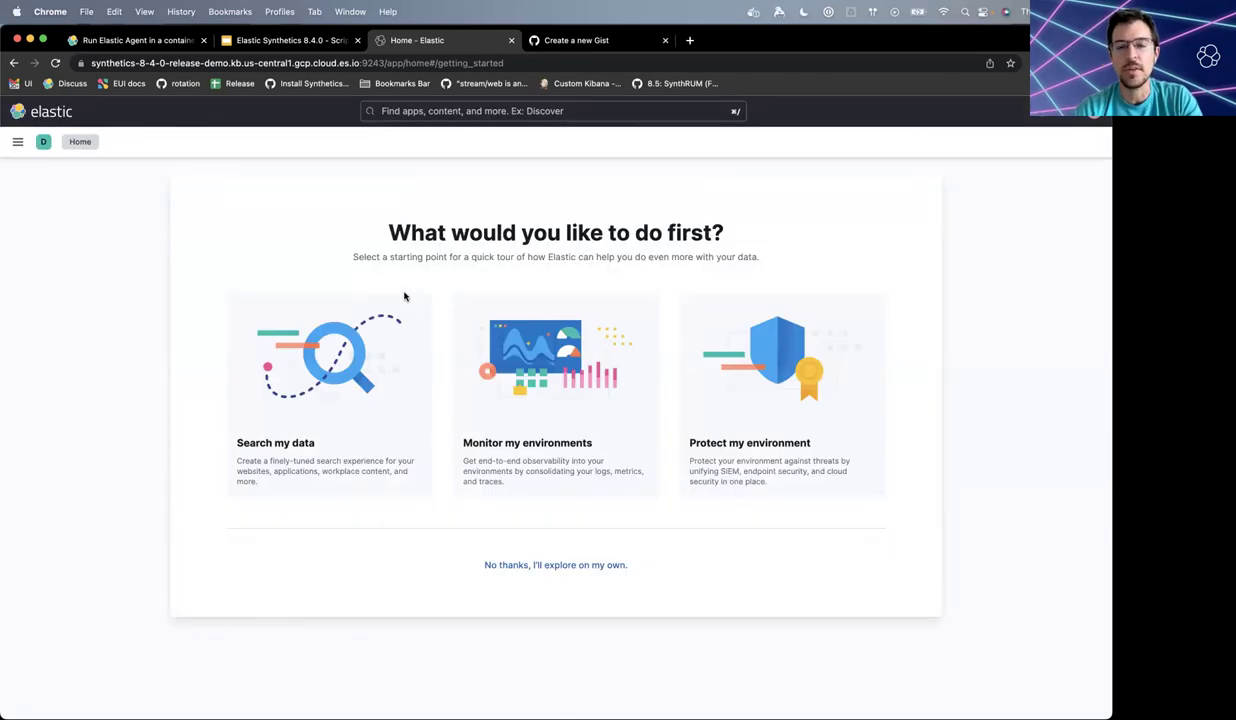
click(452, 111)
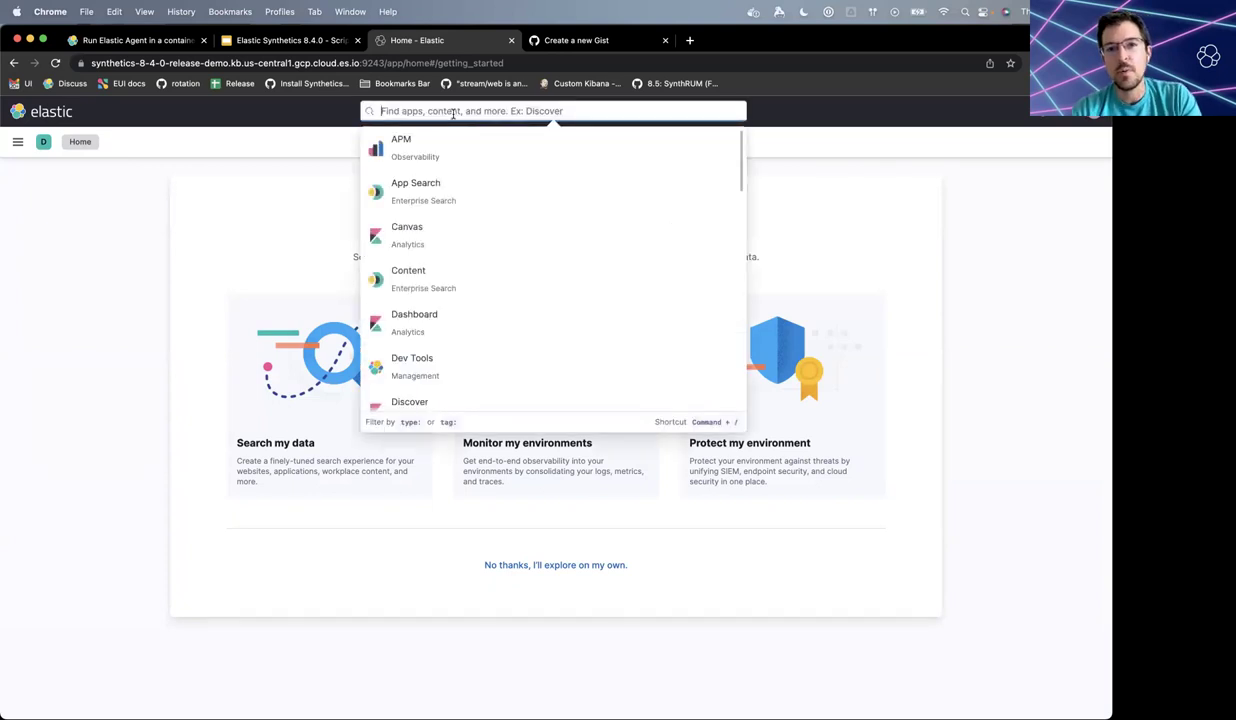
text(fleet)
click(447, 146)
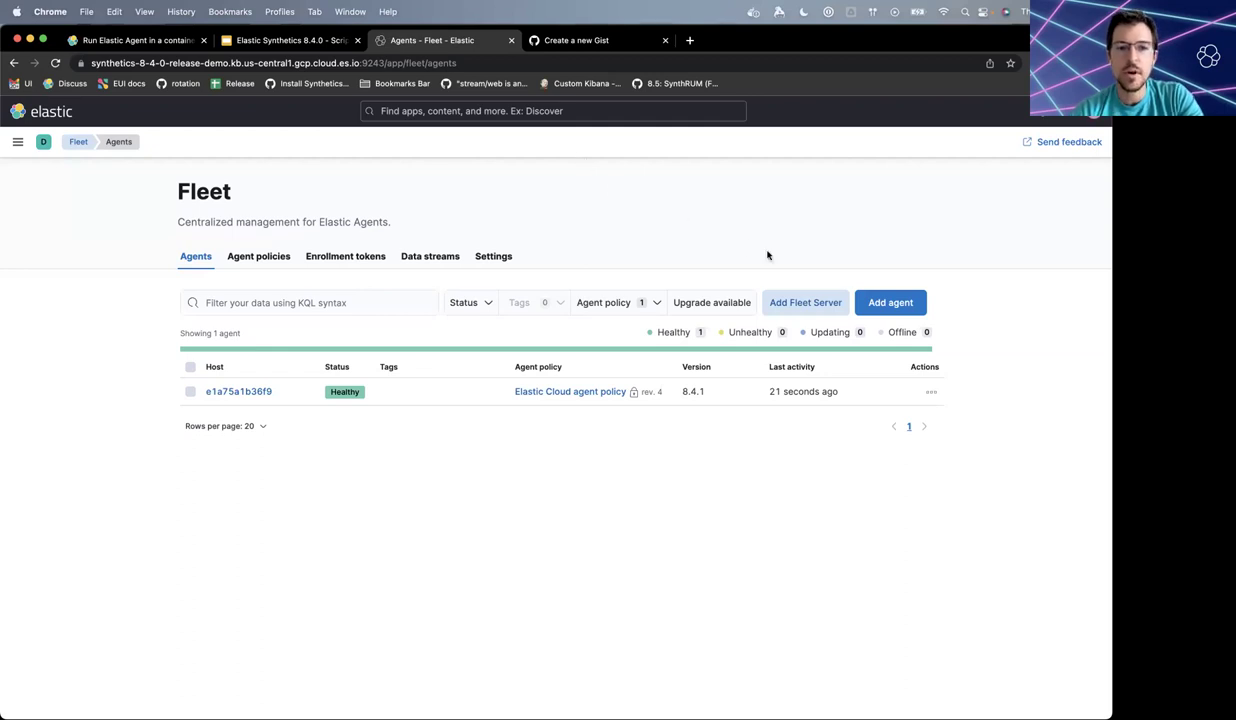
- Create a new agent policy named 'Synthetics Demo' in the Add agent flyout
click(885, 303)
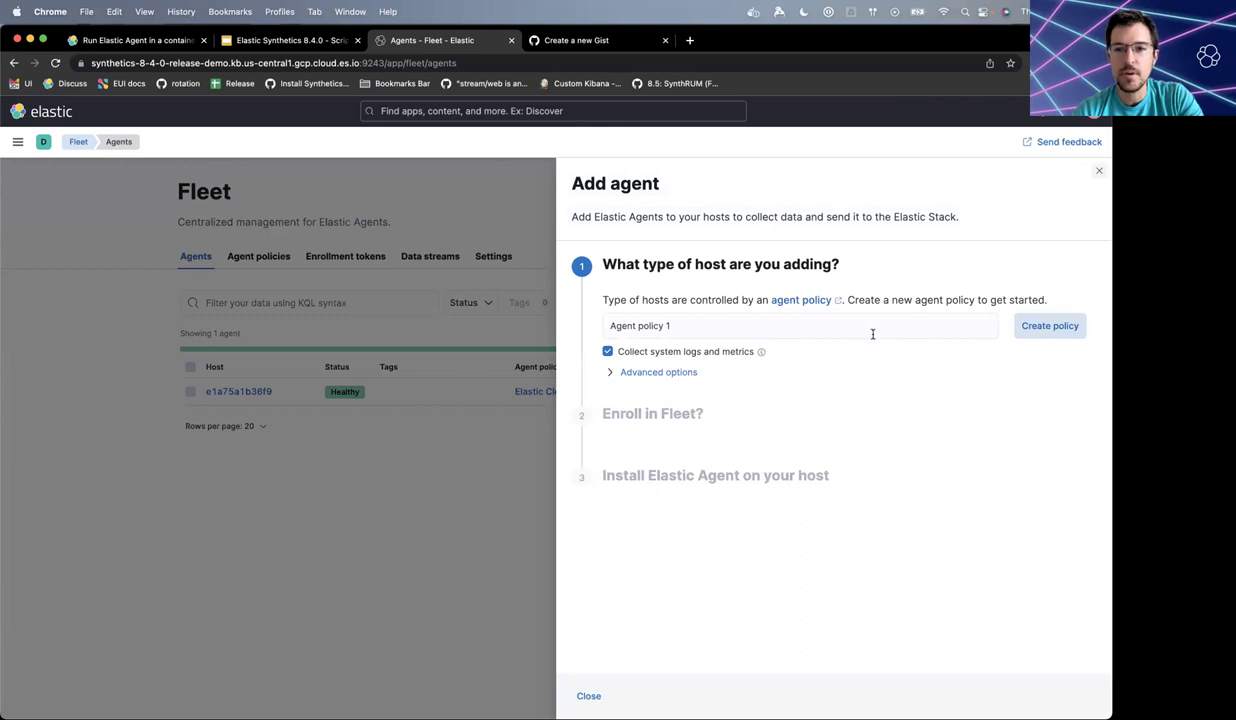
click(869, 328)
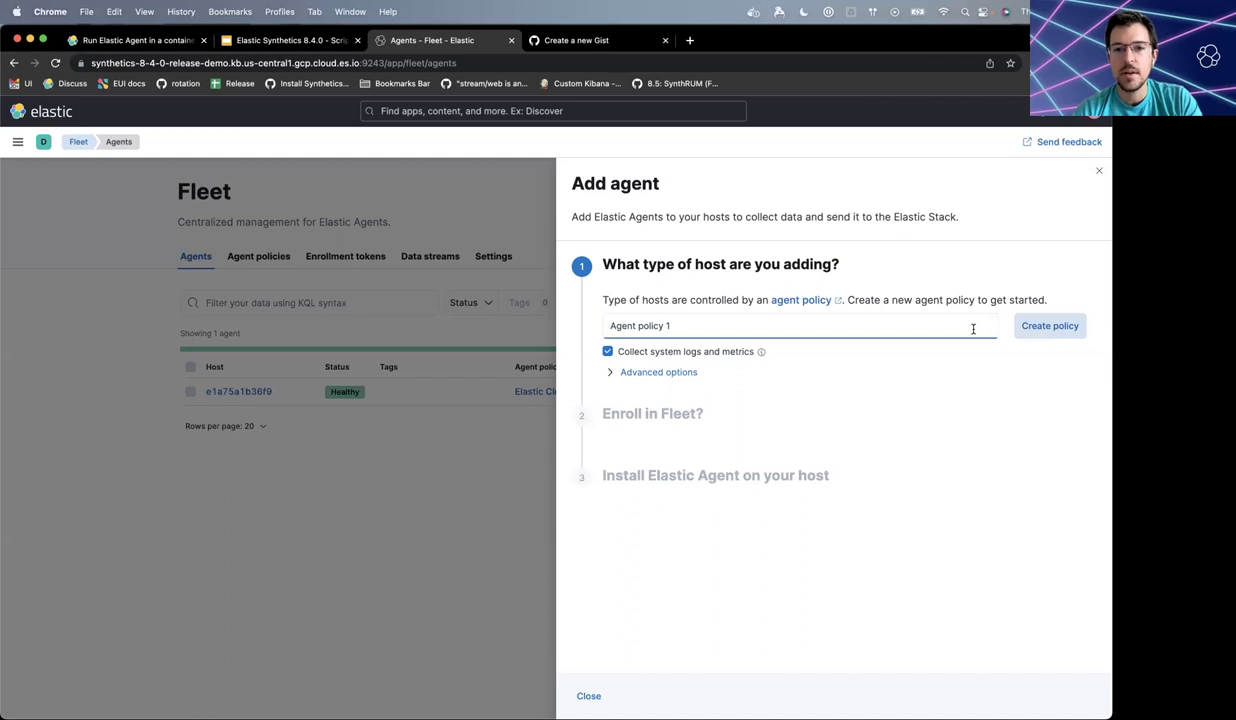
key(super+a)
text(Synthetics Demo)
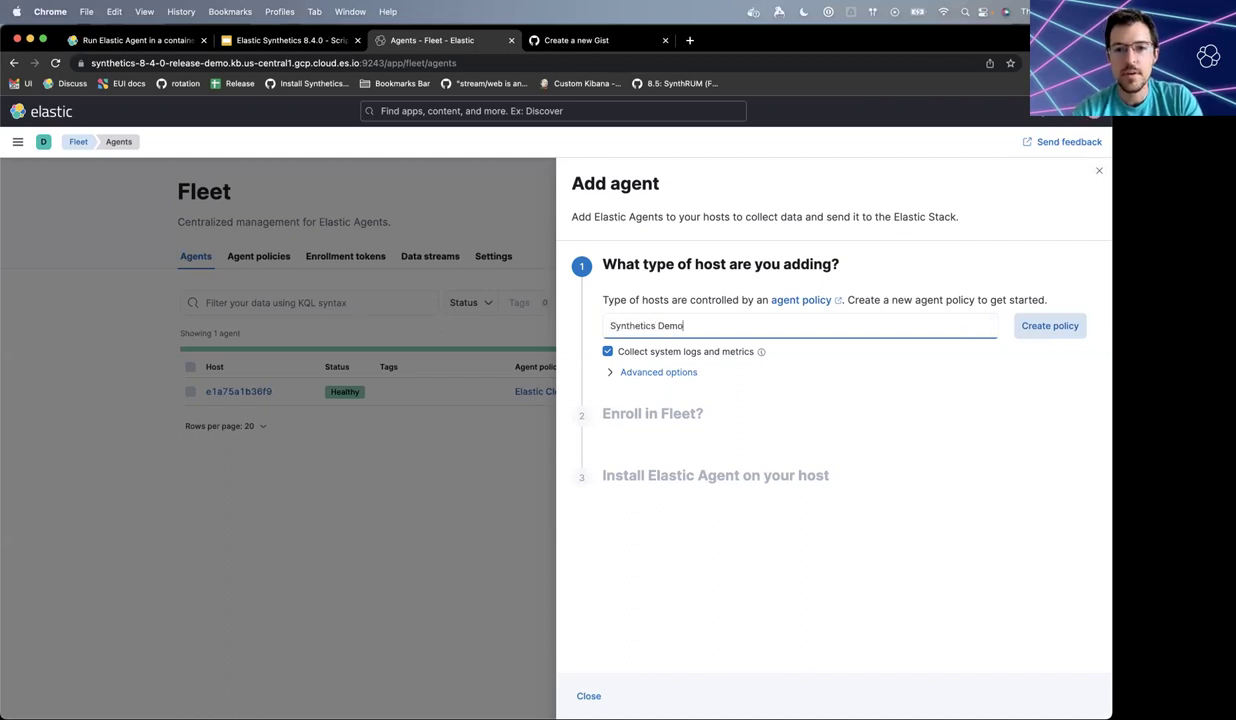
click(1048, 326)
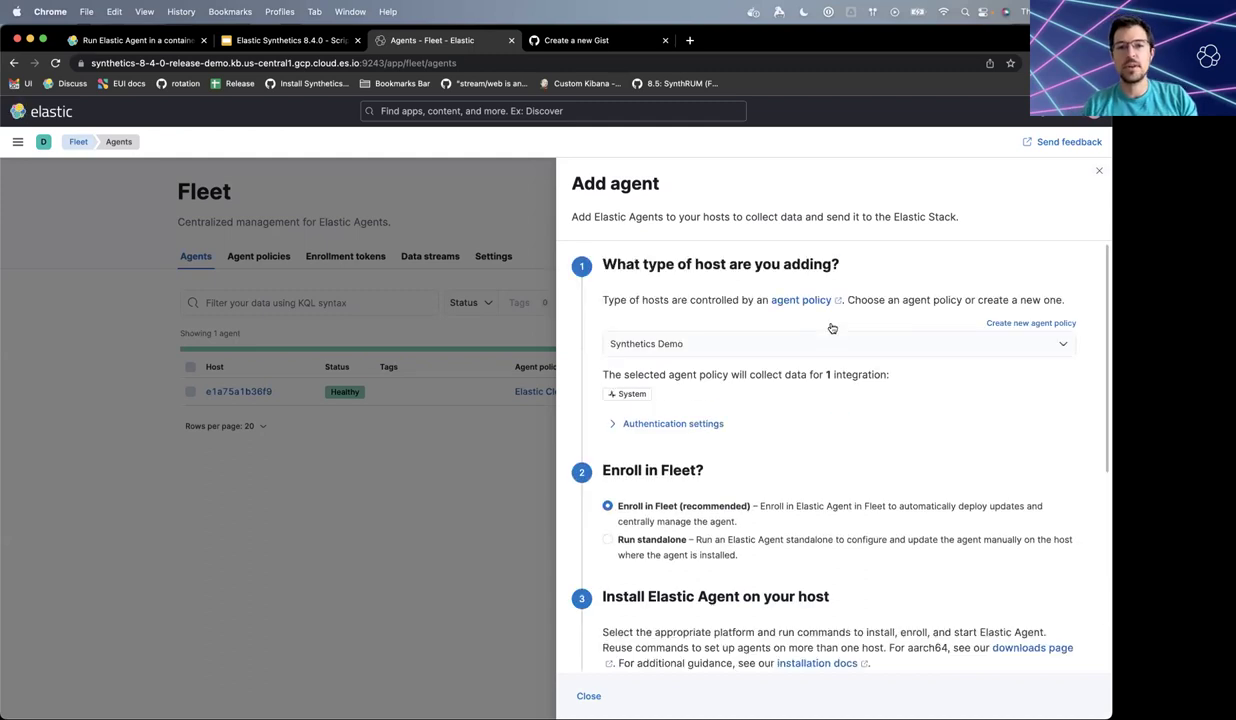
- Scroll to the agent install commands, then return to the Elastic Agent container docs
scroll(831, 328, down, 5)
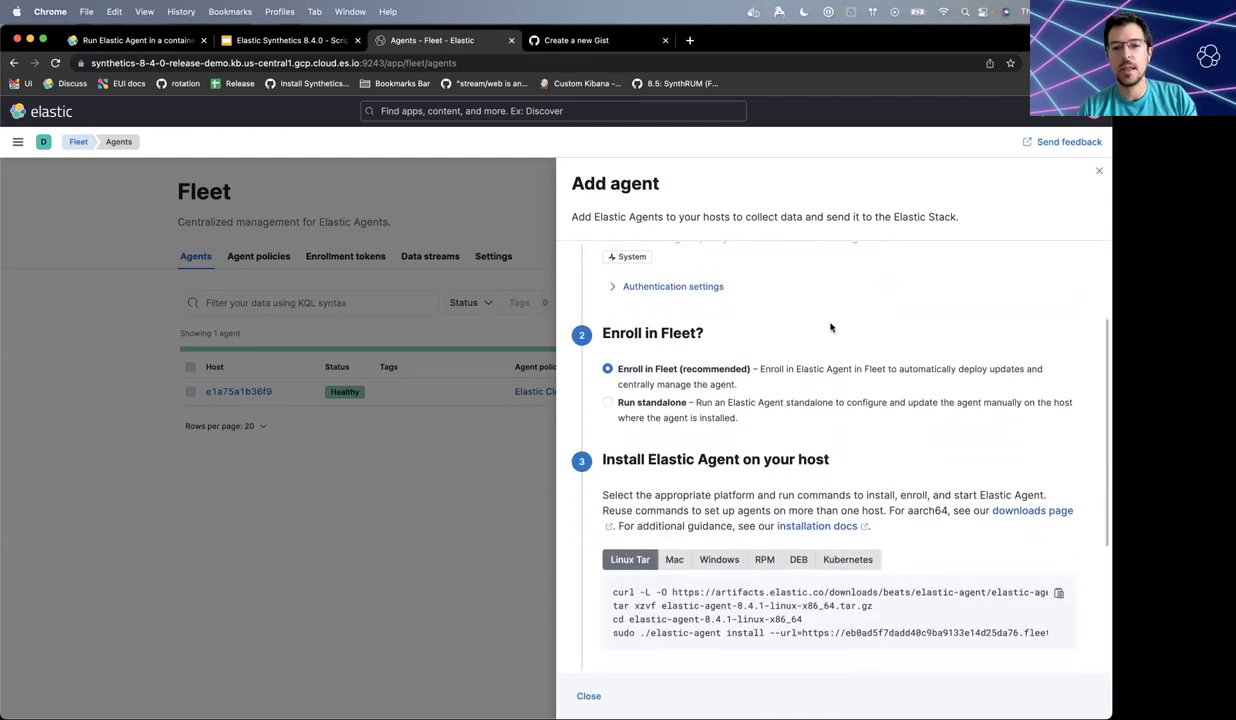
scroll(831, 328, down, 3)
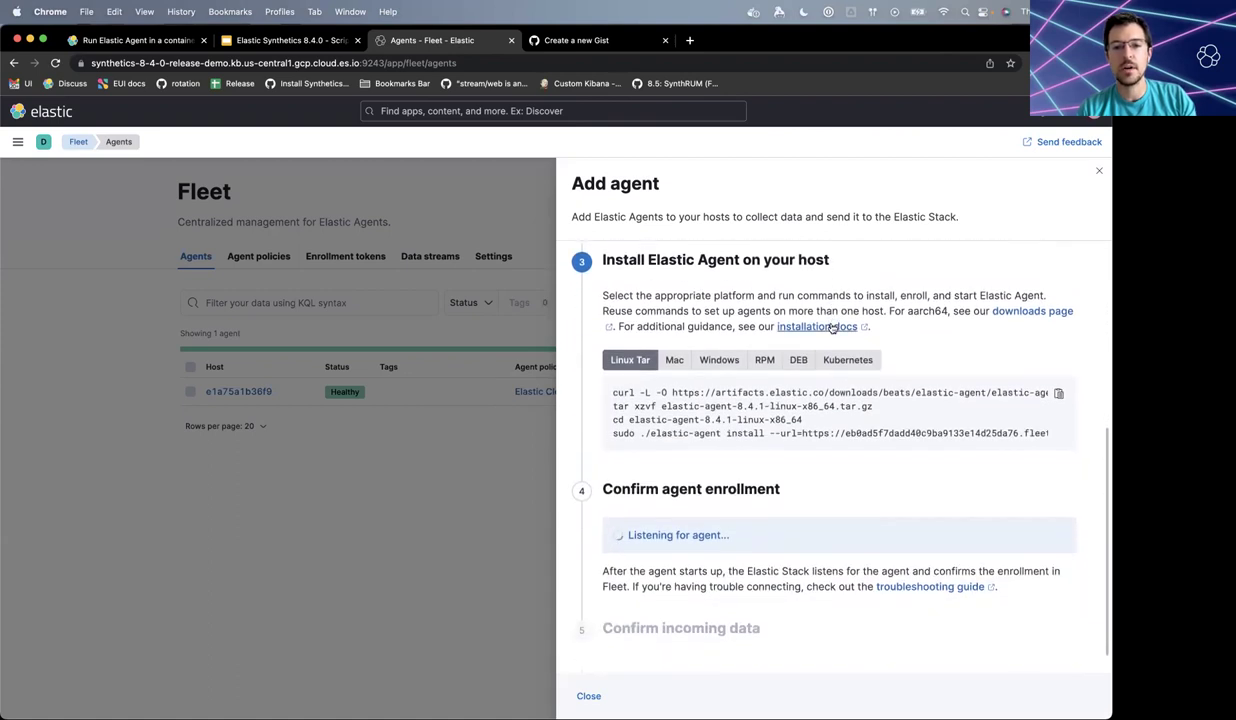
click(130, 40)
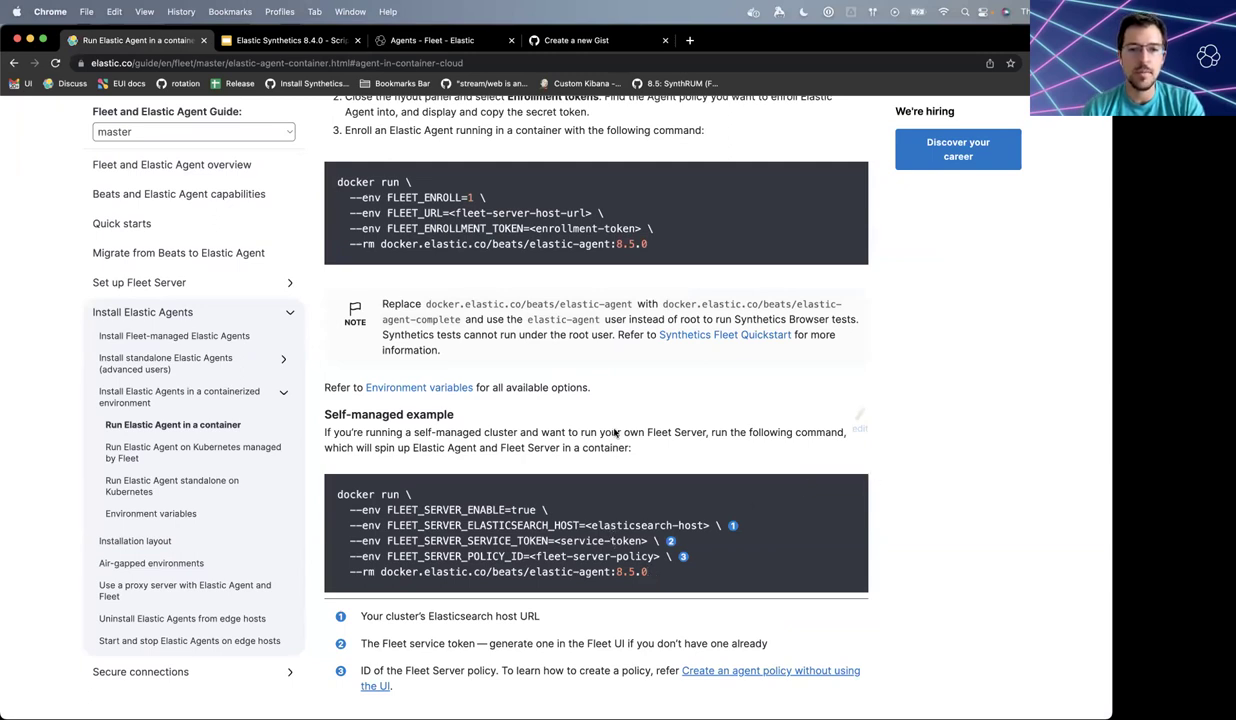
- Copy the docs' Elastic Cloud docker run command into the VM's SSH terminal
drag(647, 244, 320, 183)
key(super+c)
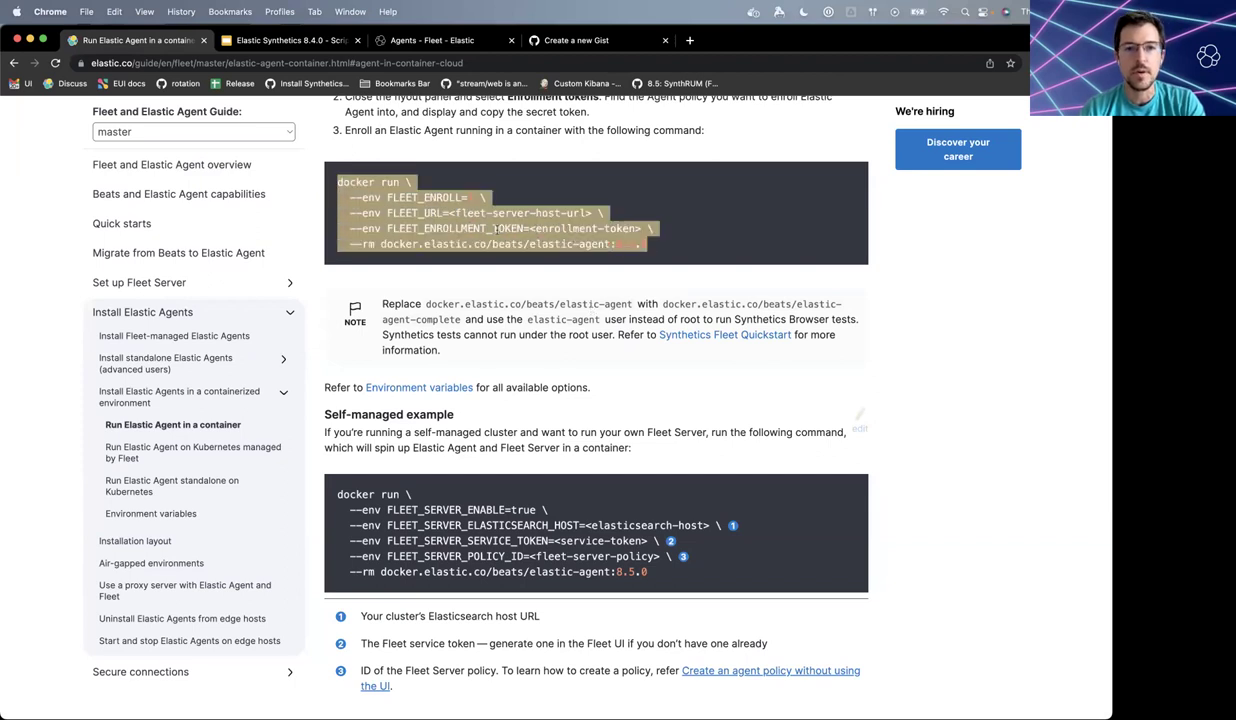
scroll(495, 228, up, 2)
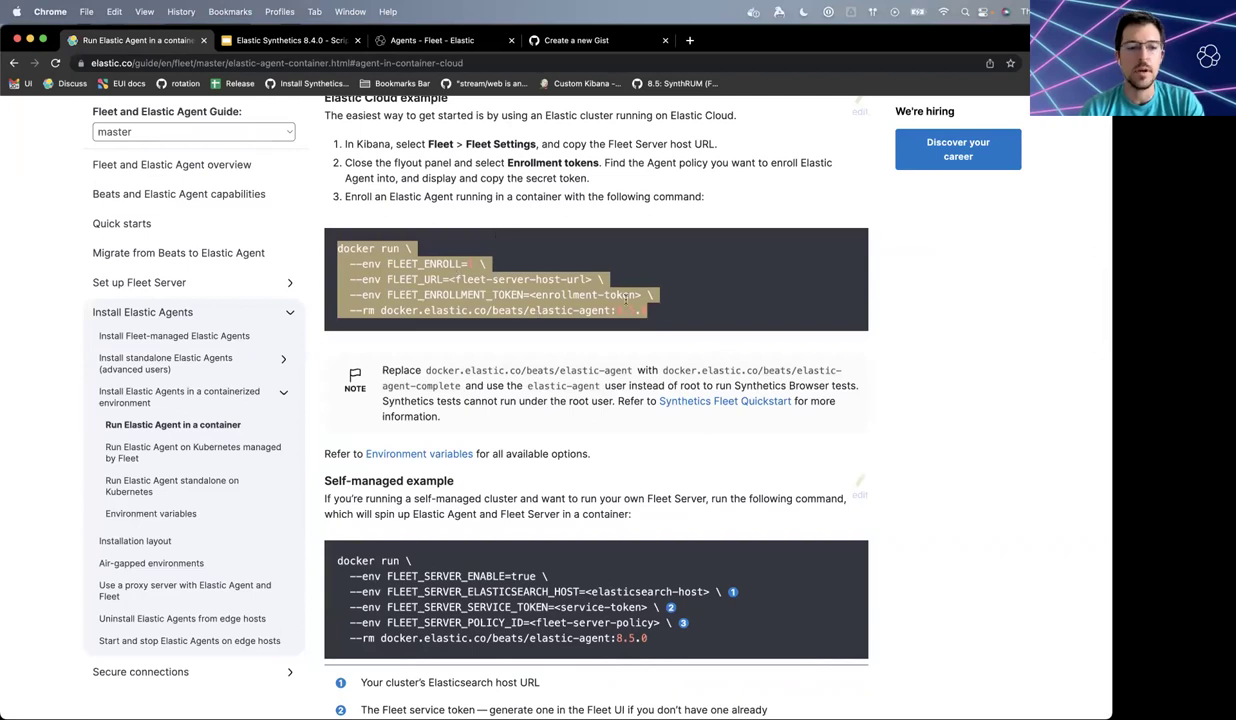
key(super+grave)
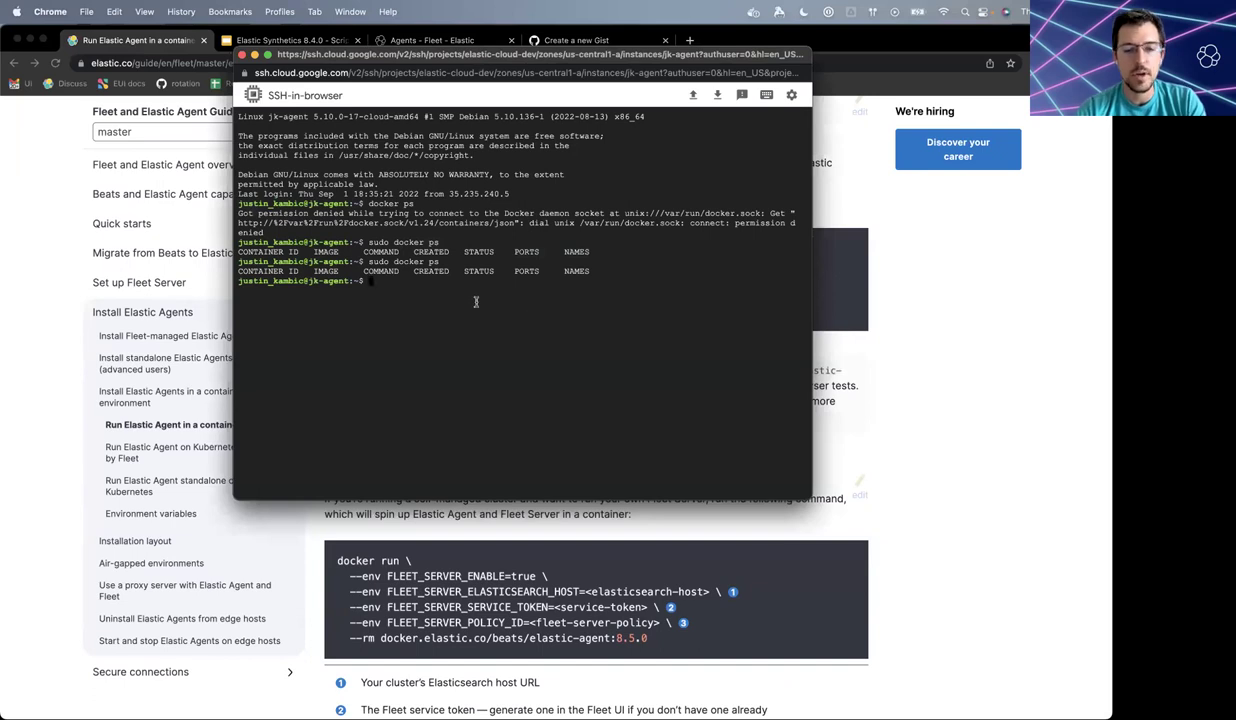
key(super+v)
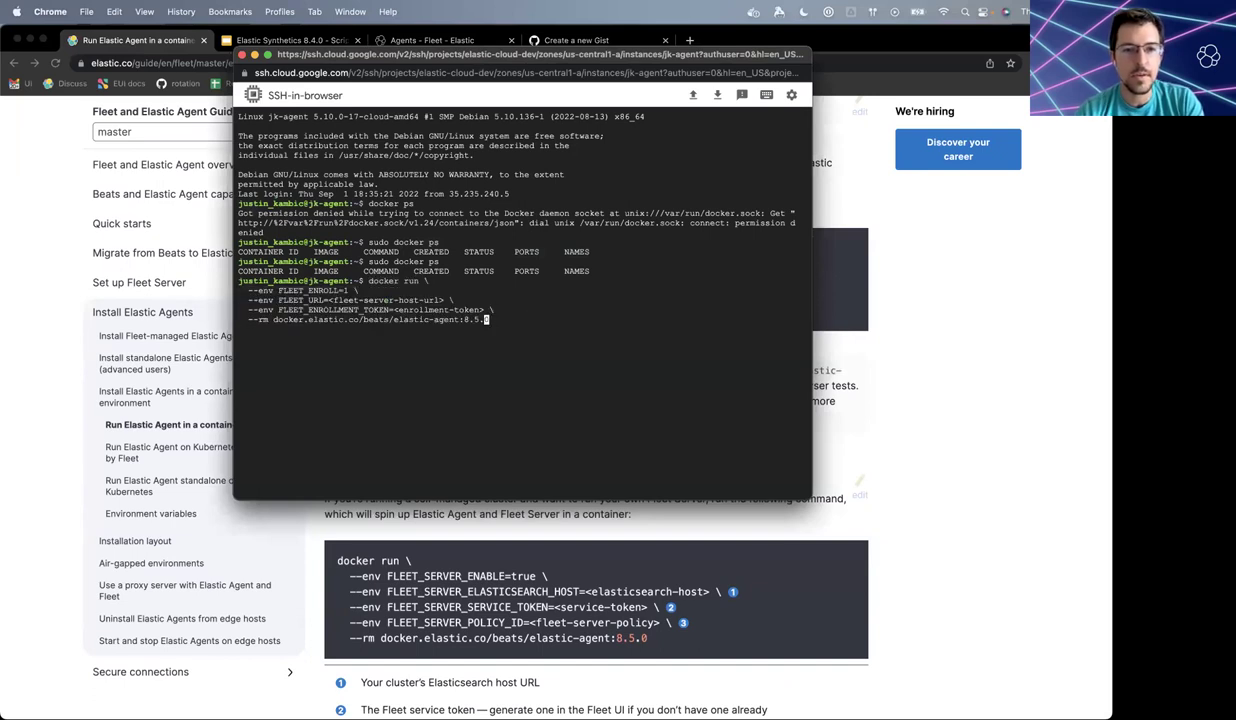
- Change the image tag to 8.4.1 and clear <enrollment-token>, then return to Fleet's Add agent flyout
key(BackSpace)
text(4)
key(Right)
key(Right)
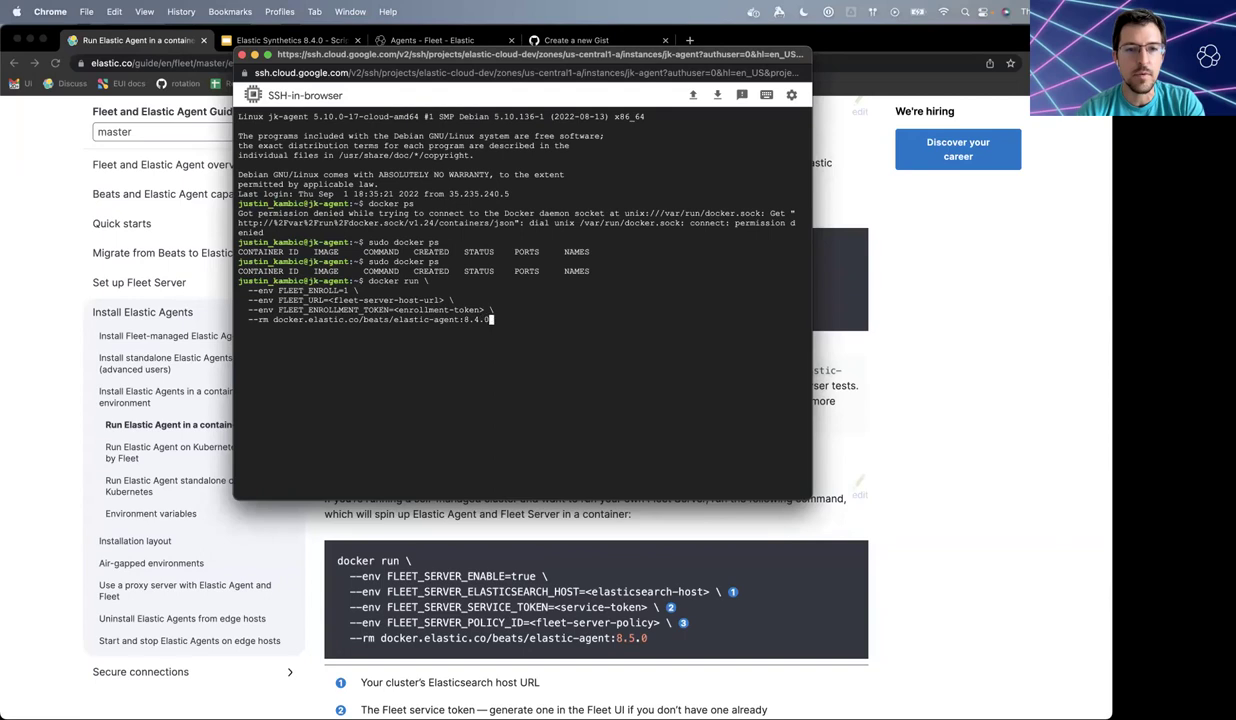
key(Left)
key(Left)
key(Left)
key(Left)
key(Left)
key(Left)
key(Left)
key(Left)
key(Left)
key(Left)
key(Left)
key(Left)
key(Left)
key(Left)
key(Left)
key(Left)
key(Left)
key(Left)
key(Left)
key(Left)
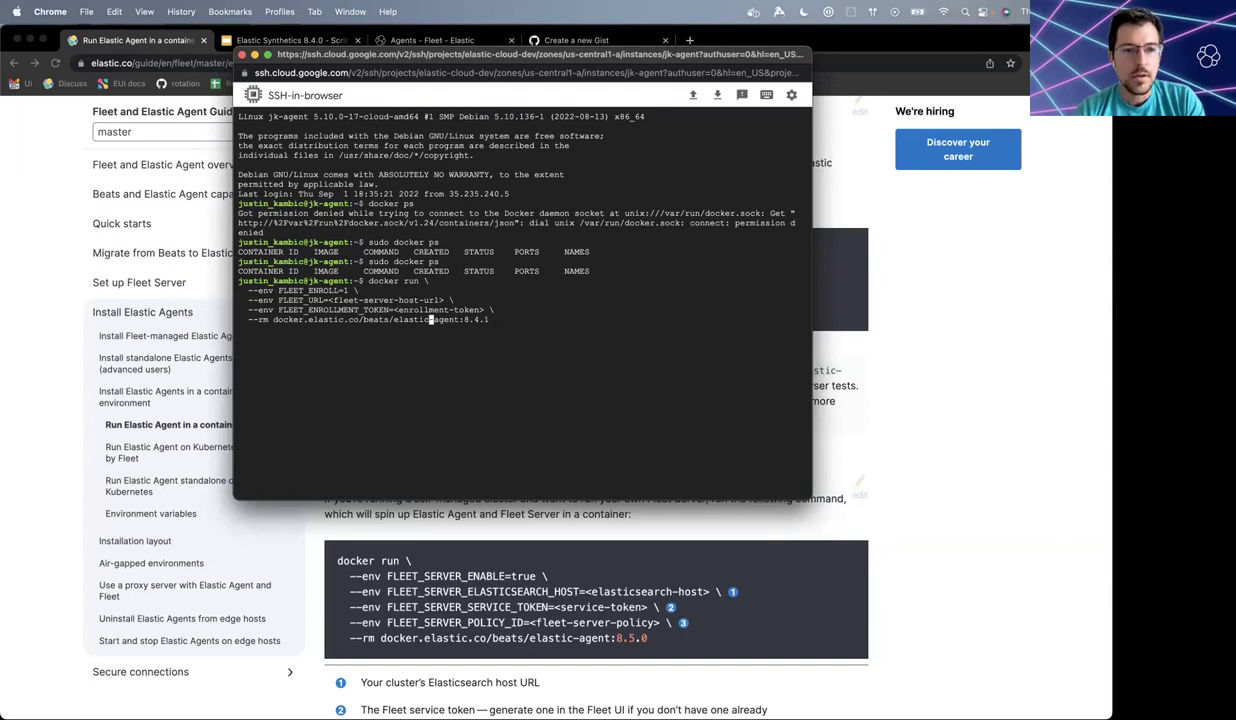
key(Left)
key(Left)
key(Left)
key(Left)
key(Left)
key(Left)
key(Left)
key(Left)
key(Left)
key(Left)
key(Left)
key(Left)
key(Left)
key(Left)
key(Left)
key(Left)
key(Left)
key(Left)
key(Left)
key(Left)
key(Right)
key(Right)
key(Right)
key(Right)
key(Right)
key(Right)
key(Right)
key(Right)
key(BackSpace)
key(BackSpace)
key(BackSpace)
key(BackSpace)
key(BackSpace)
key(BackSpace)
key(BackSpace)
key(BackSpace)
key(BackSpace)
key(BackSpace)
key(BackSpace)
key(BackSpace)
key(BackSpace)
key(BackSpace)
key(BackSpace)
key(BackSpace)
key(BackSpace)
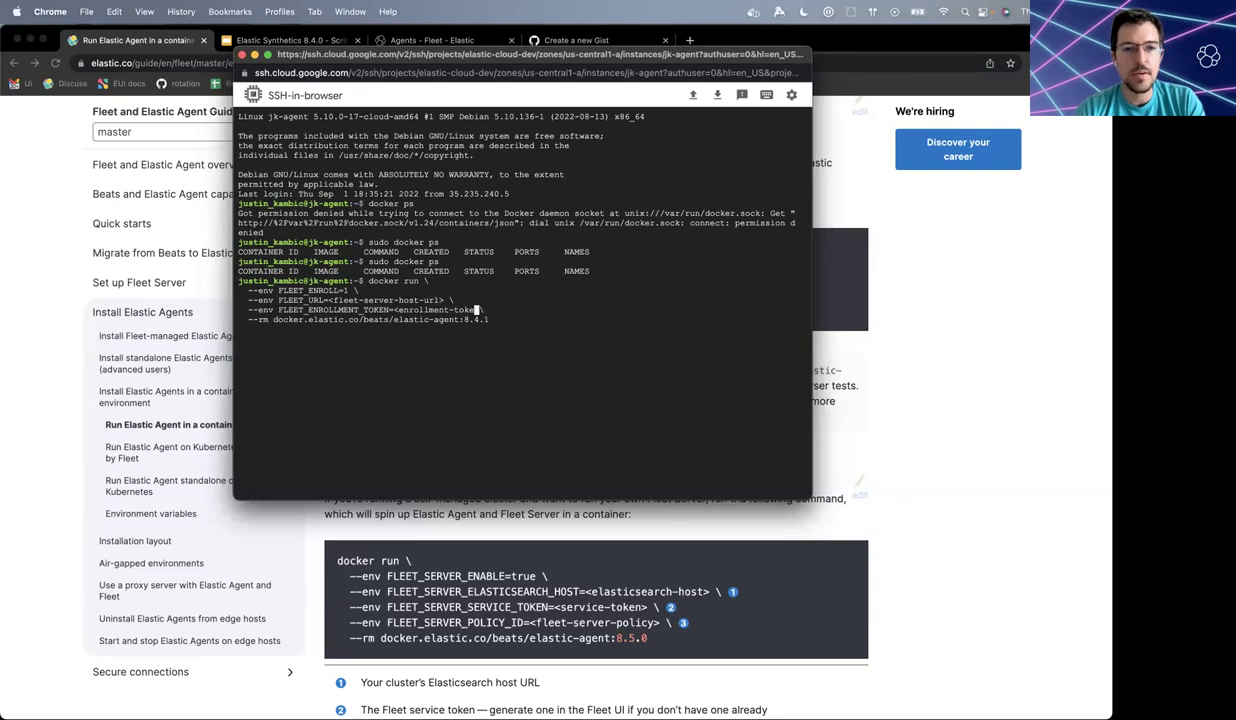
key(super+grave)
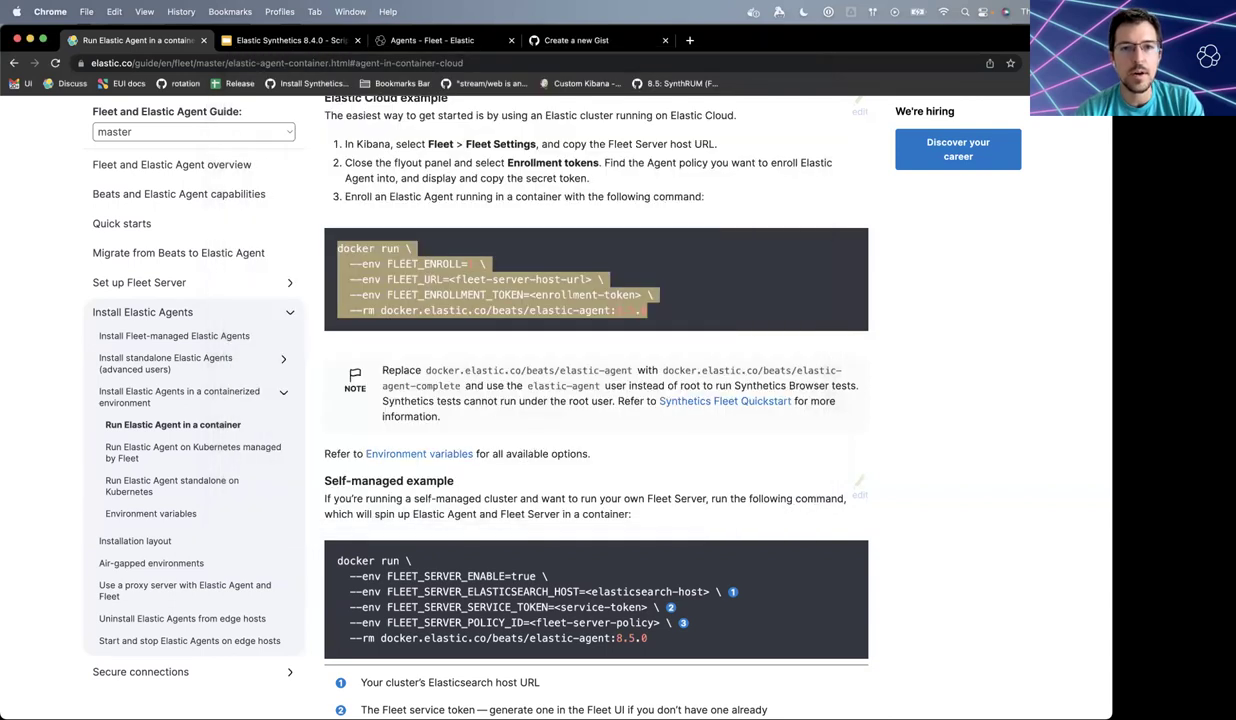
key(ctrl+Tab)
key(ctrl+Tab)
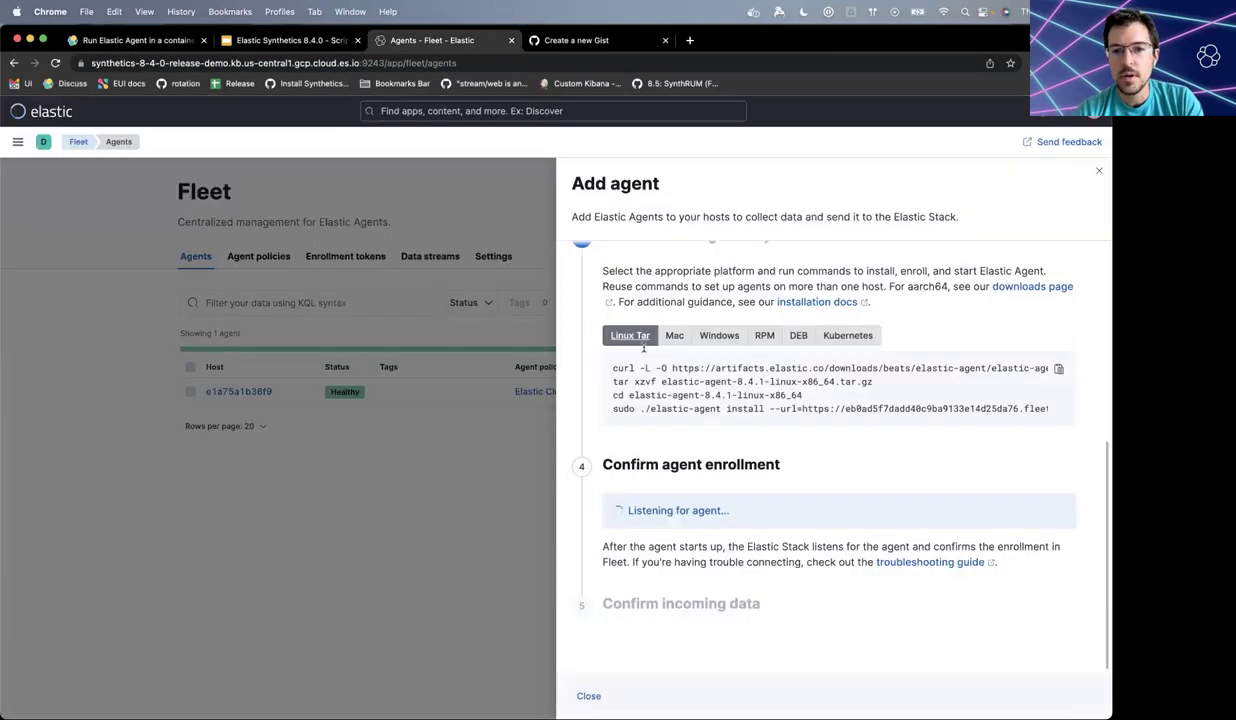
- Put the Fleet server URL from the Add agent flyout into the FLEET_URL line
scroll(853, 405, right, 2)
scroll(853, 405, right, 5)
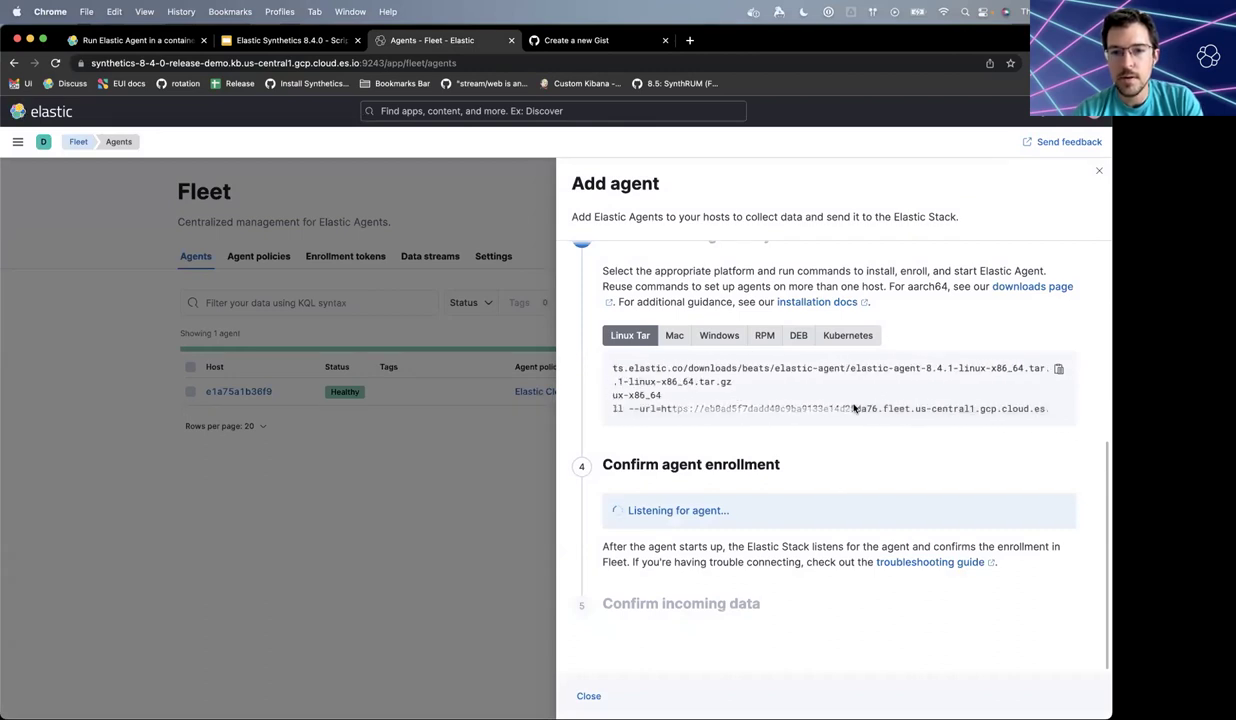
scroll(660, 405, left, 7)
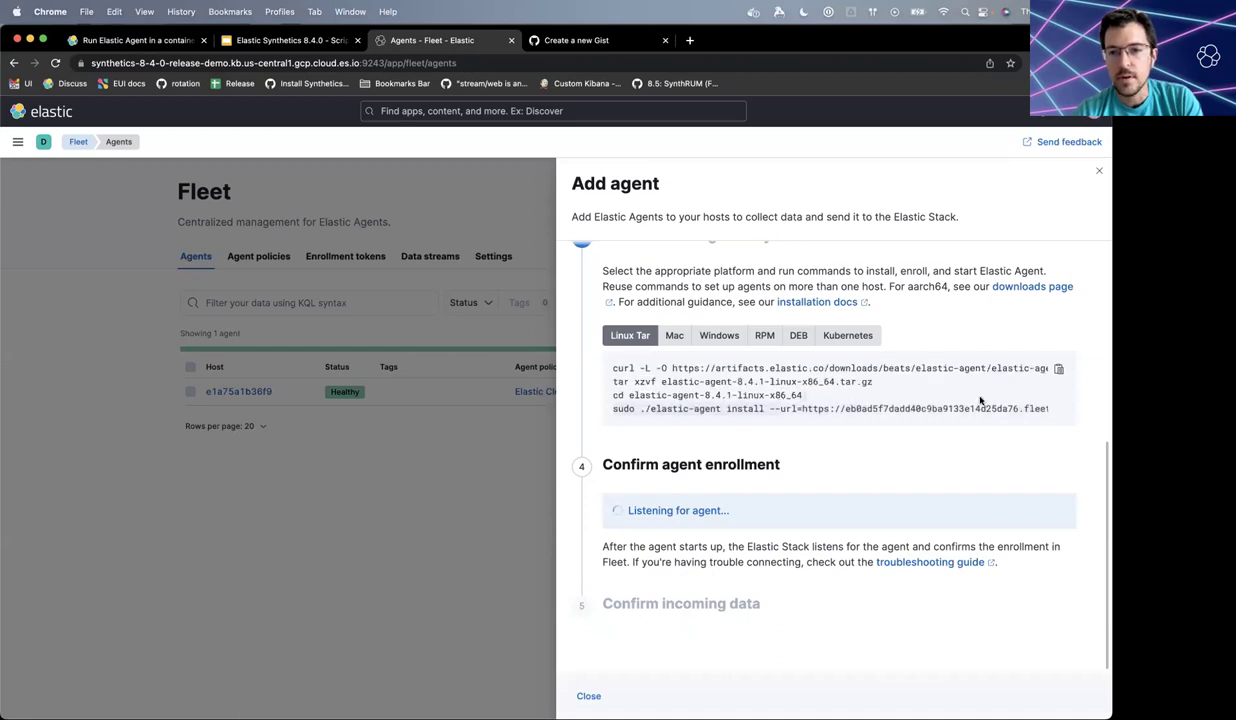
scroll(1000, 405, right, 8)
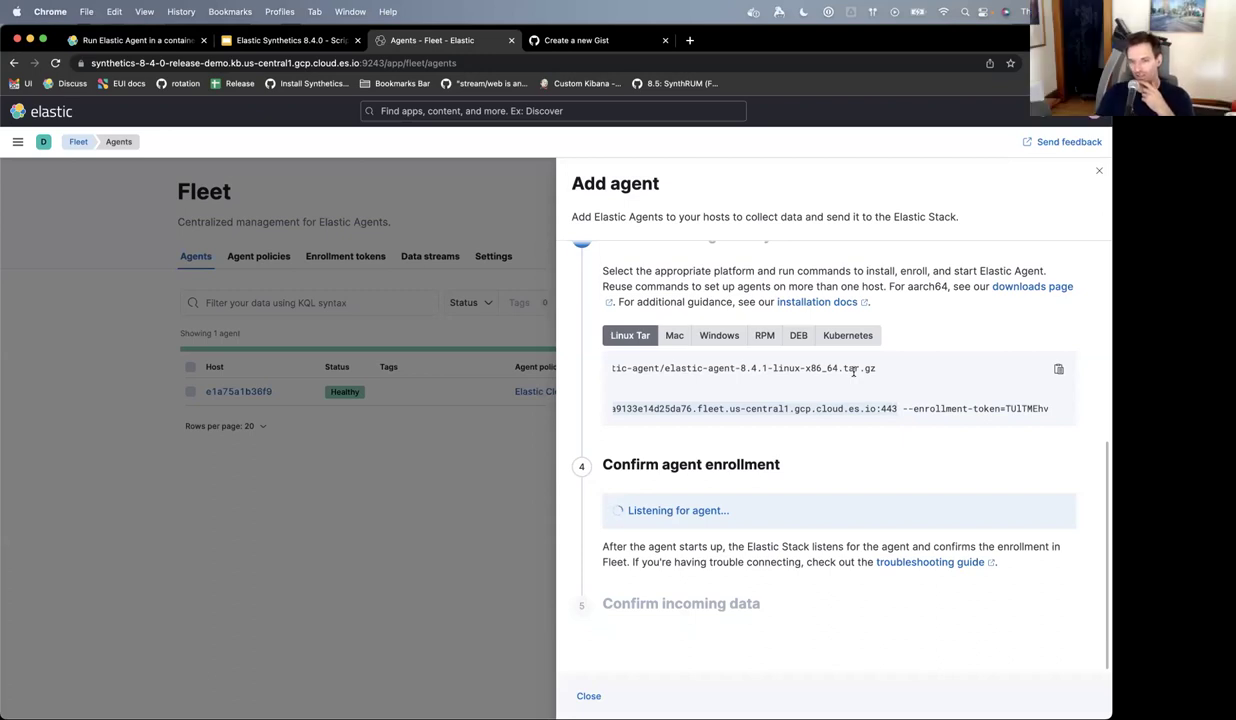
key(super+grave)
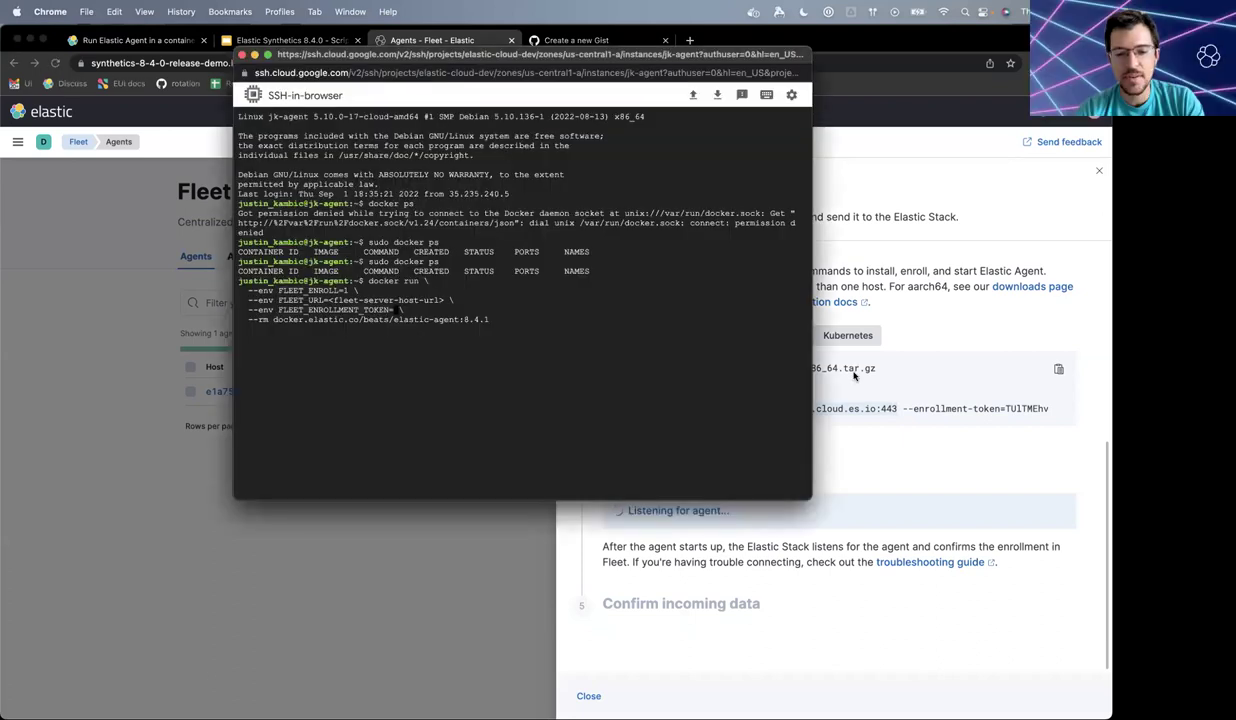
text(url=https://eb0ad5f7dadd40c9ba9133e14d25da76.fleet.us-central1.gcp.cloud.es.io:443)
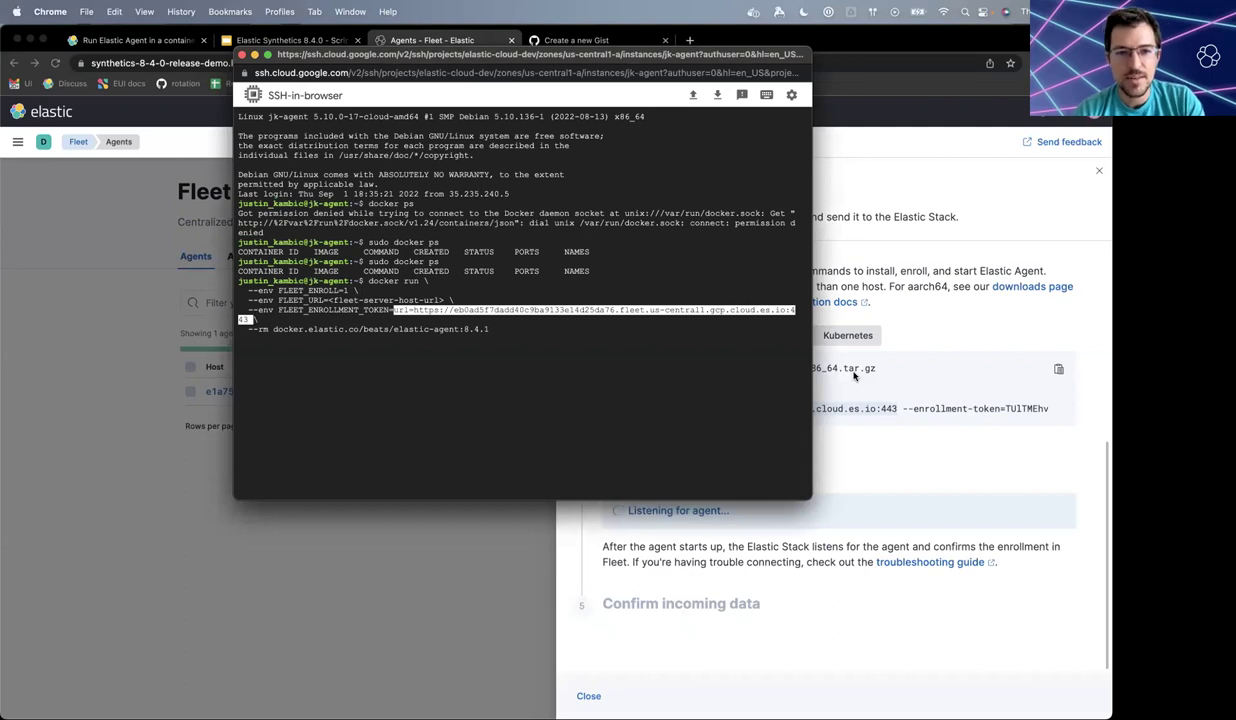
key(BackSpace)
key(BackSpace)
key(BackSpace)
key(BackSpace)
key(BackSpace)
key(BackSpace)
key(BackSpace)
key(BackSpace)
key(BackSpace)
key(BackSpace)
key(BackSpace)
key(BackSpace)
key(BackSpace)
key(BackSpace)
key(BackSpace)
key(BackSpace)
key(BackSpace)
key(BackSpace)
key(BackSpace)
key(BackSpace)
key(BackSpace)
key(BackSpace)
key(BackSpace)
key(BackSpace)
key(BackSpace)
key(BackSpace)
key(BackSpace)
key(BackSpace)
key(BackSpace)
key(BackSpace)
key(BackSpace)
key(BackSpace)
key(BackSpace)
key(BackSpace)
key(BackSpace)
key(BackSpace)
key(BackSpace)
key(BackSpace)
key(BackSpace)
key(BackSpace)
key(BackSpace)
key(Left)
key(Left)
key(Left)
key(Left)
key(Left)
key(Left)
key(Left)
key(Left)
key(Left)
key(Left)
key(Left)
key(Left)
key(Left)
key(Left)
key(Left)
key(Left)
key(Left)
key(Left)
key(Left)
key(Left)
key(Right)
key(Right)
key(Right)
key(Right)
key(Right)
key(BackSpace)
key(BackSpace)
key(BackSpace)
key(BackSpace)
key(BackSpace)
key(BackSpace)
key(BackSpace)
key(BackSpace)
key(BackSpace)
key(BackSpace)
key(BackSpace)
key(BackSpace)
key(BackSpace)
key(BackSpace)
key(BackSpace)
key(BackSpace)
key(BackSpace)
key(BackSpace)
key(BackSpace)
key(BackSpace)
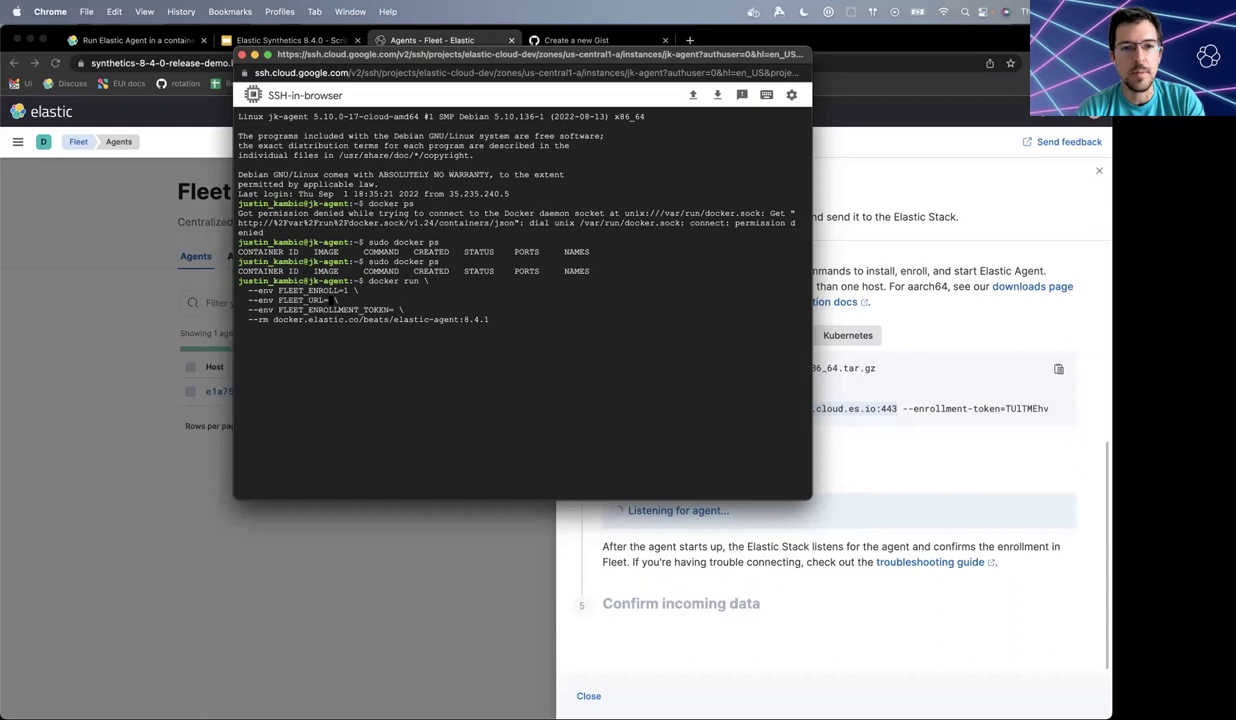
text(url=https://eb0ad5f7dadd40c9ba9133e14d25da76.fleet.us-central1.gcp.cloud.es.io:443)
key(Right)
key(Right)
key(Right)
key(Right)
key(Right)
key(Right)
key(Right)
key(Right)
key(Right)
key(Right)
key(Right)
key(Right)
key(Right)
key(Right)
key(Right)
key(Right)
key(Right)
key(Right)
key(Right)
key(Right)
key(Right)
key(Right)
key(Right)
key(Right)
key(Right)
key(Right)
key(Right)
key(Right)
key(Right)
key(Right)
key(Right)
key(Right)
key(Right)
key(Right)
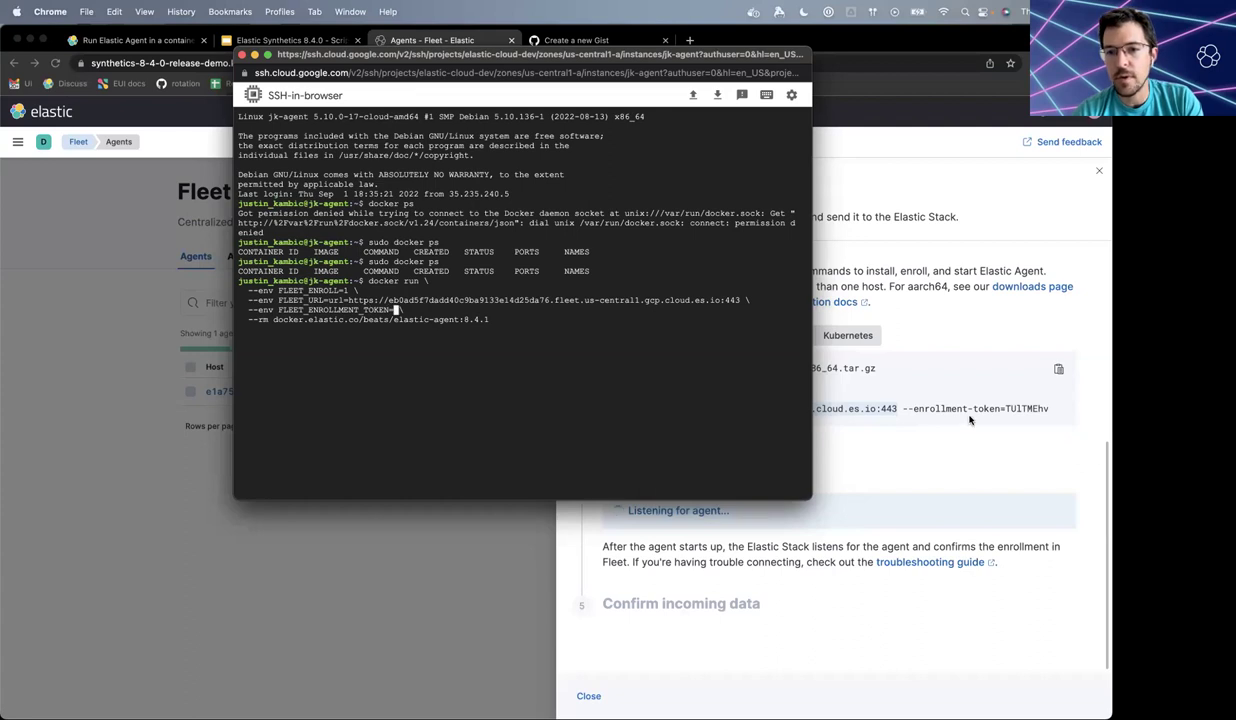
- Paste the enrollment token into FLEET_ENROLLMENT_TOKEN and rename the image to elastic-agent-complete
click(938, 405)
drag(1005, 408, 1053, 408)
key(super+c)
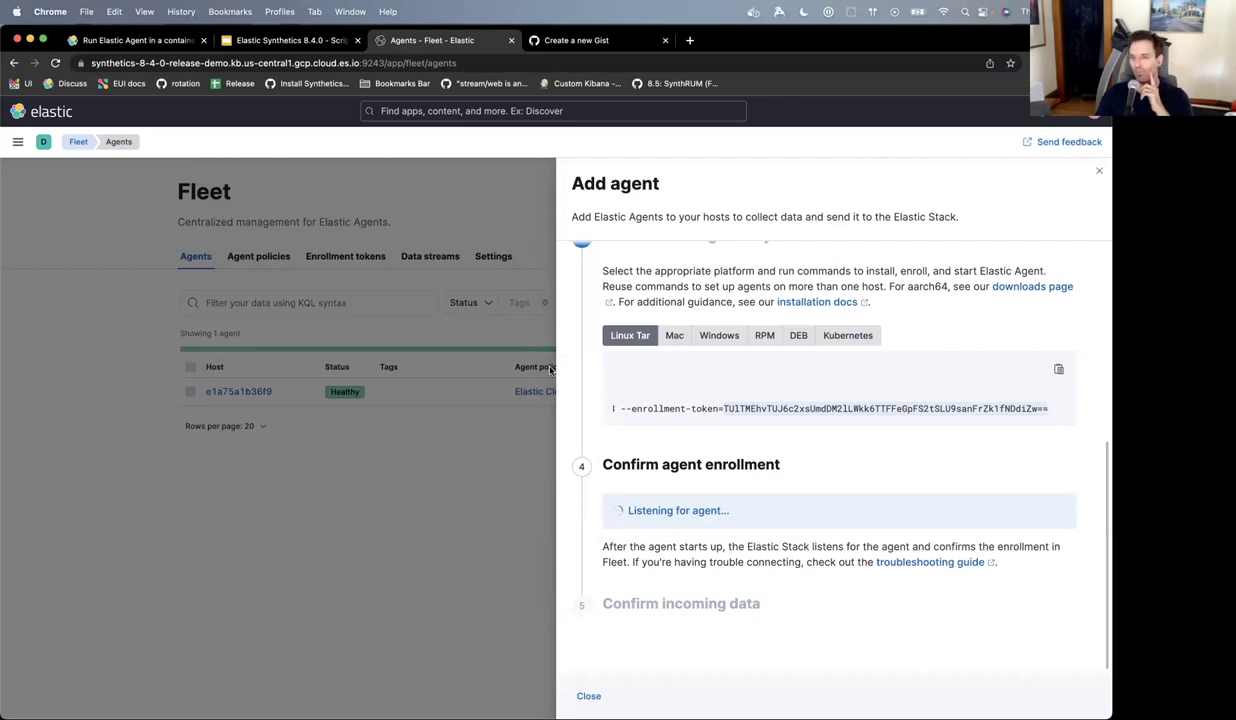
key(super+grave)
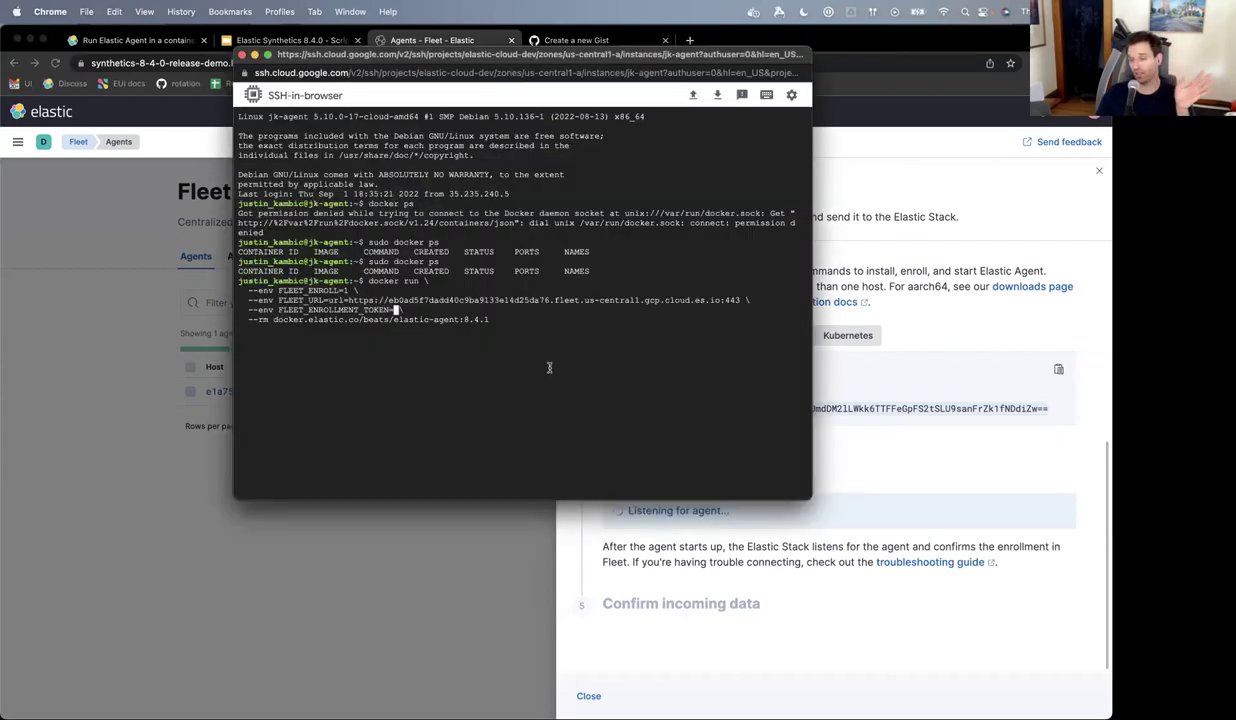
key(super+v)
text(\)
key(Right)
key(Right)
key(Right)
key(Right)
key(Right)
key(Right)
key(Right)
key(Right)
key(Right)
key(Right)
key(Right)
key(Right)
key(Right)
key(Right)
key(Right)
key(Right)
key(Right)
key(Right)
key(Right)
key(Right)
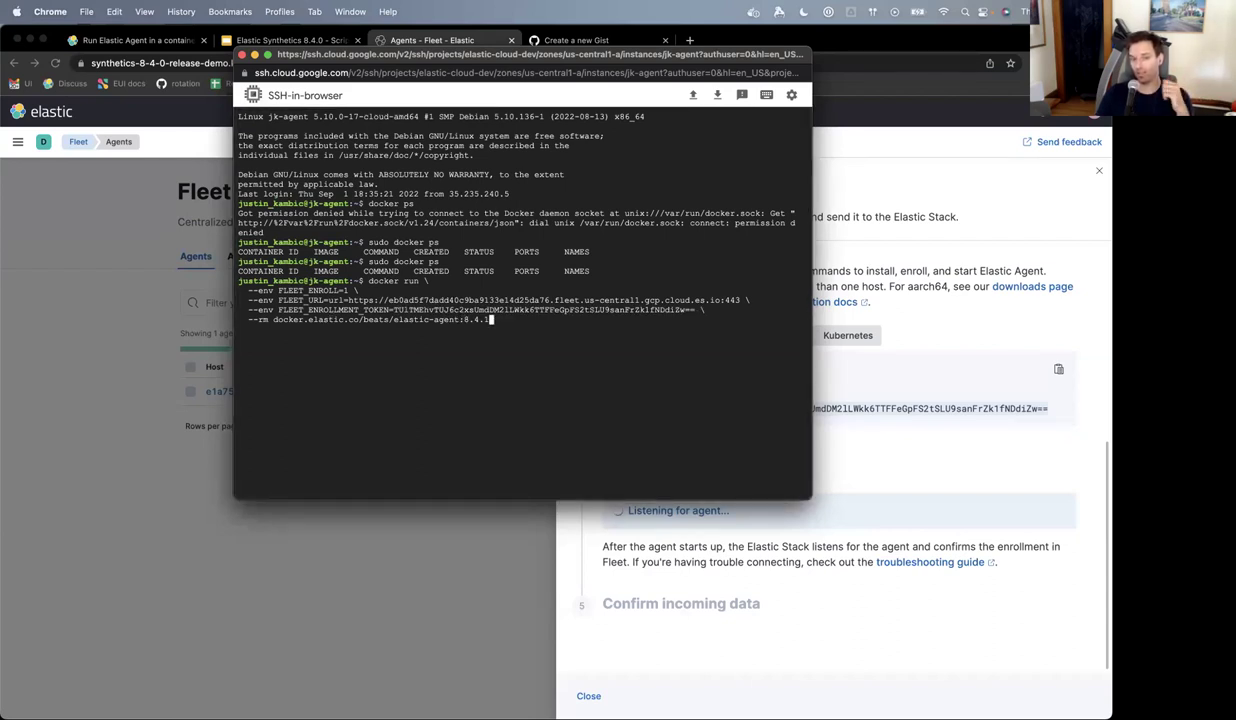
key(Left)
key(Left)
key(Left)
key(Left)
key(Left)
key(Left)
text(-comp)
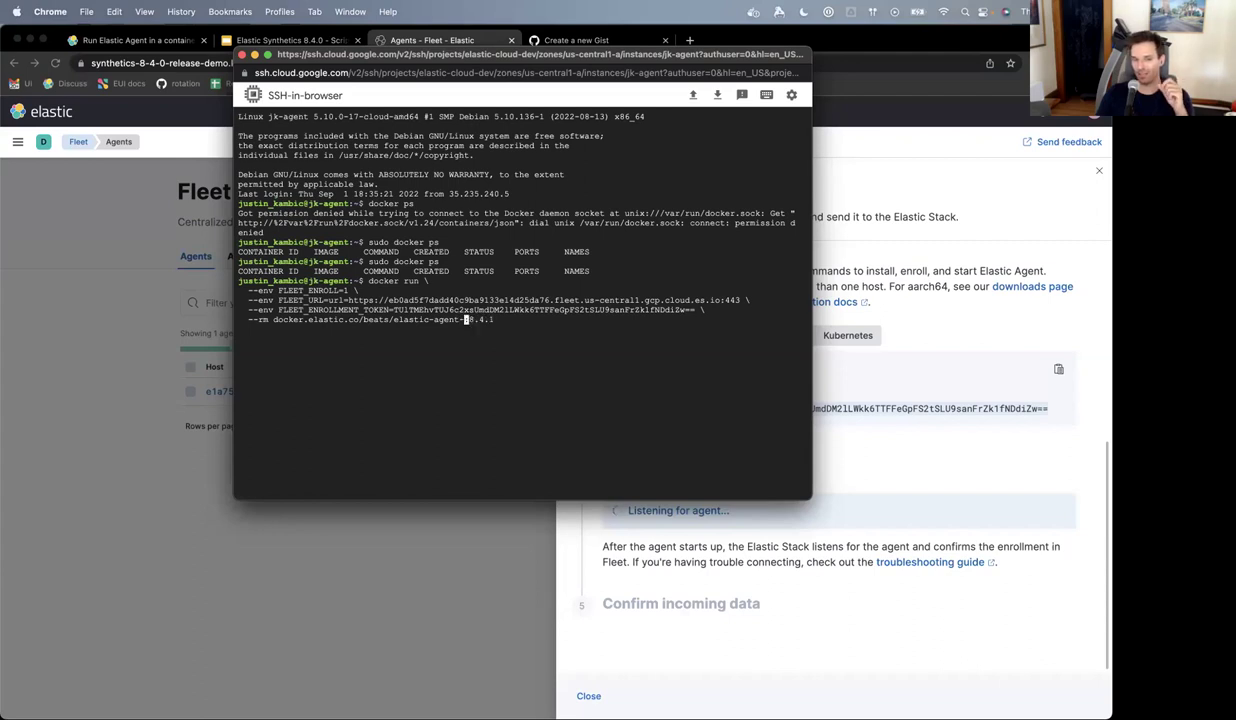
text(lete)
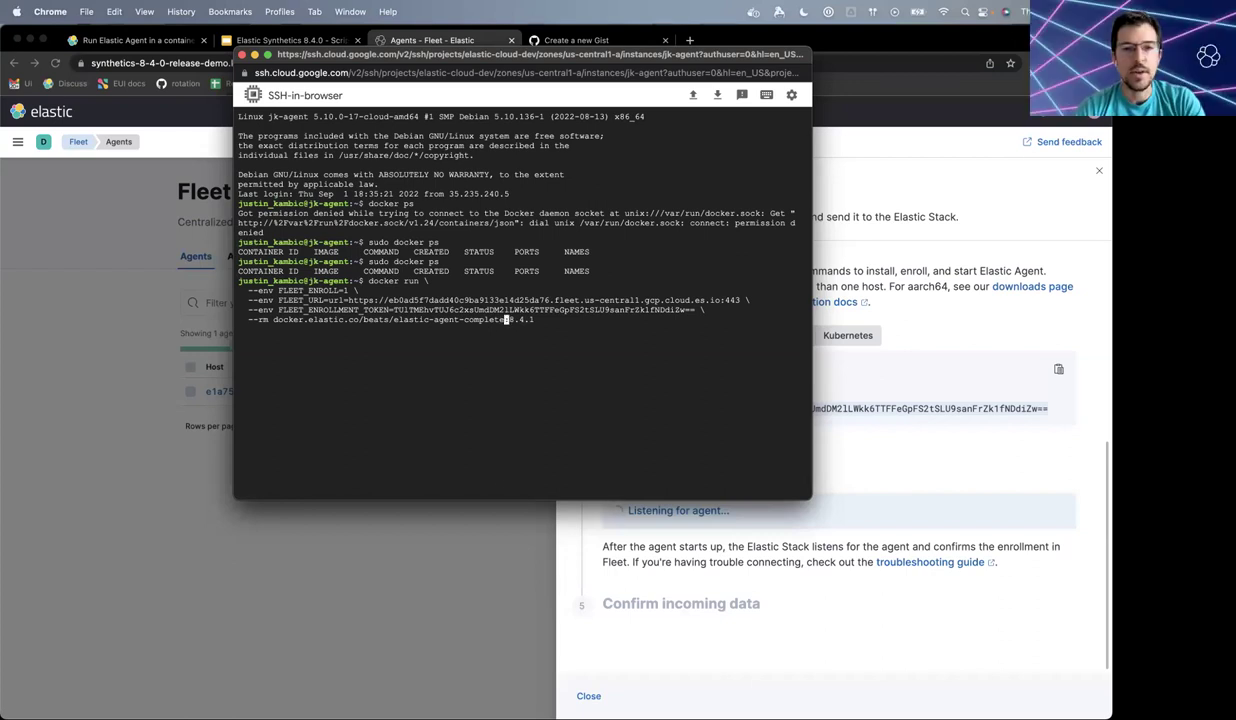
- Run the docker enrollment command, then rerun it prefixed with sudo
key(Return)
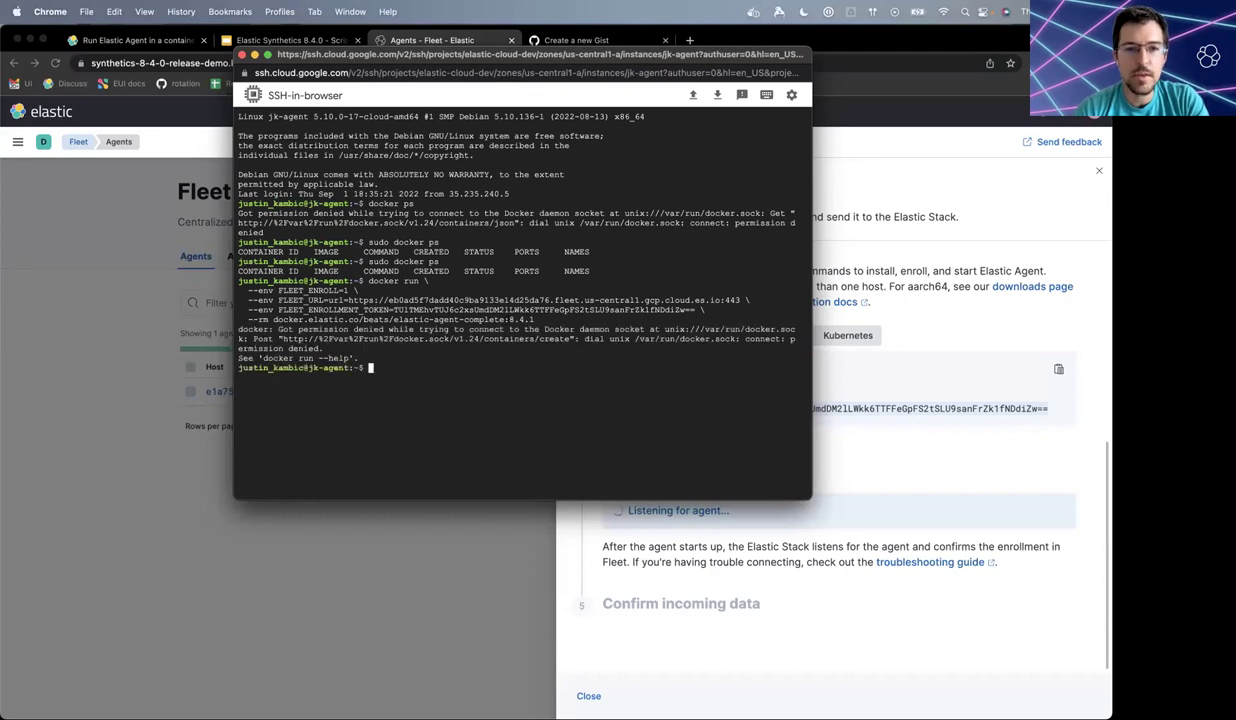
key(Up)
key(Left)
key(Left)
key(Left)
key(Left)
key(Left)
key(Left)
key(Left)
key(Left)
key(Left)
key(Left)
key(Left)
key(Left)
key(Left)
key(Left)
key(Left)
key(Left)
key(Left)
key(Left)
key(Left)
key(Left)
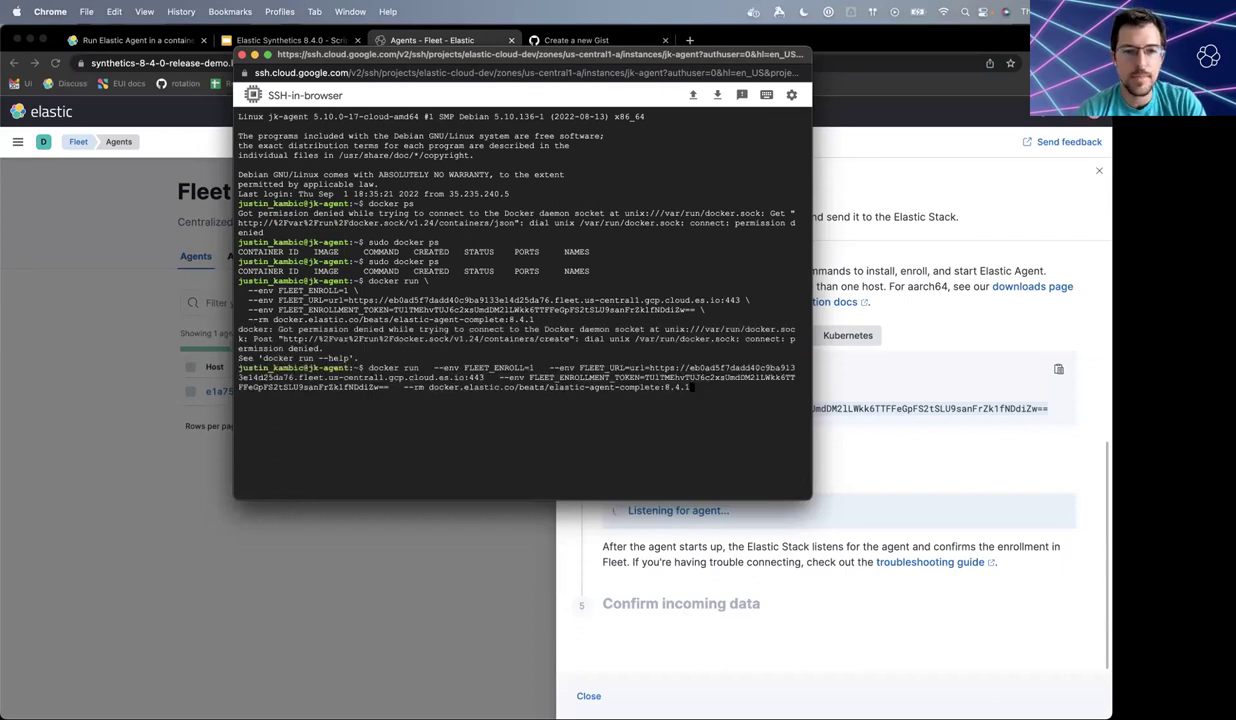
key(ctrl+a)
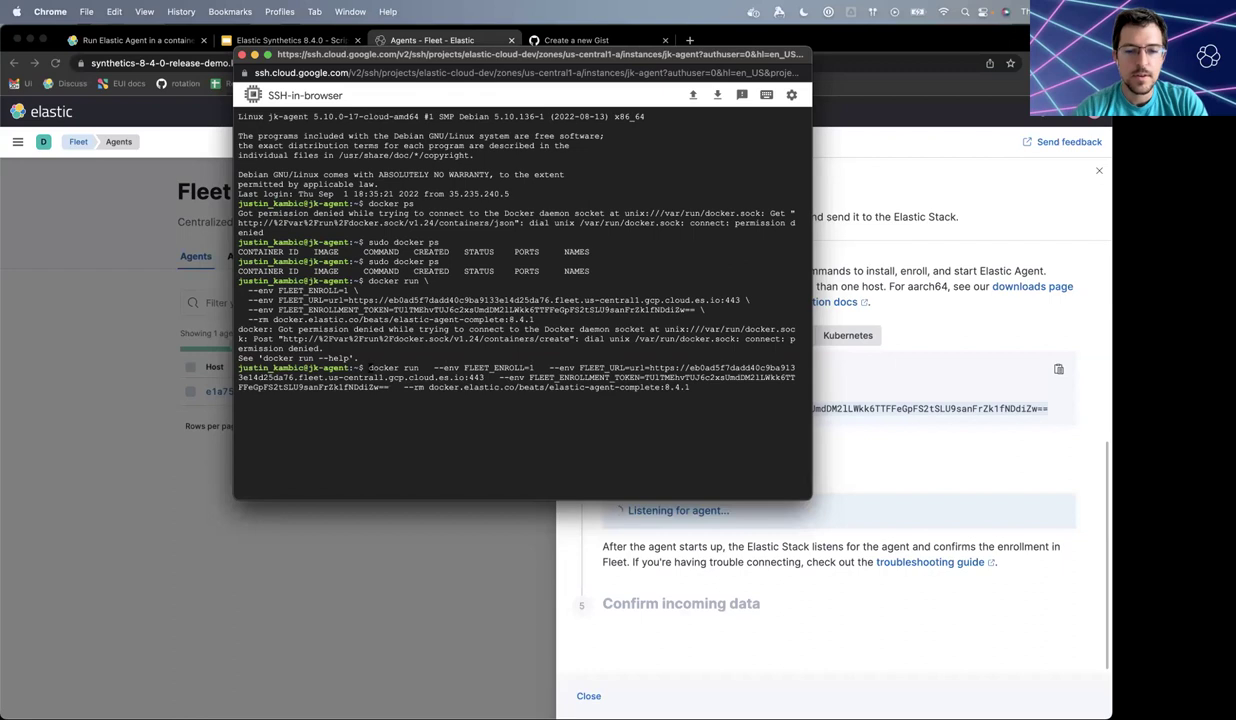
text(sudo)
key(Return)
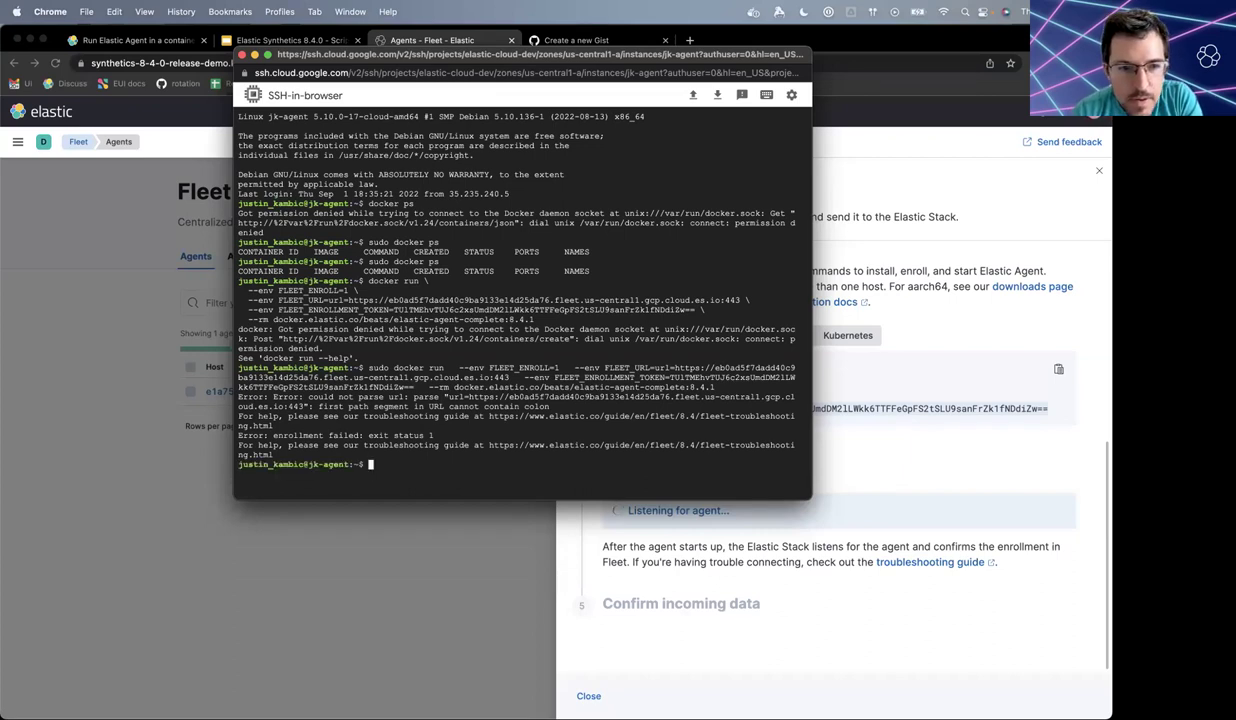
- Remove the stray url= prefix from FLEET_URL and rerun the sudo command
key(Up)
key(Left)
key(Left)
key(Left)
key(Left)
key(Left)
key(Left)
key(Left)
key(Left)
key(Left)
key(Left)
key(Left)
key(Left)
key(Left)
key(Left)
key(Left)
key(Left)
key(Left)
key(Left)
key(Left)
key(Left)
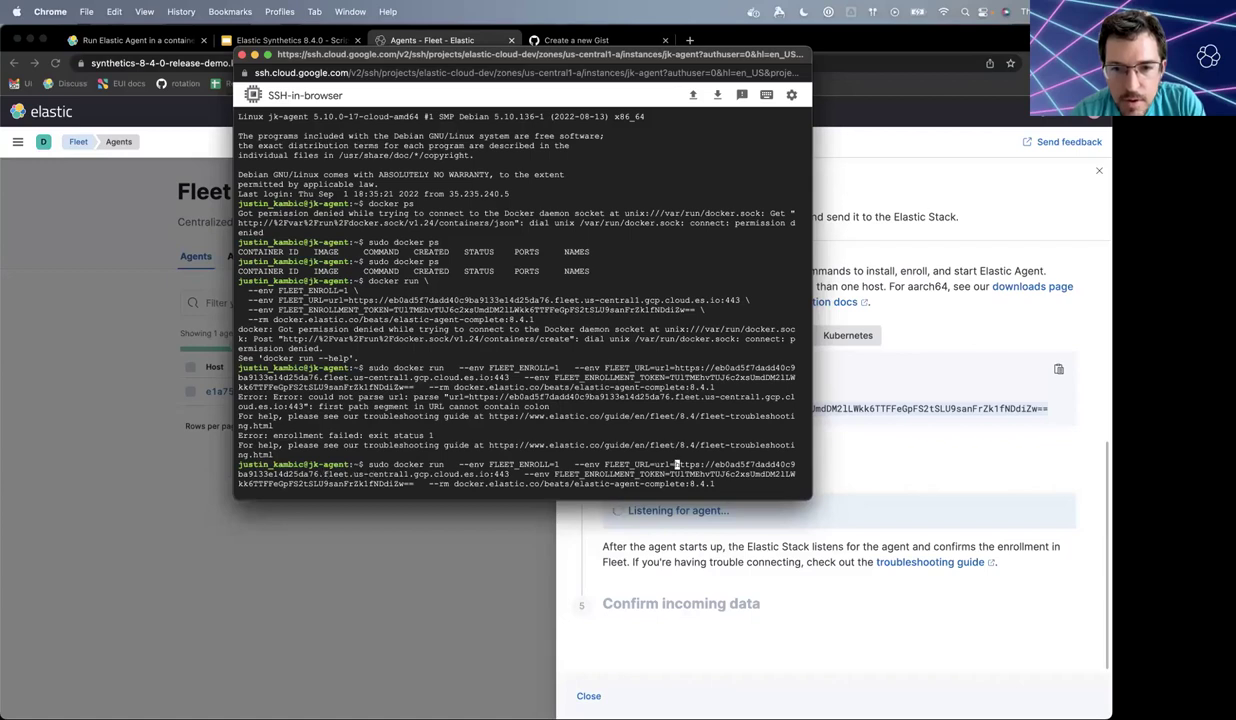
key(BackSpace)
key(BackSpace)
key(BackSpace)
key(BackSpace)
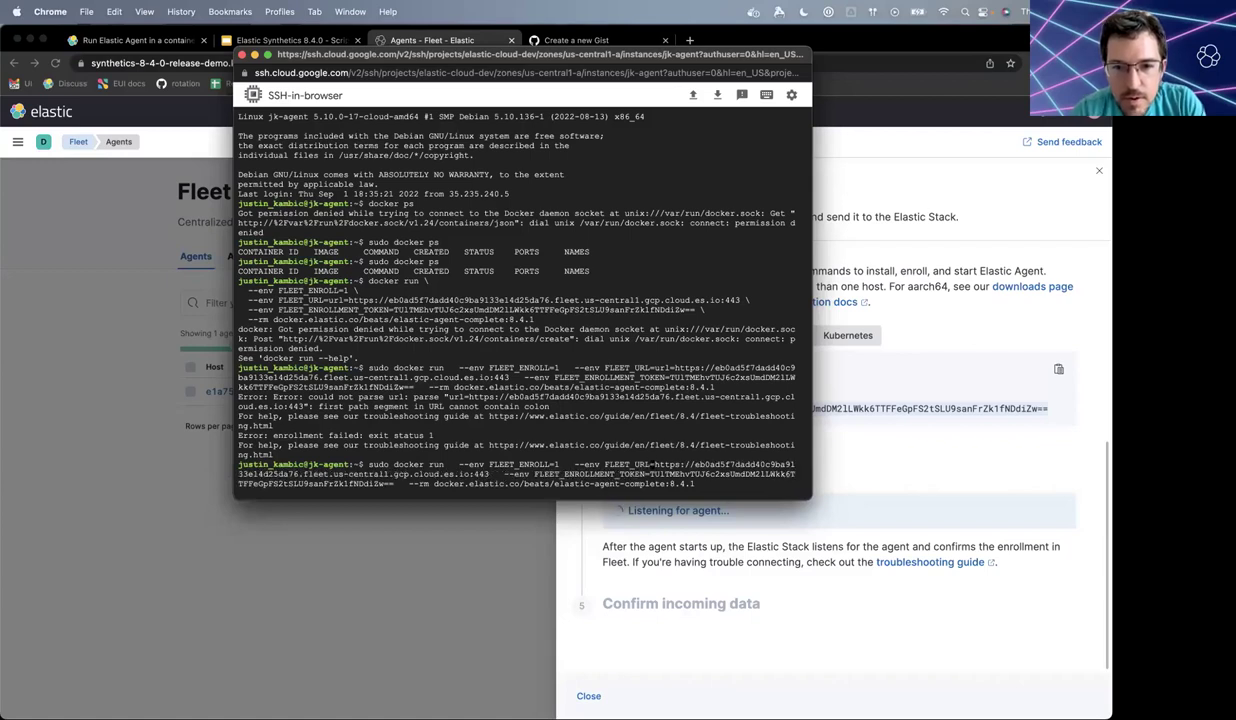
key(Return)
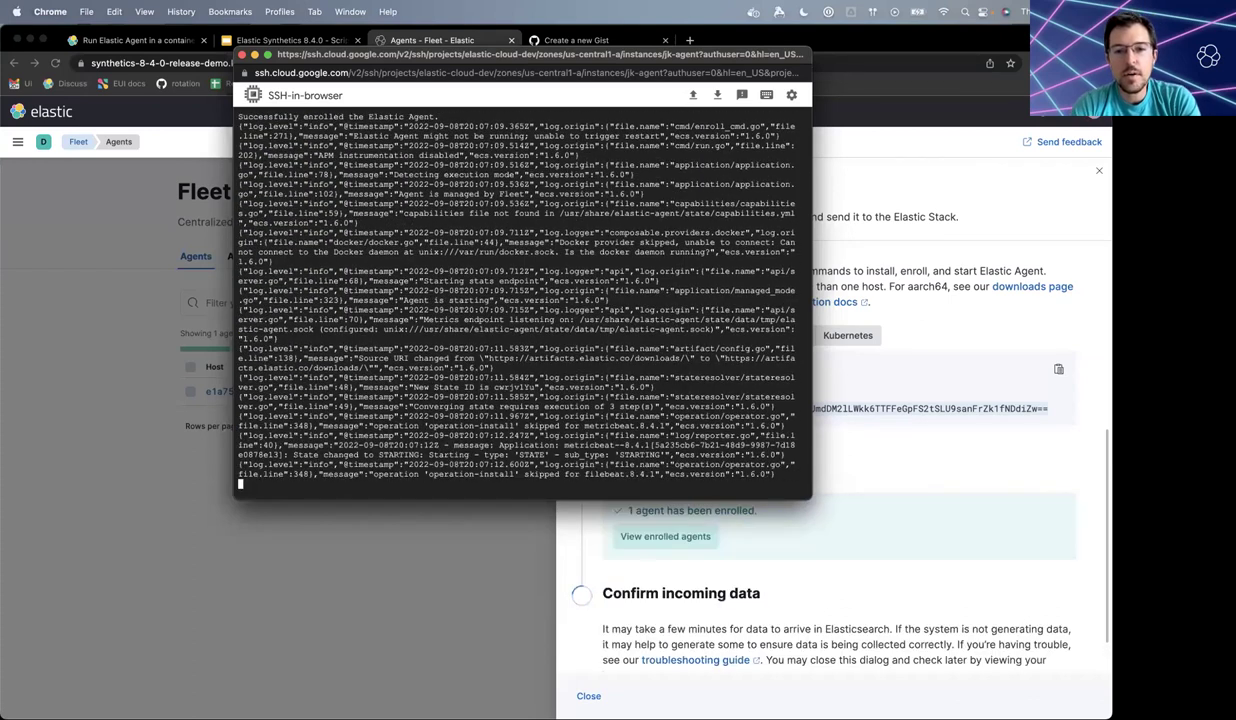
- Close the Add agent flyout to see two healthy 8.4.1 agents, one on Synthetics Demo
click(906, 545)
scroll(907, 545, down, 2)
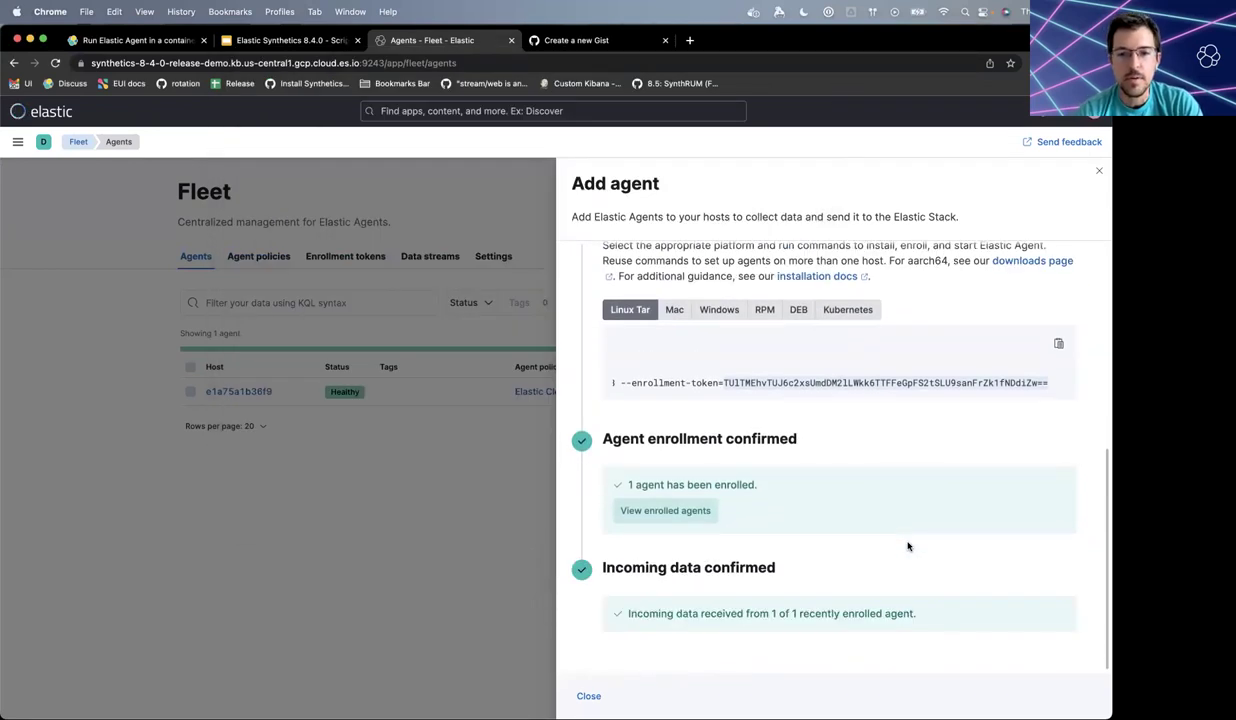
click(588, 696)
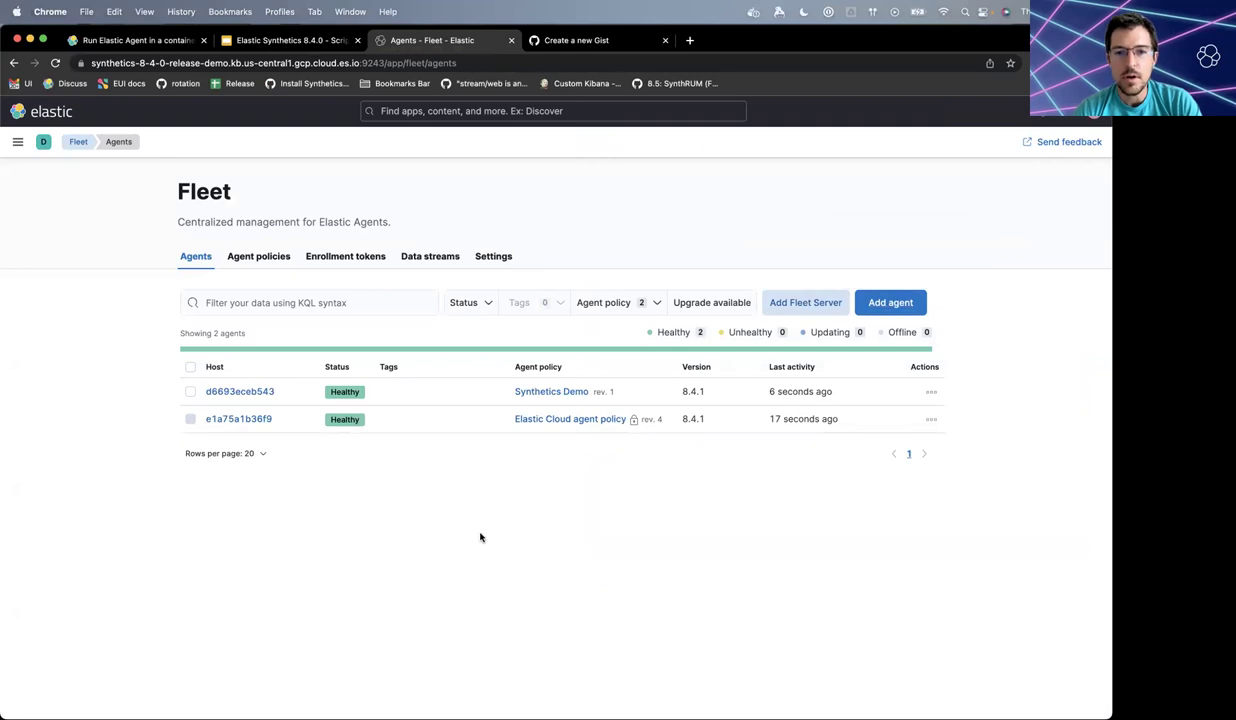
- Open the Uptime app through a global search for 'uptime'
click(460, 104)
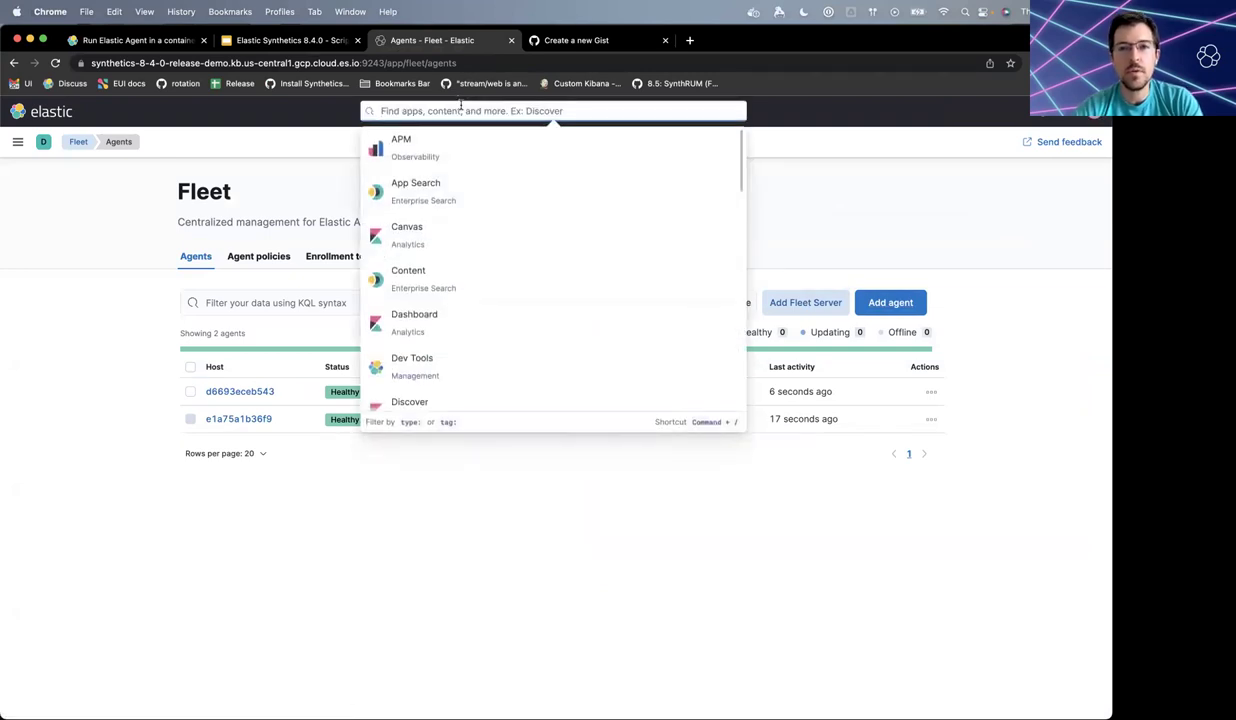
text(uptime)
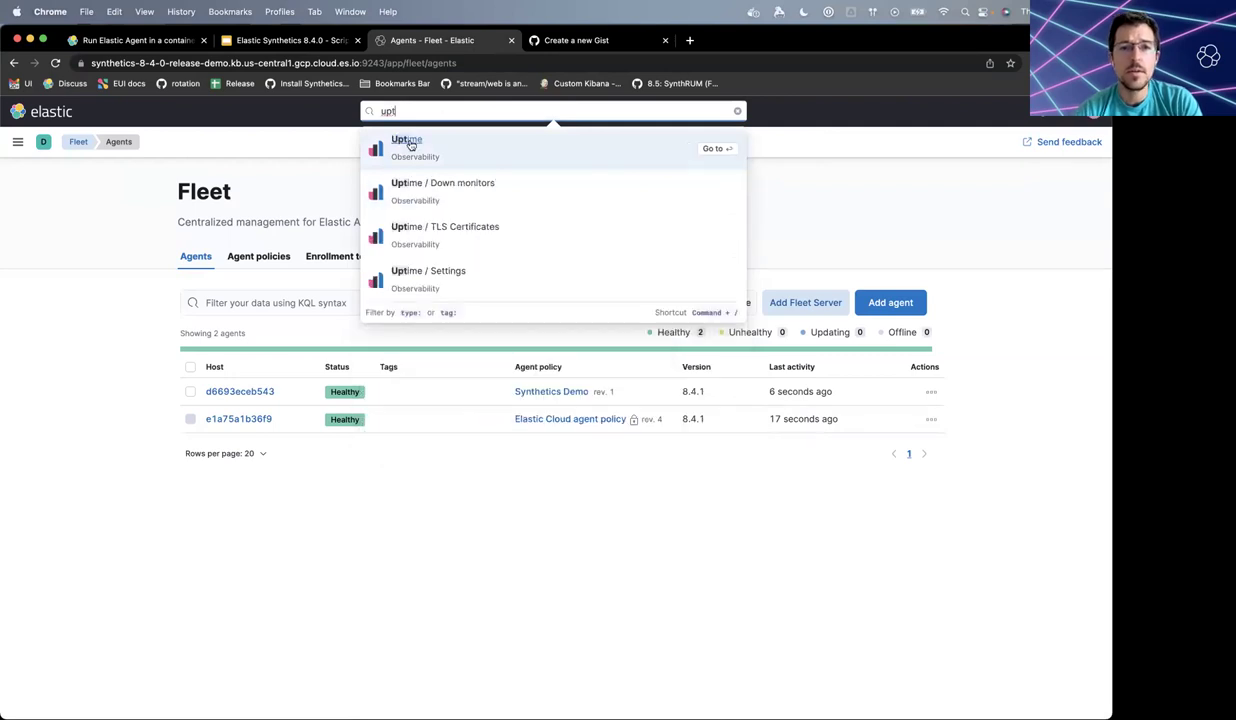
key(Return)
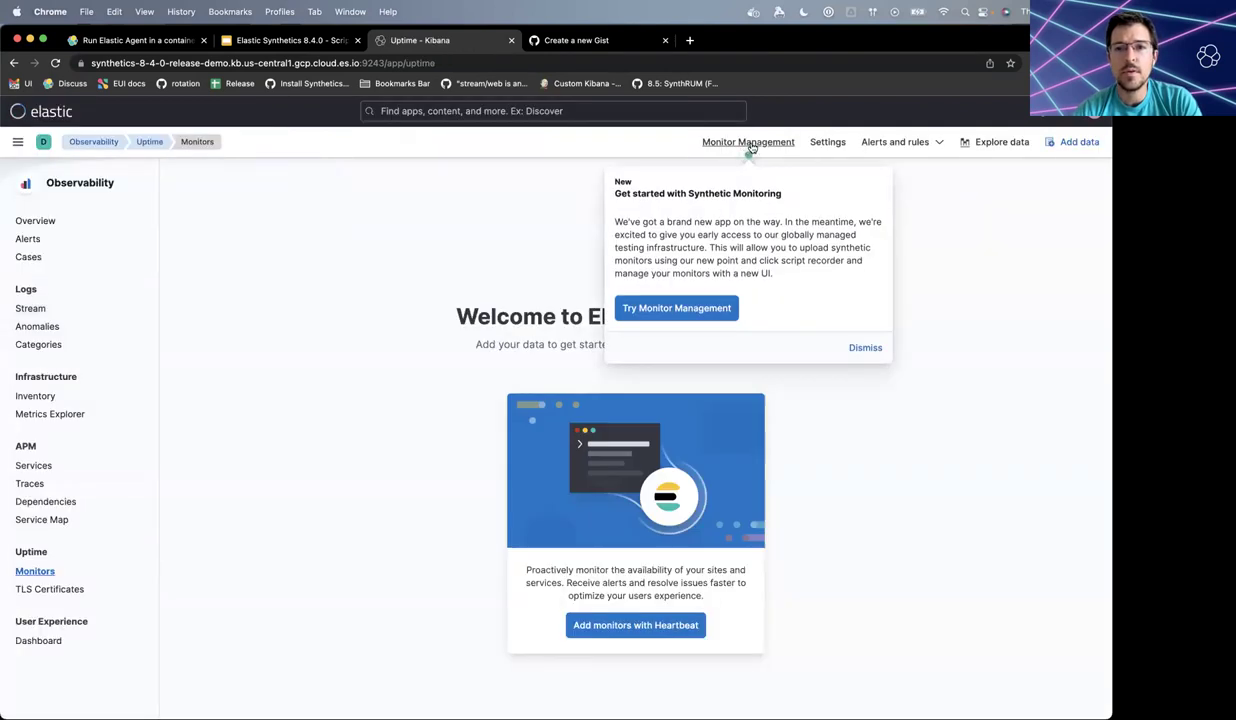
- Turn on Uptime Monitor Management and show its still-empty private locations list
click(749, 143)
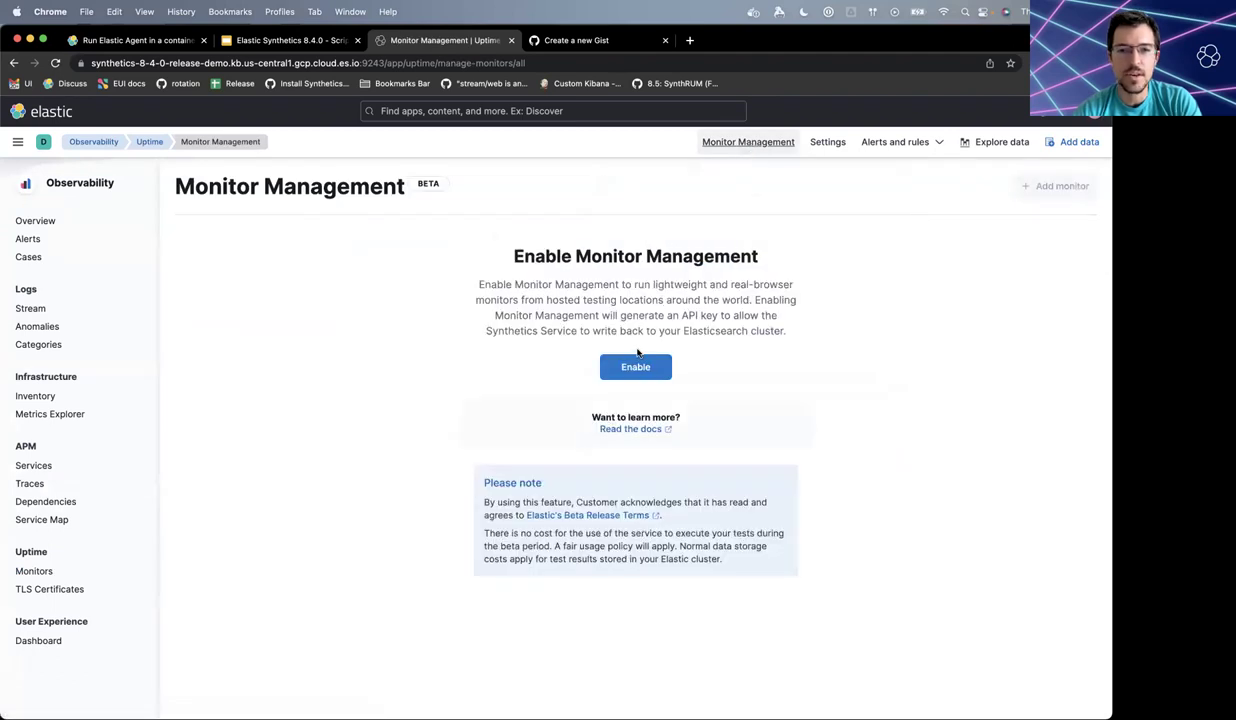
click(636, 366)
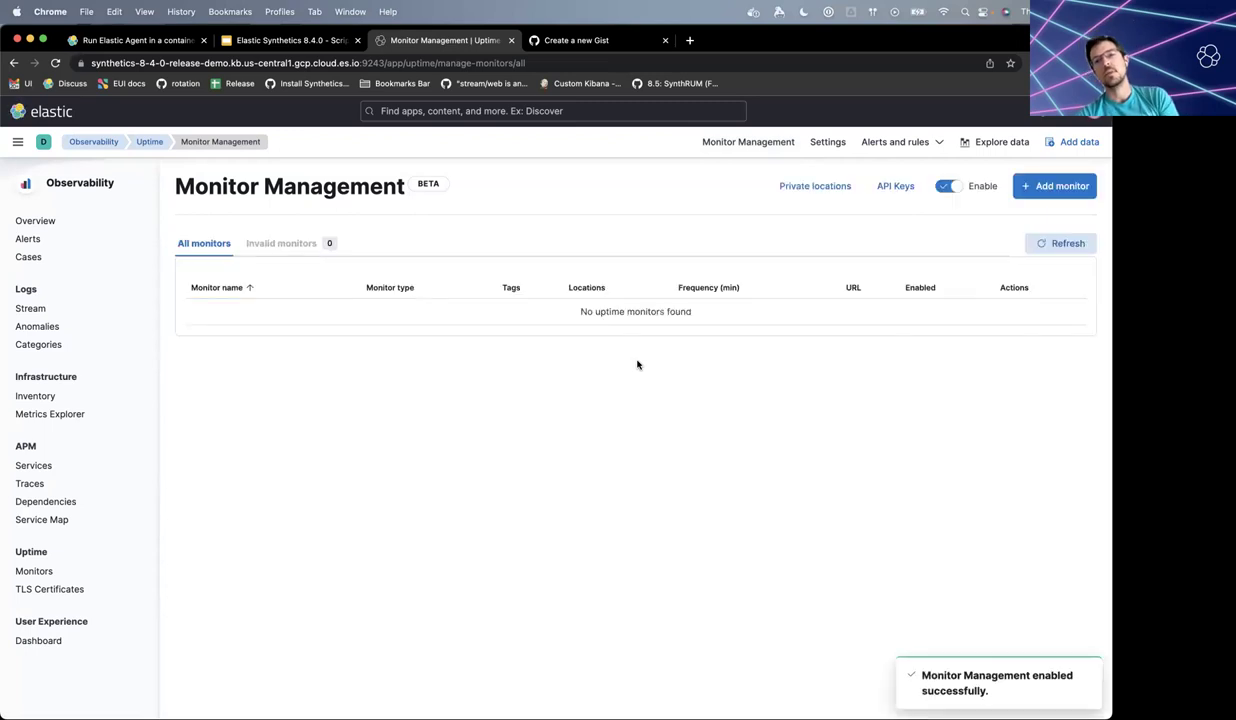
click(815, 188)
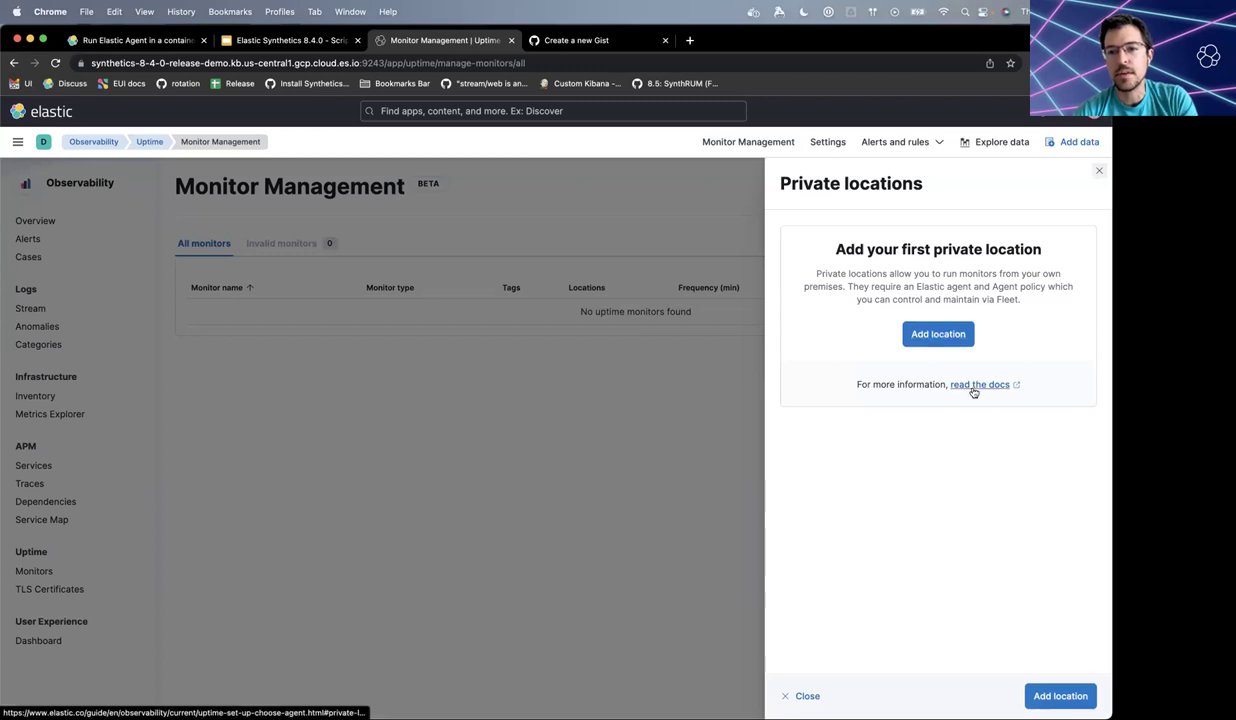
- Save a new private location named 'Pennsylvania' using the Synthetics Demo agent policy
click(936, 338)
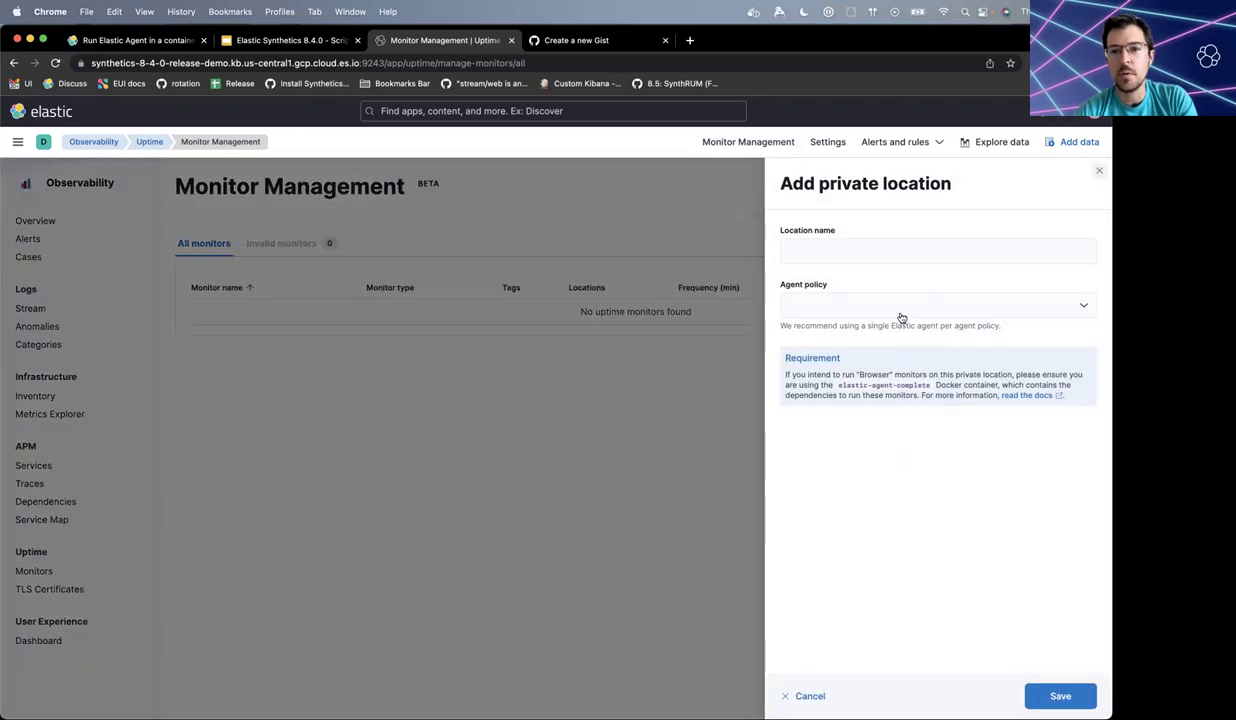
click(875, 255)
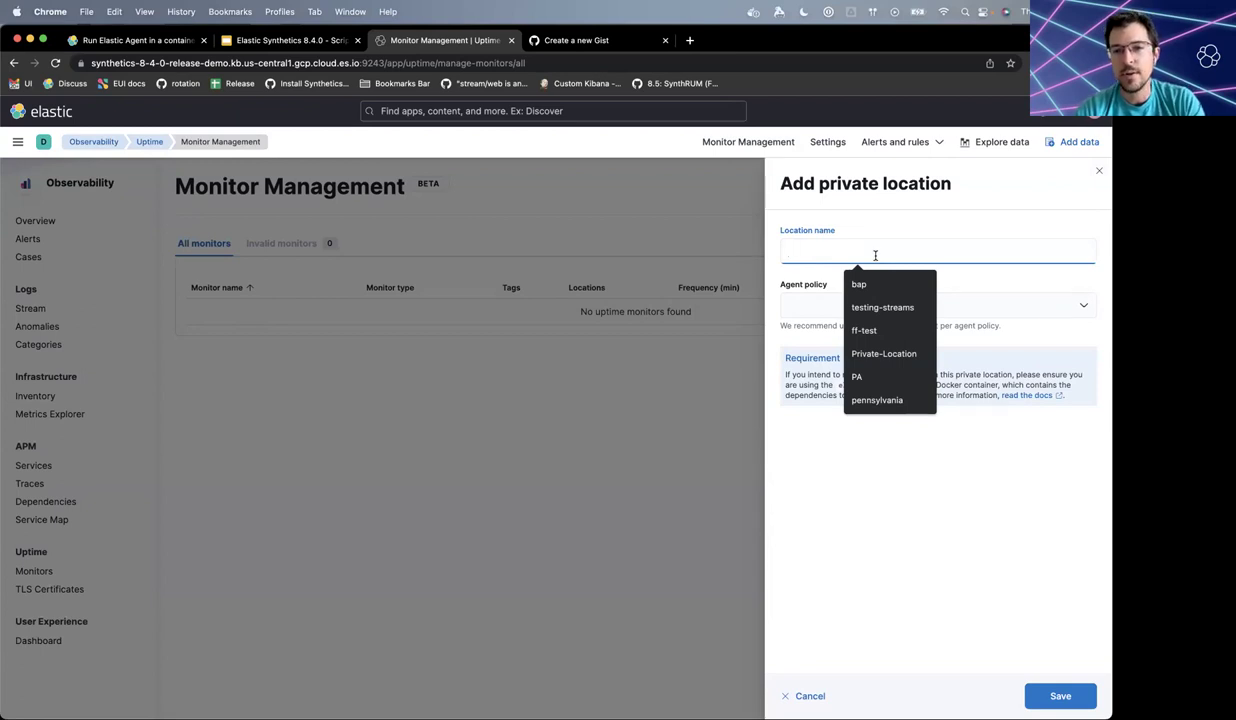
text(P)
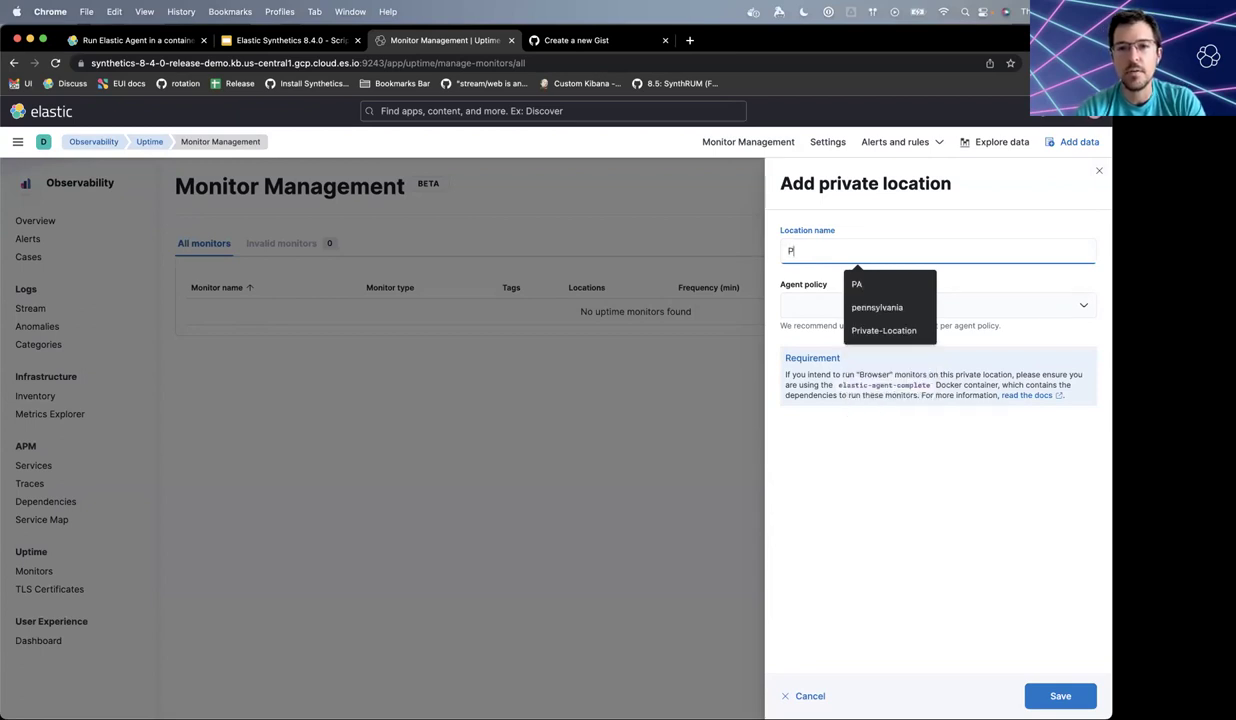
text(ennsylvania)
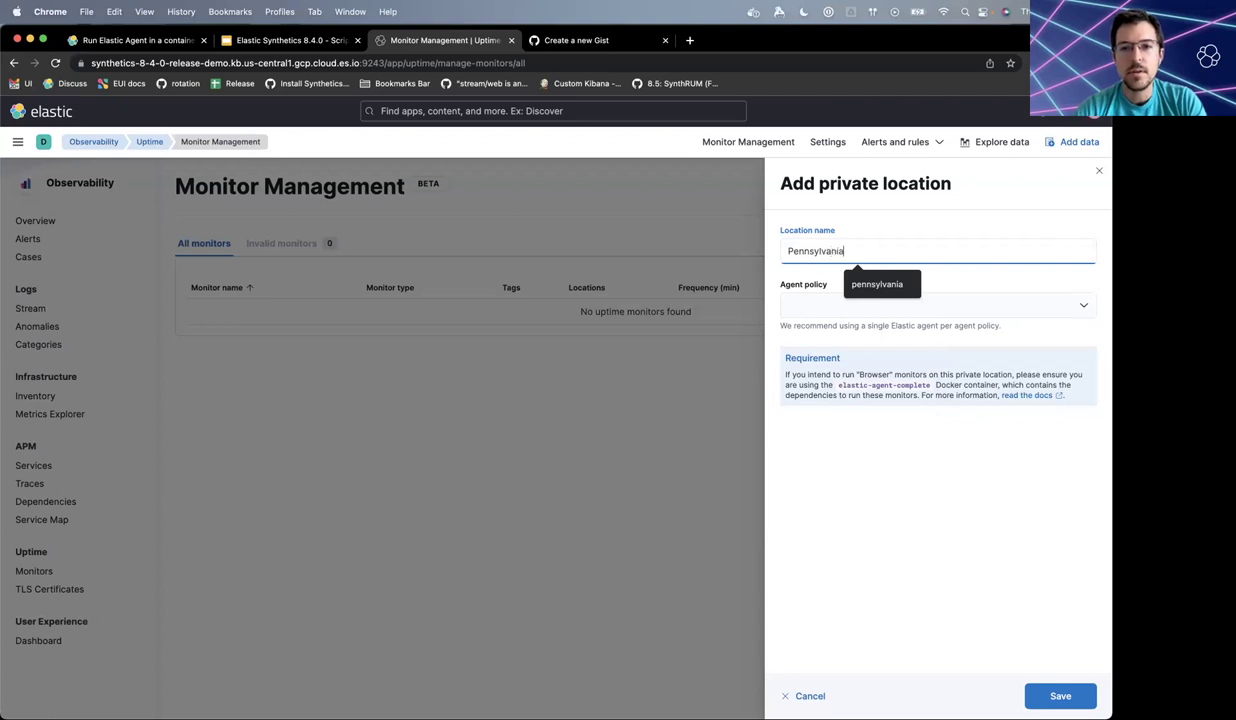
click(1044, 302)
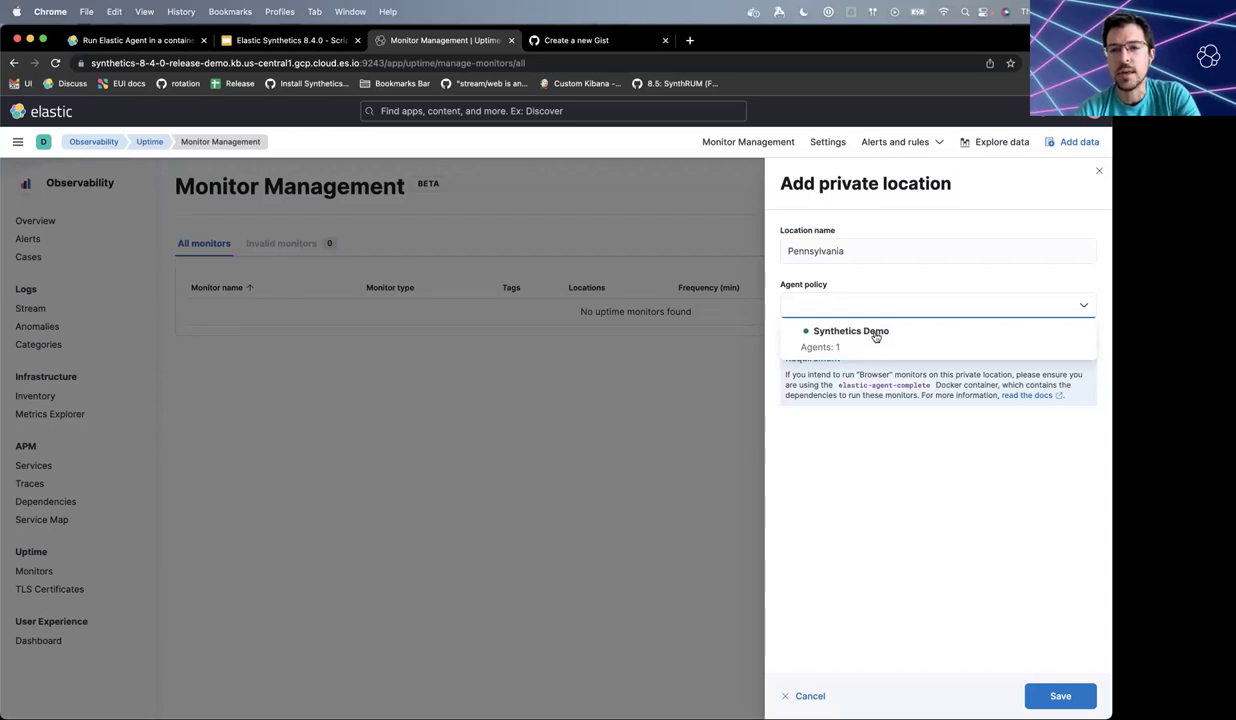
click(876, 337)
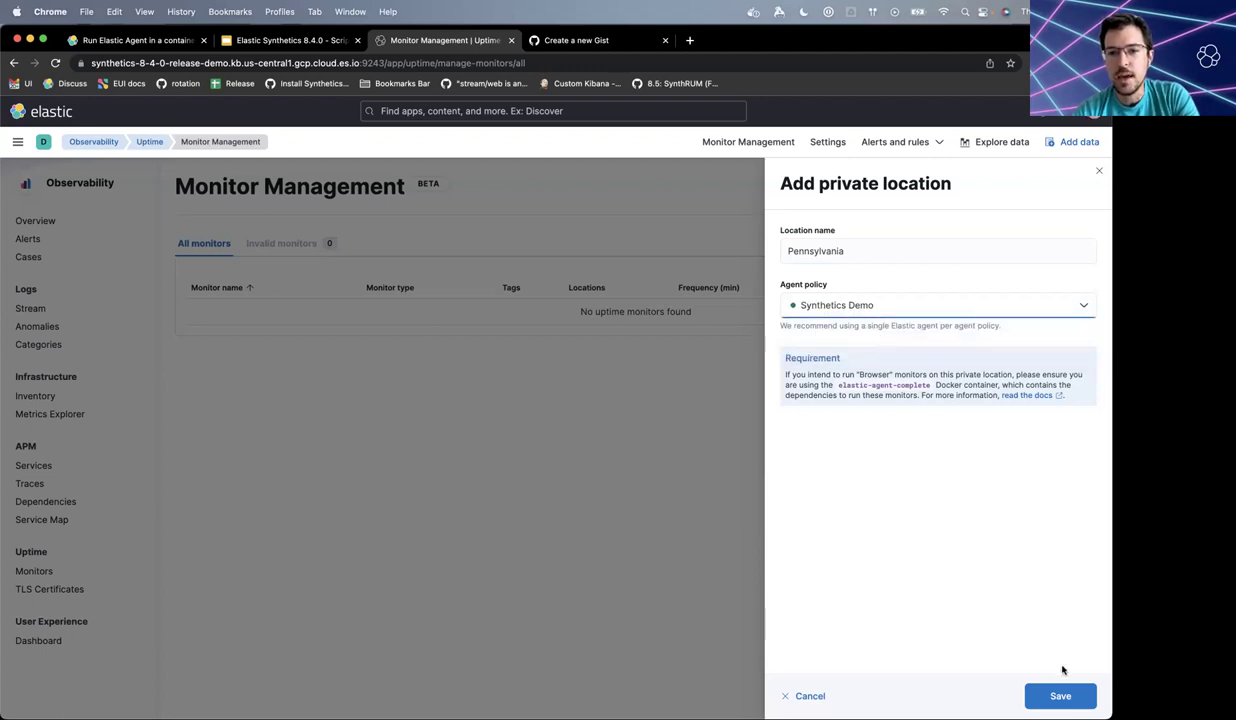
click(1064, 695)
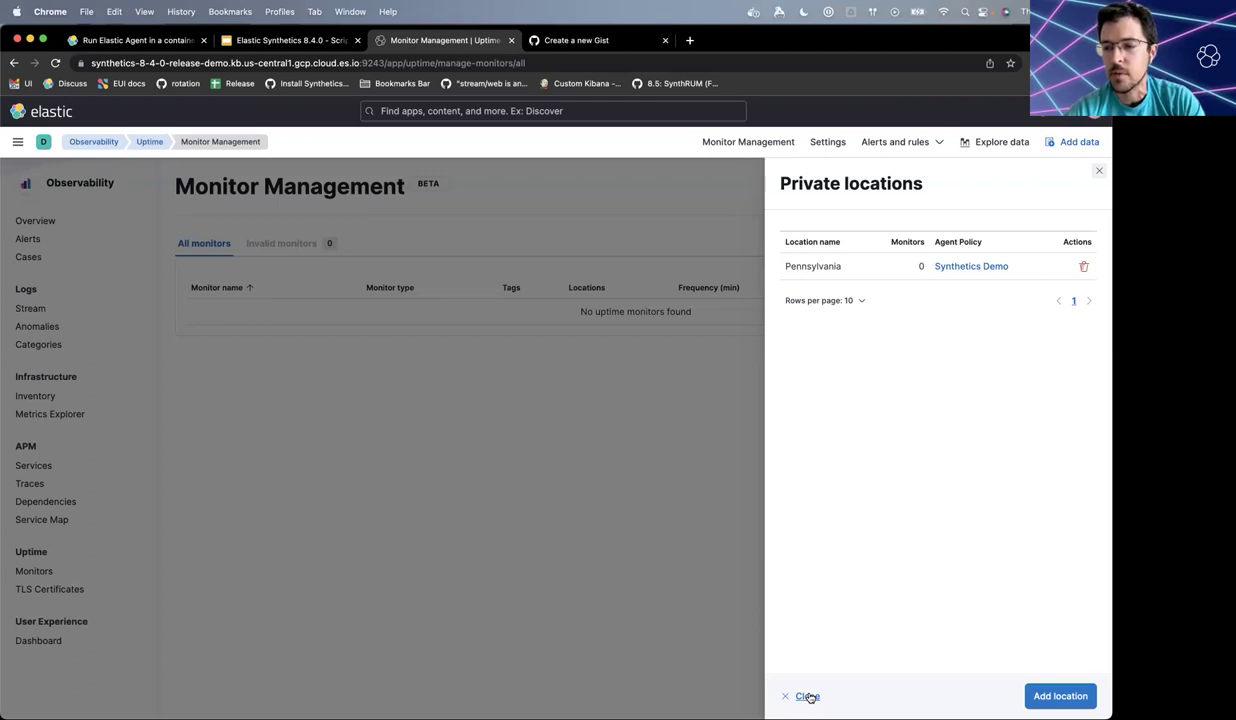
- Close the private locations panel and go to Security's API keys page via the 'api key' search
click(808, 696)
click(432, 108)
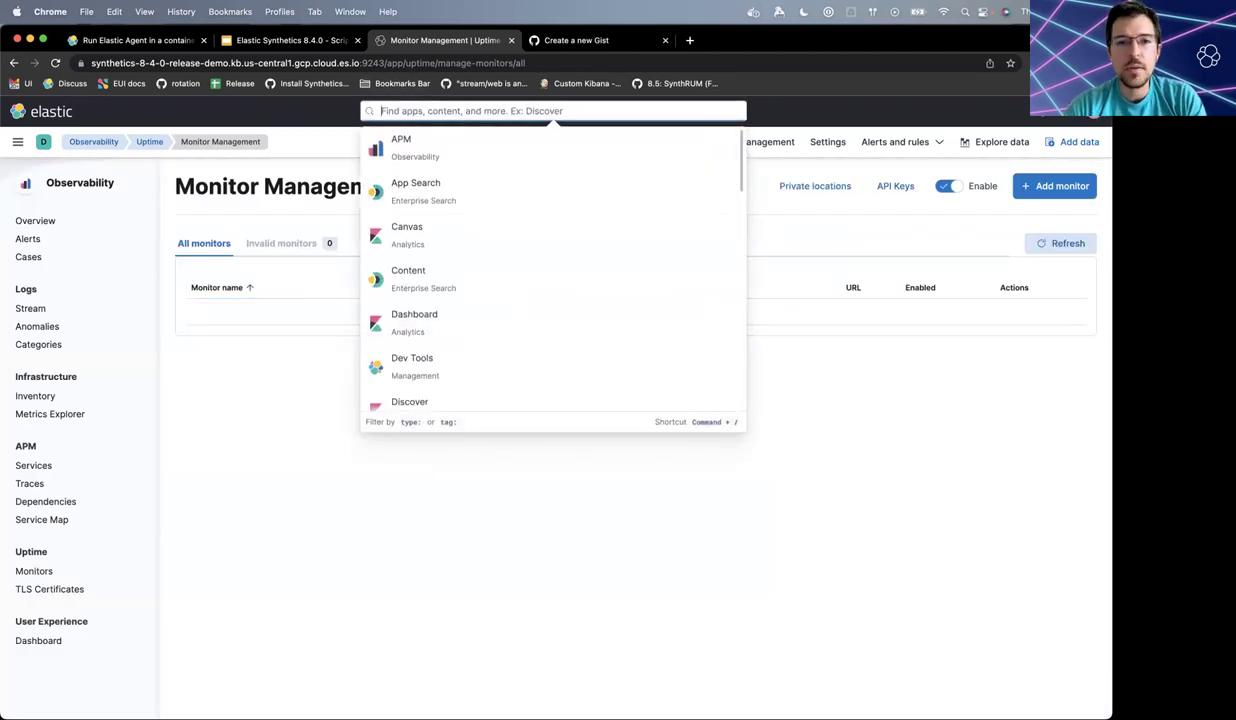
text(api)
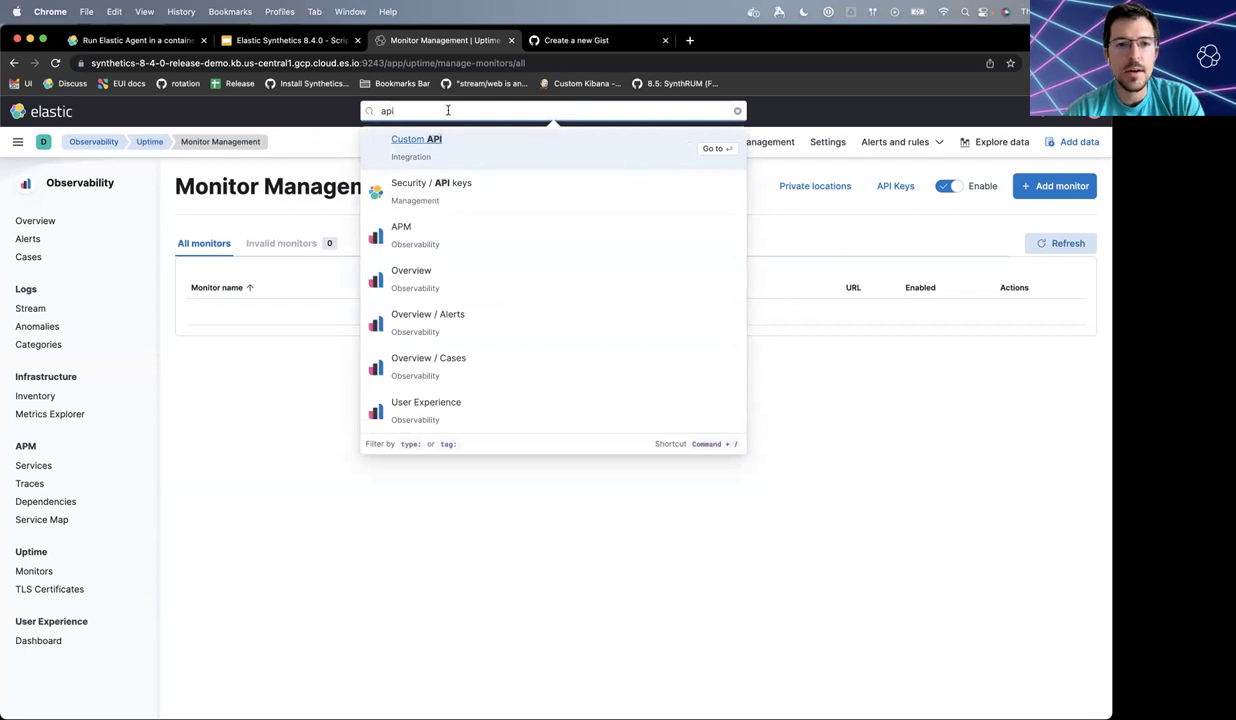
text( key)
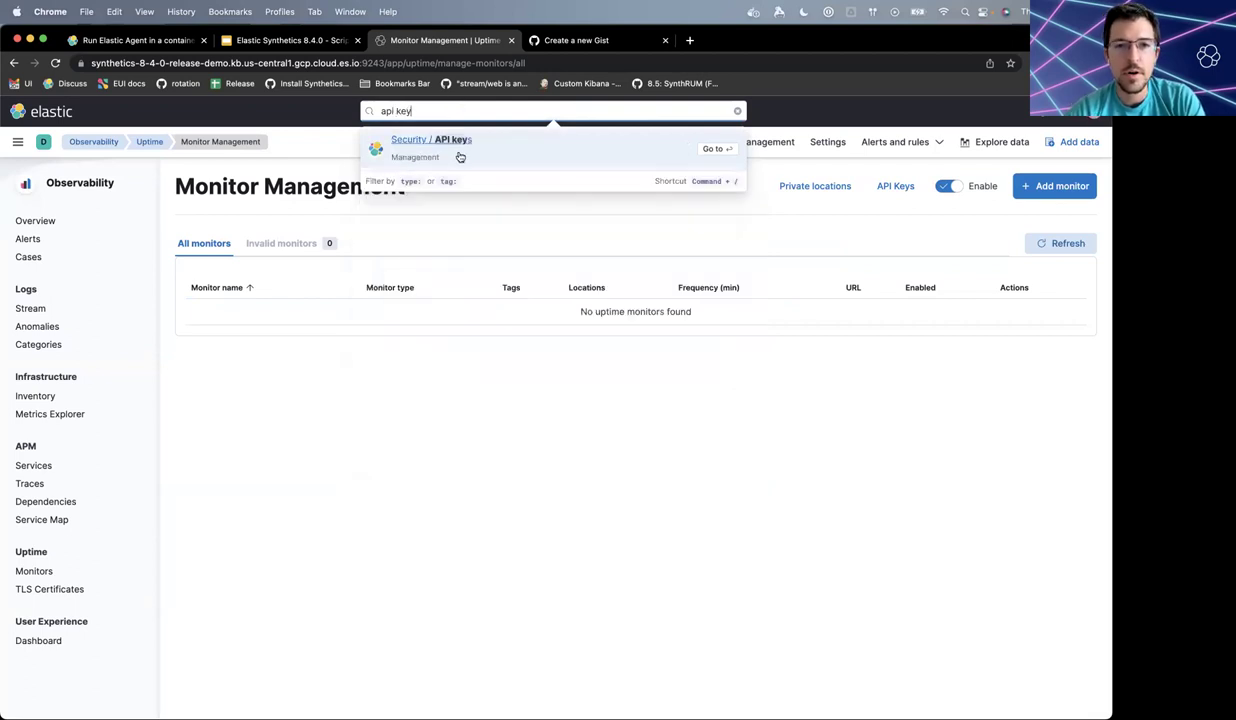
click(461, 152)
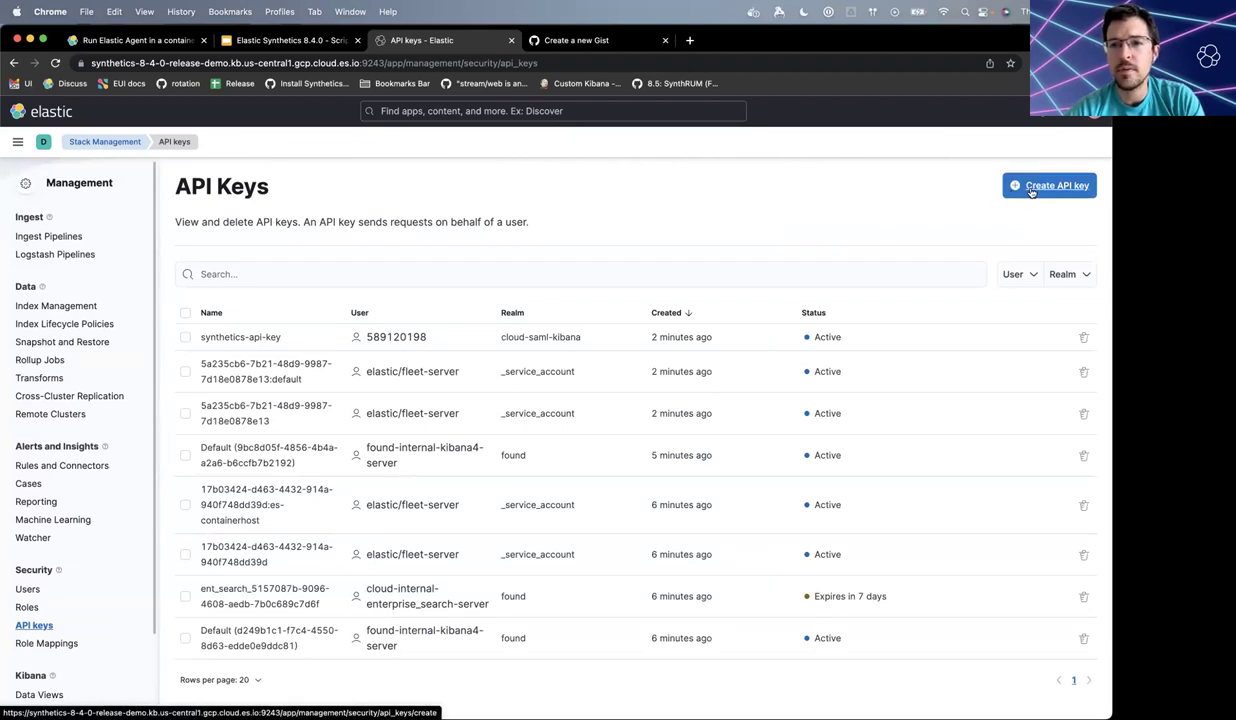
- Create an API key named 'synthetics-demo-key' and copy its encoded value
click(1020, 188)
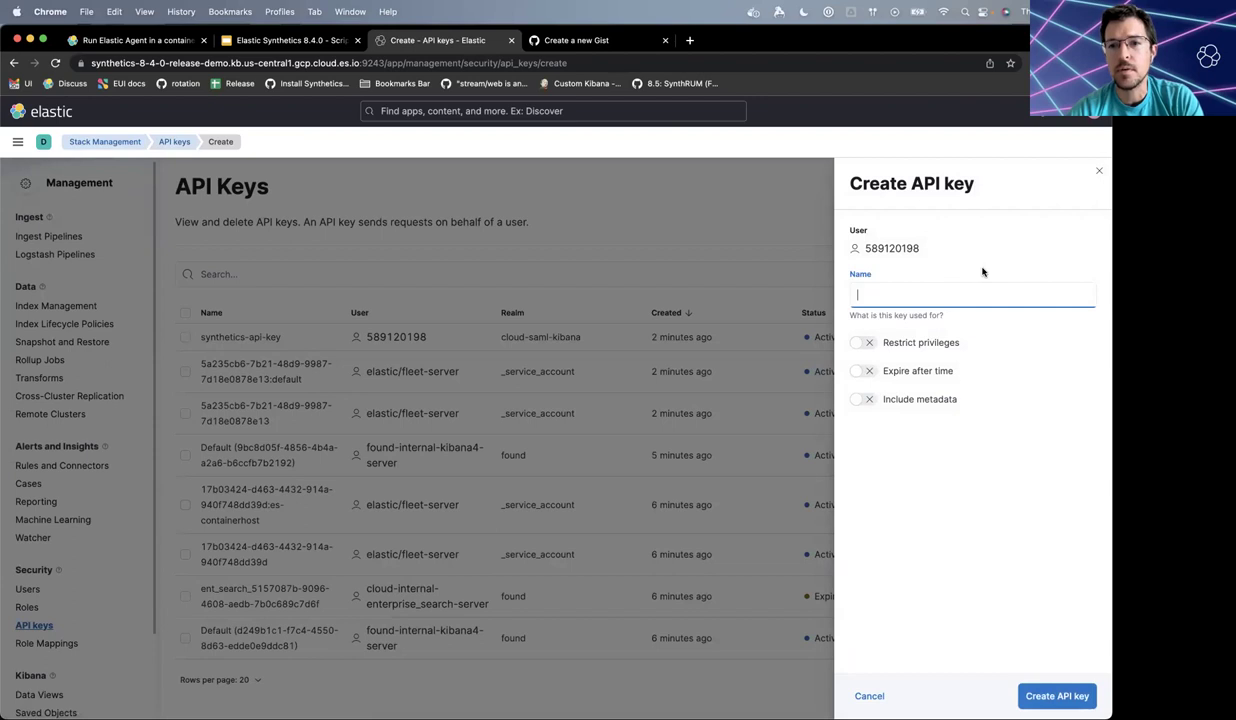
text(syn)
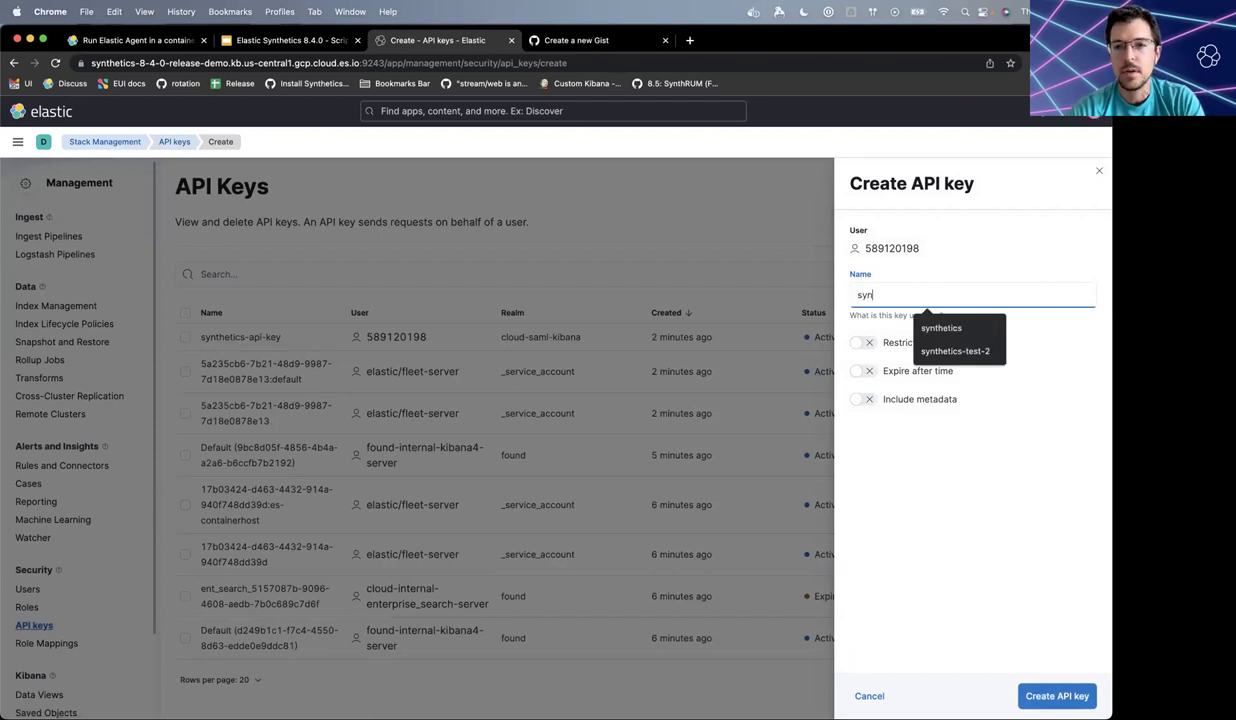
text(thetics-demo-key)
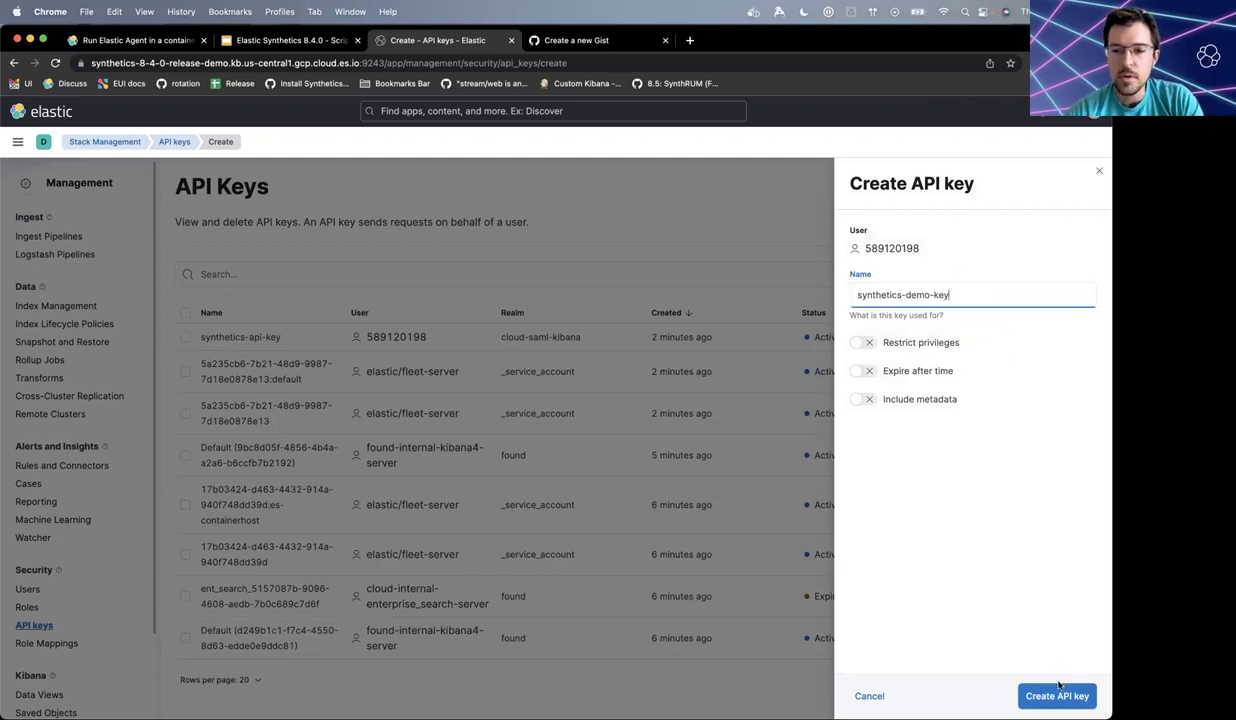
click(1057, 693)
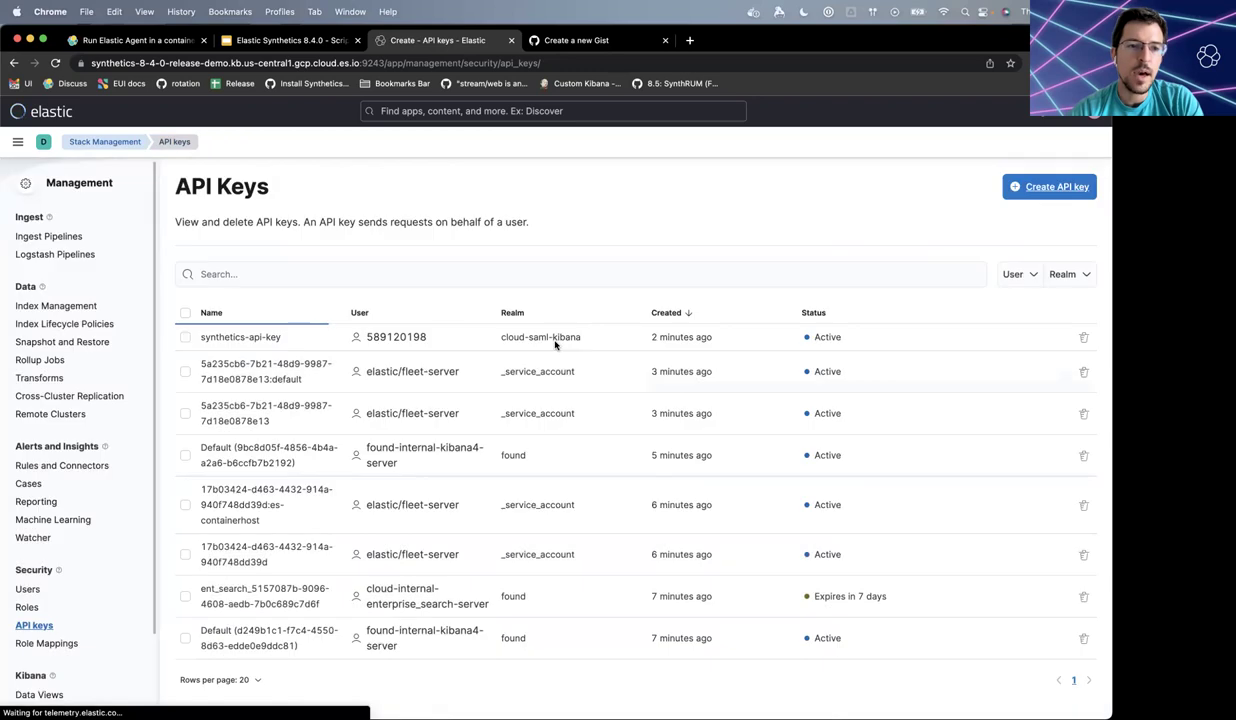
click(432, 331)
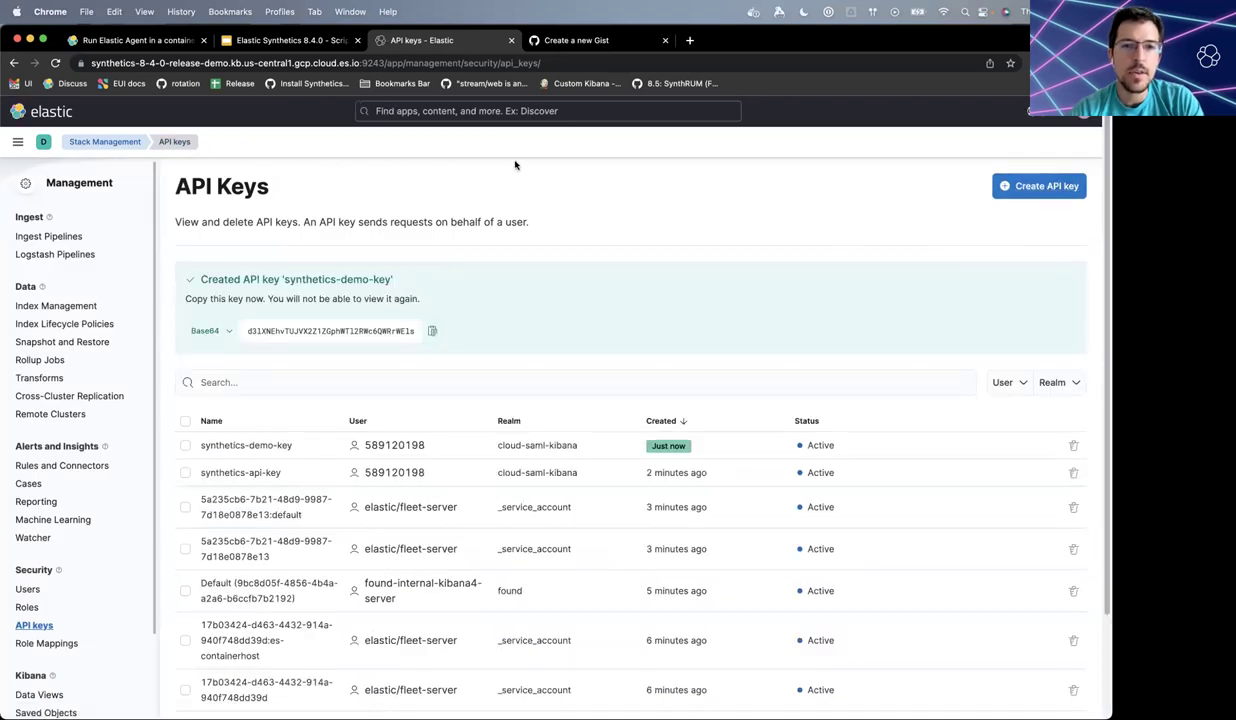
- Paste the copied API key into line 5 of the draft gist, then return to Terminal
key(ctrl+Tab)
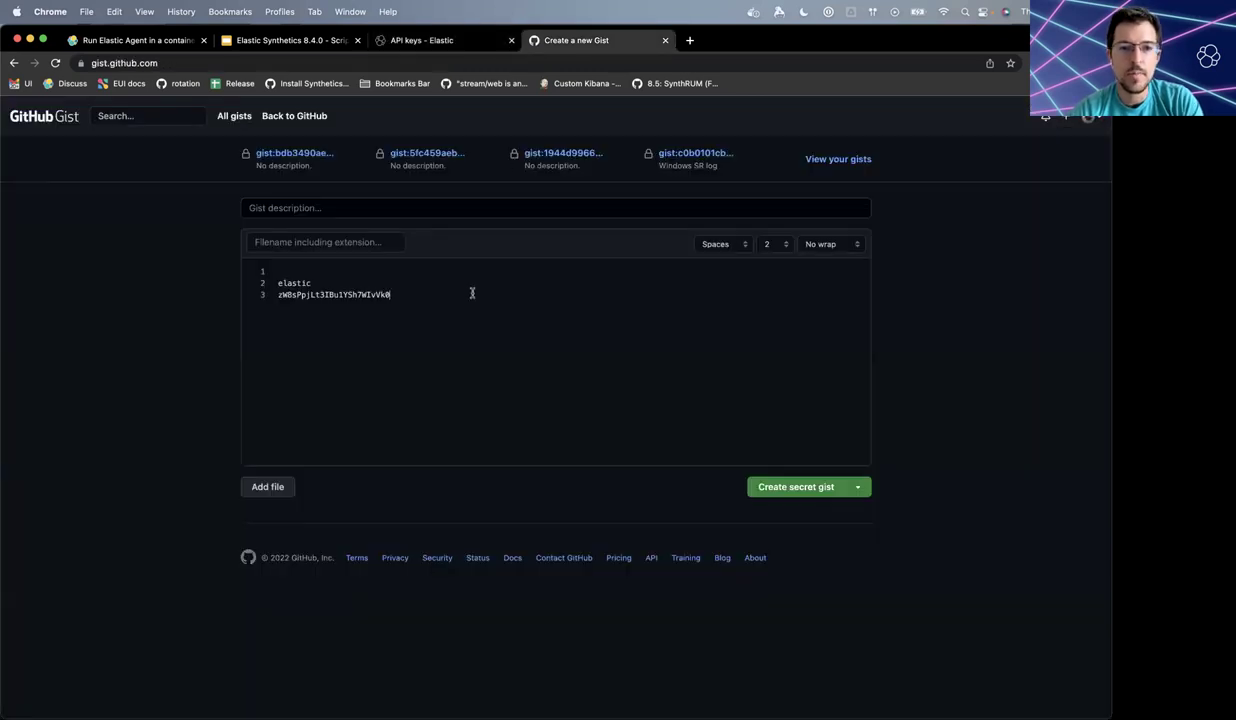
key(super+v)
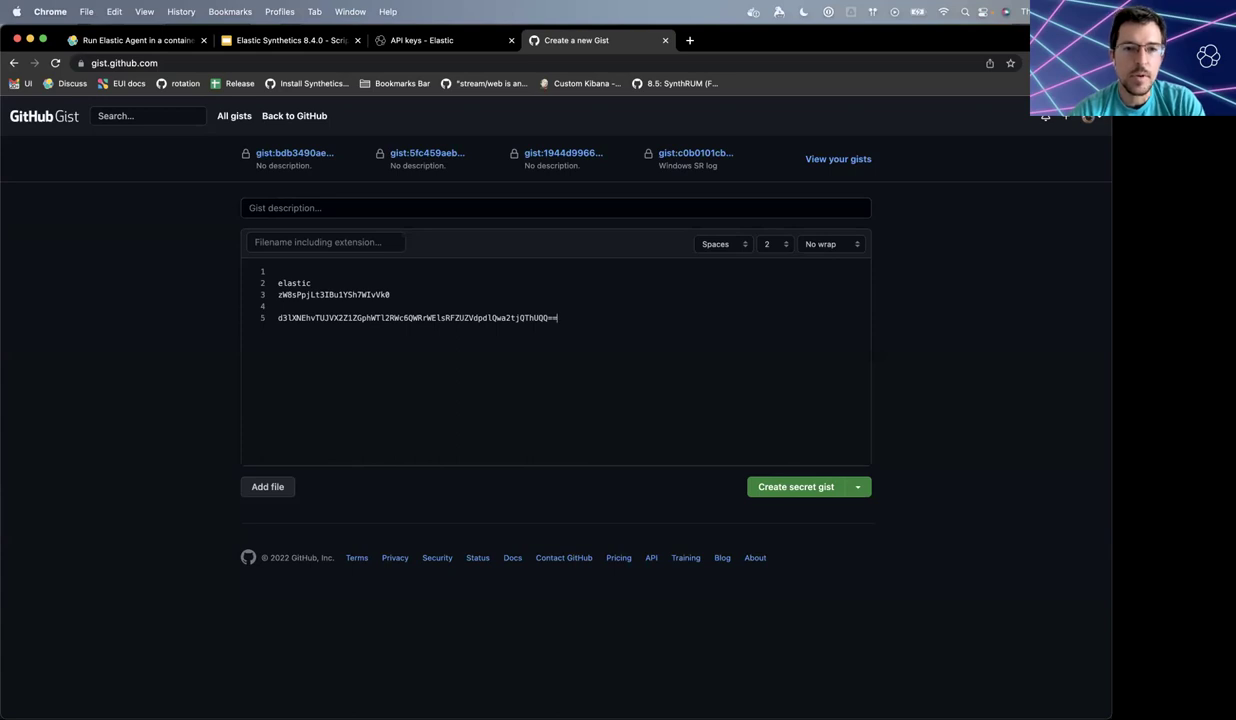
key(ctrl+shift+Tab)
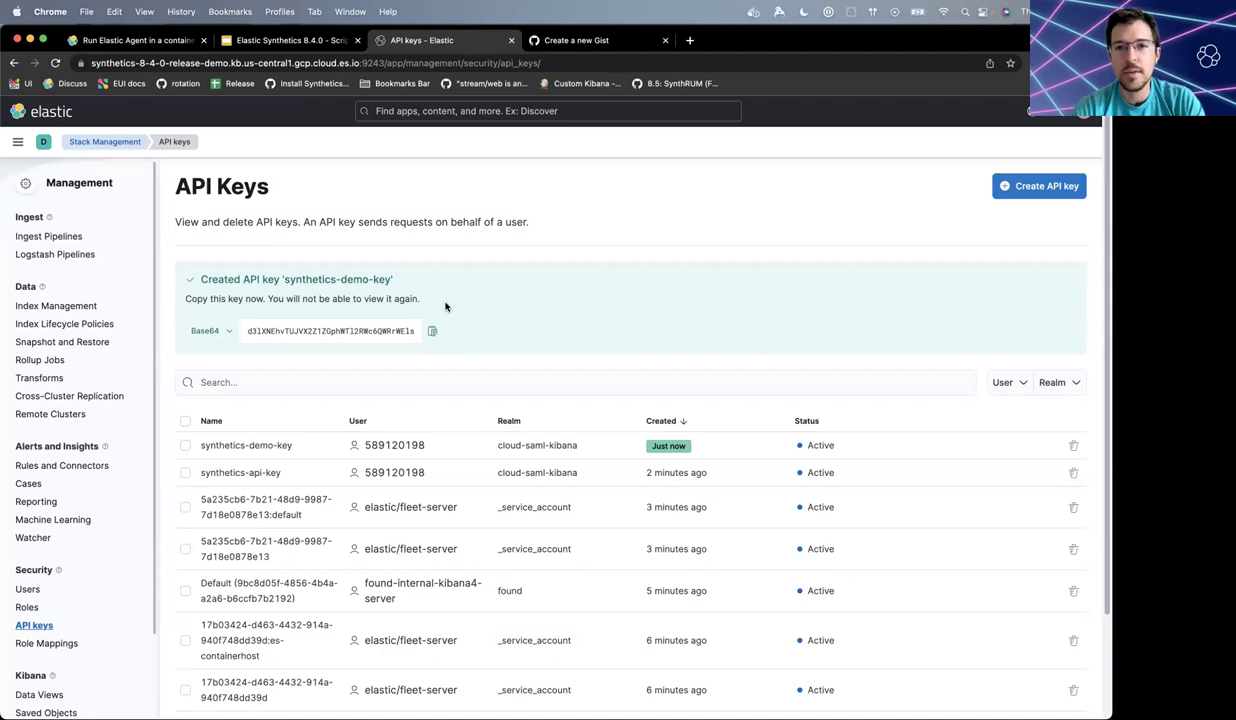
key(super+Tab)
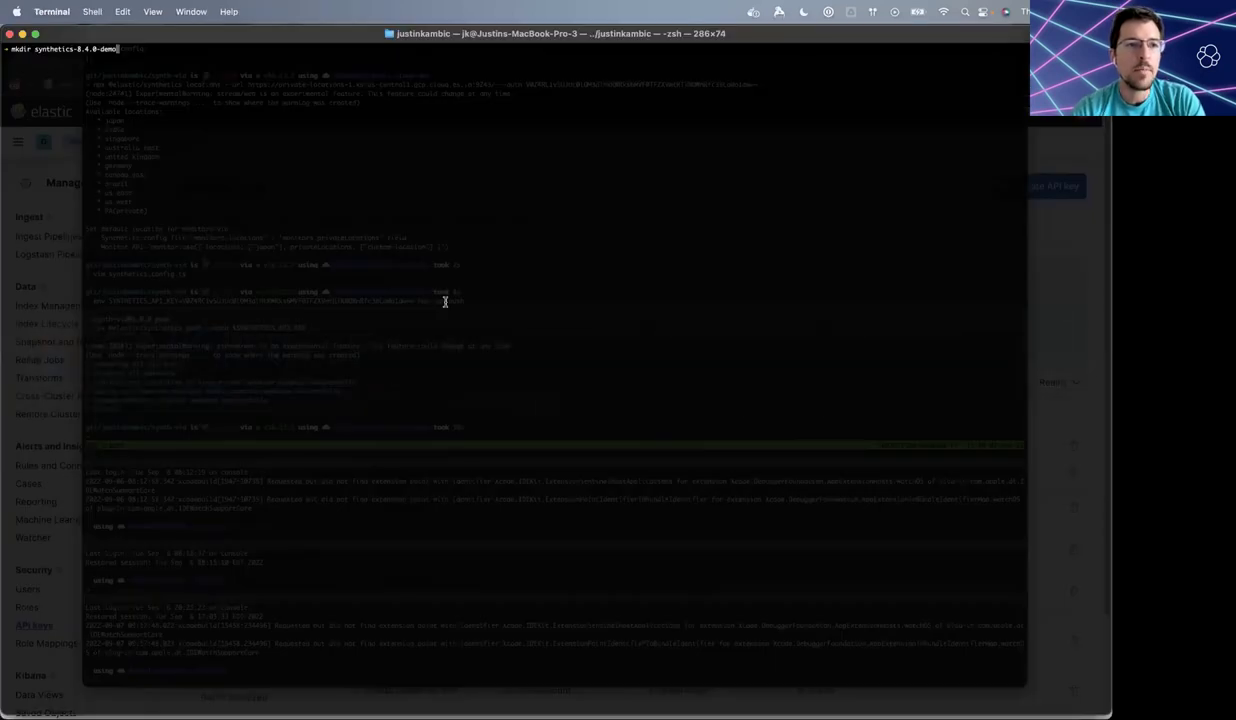
- Run mkdir synthetics-8.4.0-demo and cd into the new folder
key(Return)
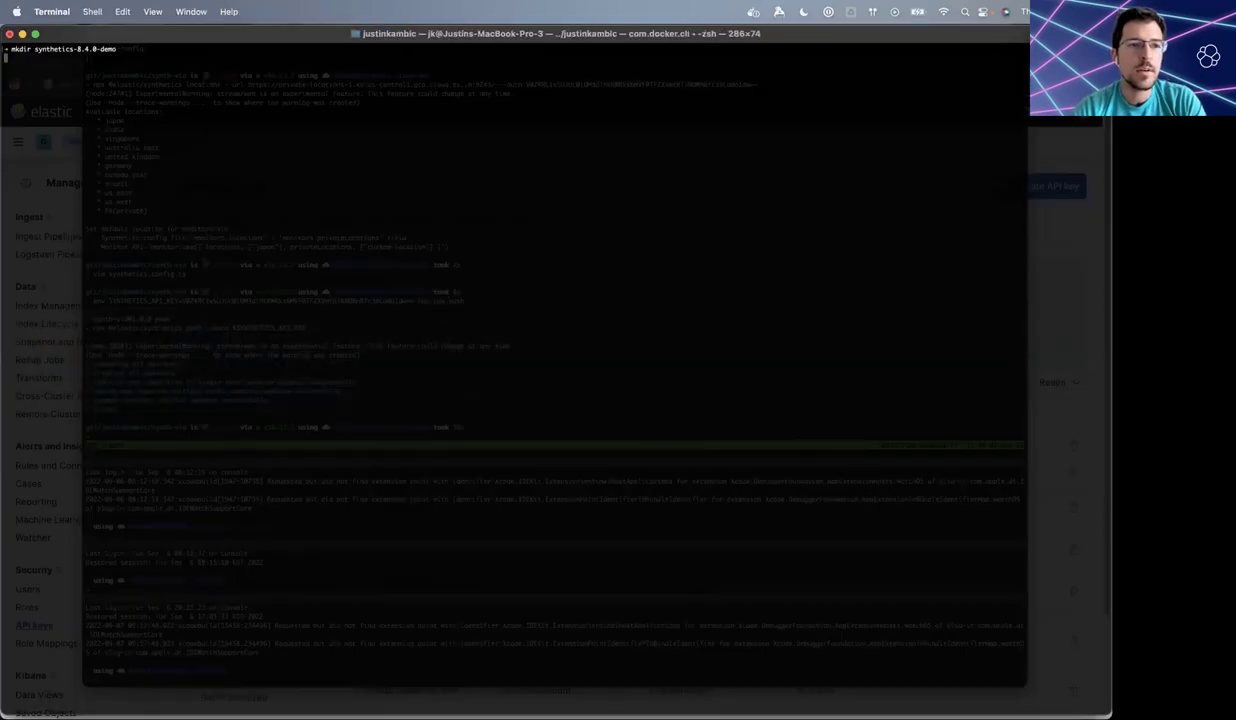
text(cd synthetics-8.4)
key(Tab)
key(Return)
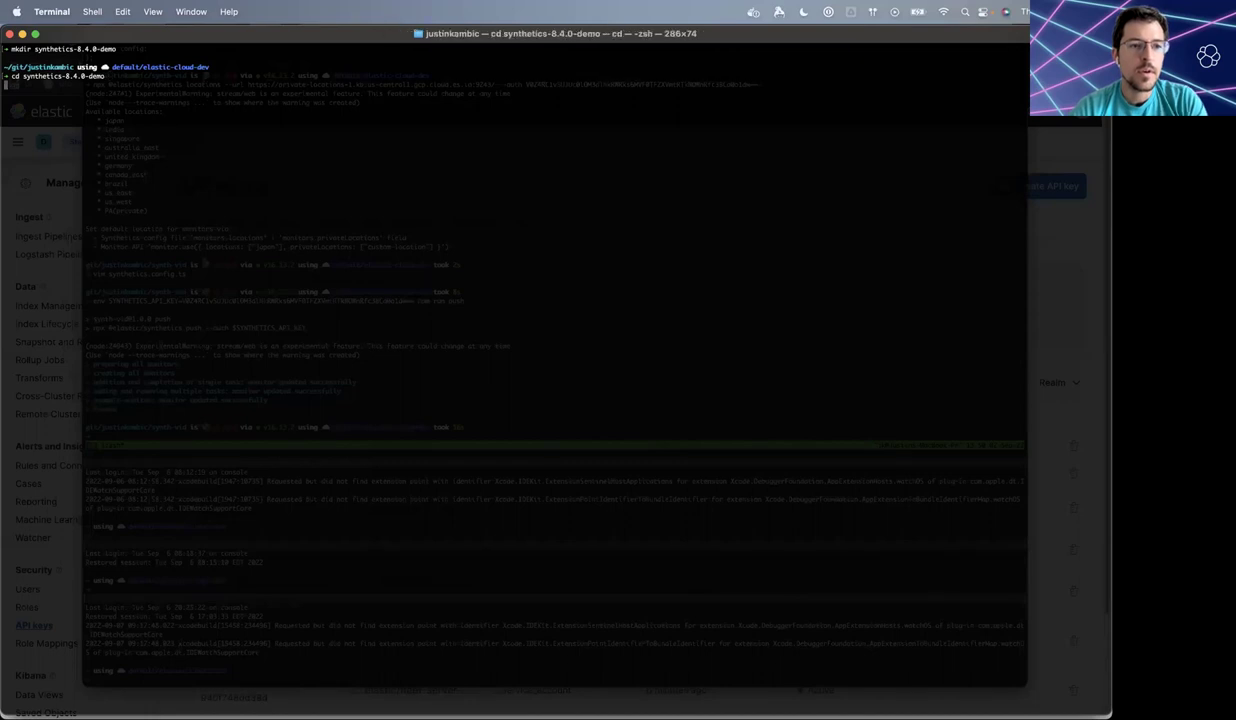
text(npx )
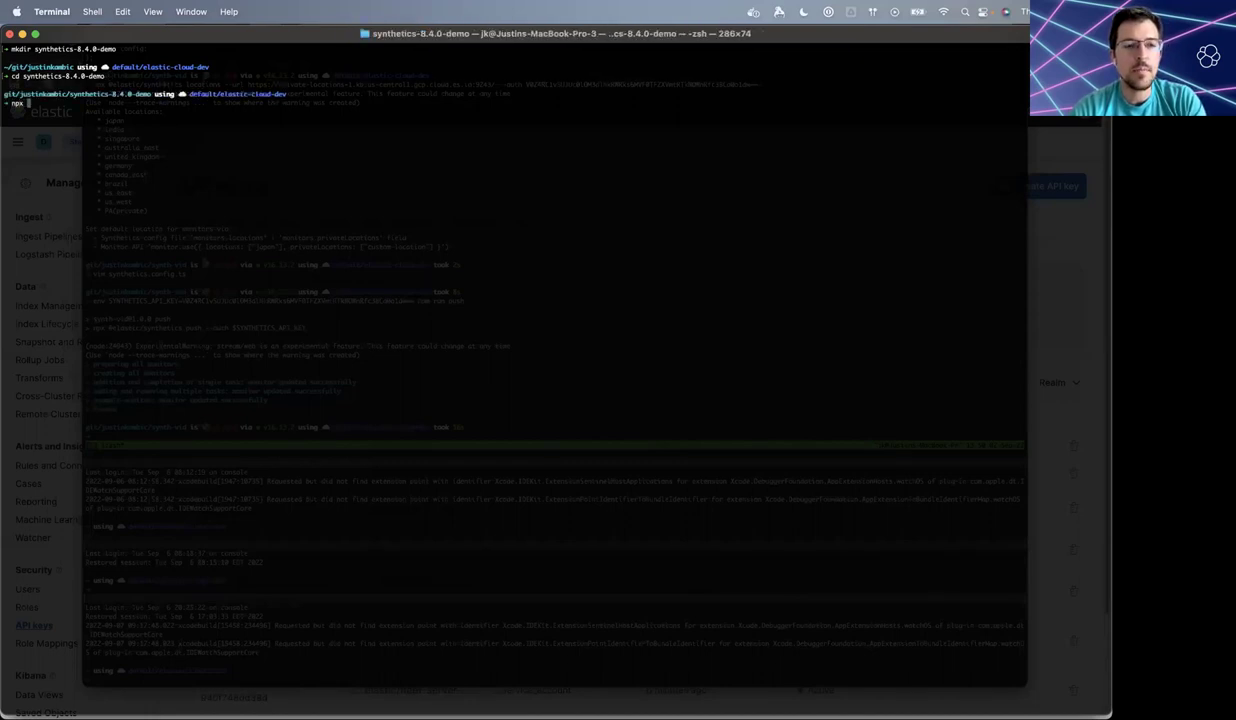
text(@elastic/)
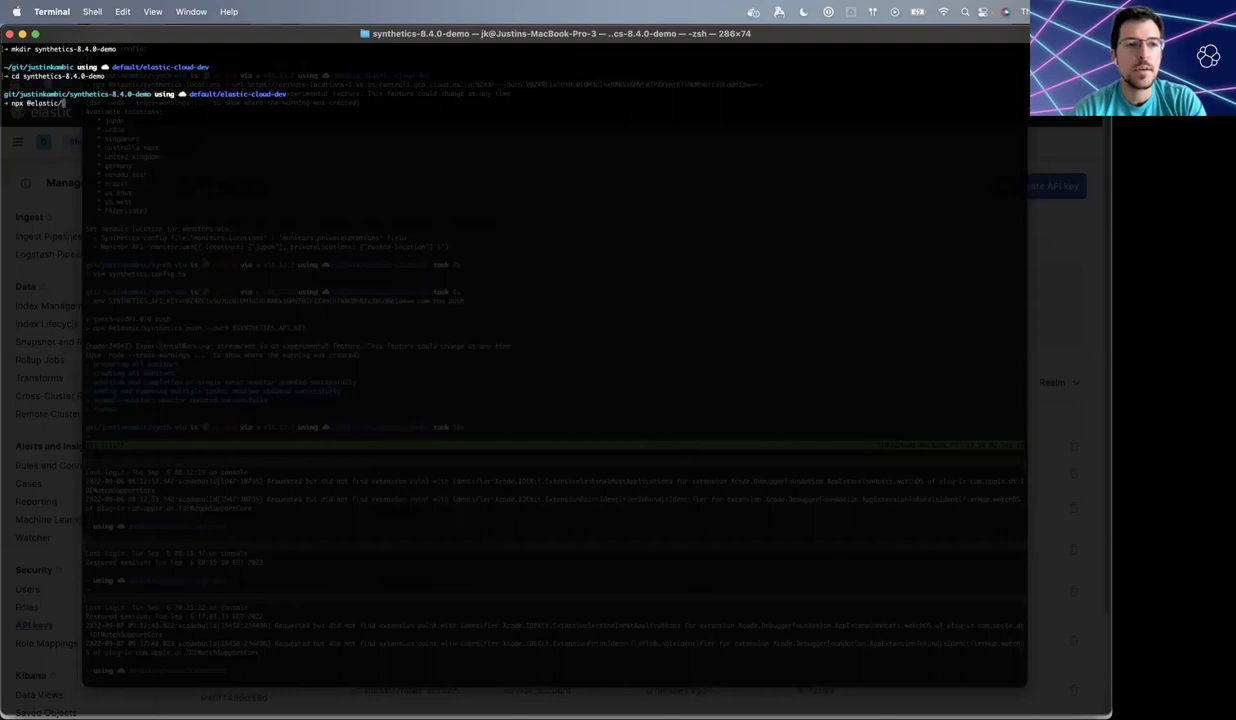
text(synthet)
key(BackSpace)
key(BackSpace)
key(BackSpace)
key(BackSpace)
key(BackSpace)
key(BackSpace)
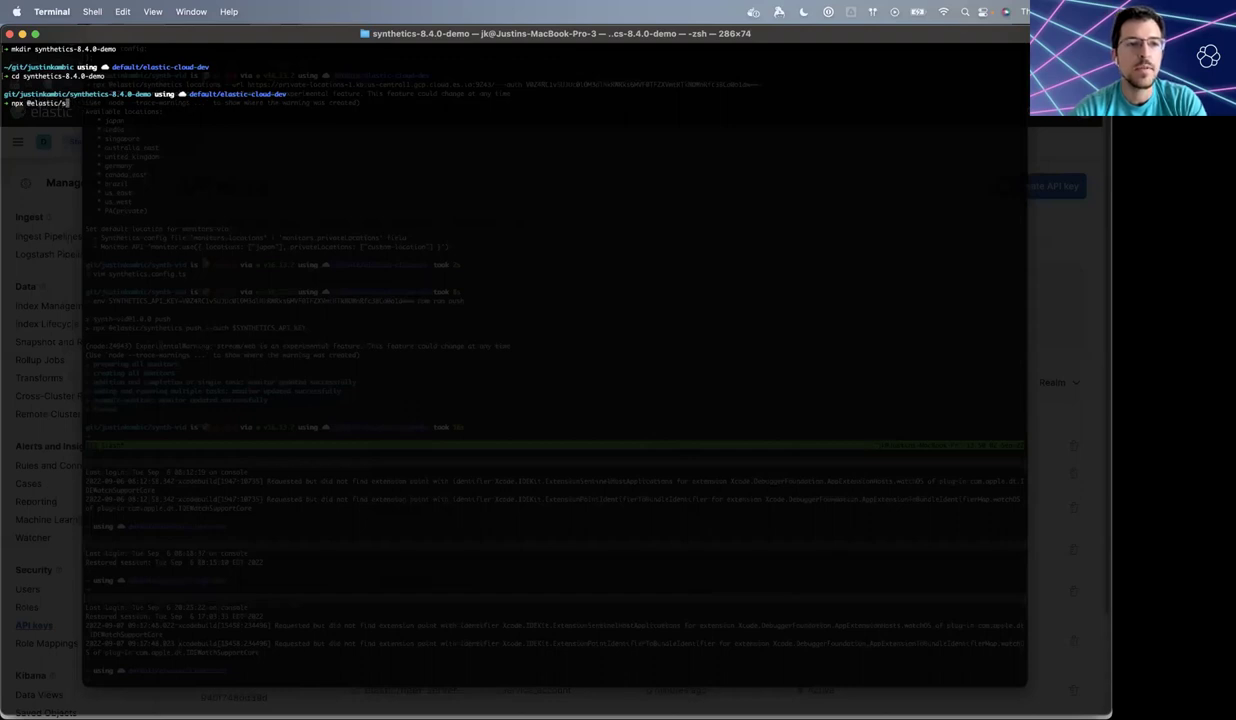
text(ynthetics)
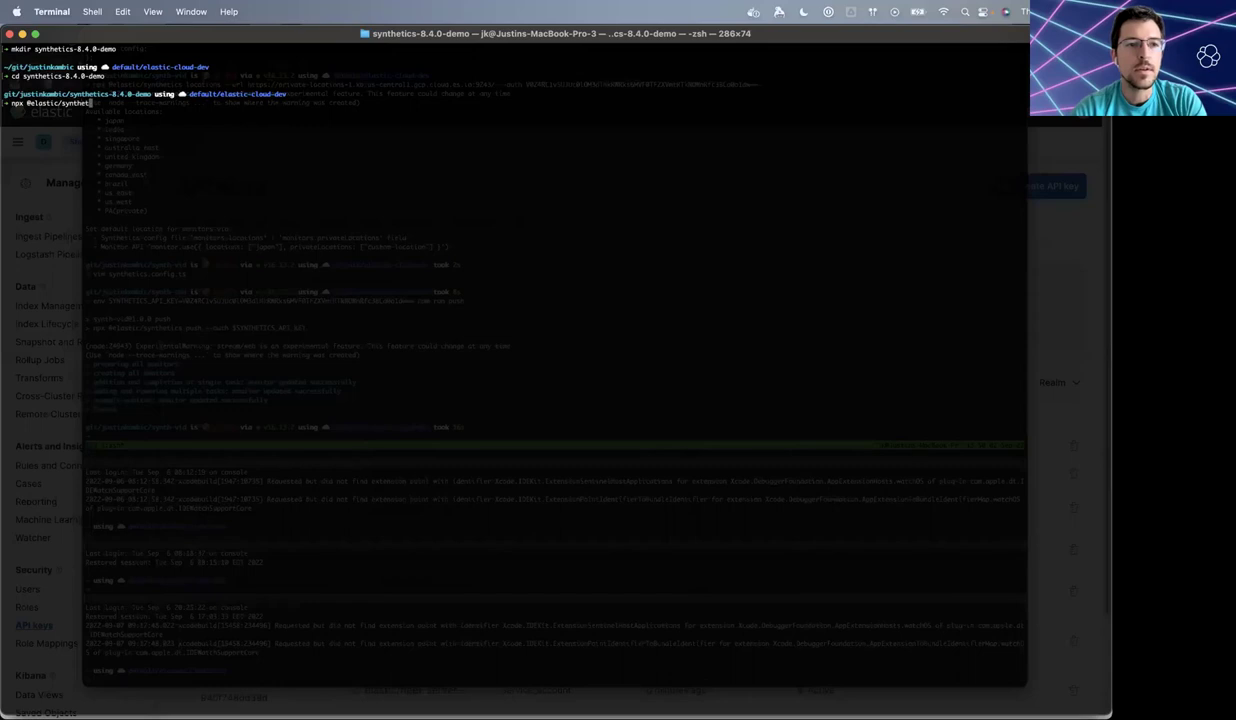
text( init)
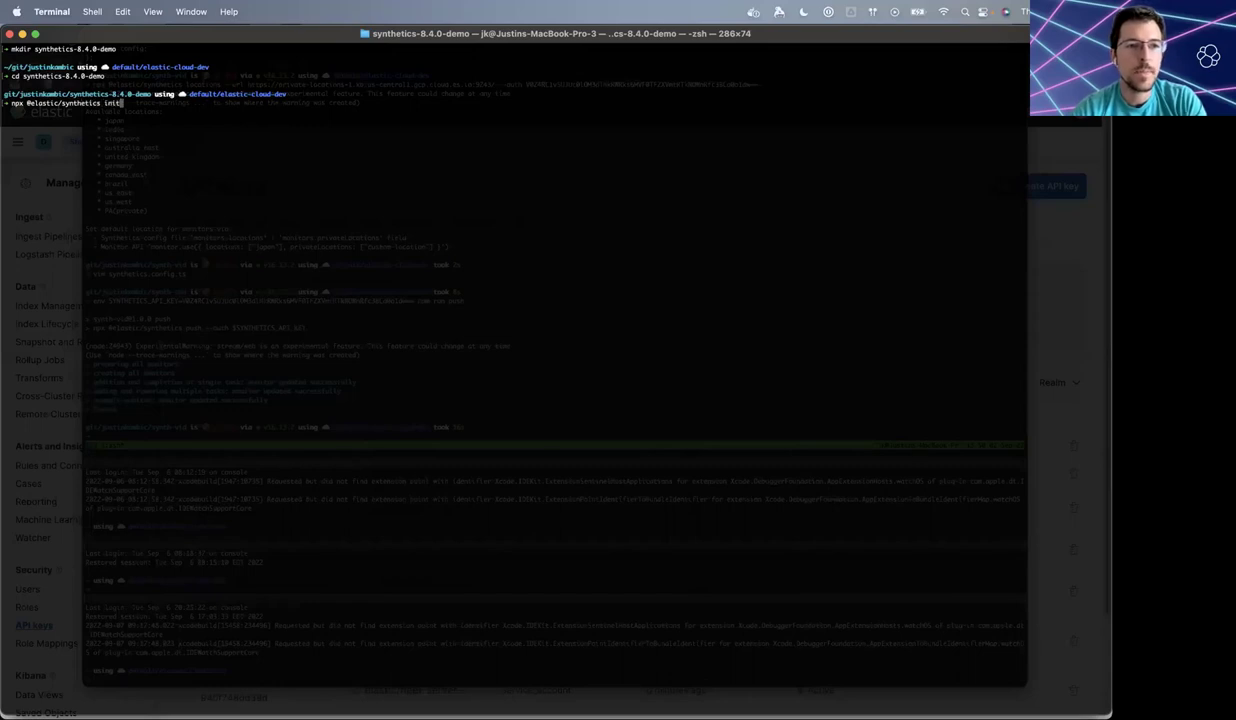
key(Return)
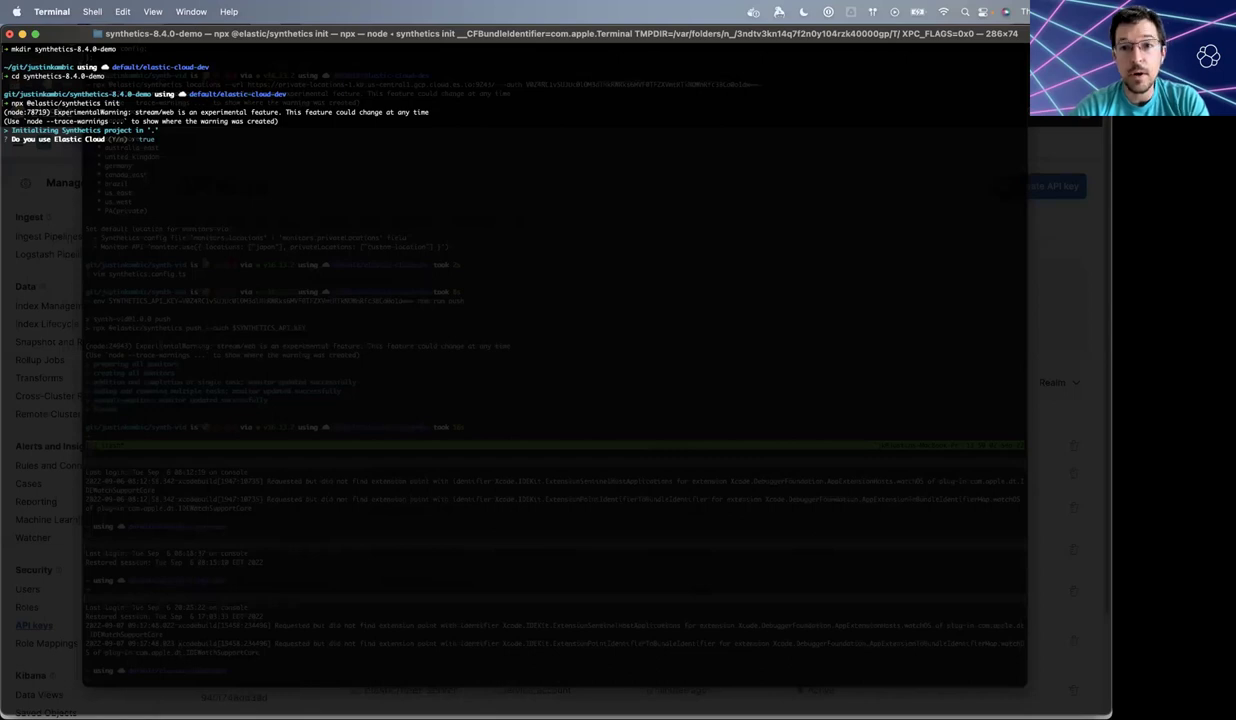
key(Return)
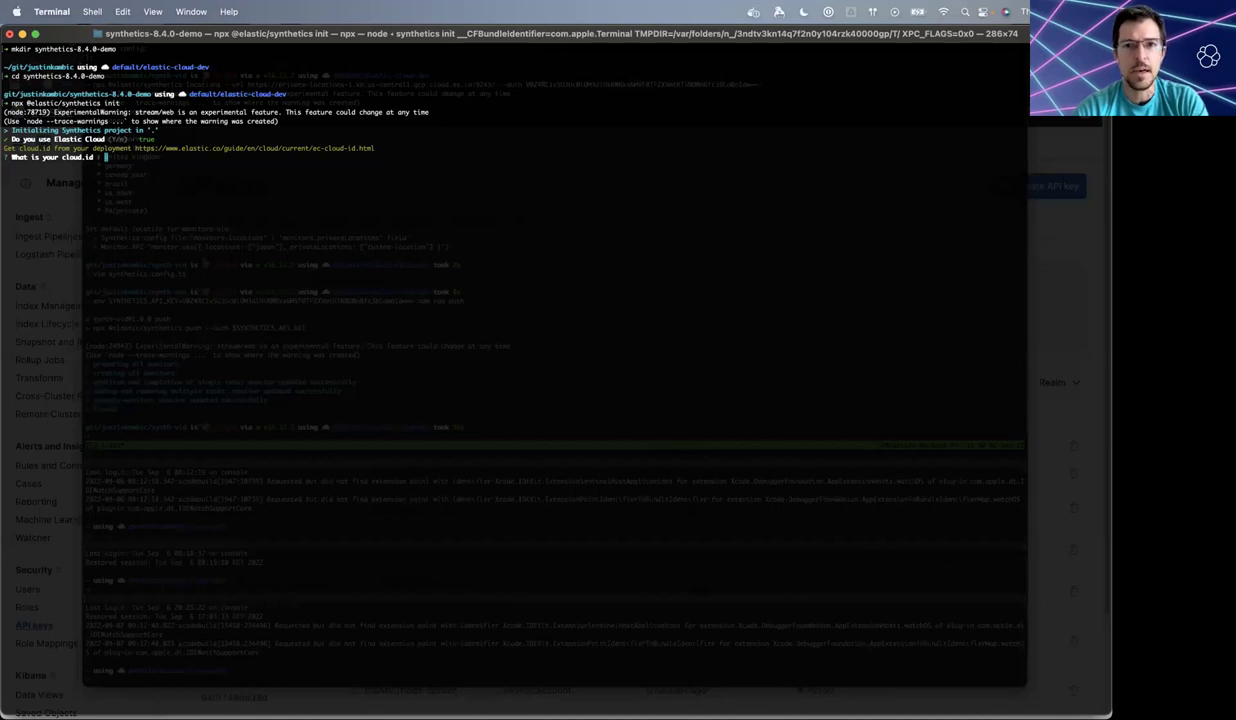
- Copy the API key again from Kibana's API keys page and visit the credentials gist
key(super+Tab)
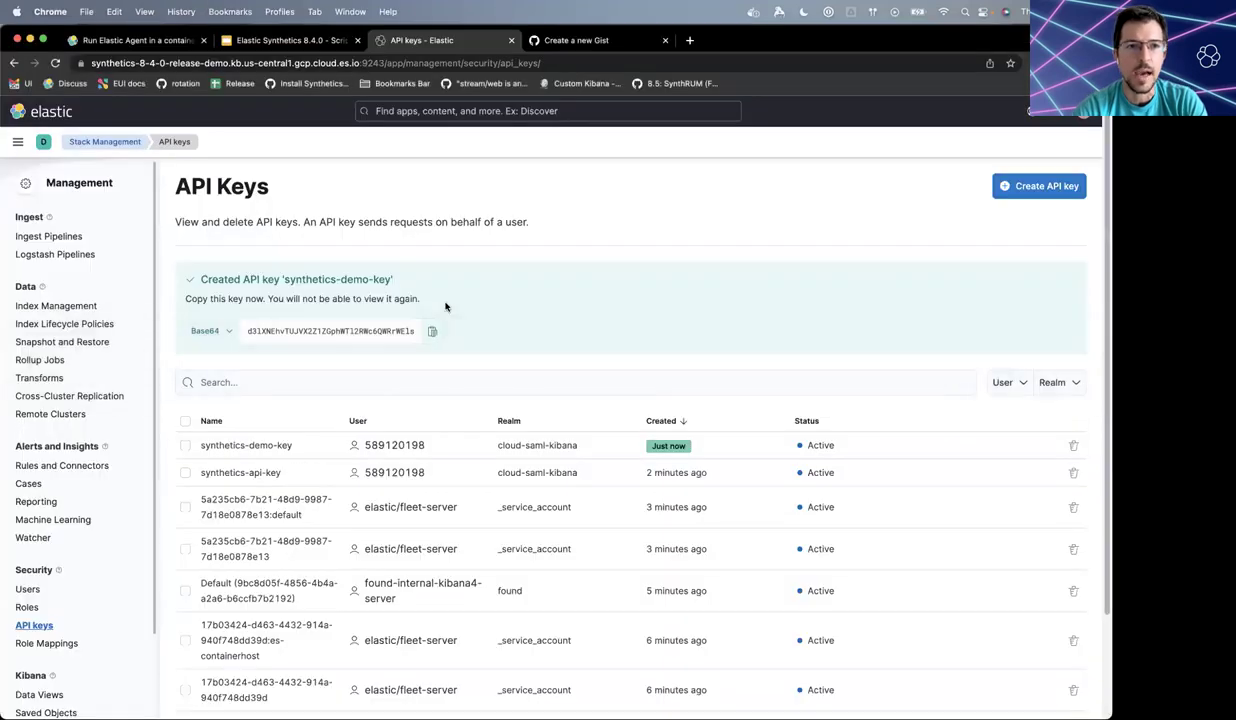
click(432, 331)
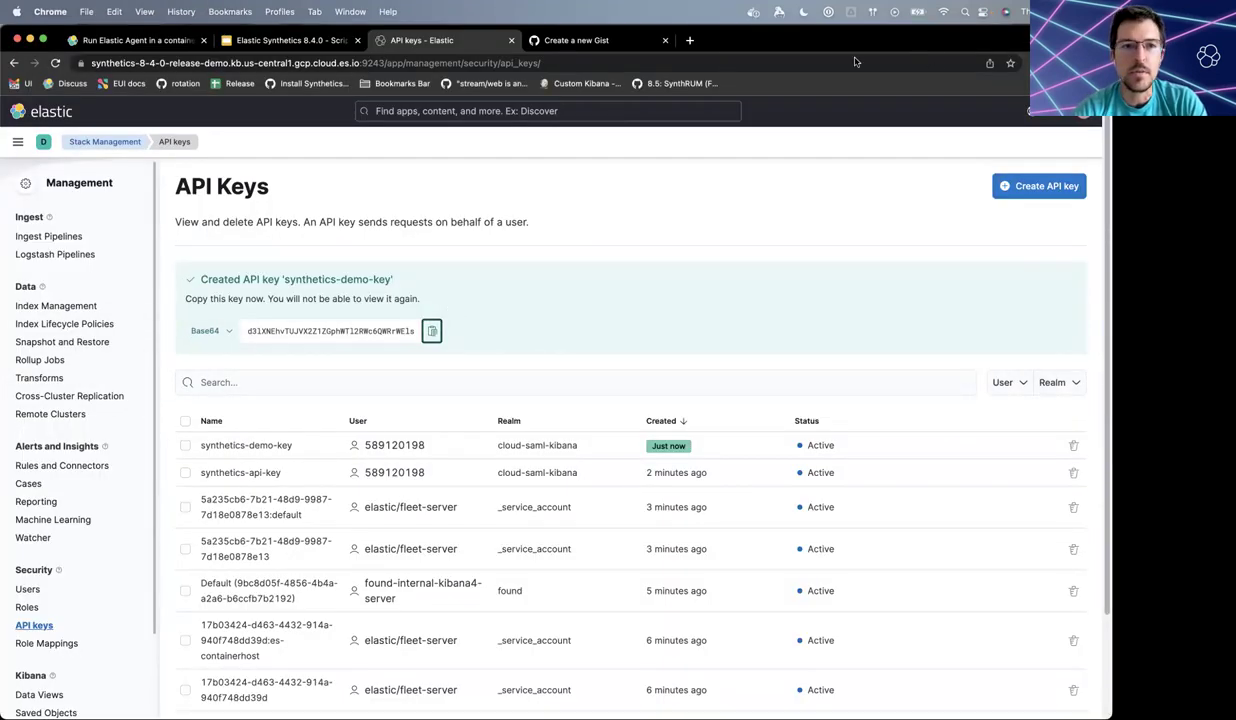
click(630, 41)
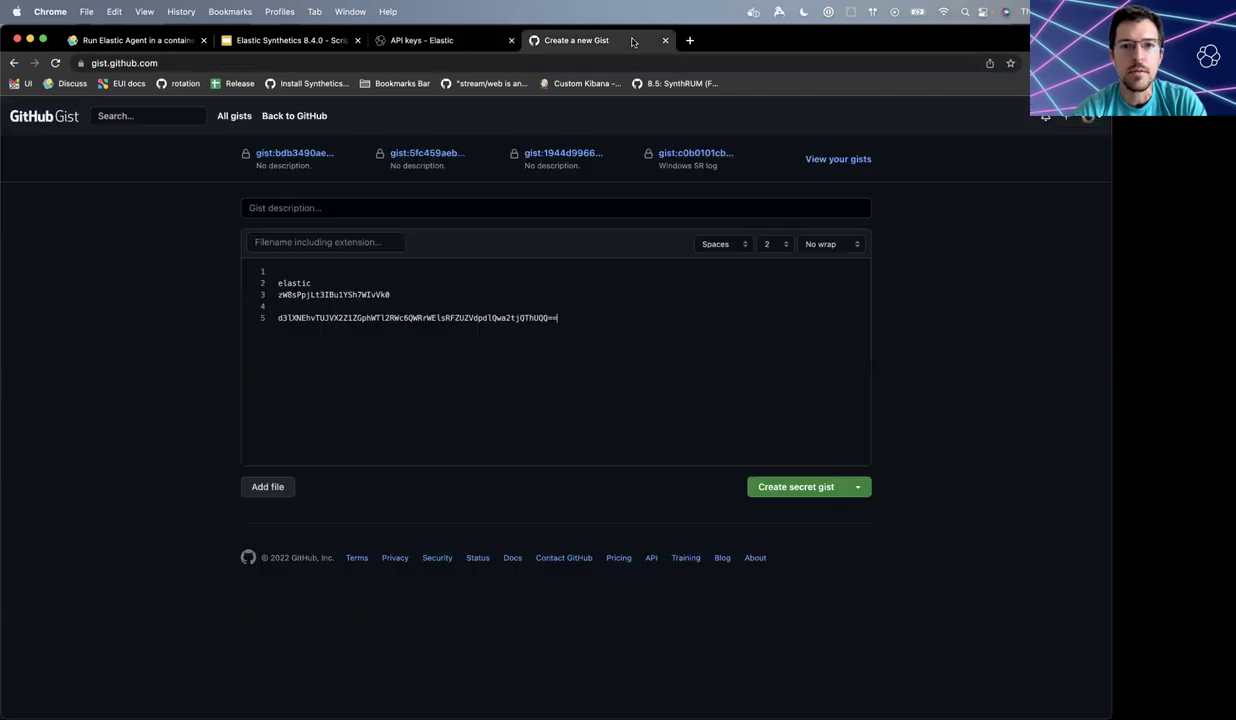
key(ctrl+Tab)
key(ctrl+Tab)
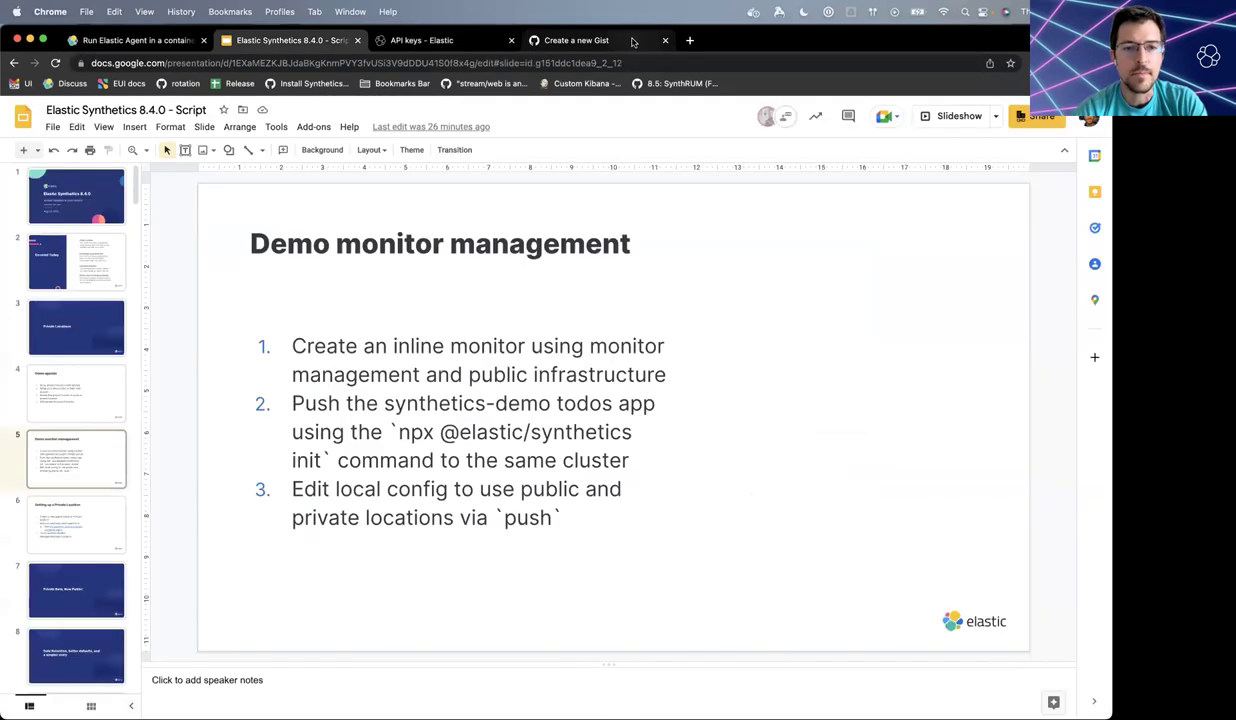
- Copy the synthetics-8.4.0-release-demo deployment's Cloud ID from cloud.elastic.co, then return to Terminal
key(ctrl+t)
text(cl)
key(Return)
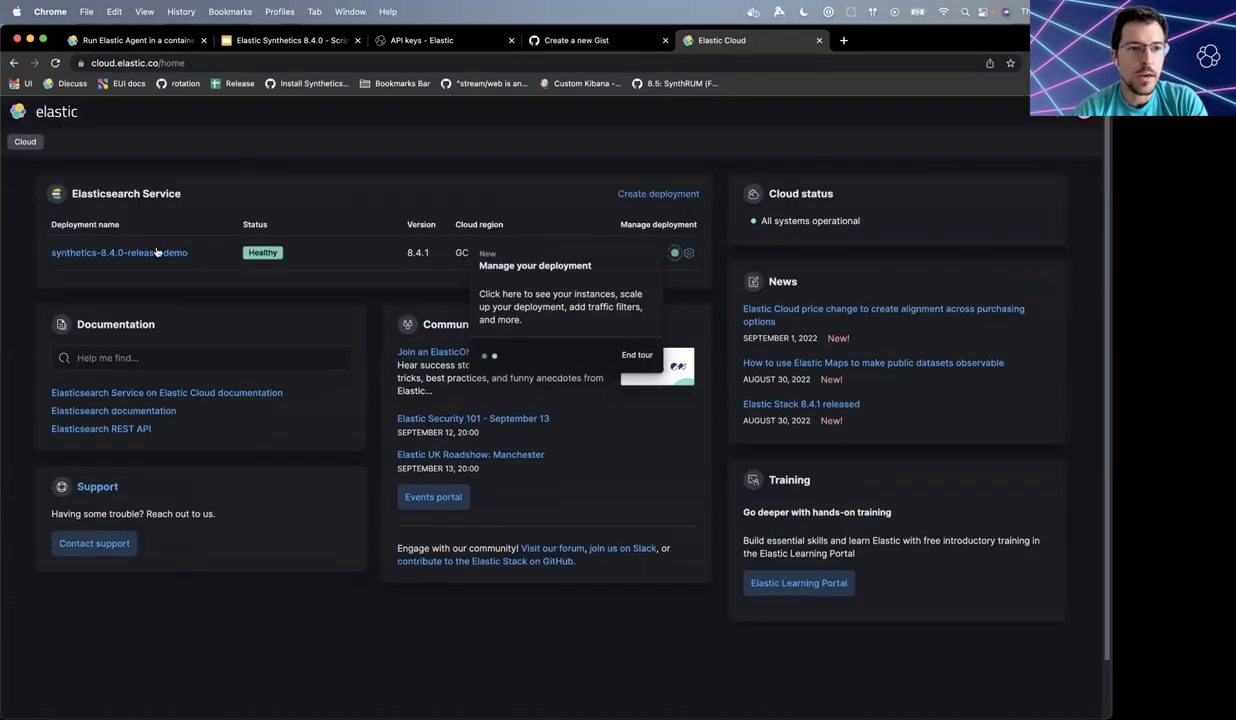
click(689, 255)
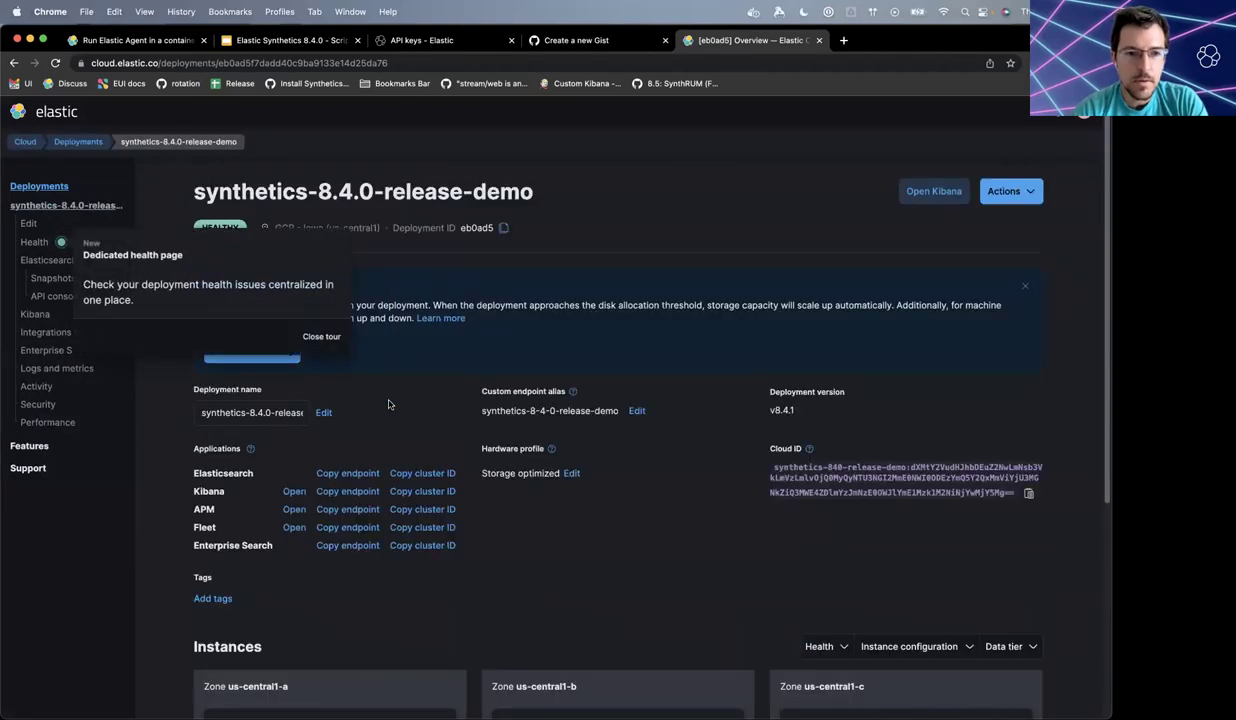
scroll(388, 404, down, 2)
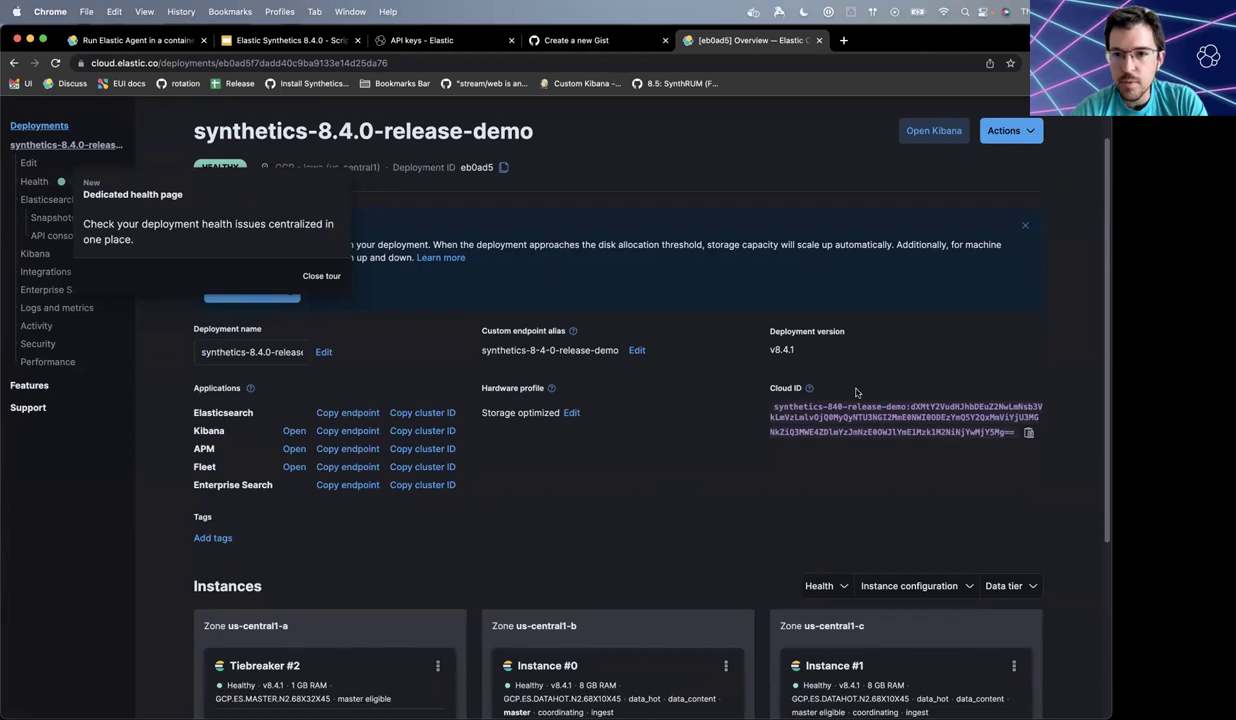
click(1029, 433)
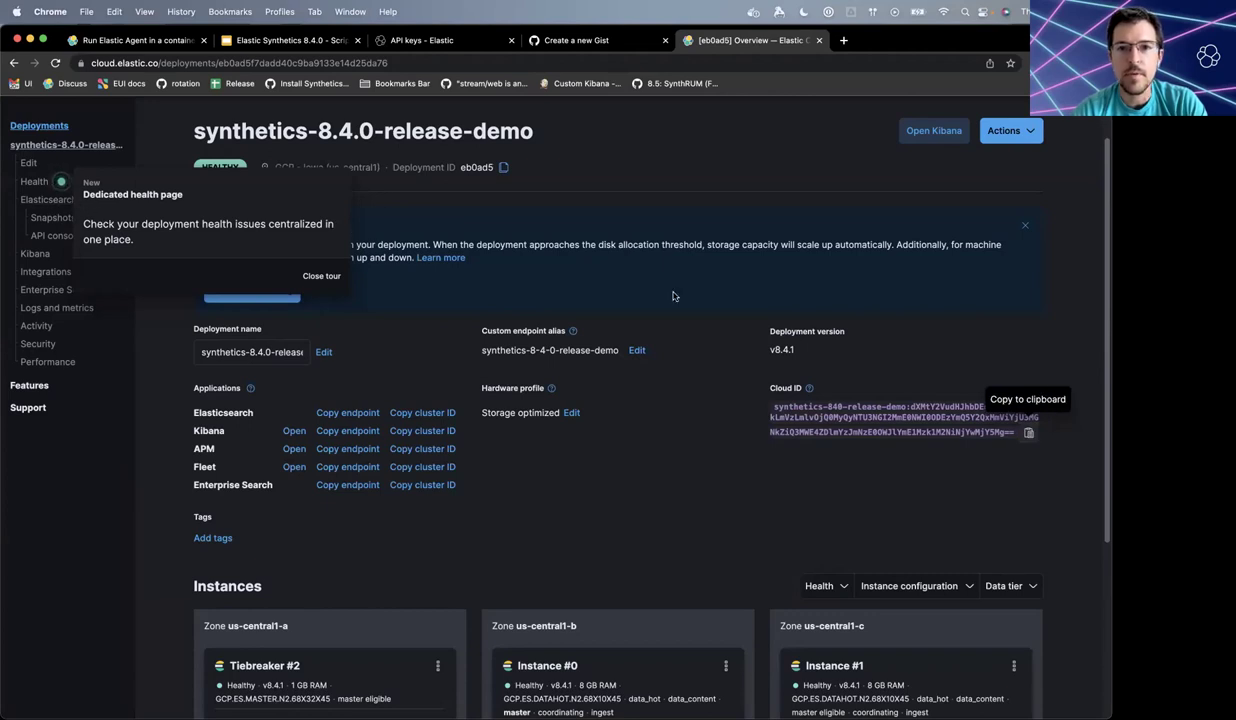
key(ctrl+Tab)
key(ctrl+Tab)
key(ctrl+Tab)
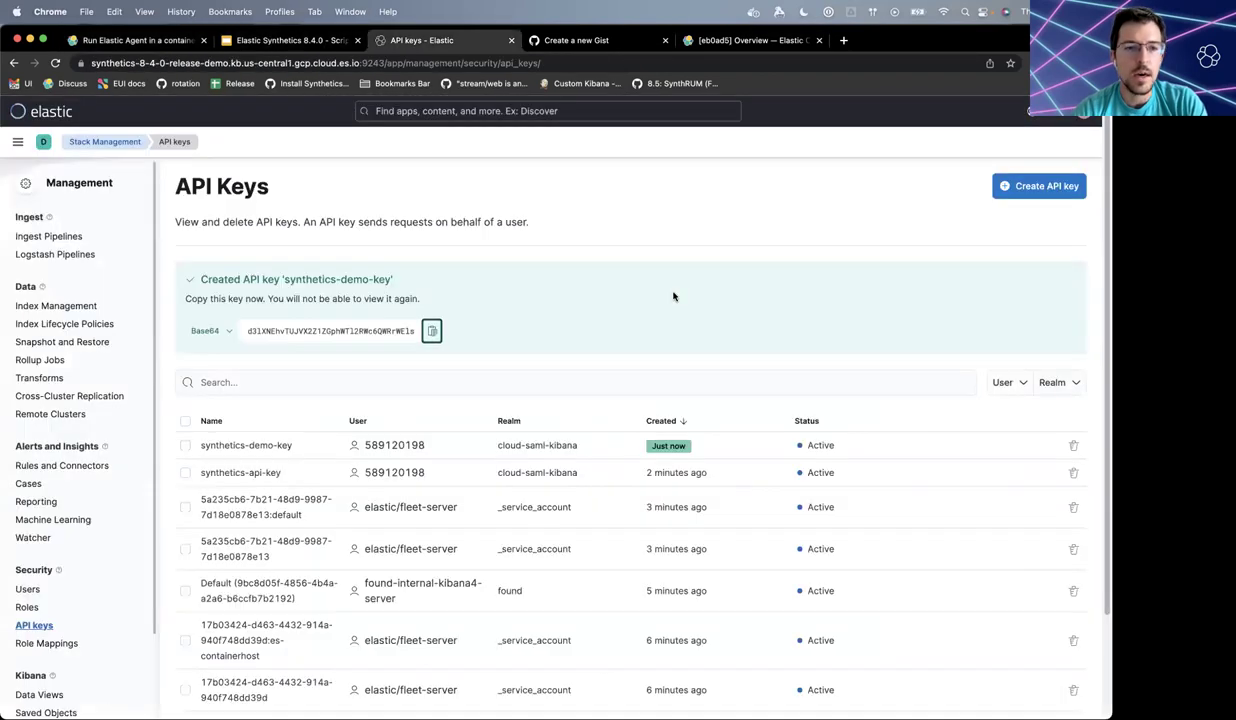
key(super+Tab)
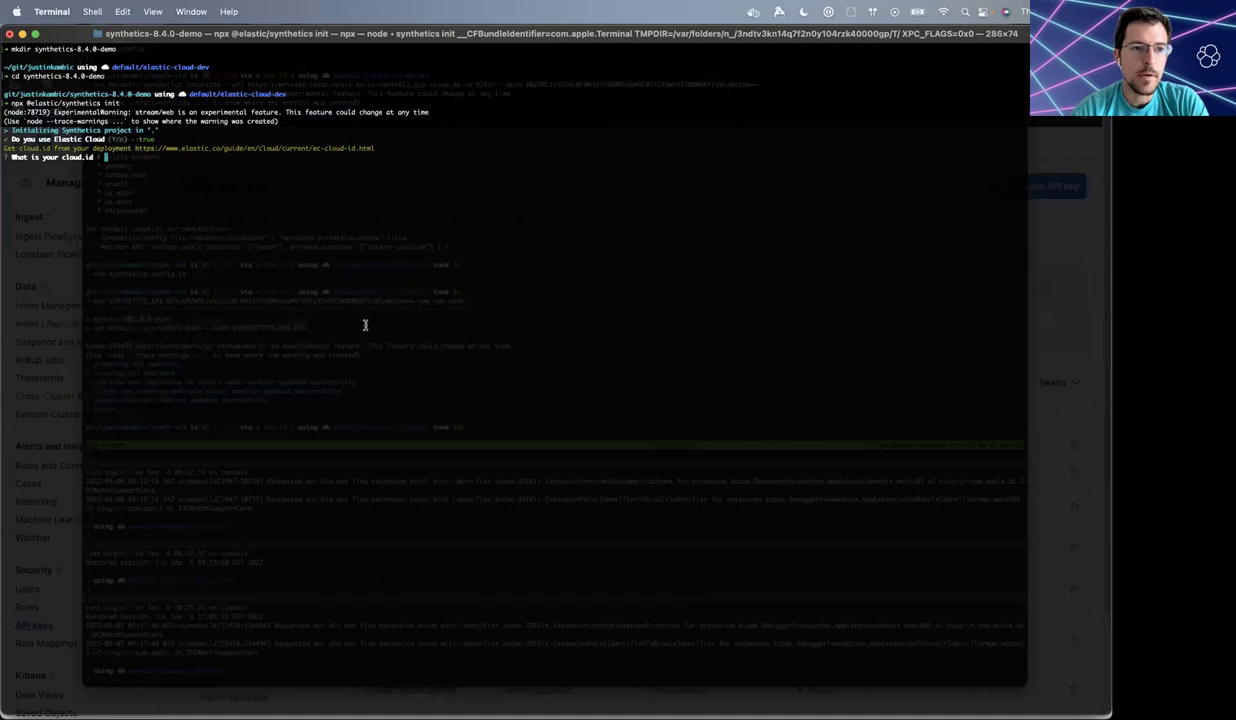
- Enter the Cloud ID, then the API key copied from the gist, at the setup prompts
key(super+v)
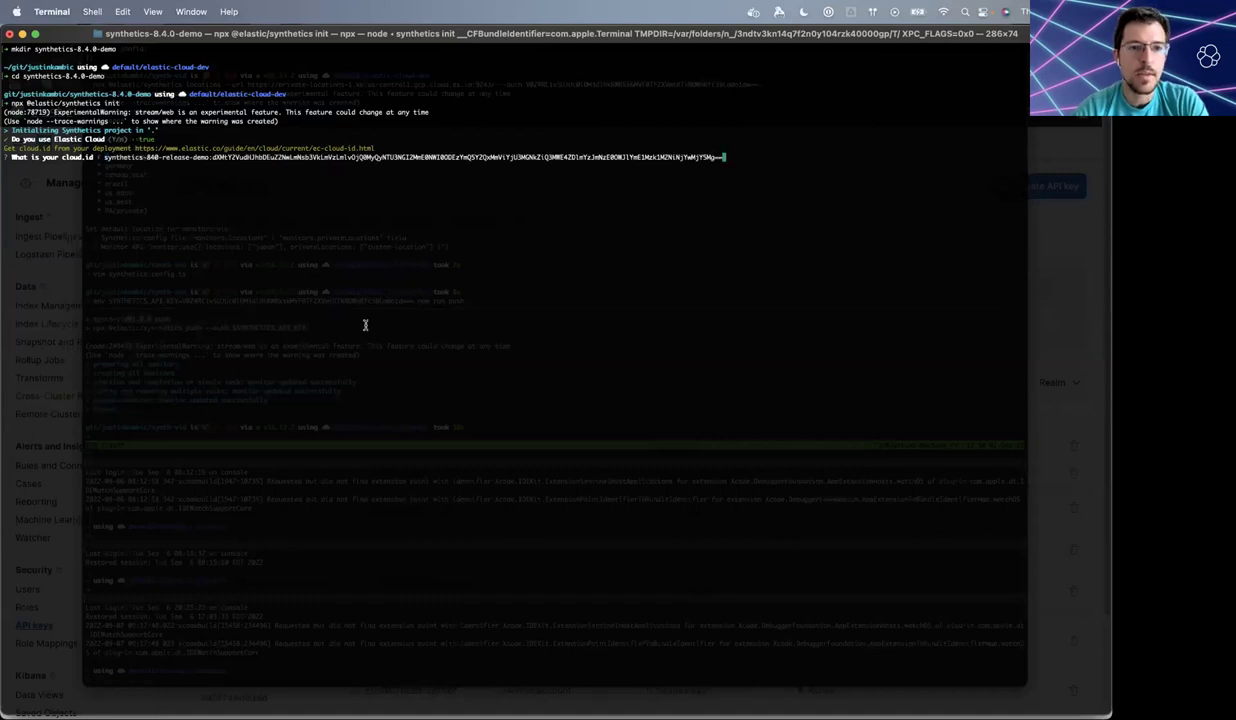
key(Return)
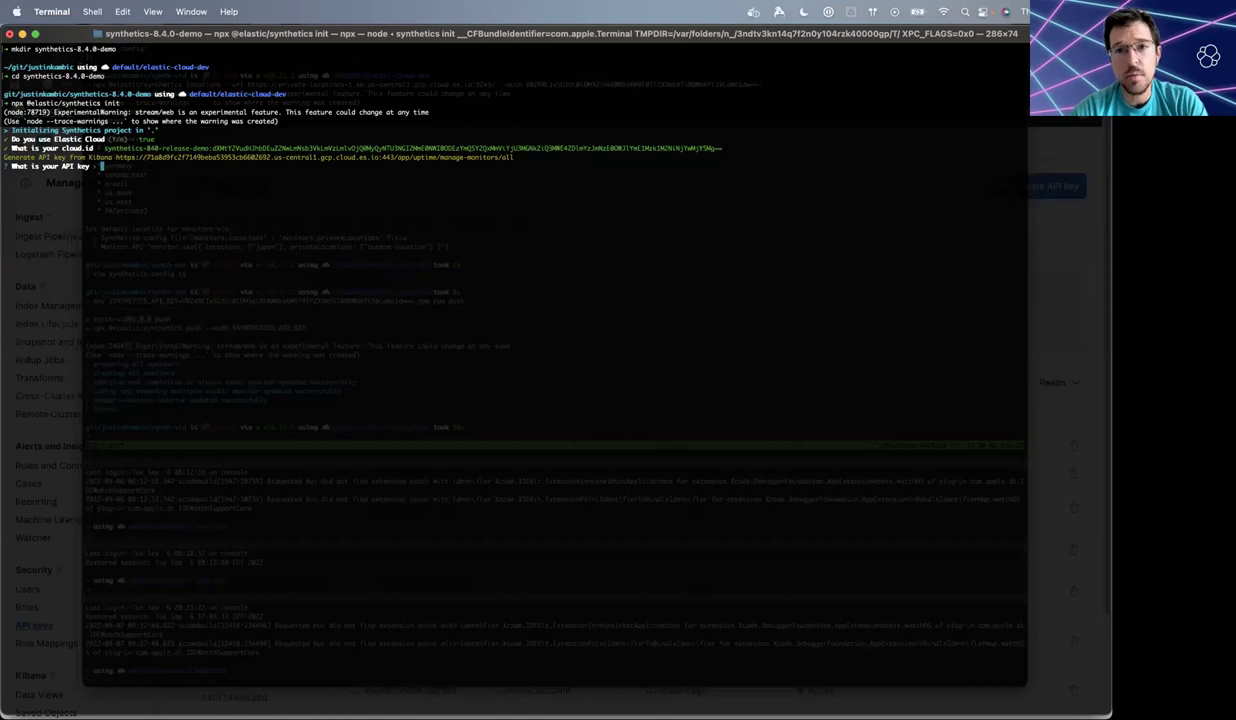
key(super+Tab)
key(ctrl+Tab)
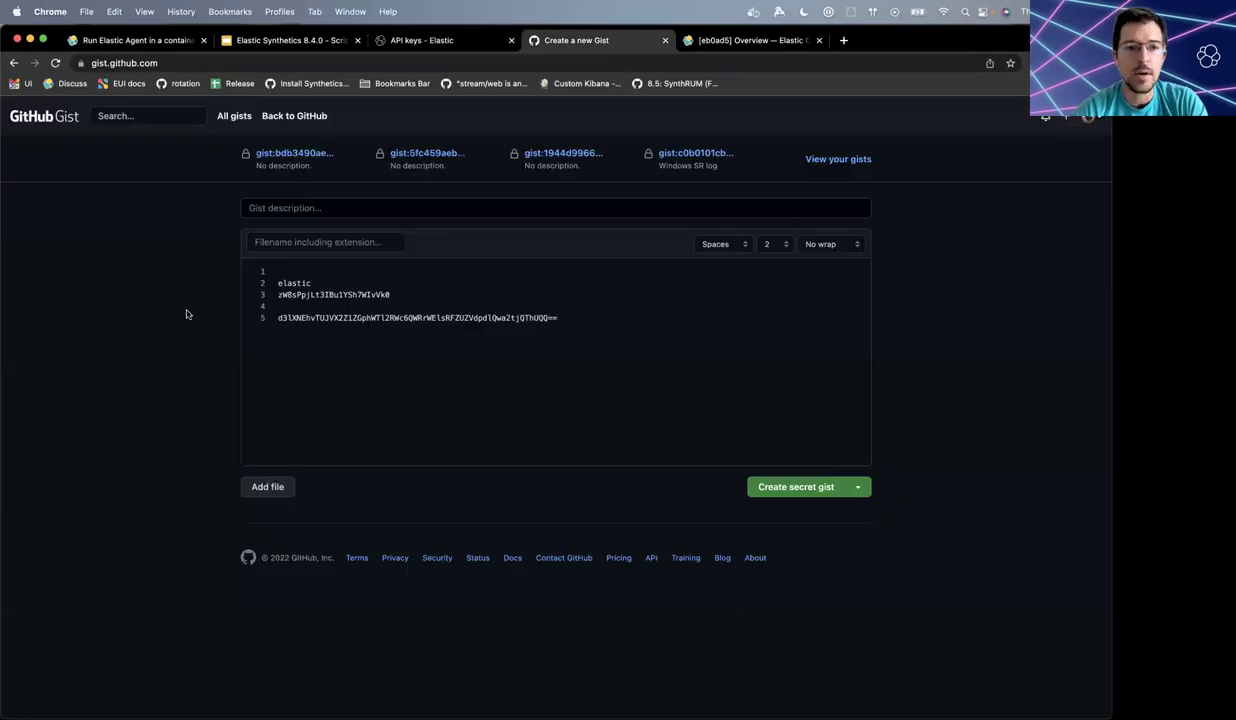
double_click(319, 318)
key(shift+Right)
key(shift+Right)
key(super+c)
key(super+Tab)
key(super+v)
key(Return)
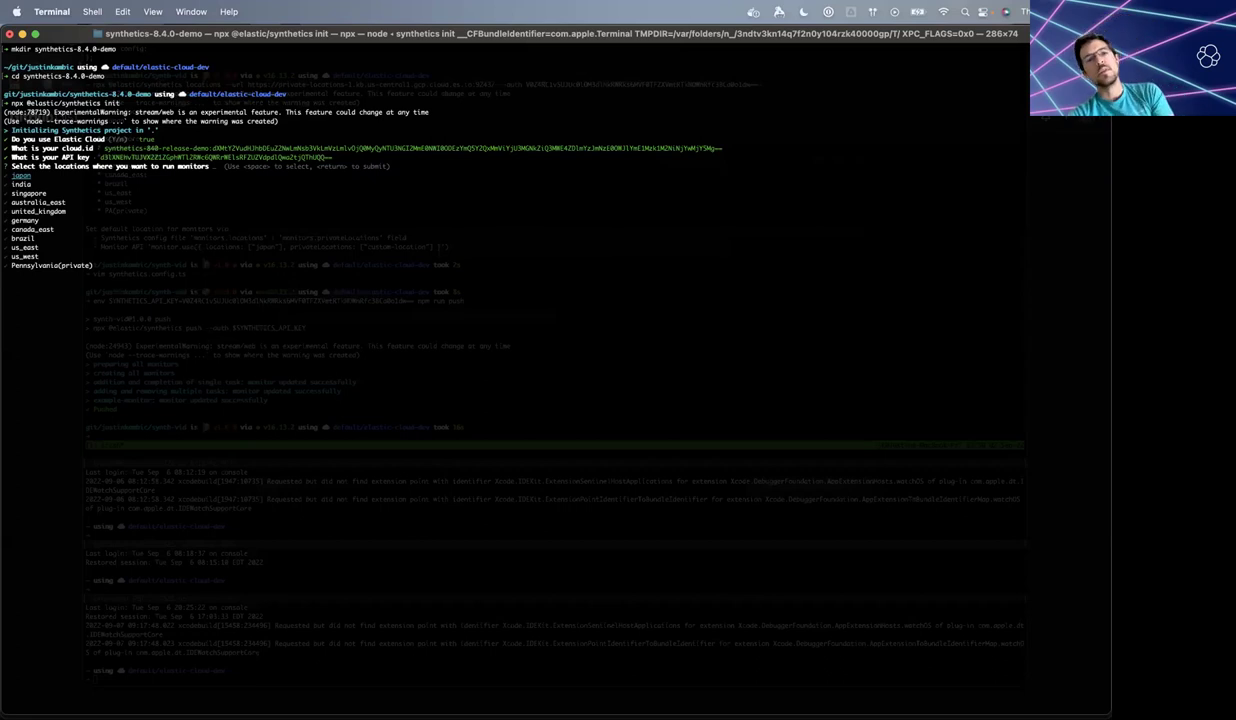
- Choose us_east, us_west and Pennsylvania(private) as the monitor locations
key(Down)
key(Down)
key(Down)
key(Down)
key(Down)
key(Down)
key(Down)
key(Down)
key(Down)
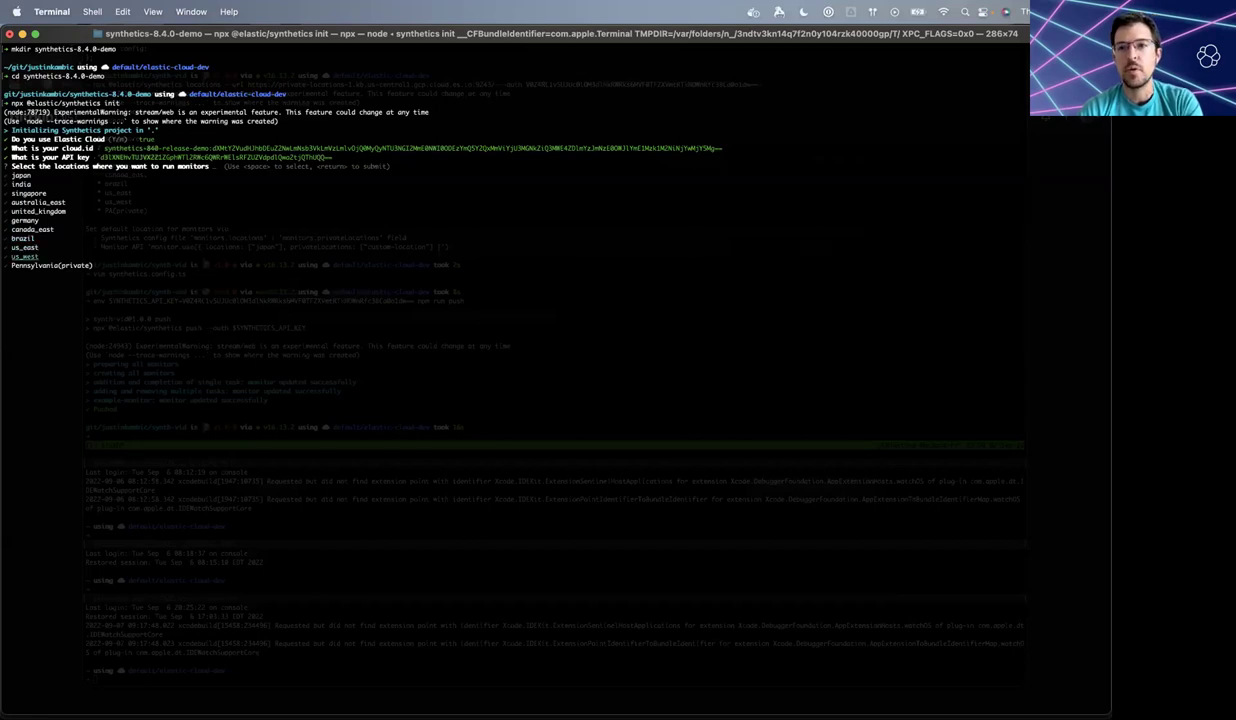
key(Down)
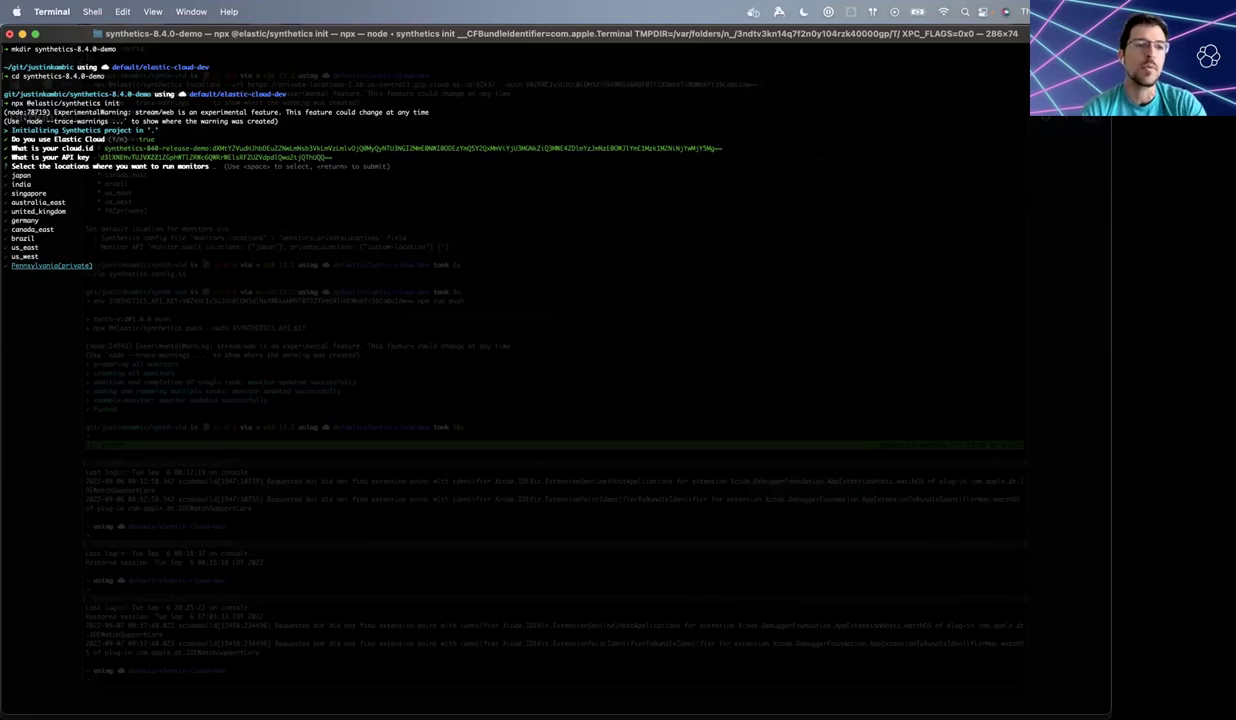
key(Up)
key(Up)
key(Down)
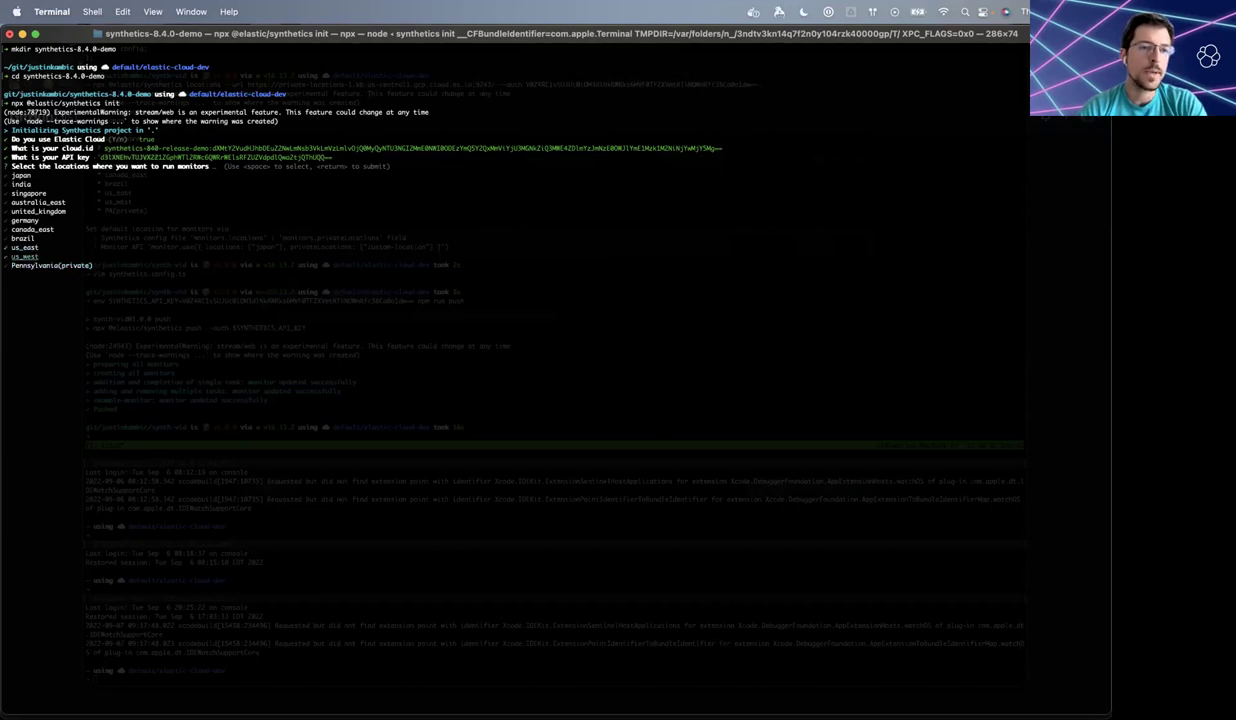
key(Down)
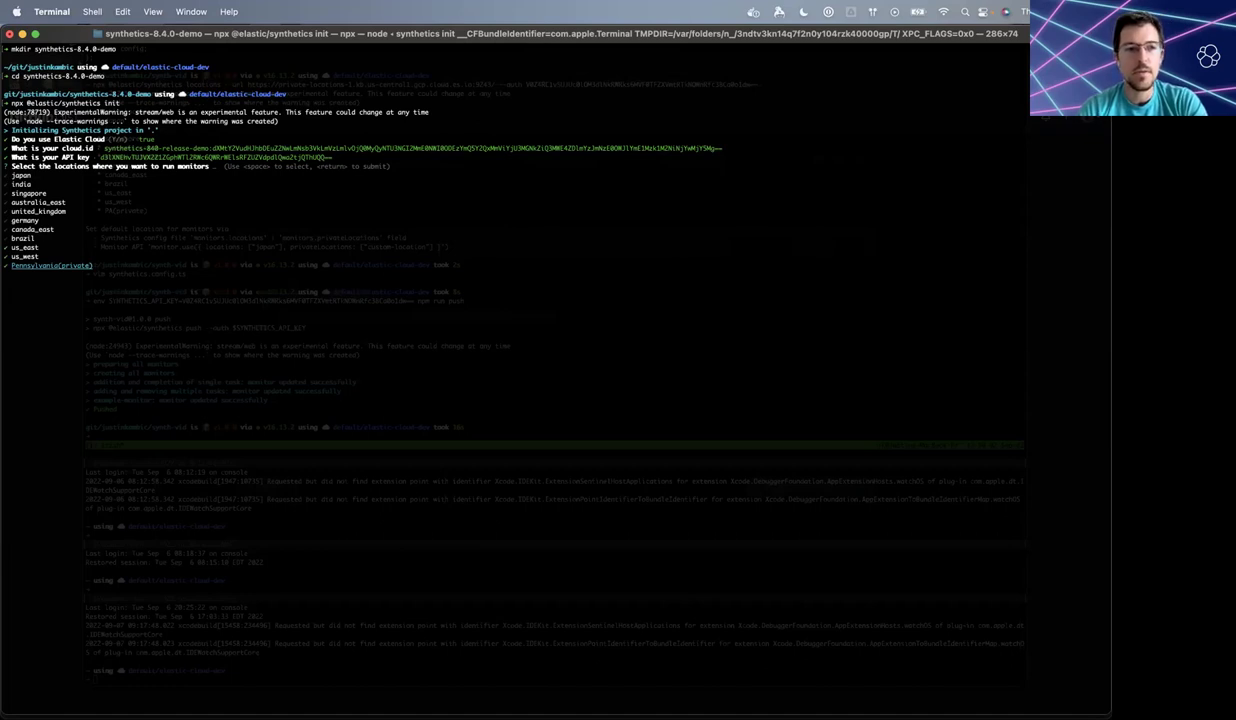
key(Return)
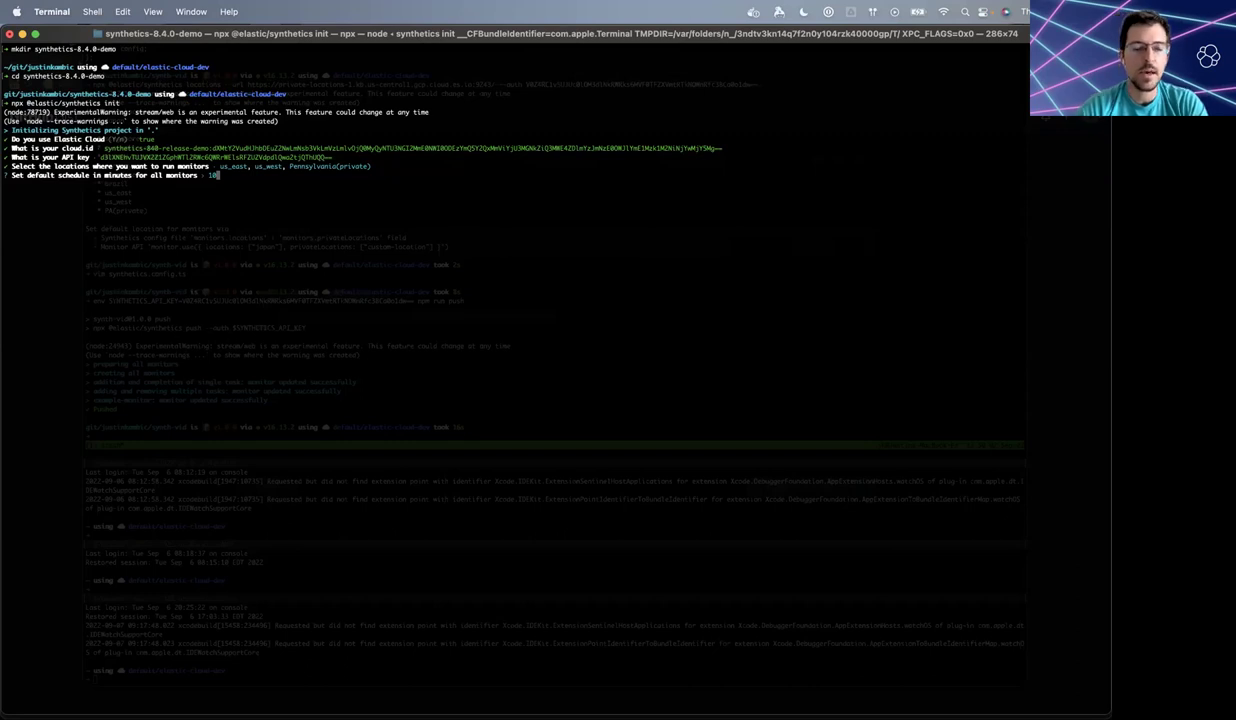
- Set a 3-minute schedule, project id synthetics-8.4.0-demo and the default Kibana space
text(3)
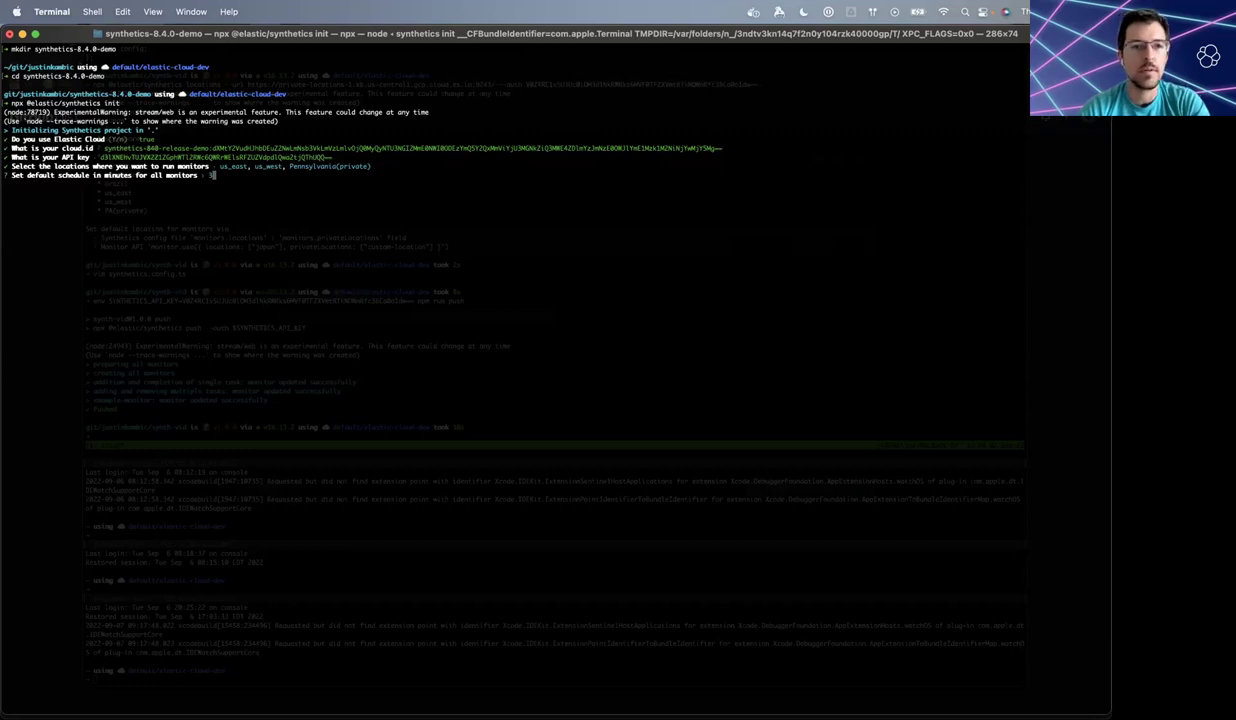
key(Return)
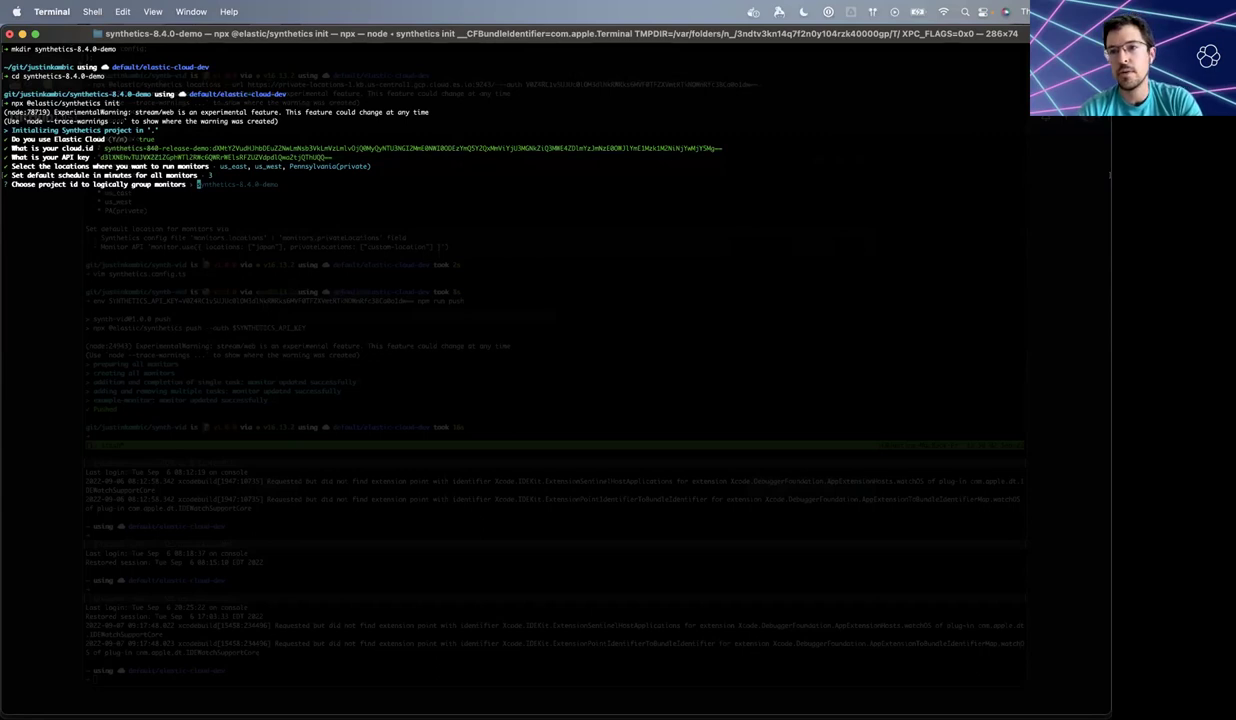
key(Tab)
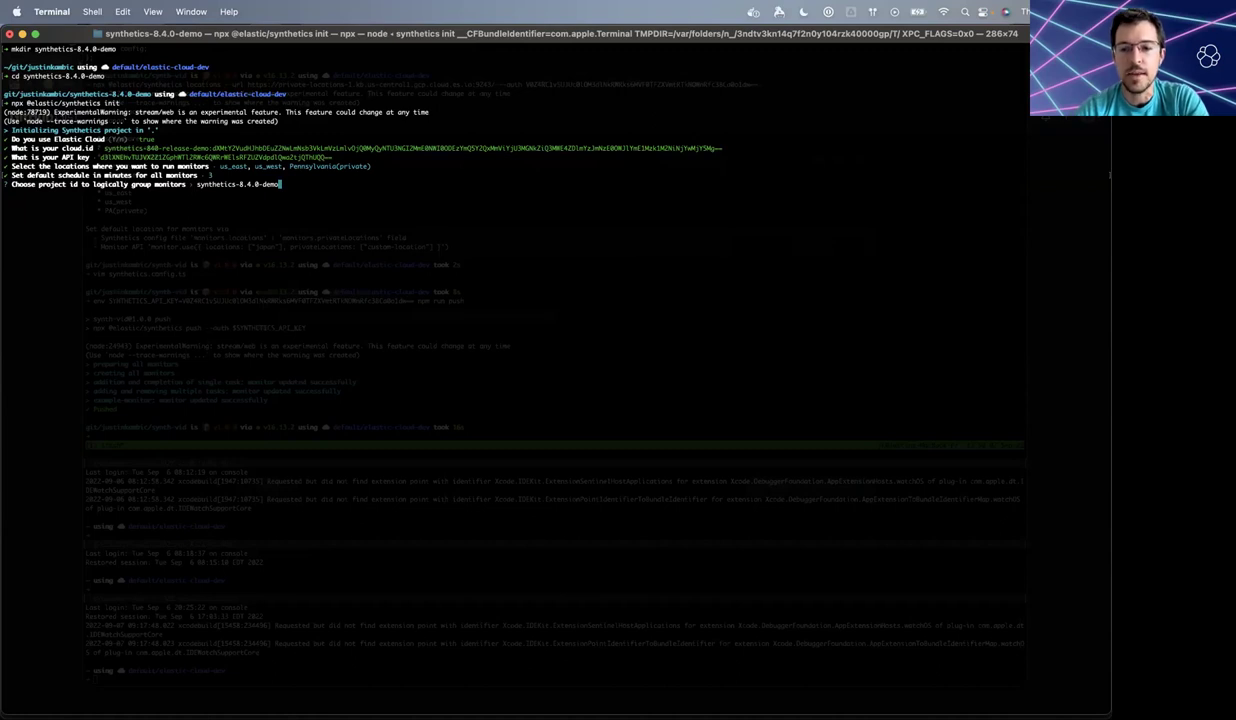
key(Return)
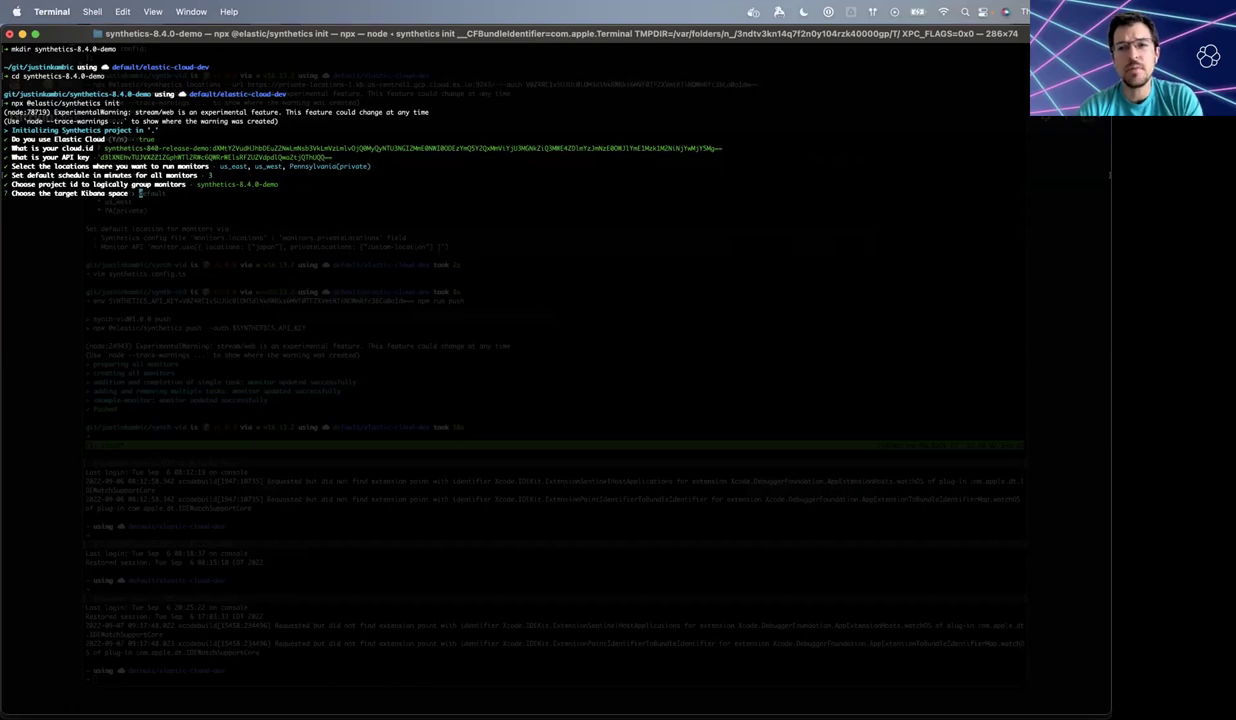
key(Tab)
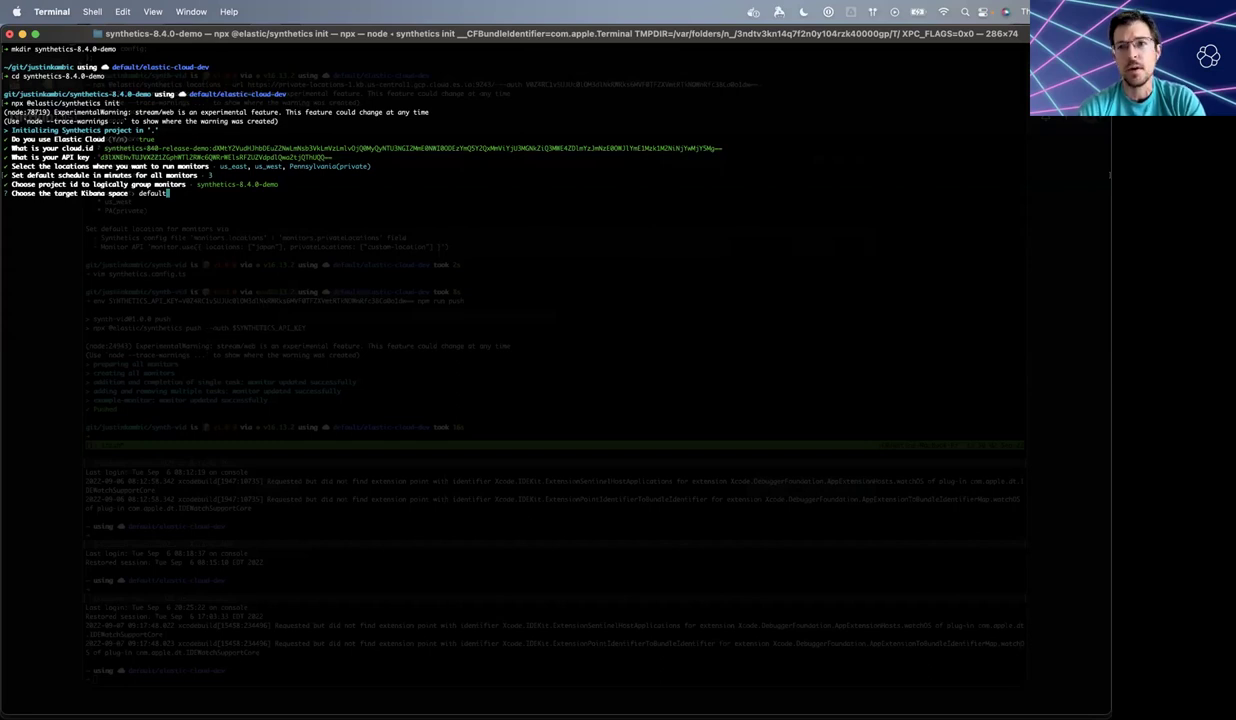
key(Return)
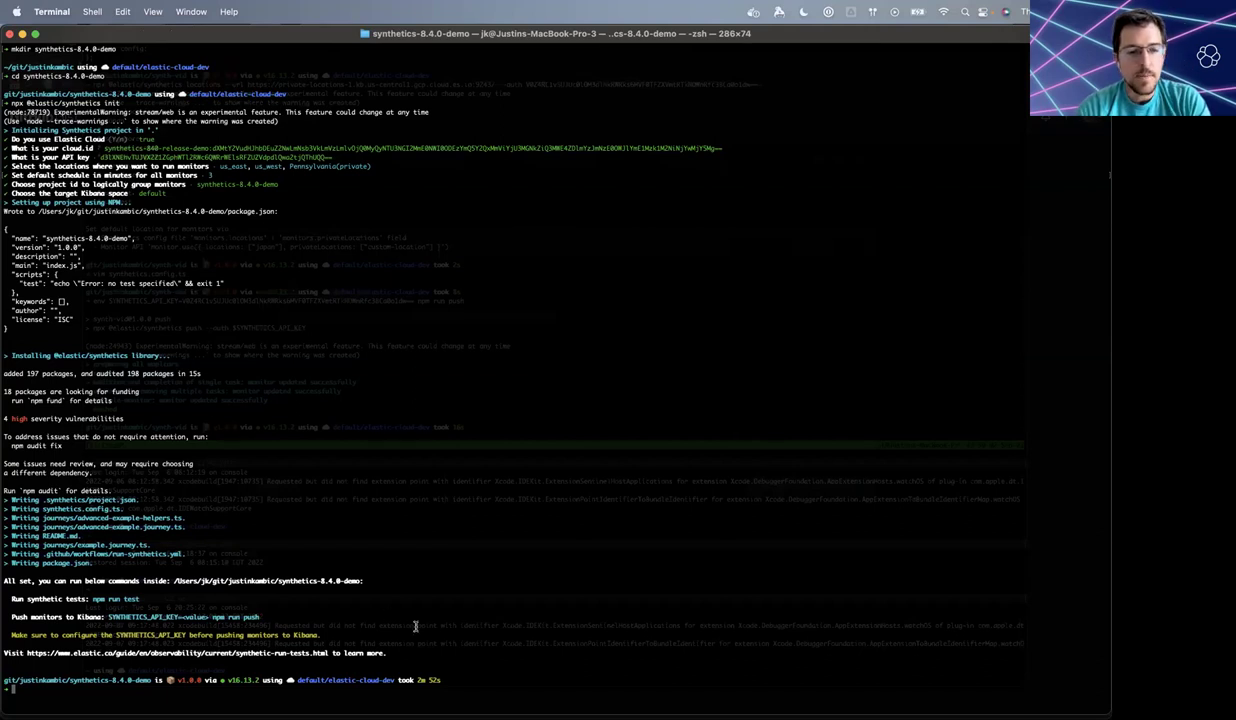
- Run npm run push, which fails for missing auth
text(np)
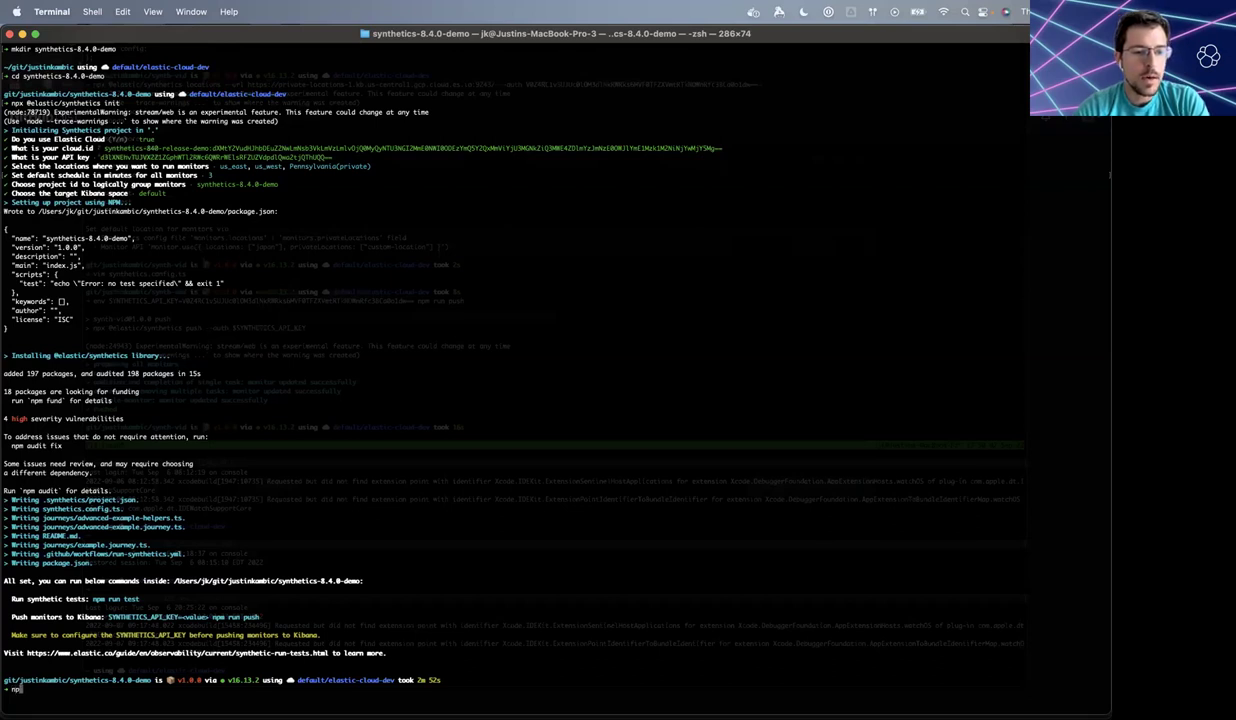
key(BackSpace)
key(BackSpace)
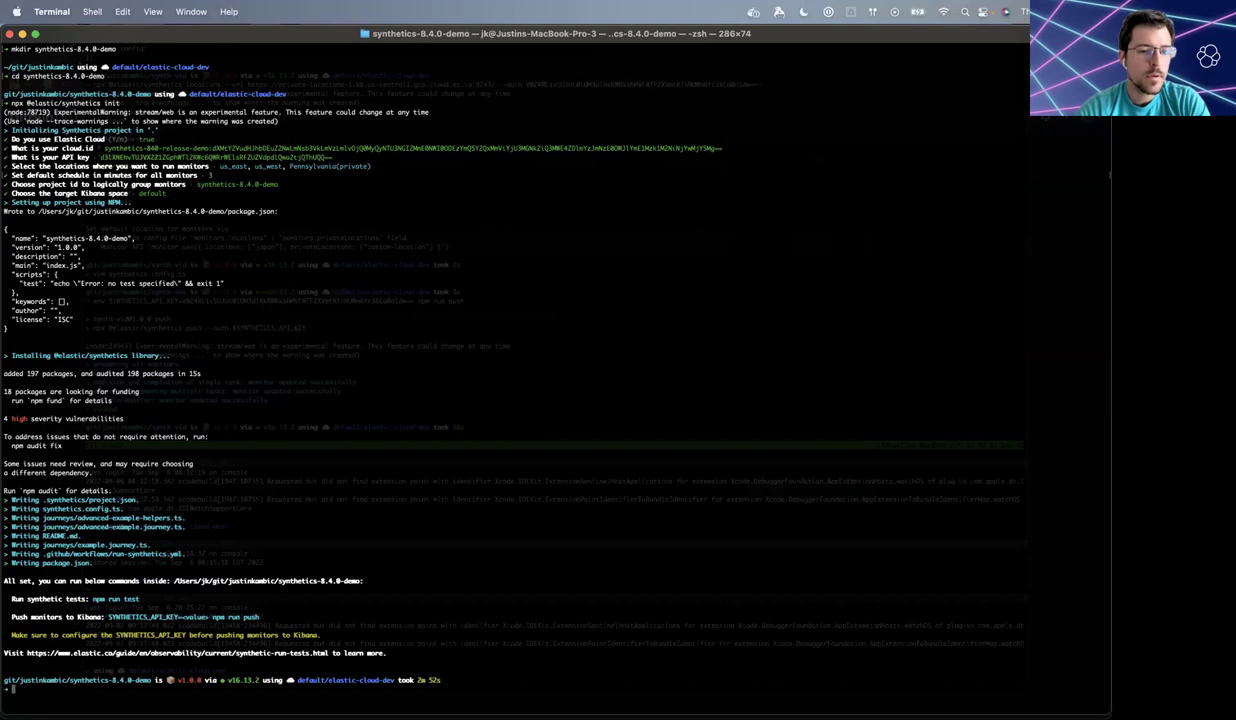
text(npm run push)
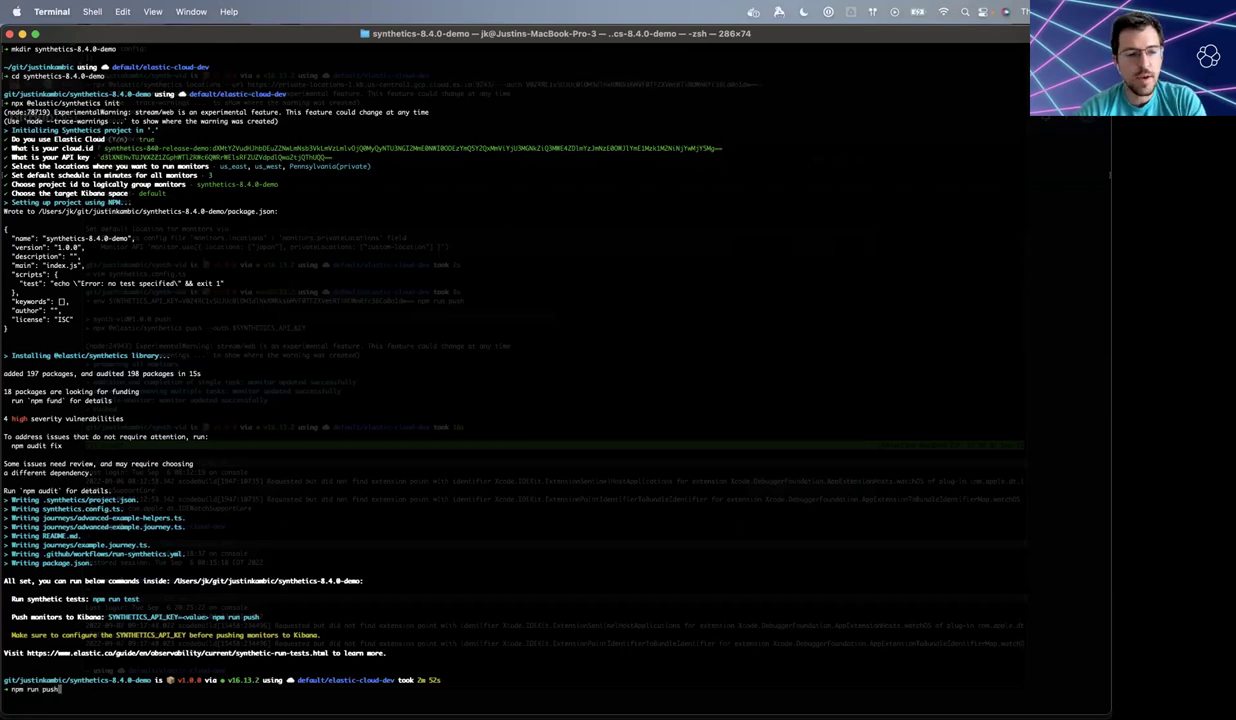
key(Return)
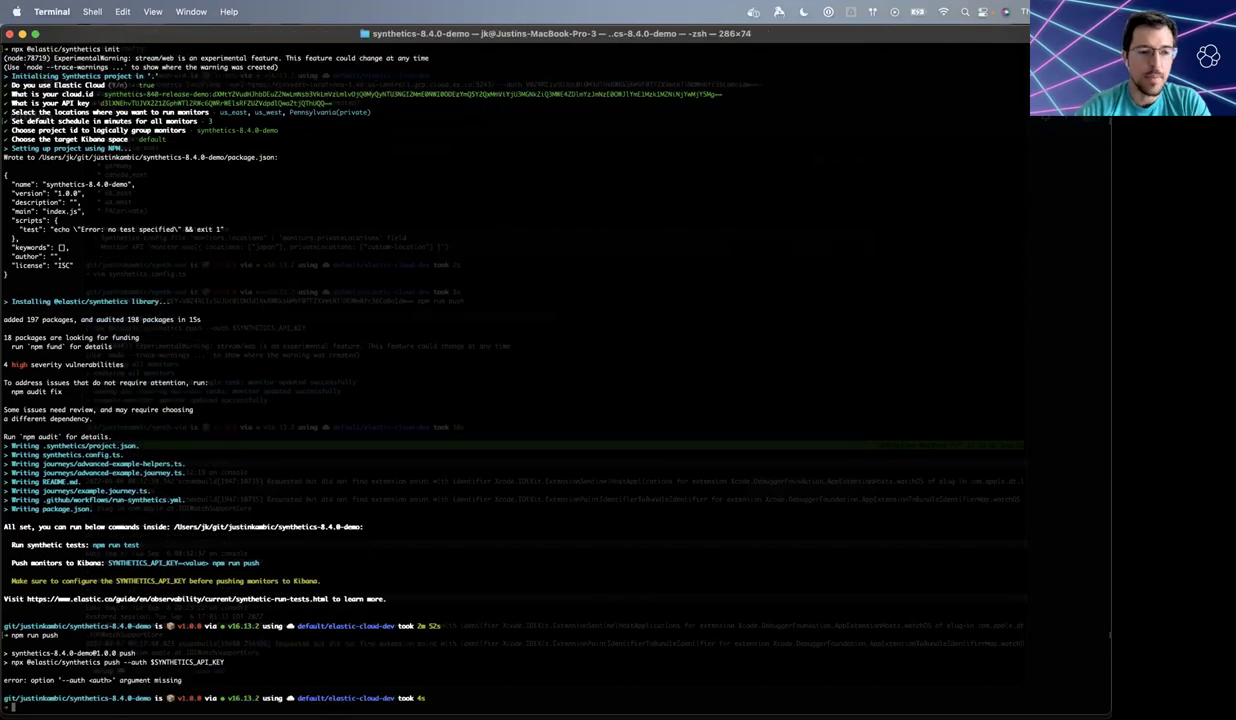
- Build an 'env SYNTHETICS_API_KEY=<API key> npm run push' command using the key from the gist
text(e)
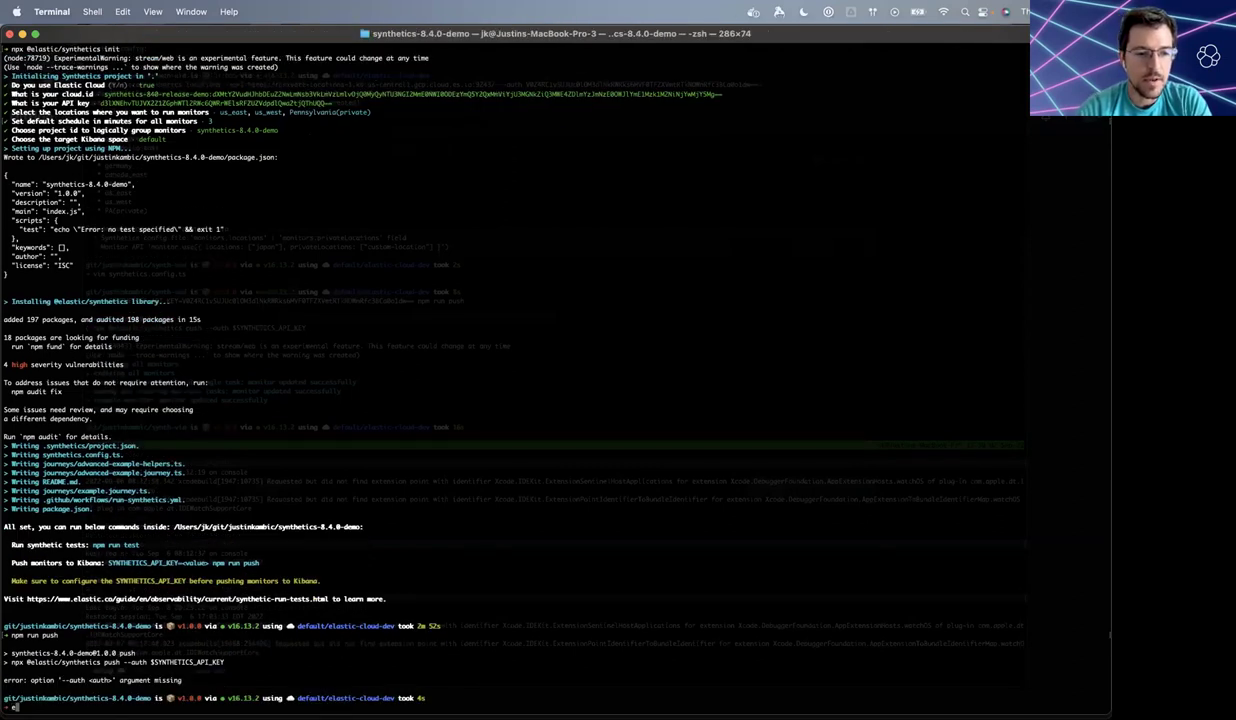
text(nv S)
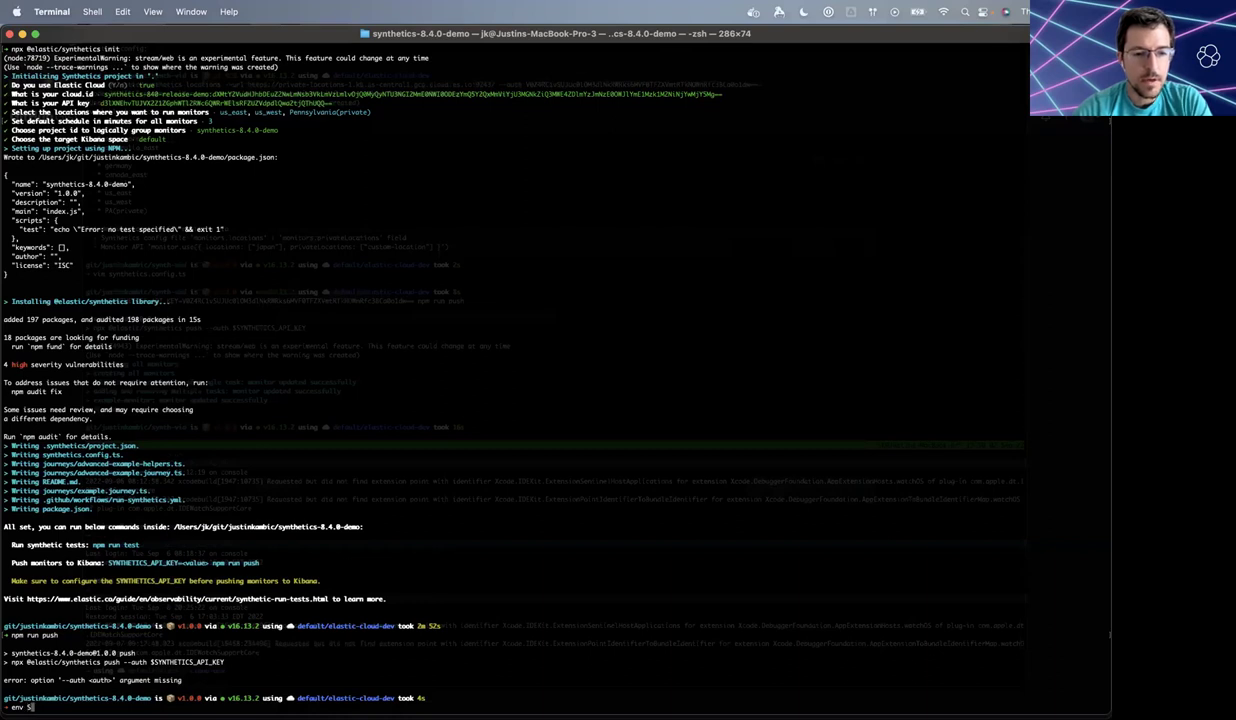
text(YNTHETICS_API_KEY=)
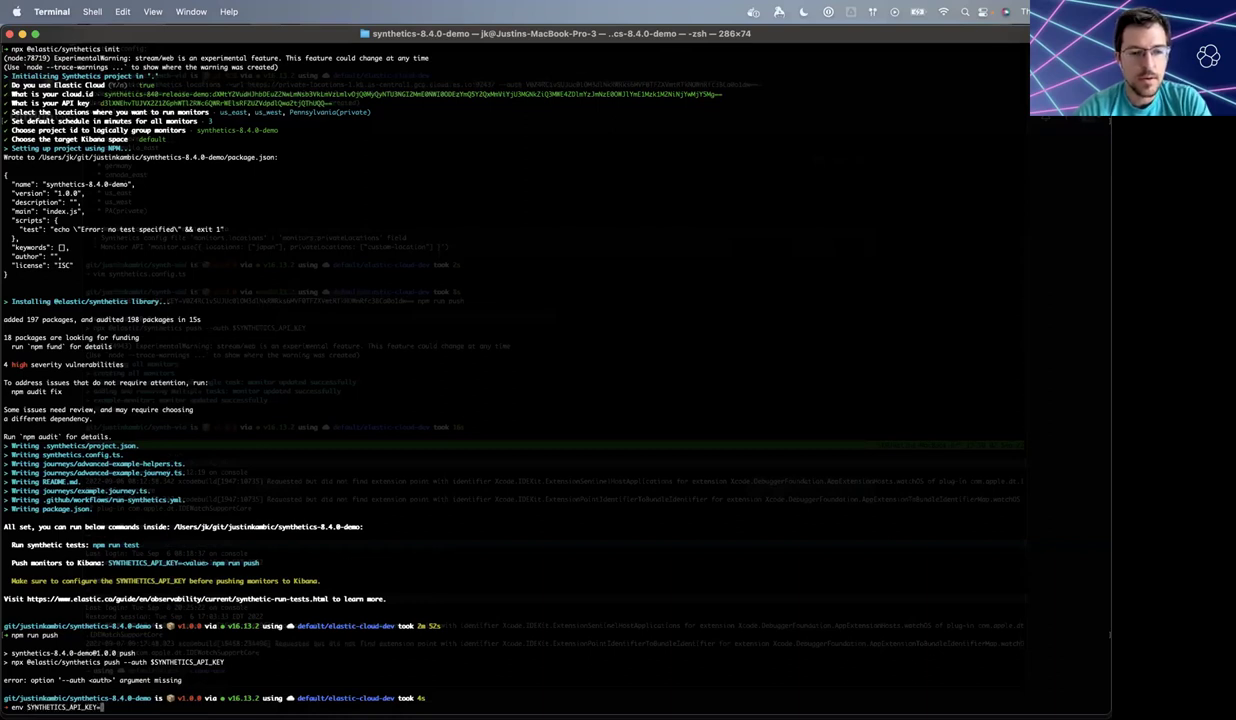
key(super+Tab)
key(super+c)
key(super+Tab)
key(super+v)
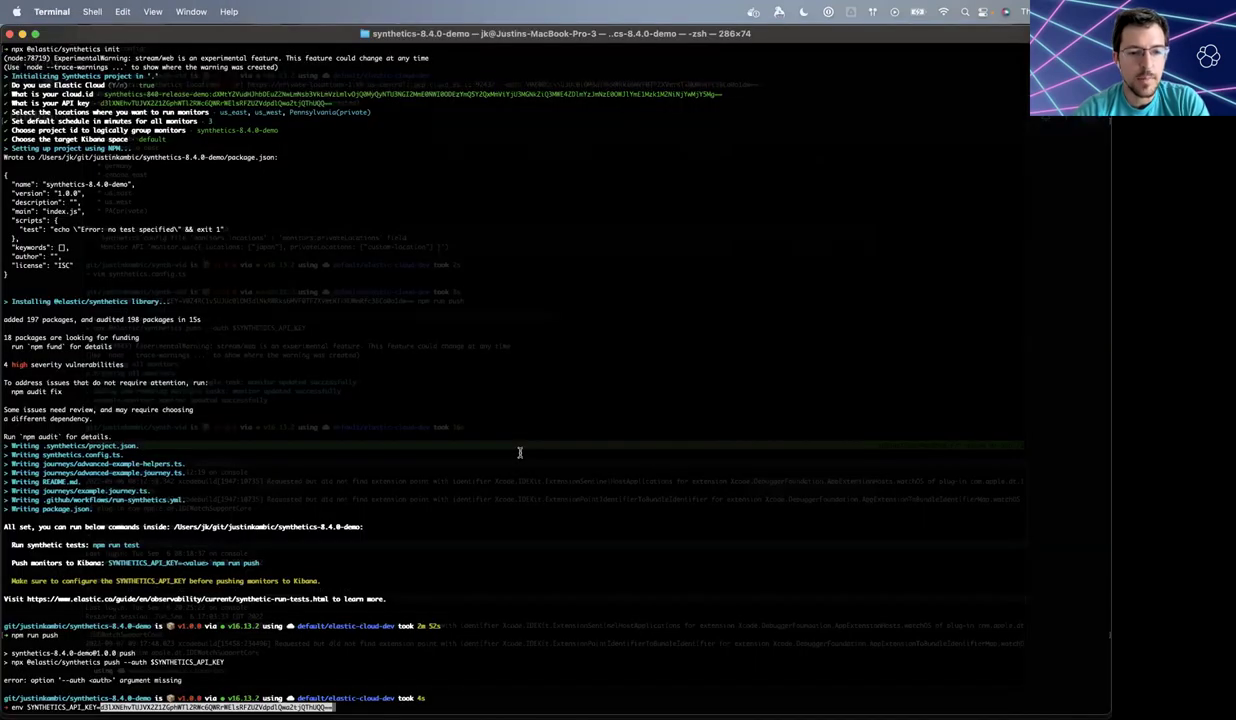
text(npm run push)
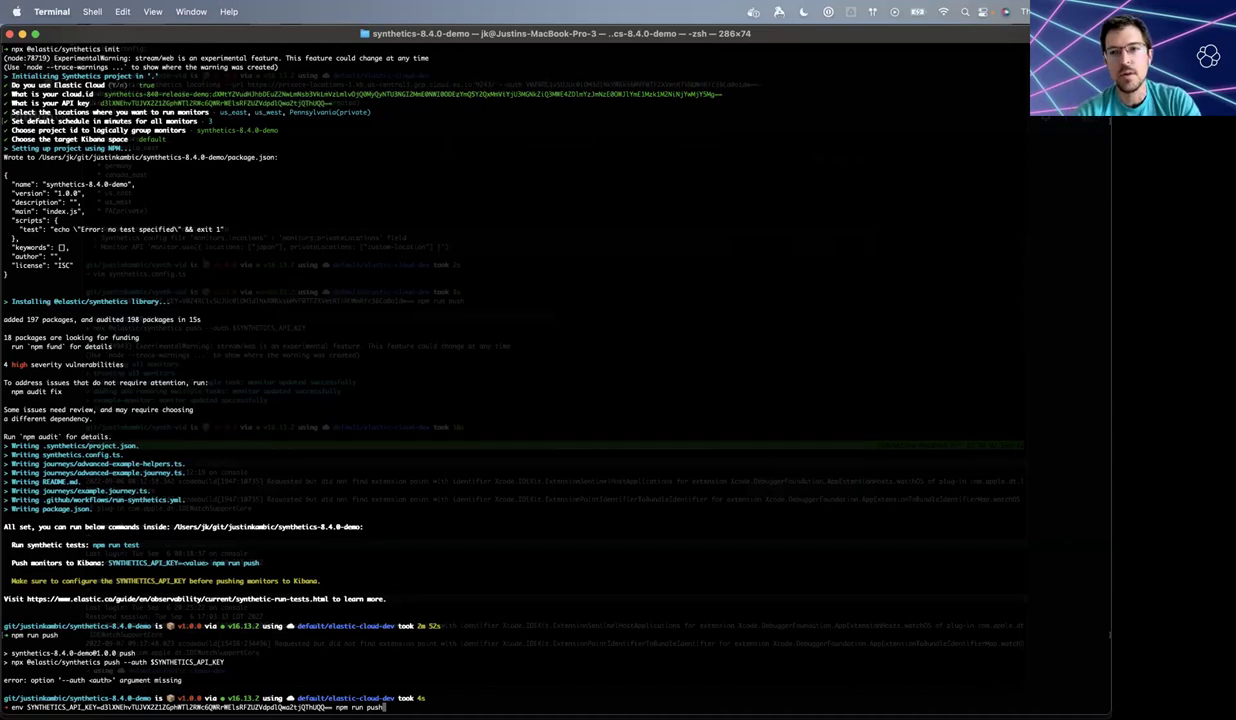
- Run the push with the API key set, list the project files, and open synthetics.config.ts in vim
key(Return)
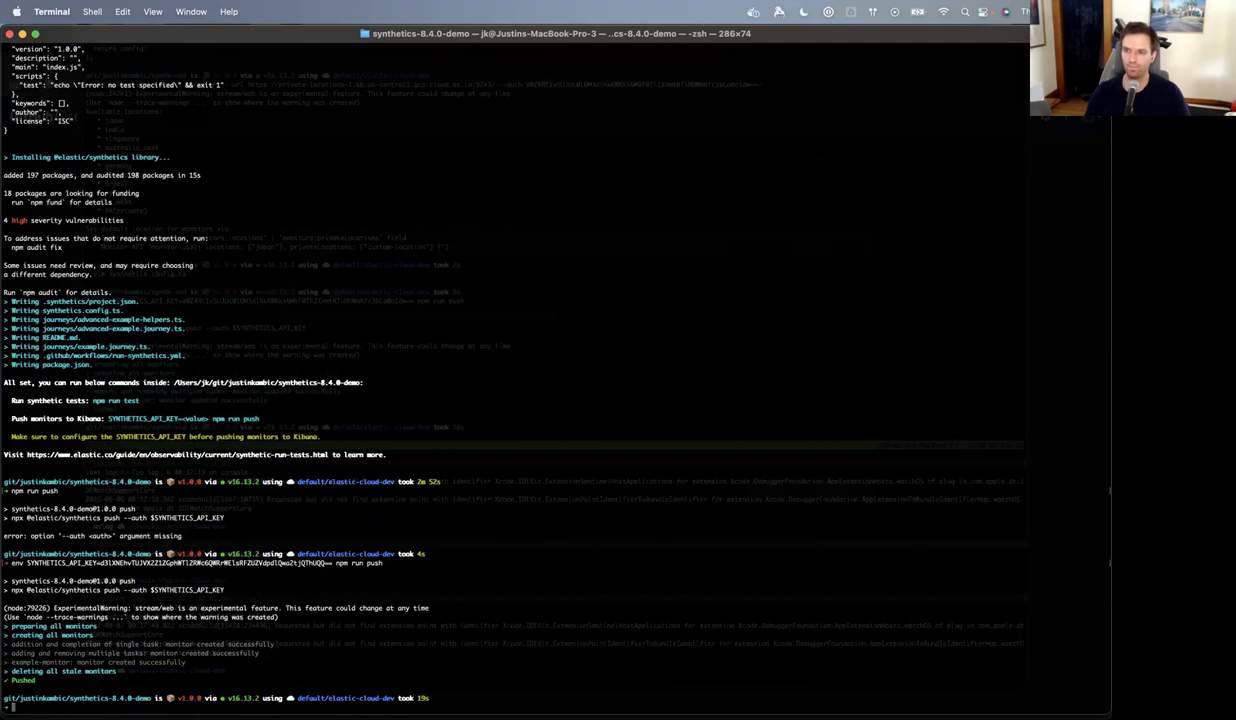
text(ls)
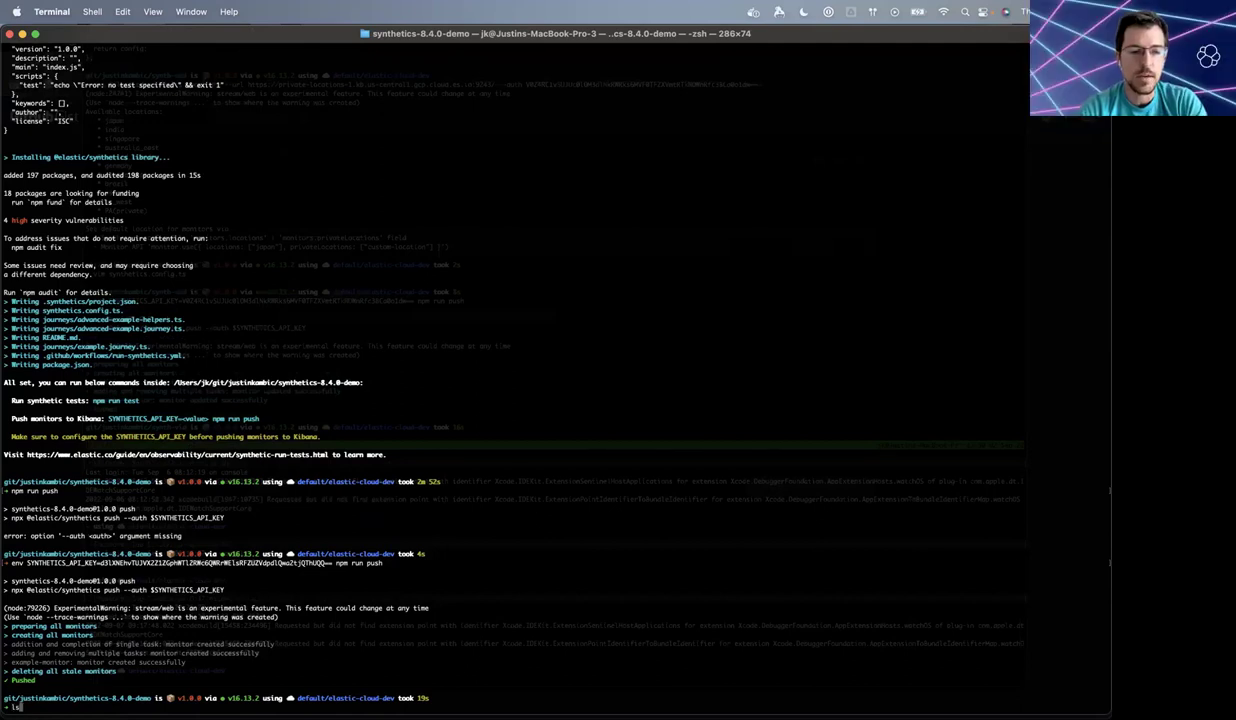
key(Return)
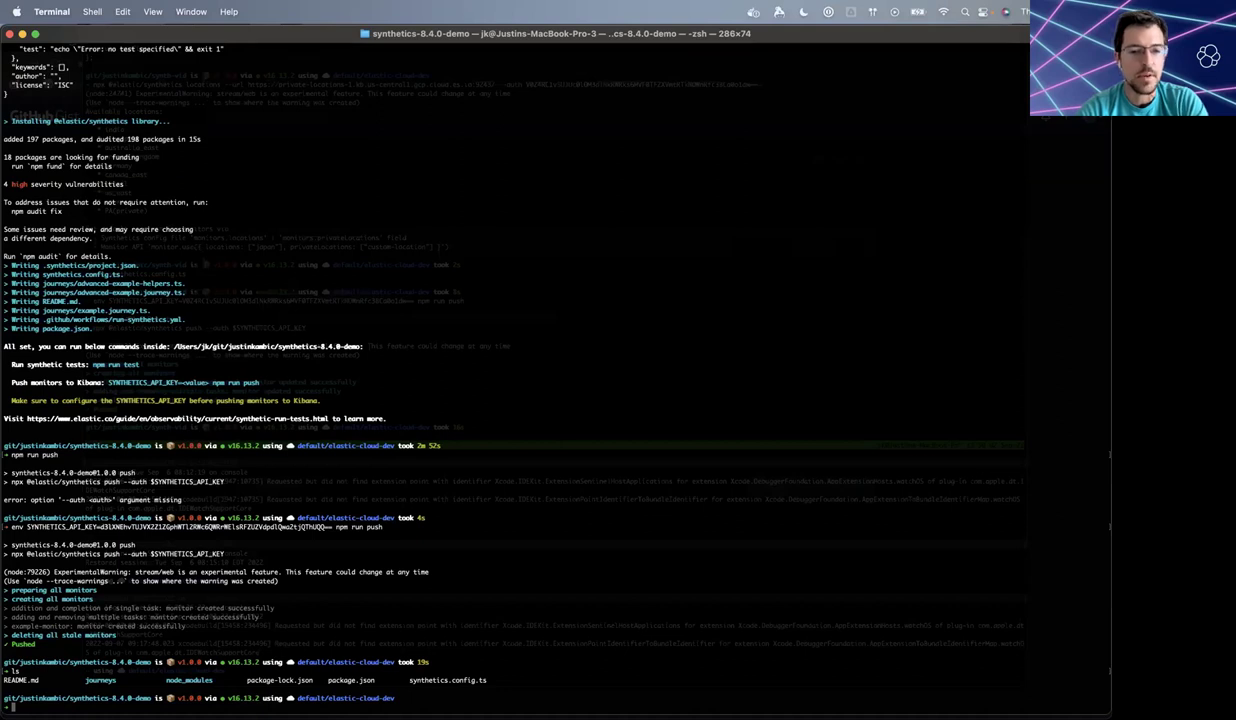
text(vim synthetics.config.ts)
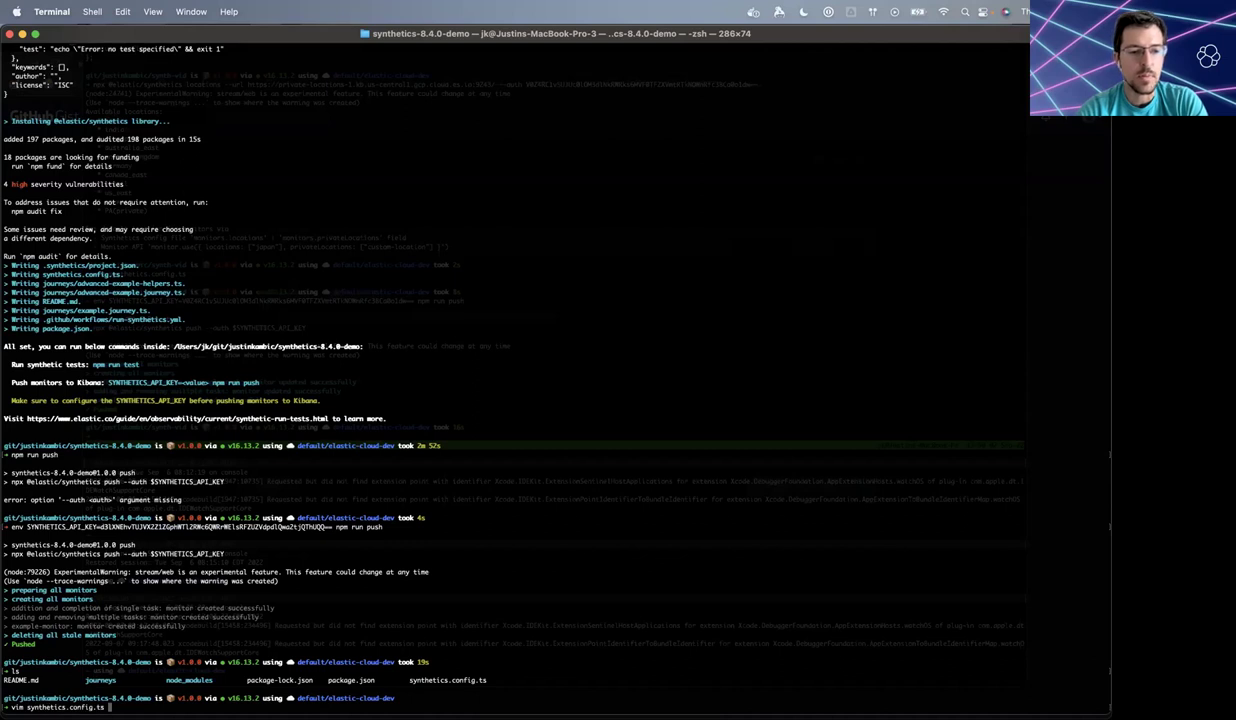
key(Return)
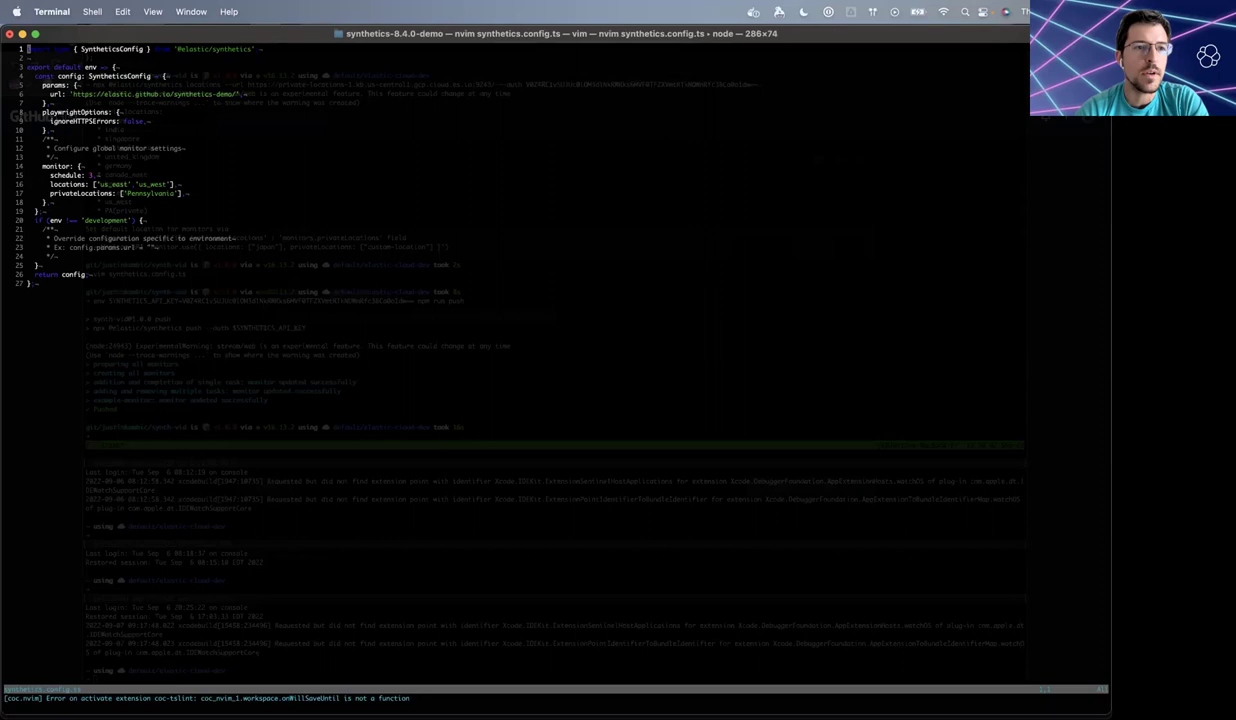
- Move through synthetics.config.ts to review schedule 3 and the us_east, us_west and Pennsylvania locations
key(j)
key(j)
key(j)
key(j)
key(j)
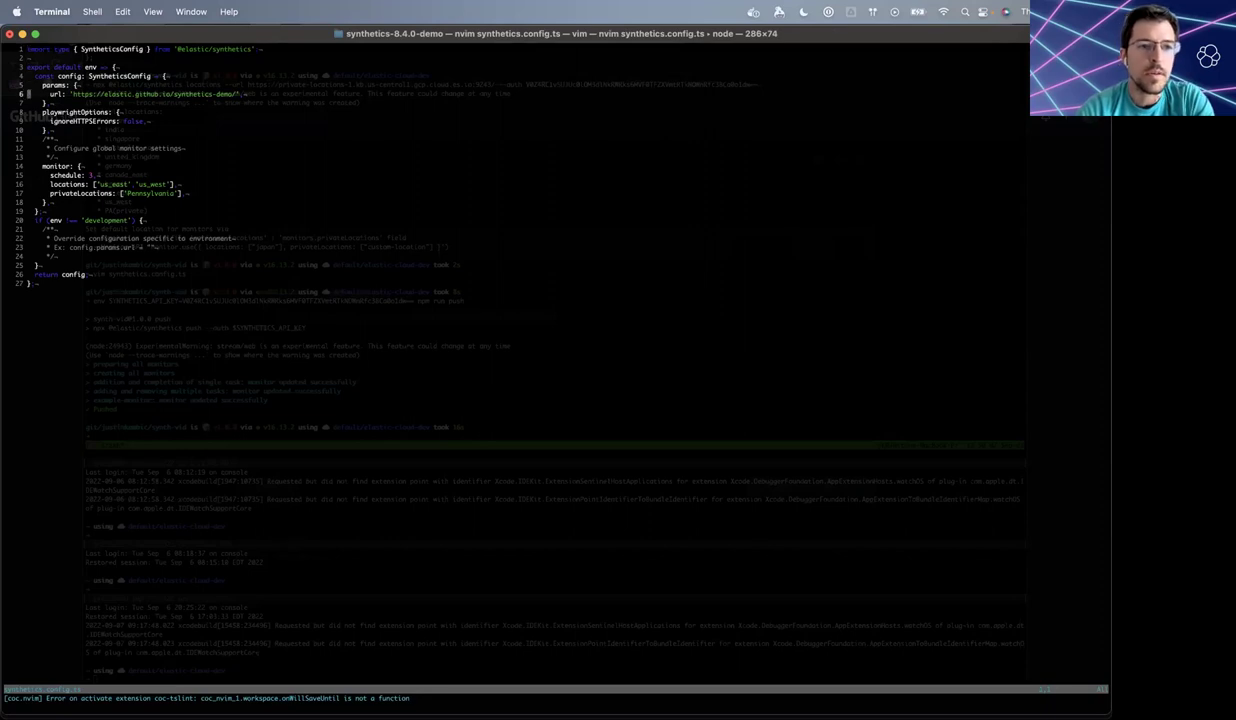
key(j)
key(j)
key(j)
key(j)
key(j)
key(j)
key(j)
key(j)
key(j)
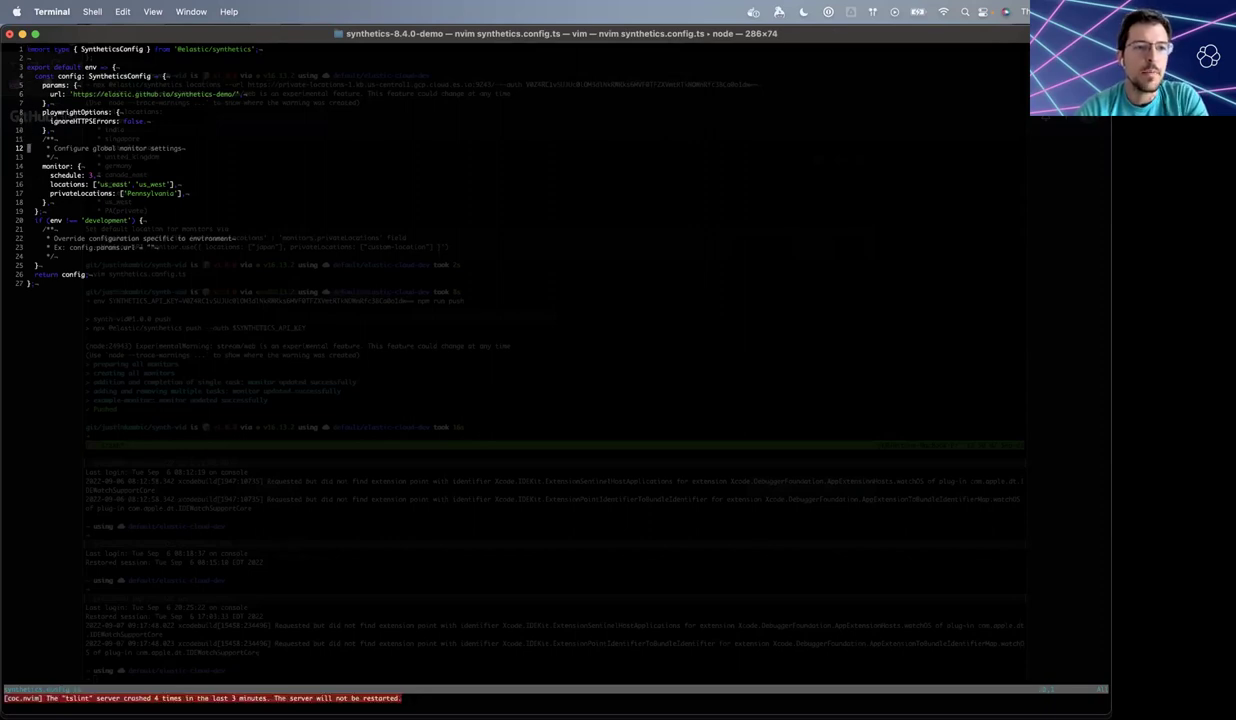
key(j)
key(j)
key(k)
key(k)
key(k)
key(k)
key(k)
key(k)
key(k)
key(k)
key(k)
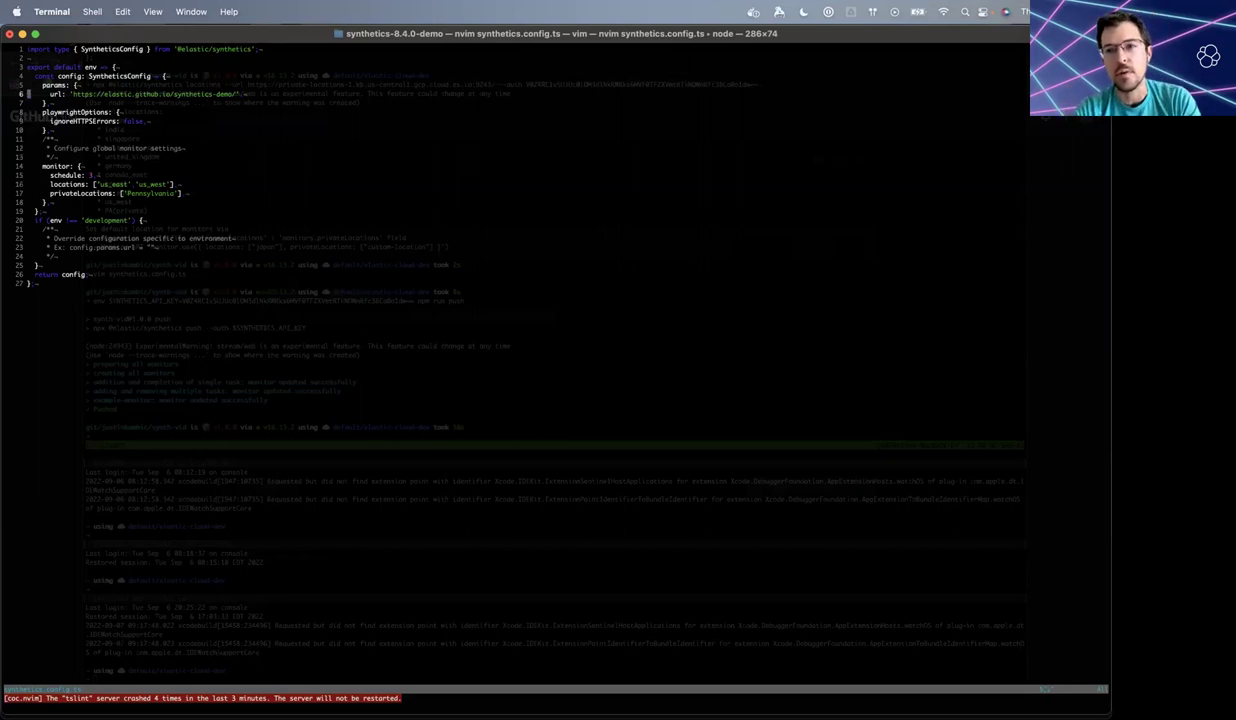
- Quit nvim with :q and switch over to the browser
text(:q)
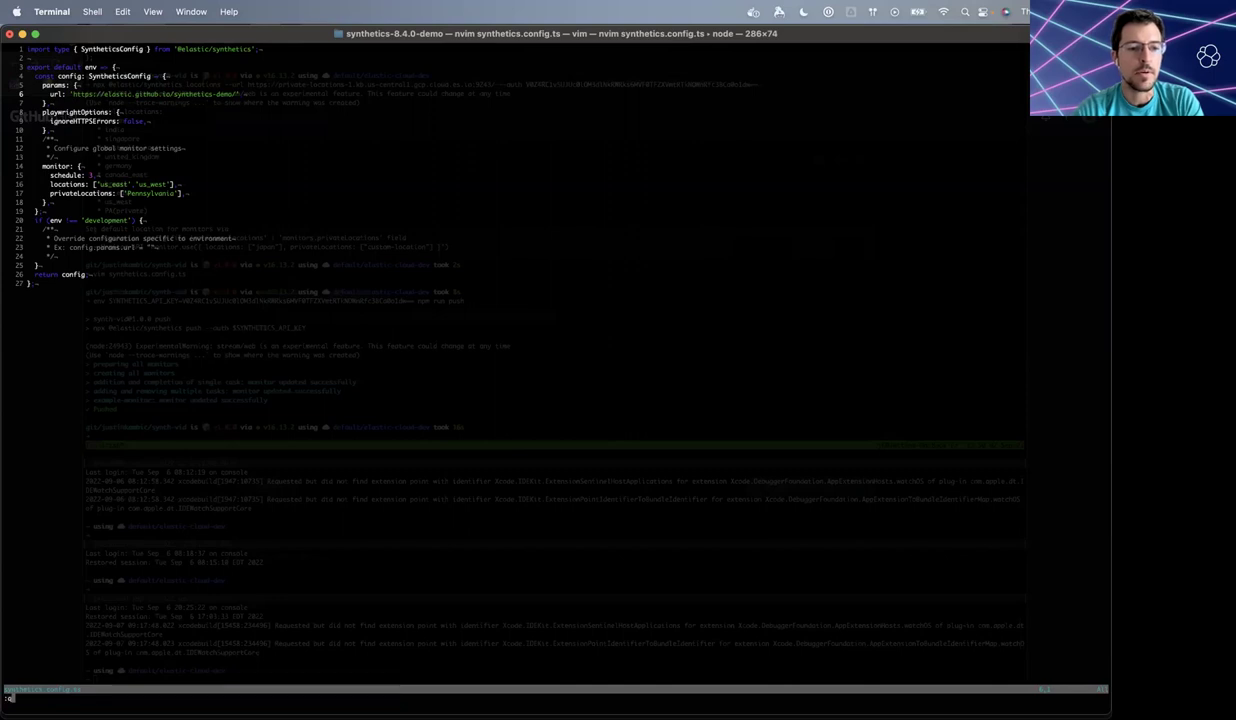
key(Return)
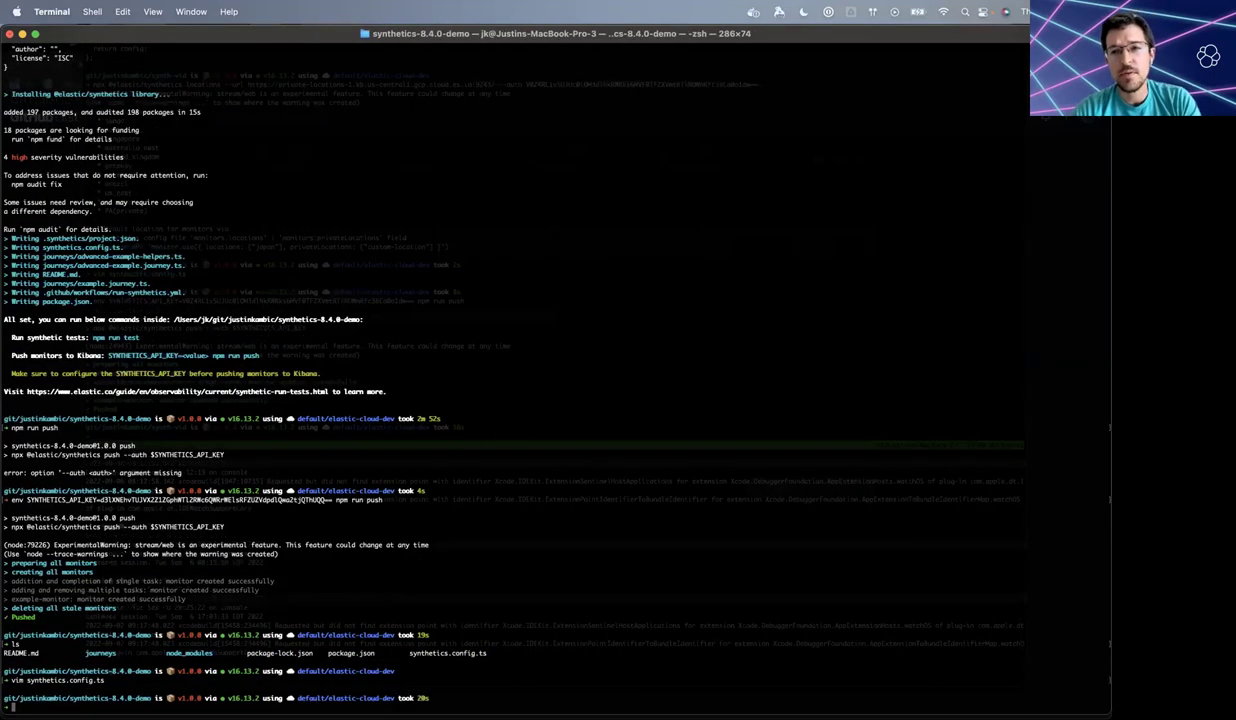
key(super+Tab)
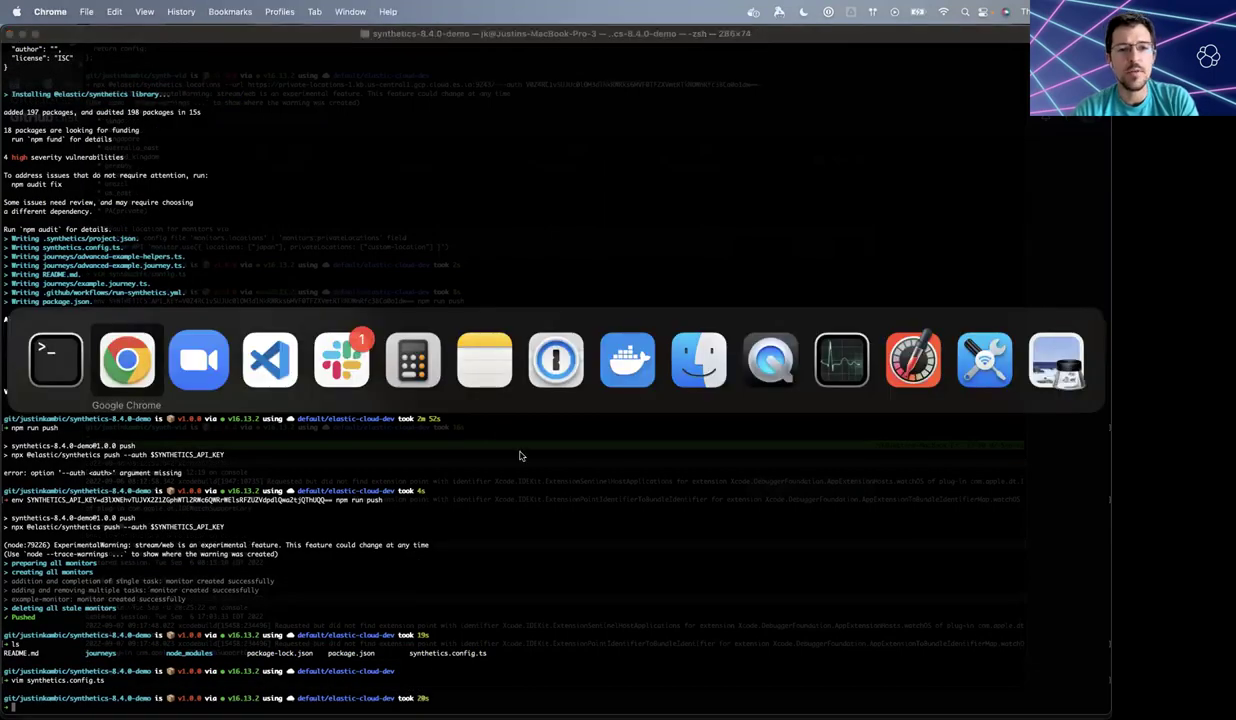
- Return to the Kibana tab and search 'upt' to open the Uptime monitors list
key(ctrl+shift+Tab)
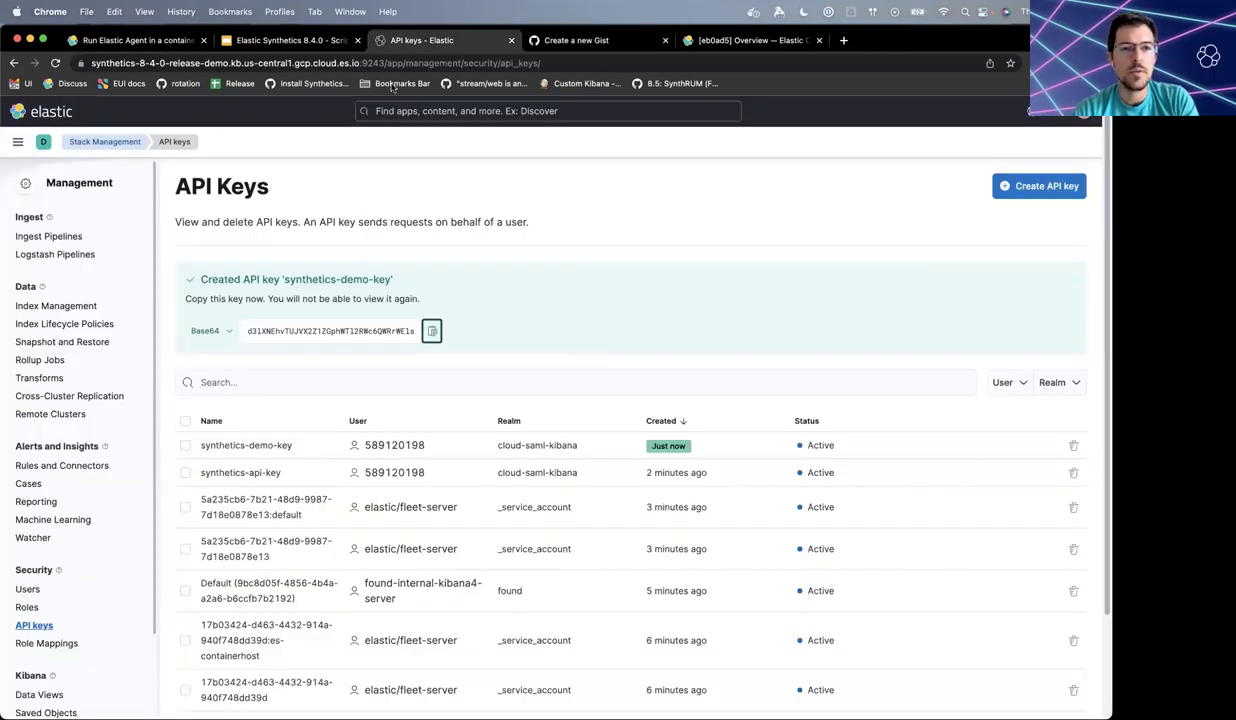
key(ctrl+Tab)
key(ctrl+shift+Tab)
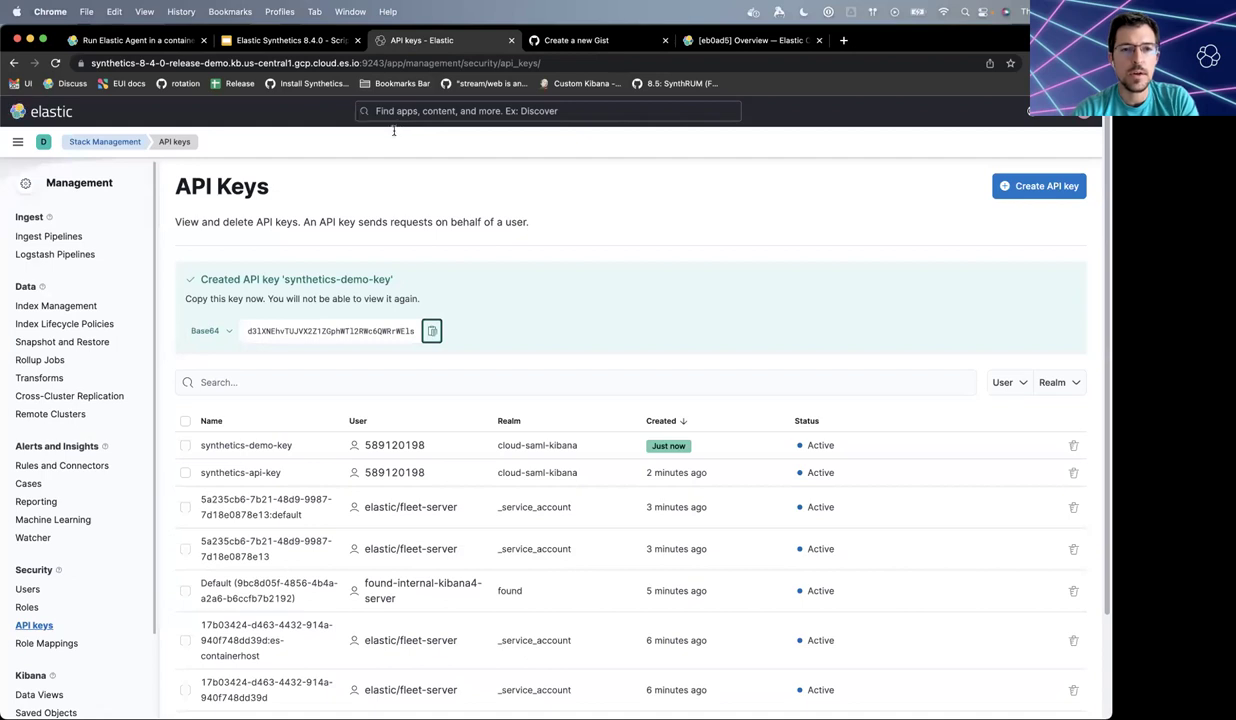
click(414, 111)
text(upt)
key(Return)
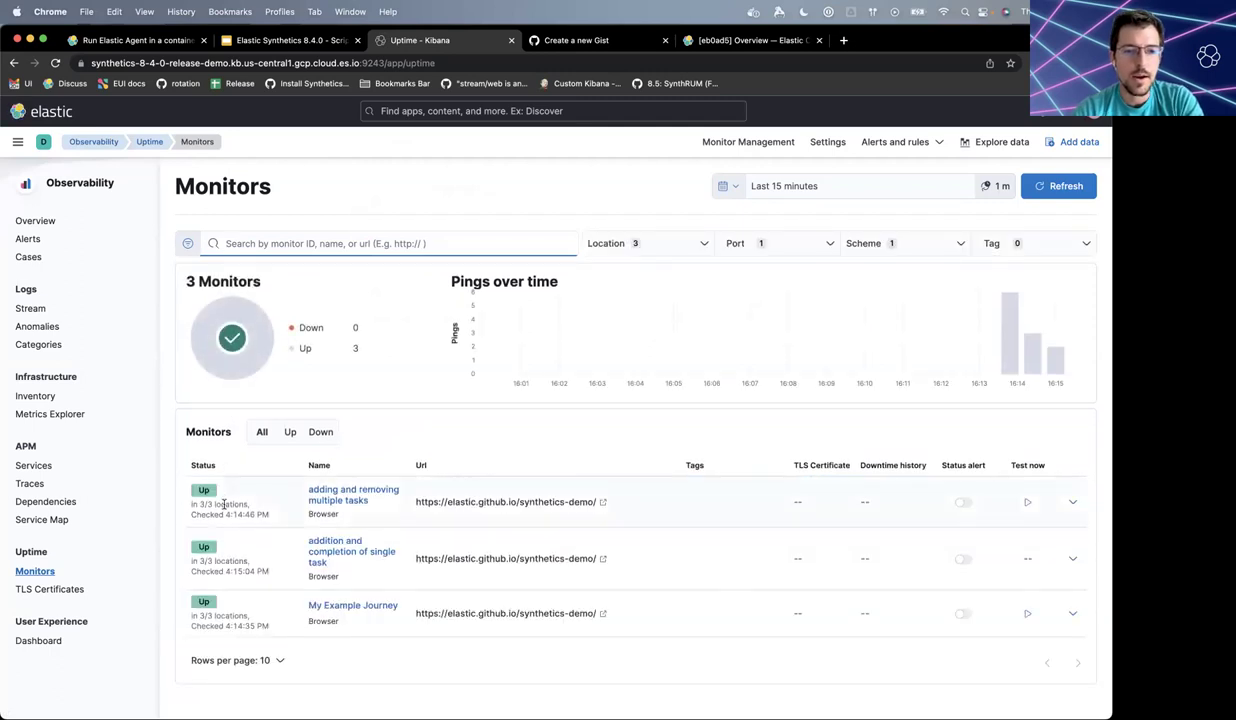
mouse_move(223, 500)
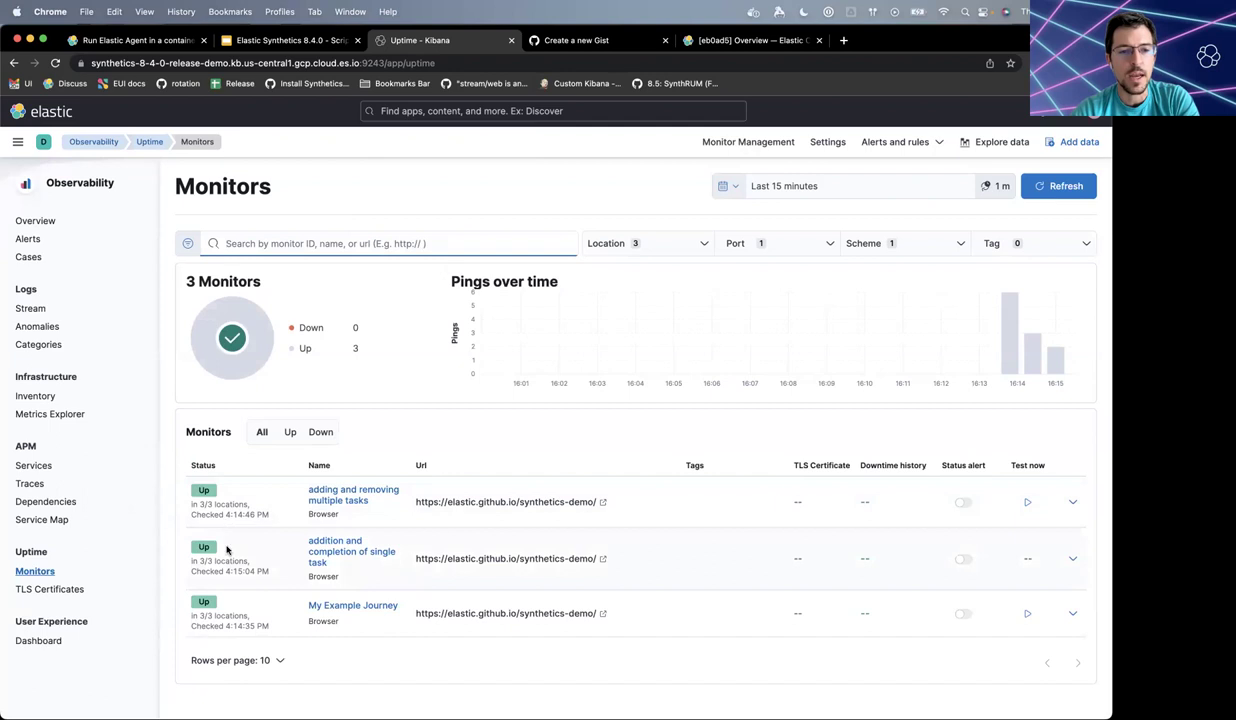
mouse_move(223, 612)
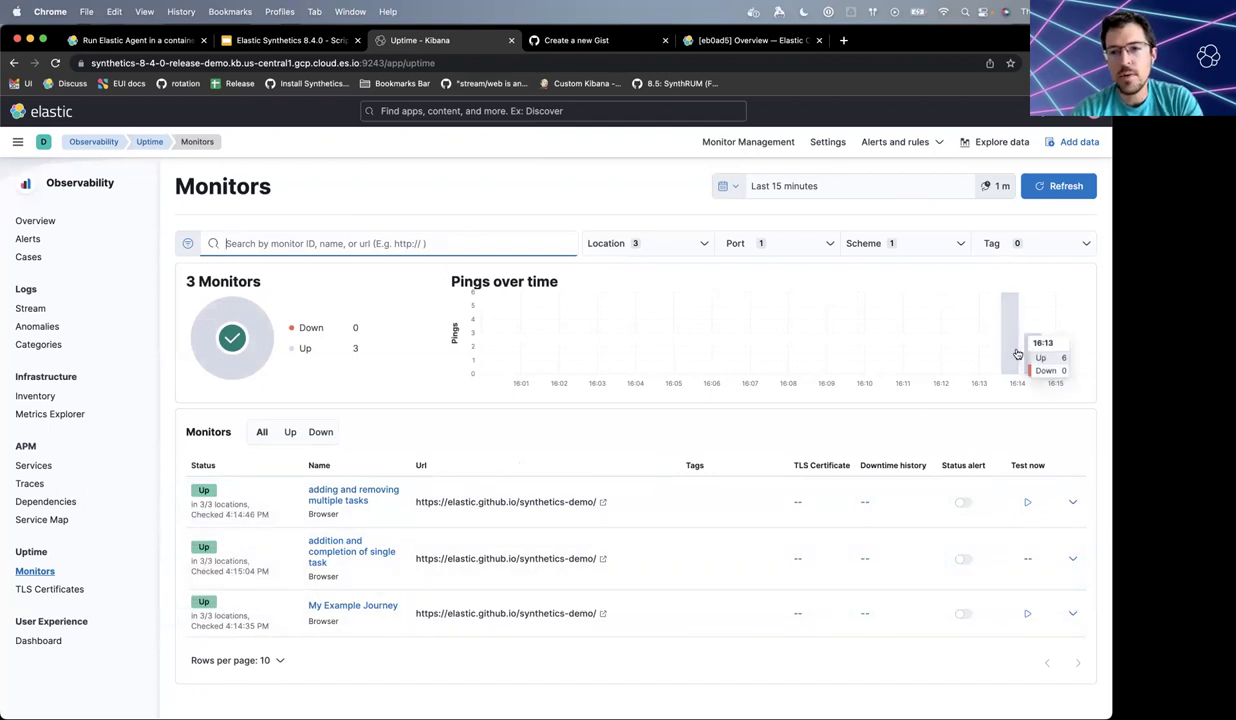
- Review the adding and removing multiple tasks monitor's locations and history, then go back to Uptime
click(360, 492)
scroll(628, 414, down, 5)
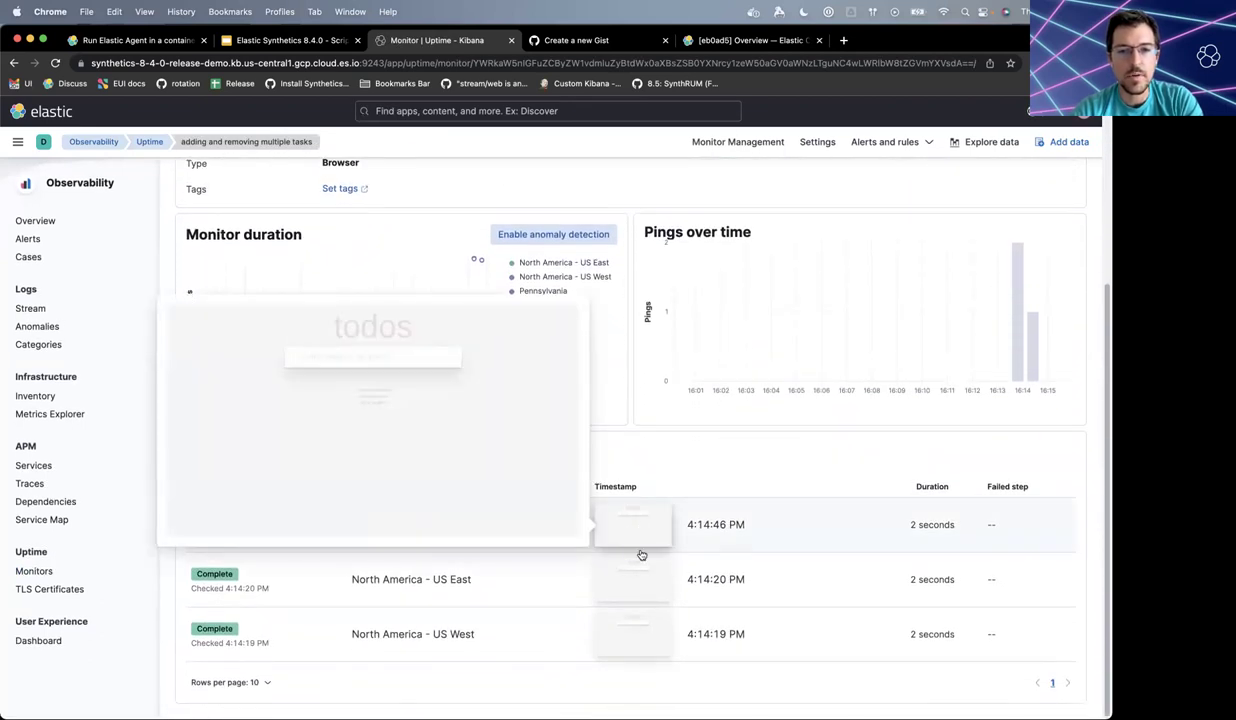
mouse_move(643, 549)
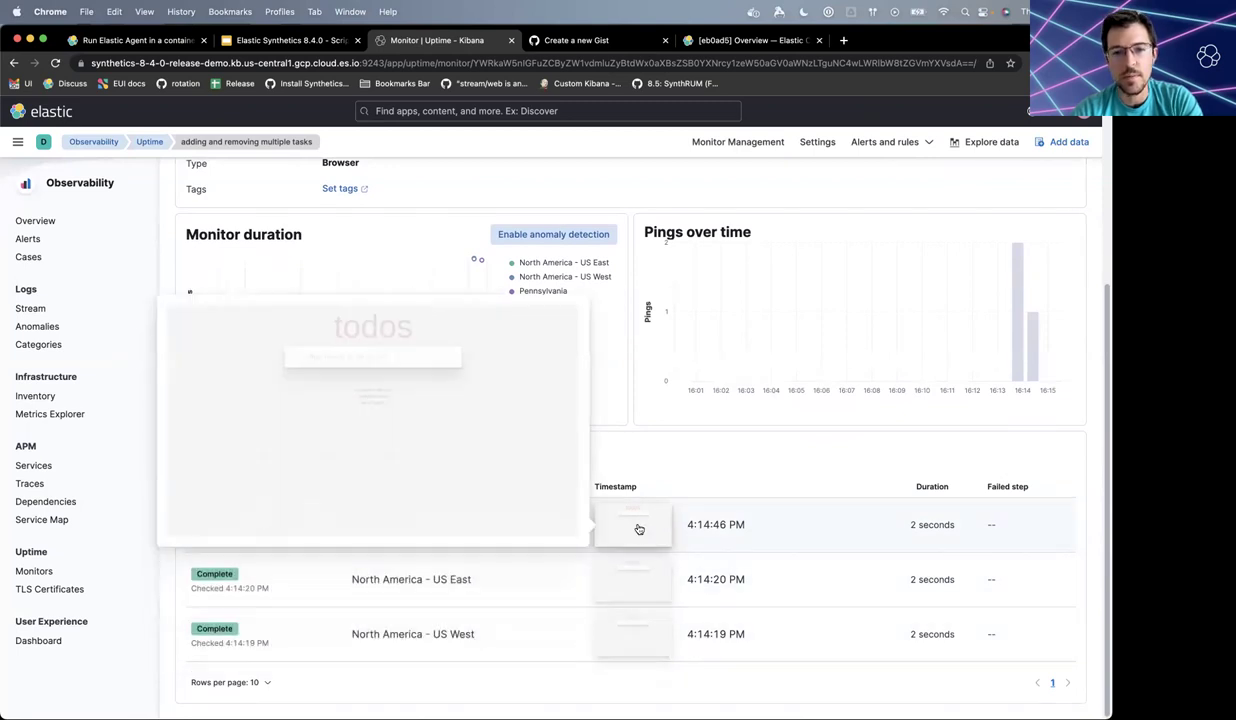
scroll(621, 436, up, 1)
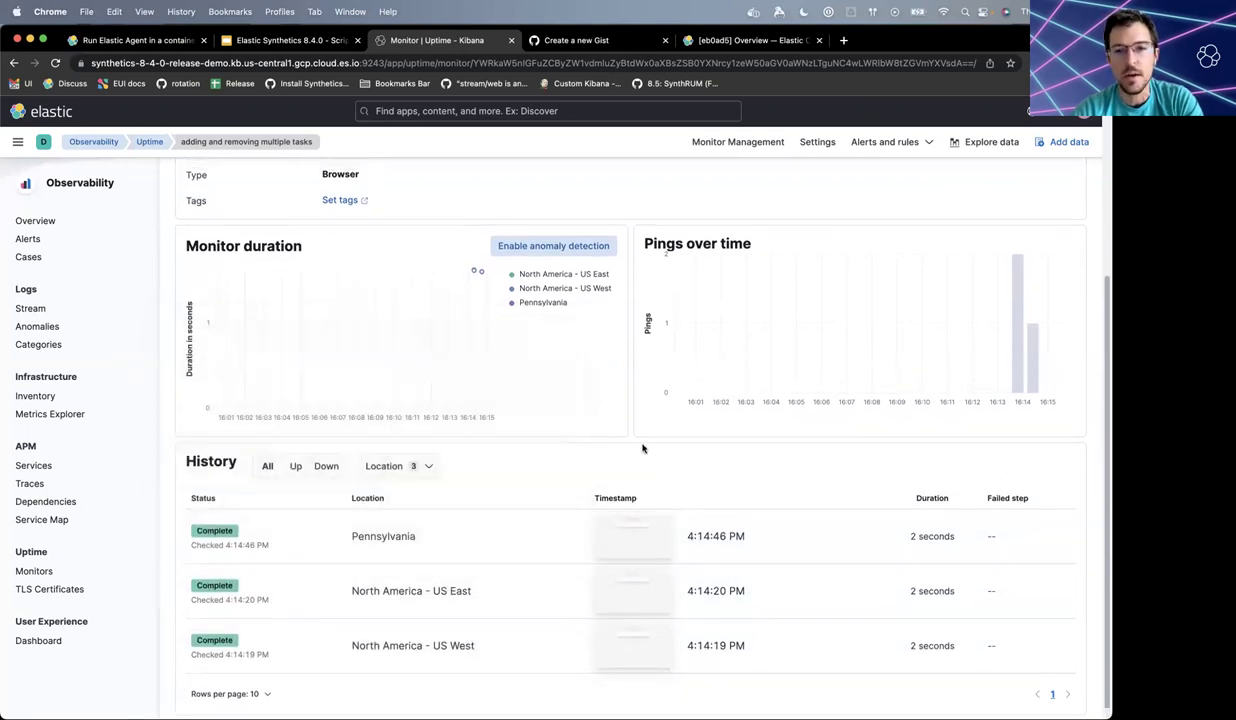
scroll(641, 447, up, 4)
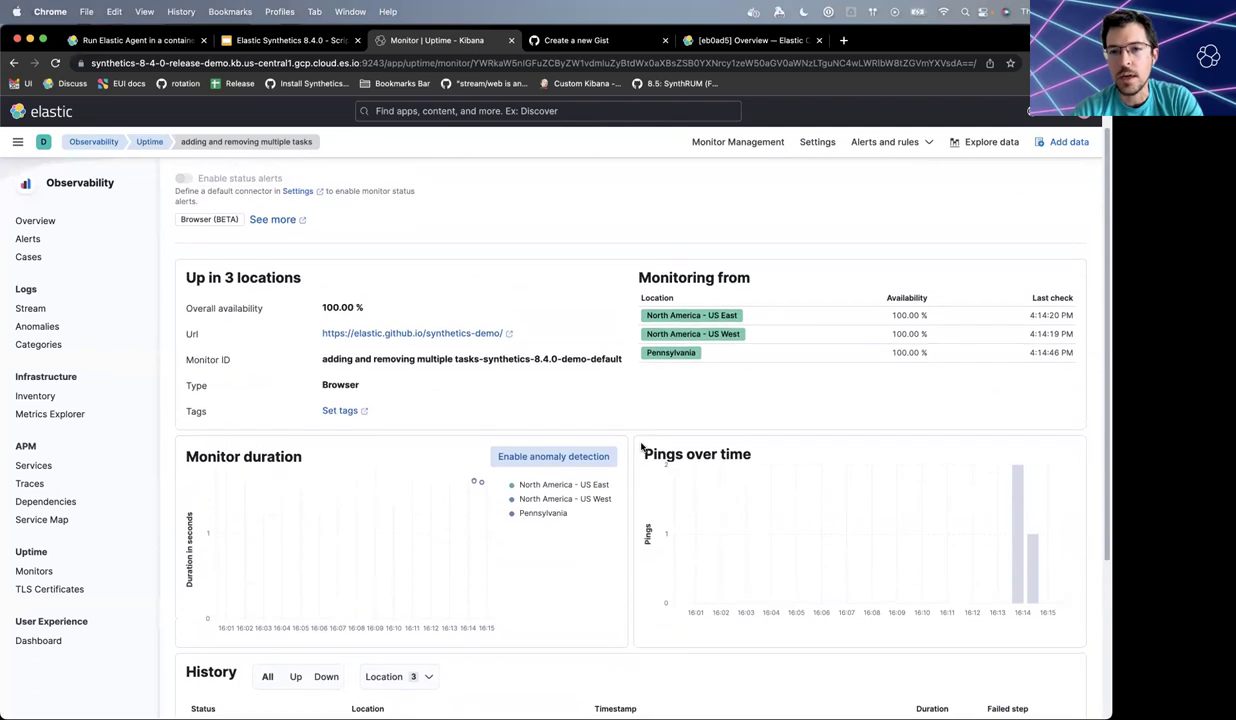
scroll(641, 447, up, 1)
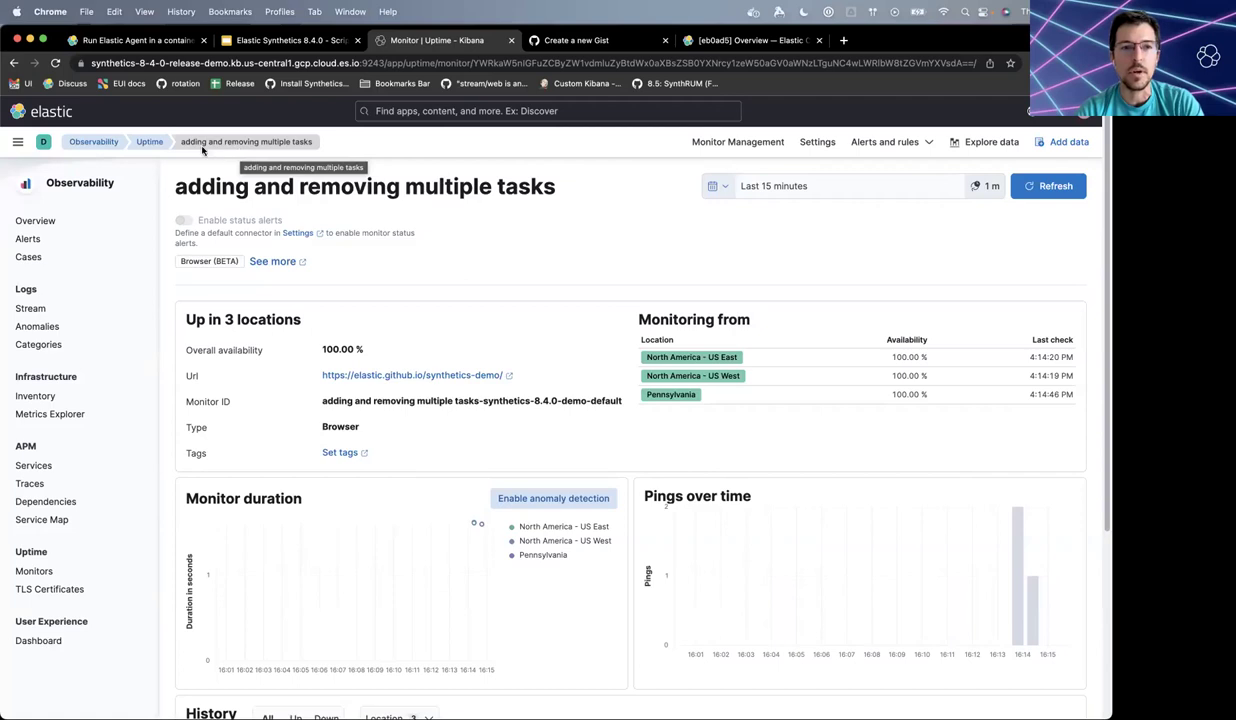
click(153, 144)
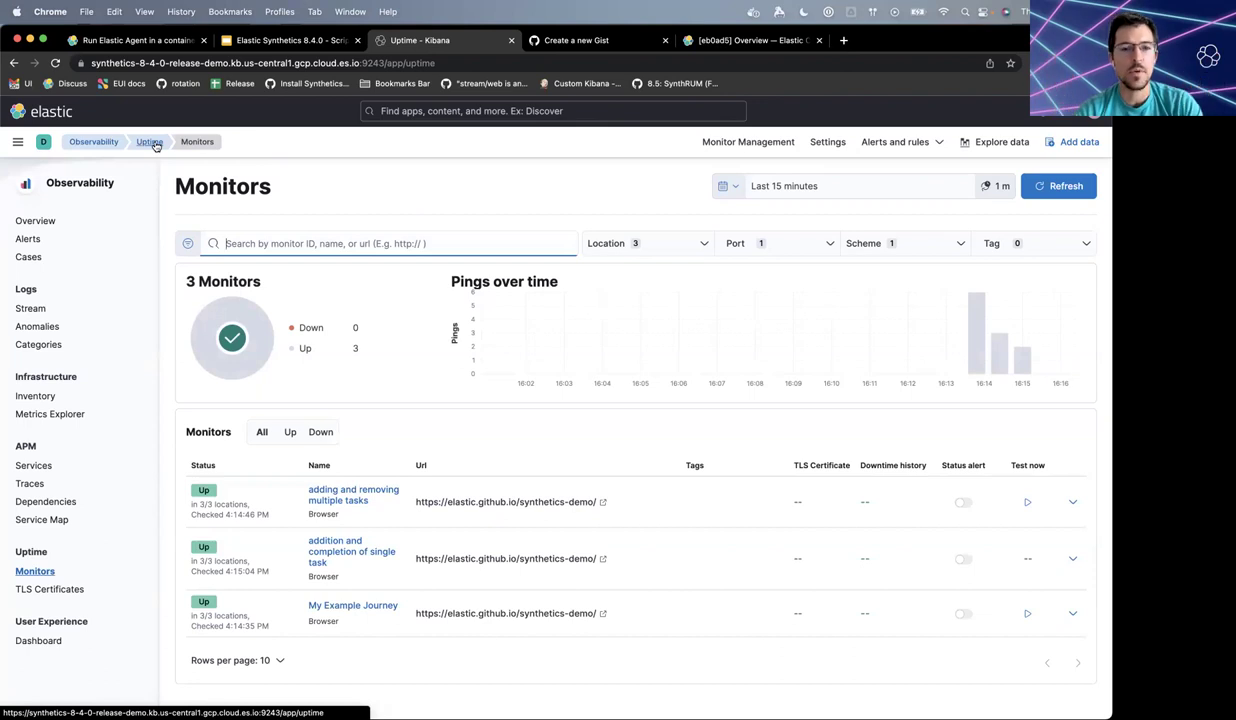
click(750, 143)
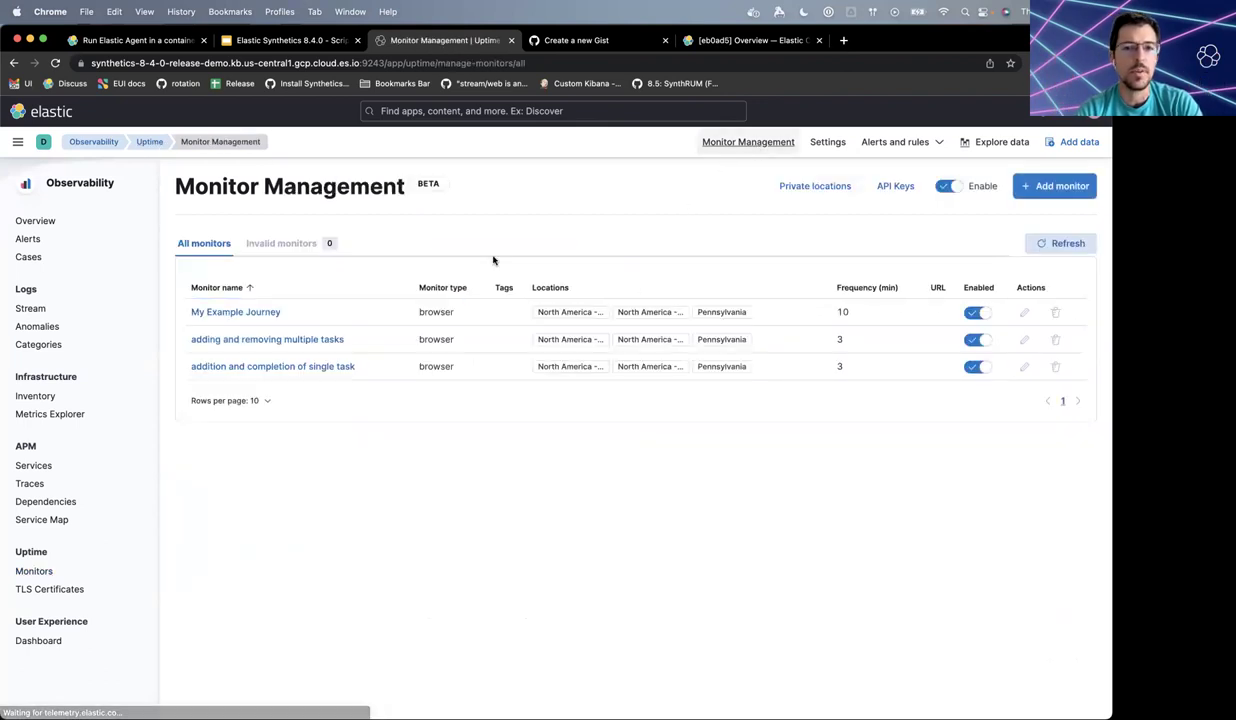
click(1024, 314)
scroll(846, 397, down, 5)
scroll(846, 397, down, 1)
scroll(748, 300, up, 2)
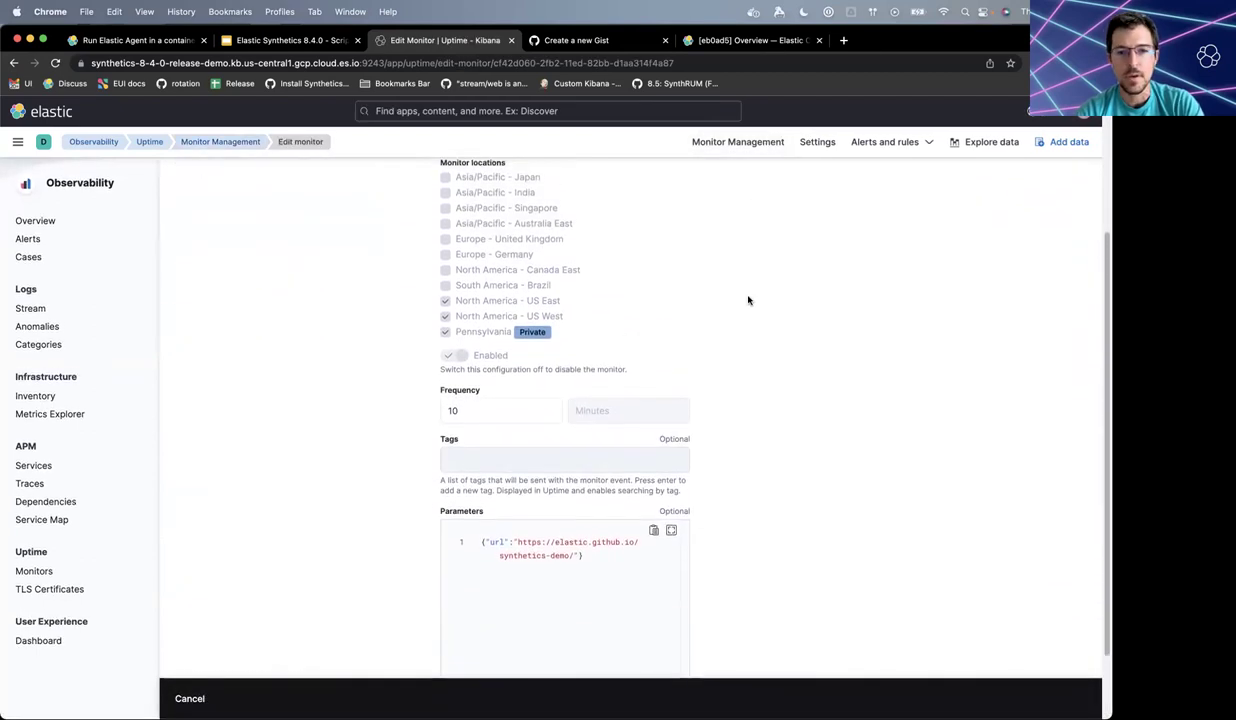
scroll(748, 300, up, 4)
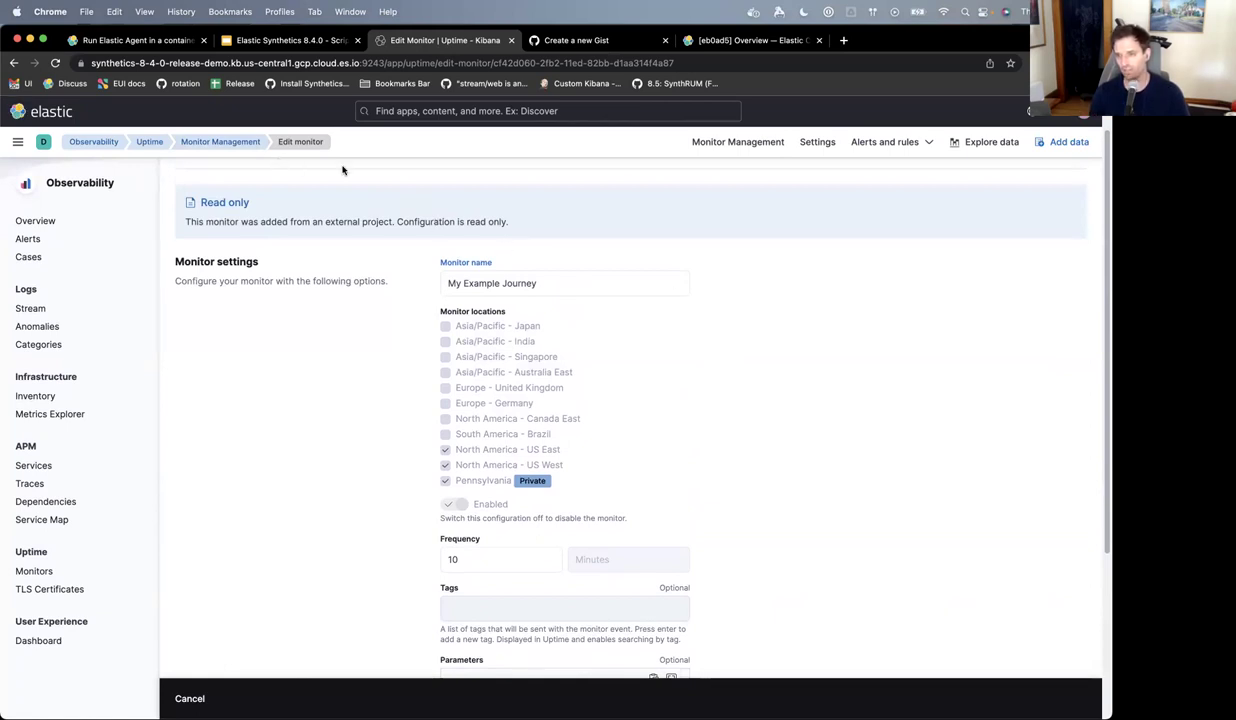
click(245, 142)
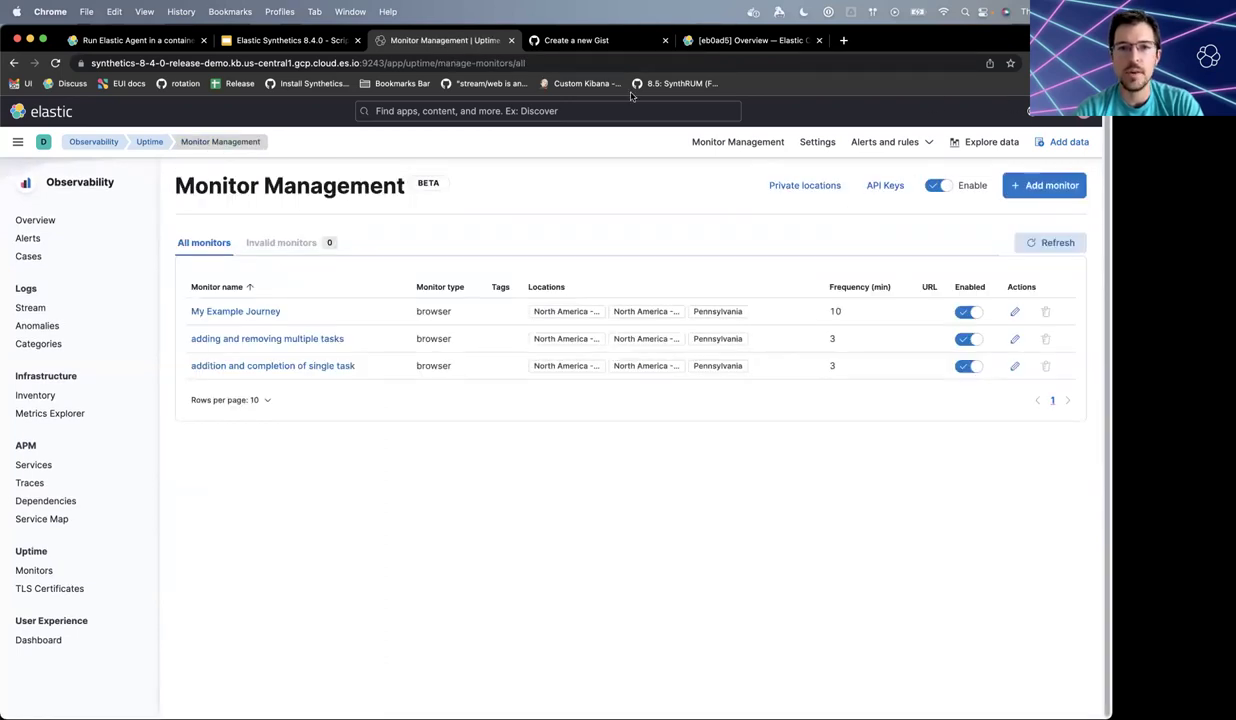
- Add a monitor named test-inline running from US East, US West and Pennsylvania
click(1048, 186)
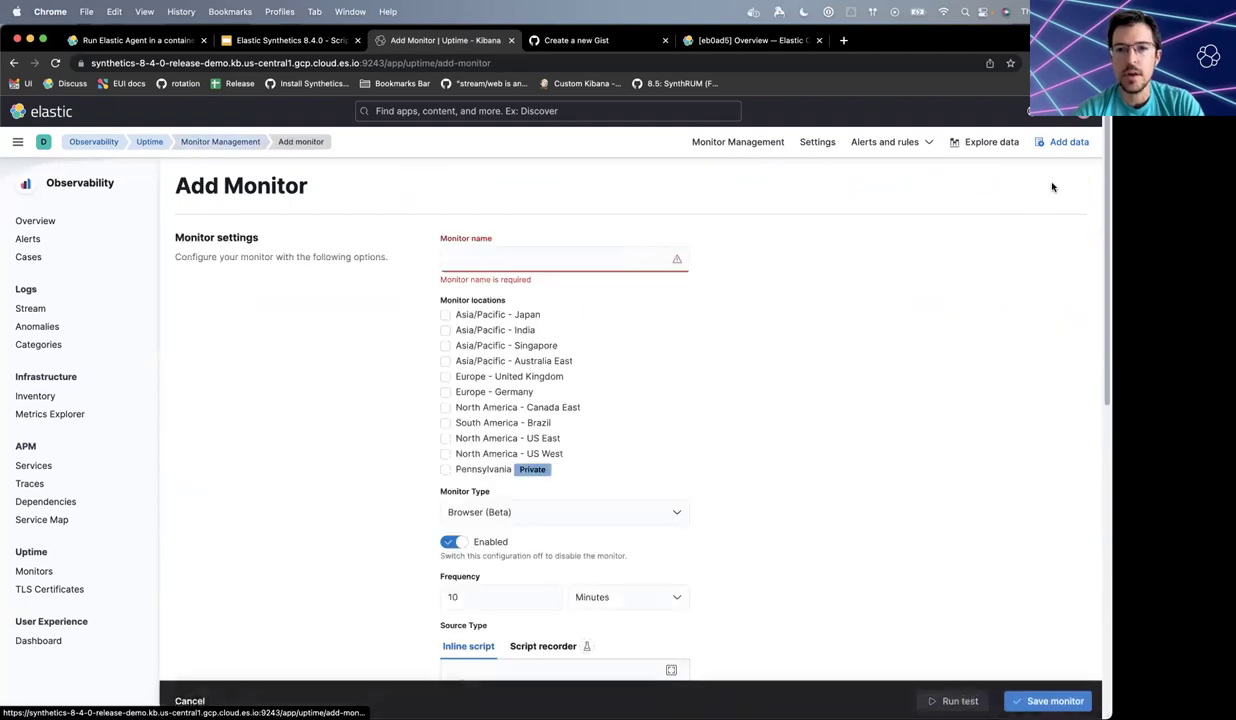
click(582, 257)
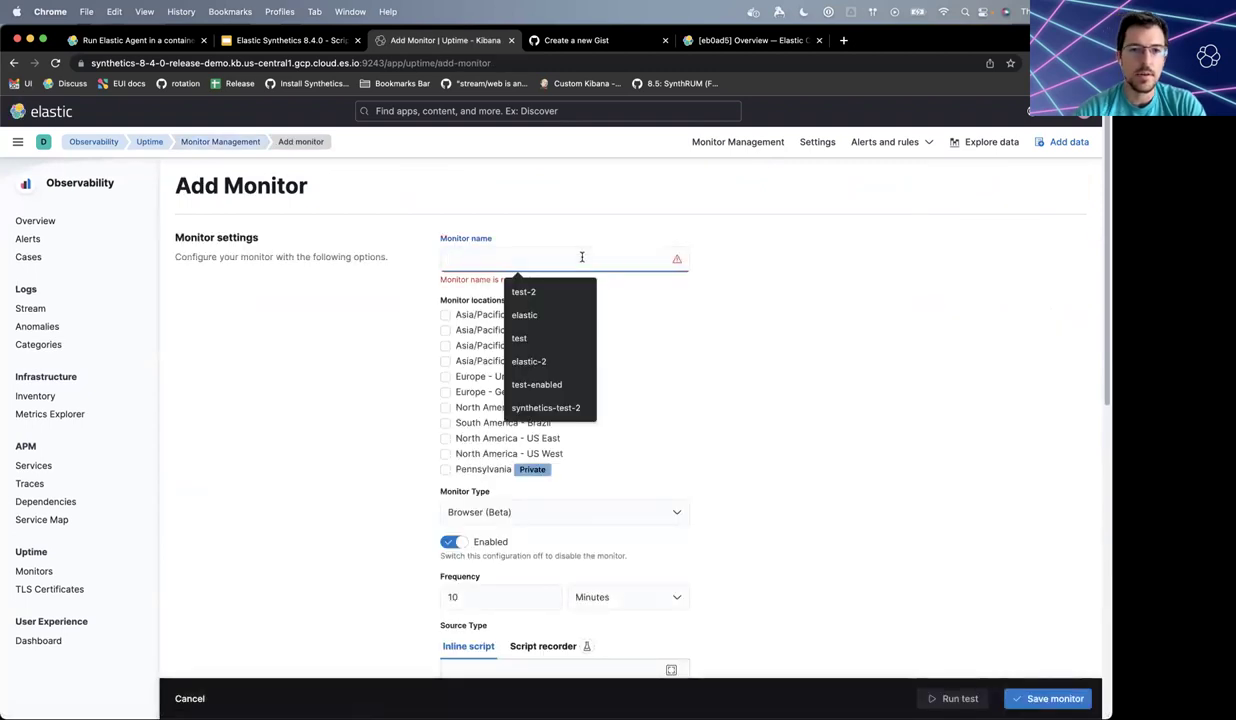
text(test-inline)
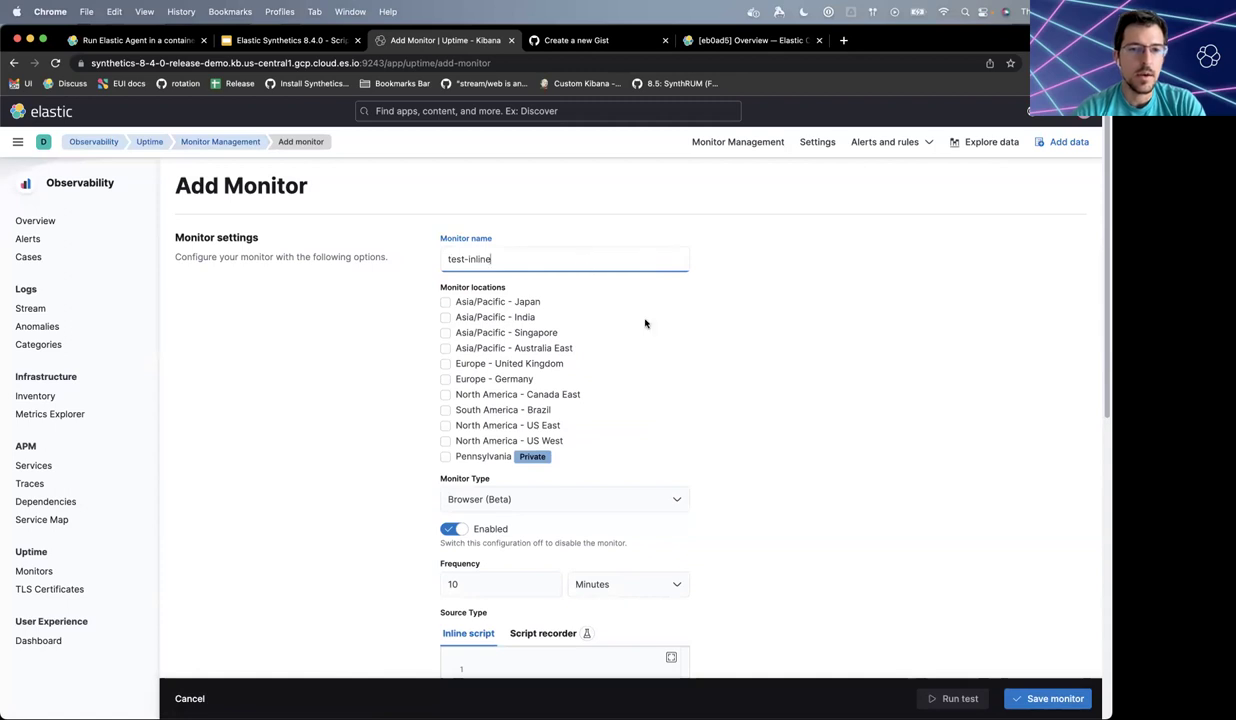
scroll(657, 334, down, 1)
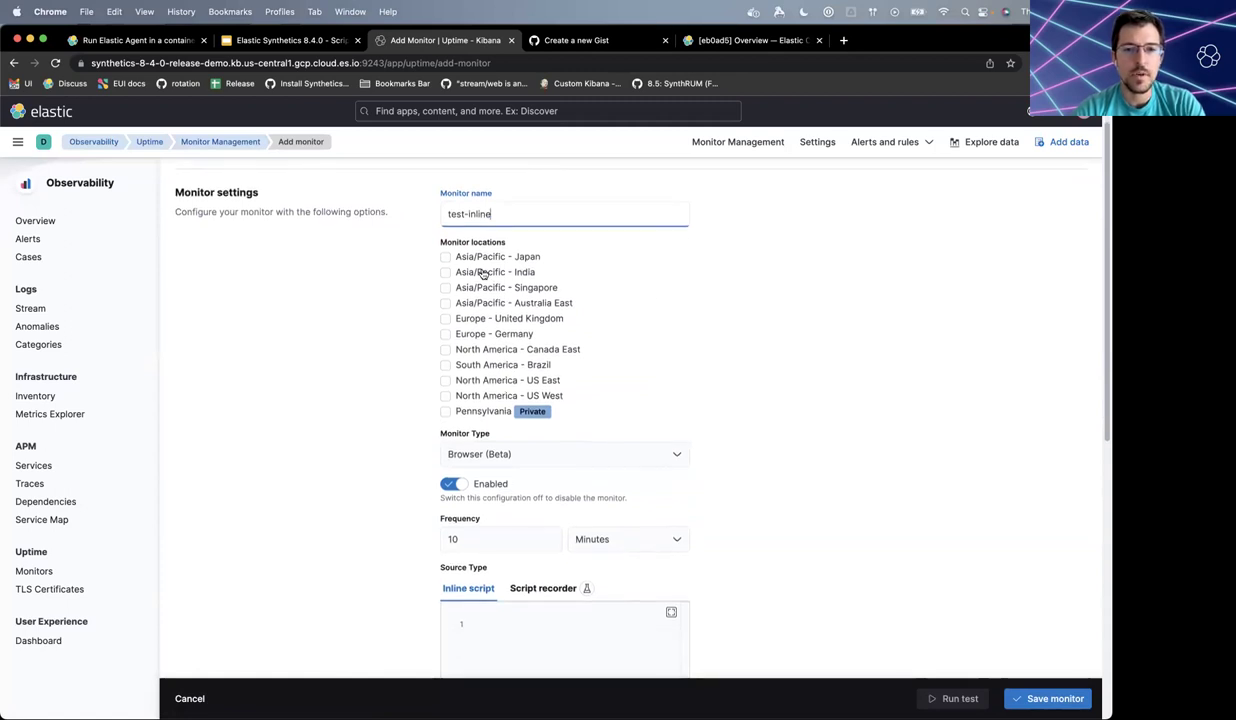
click(445, 380)
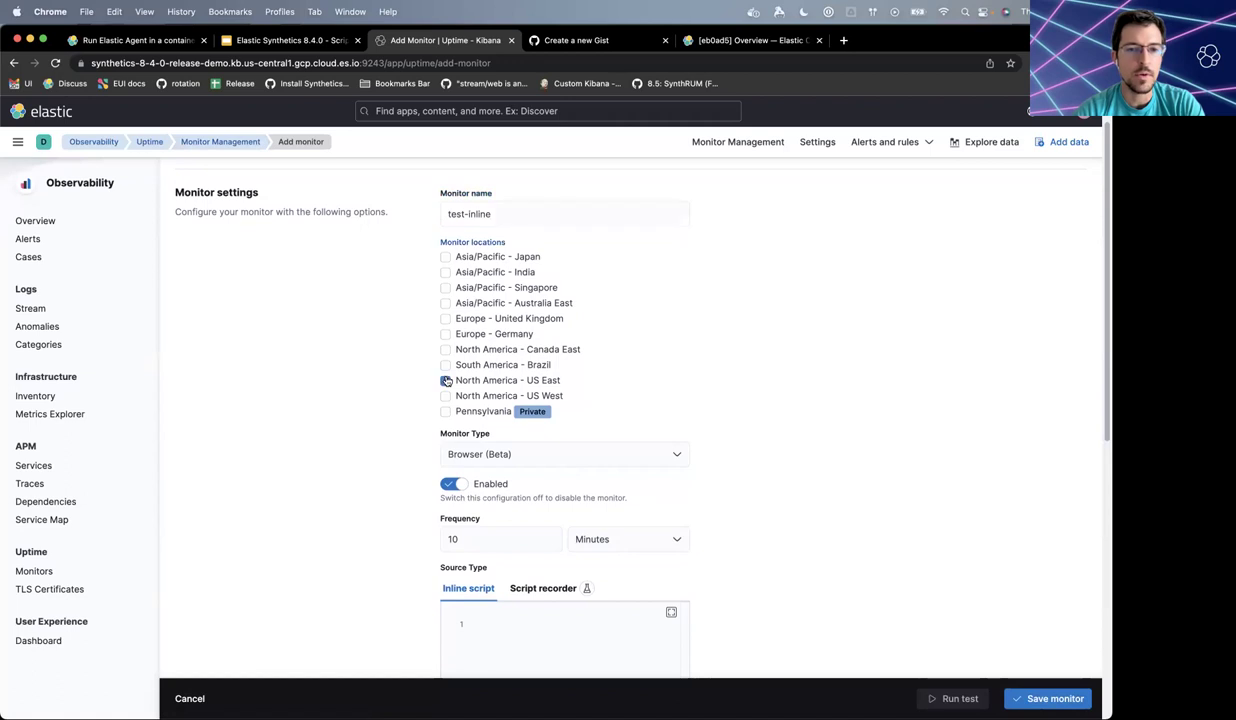
click(446, 396)
click(446, 412)
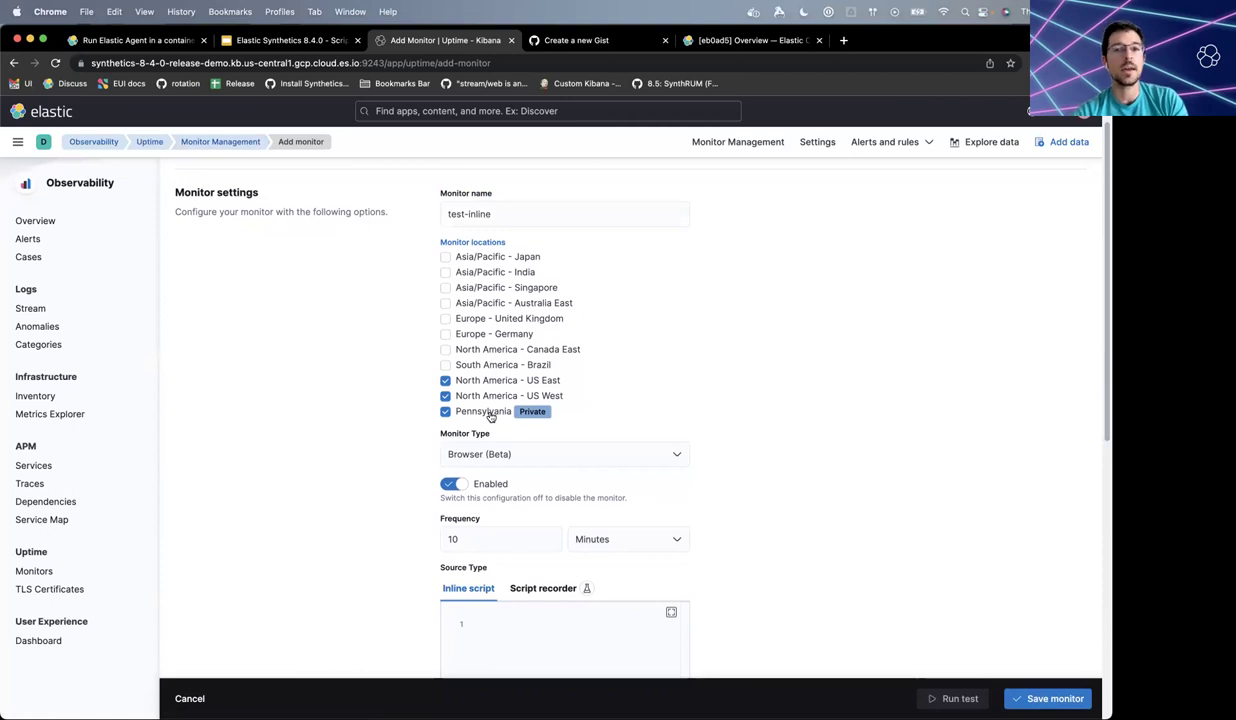
- Keep Browser as the monitor type and place the caret in the Inline script editor
key(super+grave)
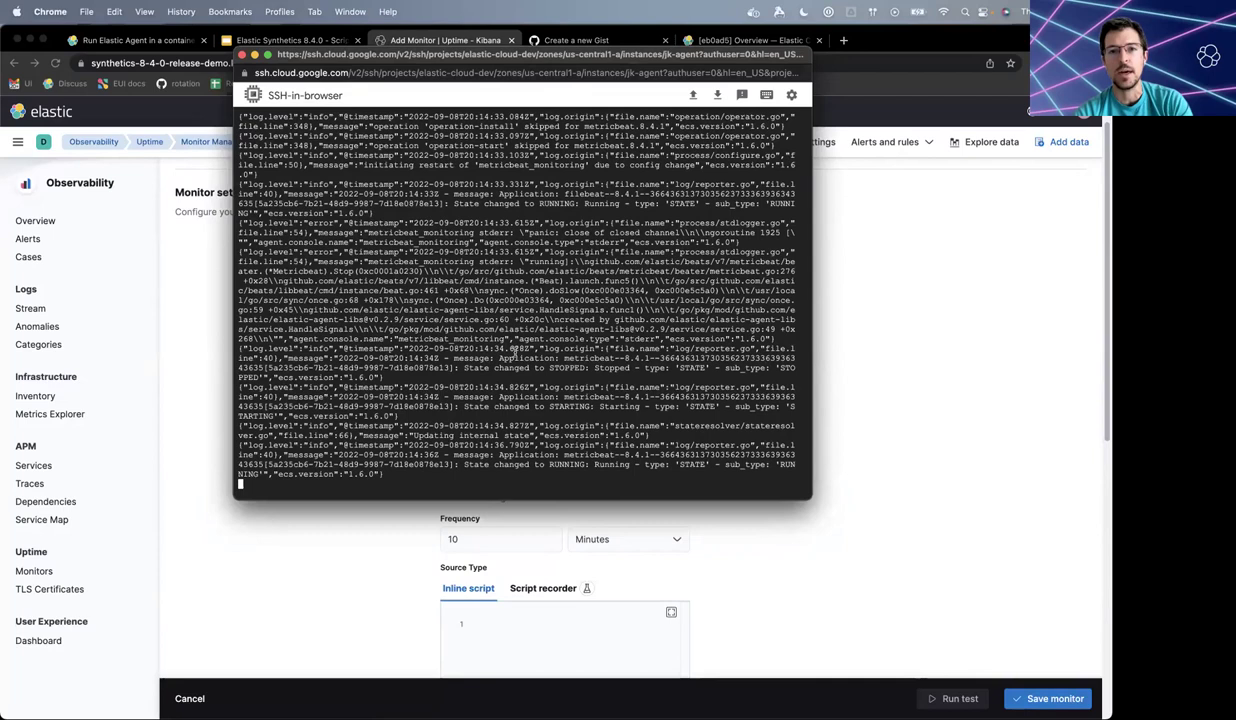
click(917, 395)
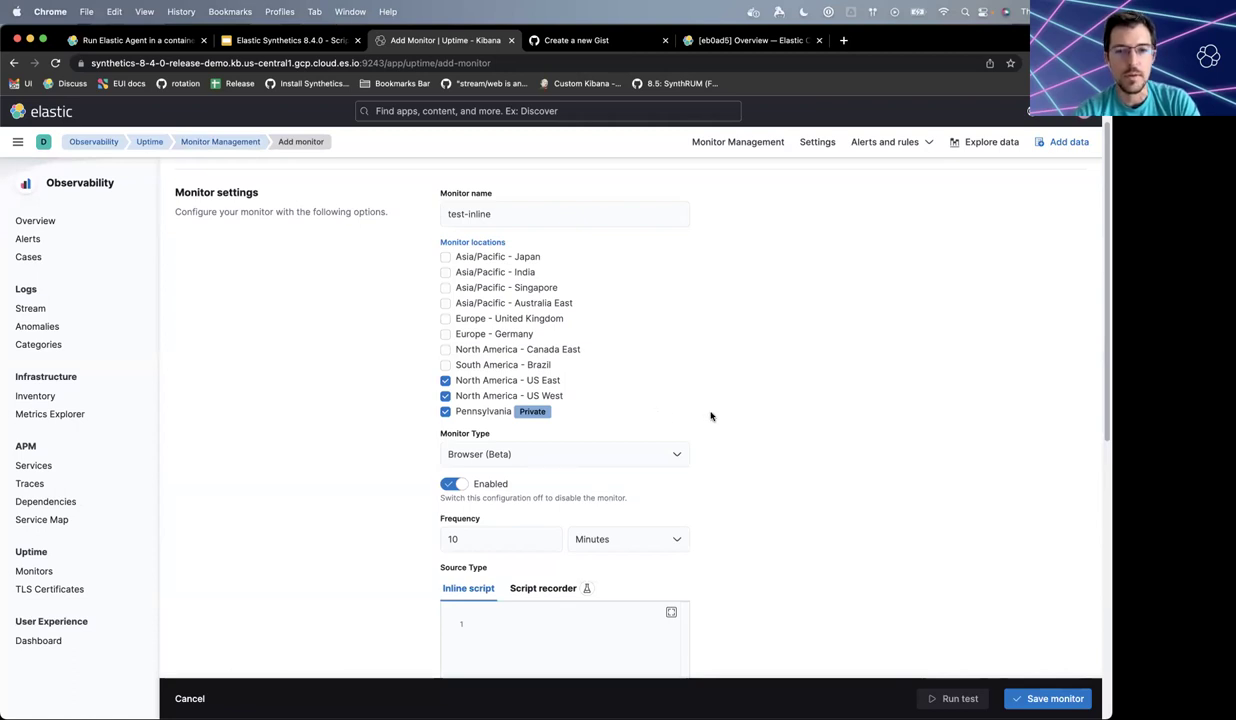
scroll(711, 416, down, 1)
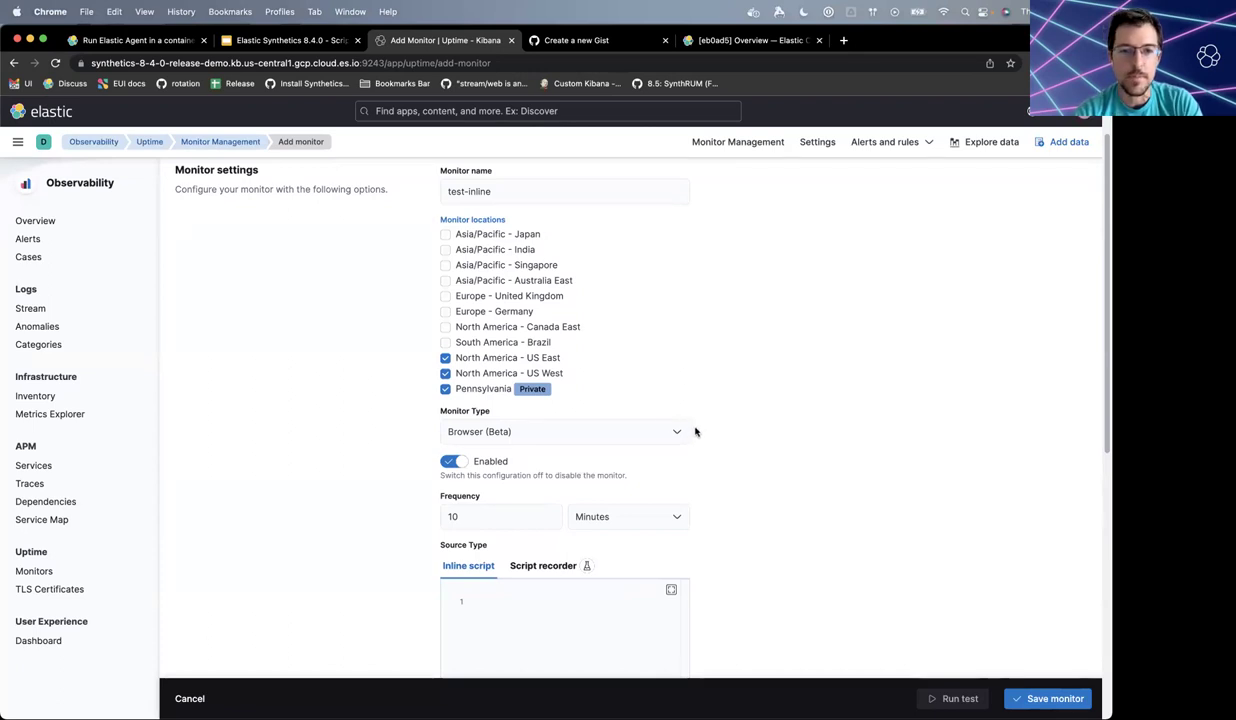
click(680, 433)
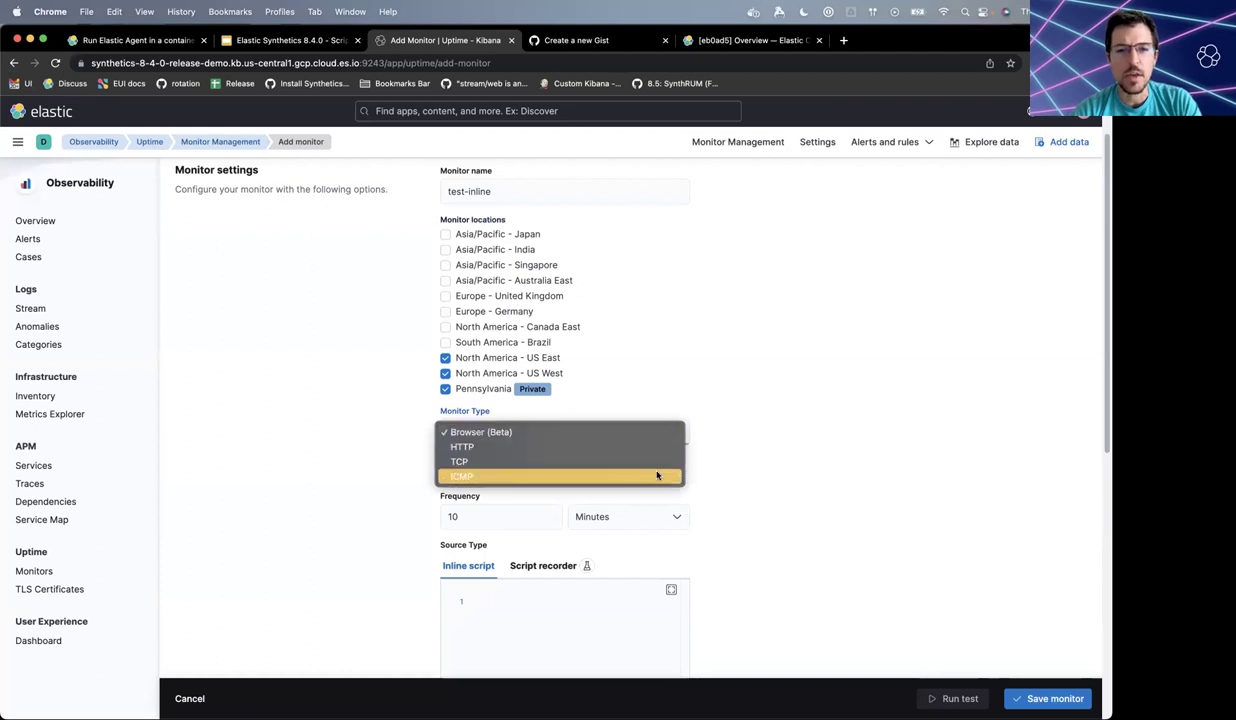
click(751, 455)
scroll(751, 455, down, 3)
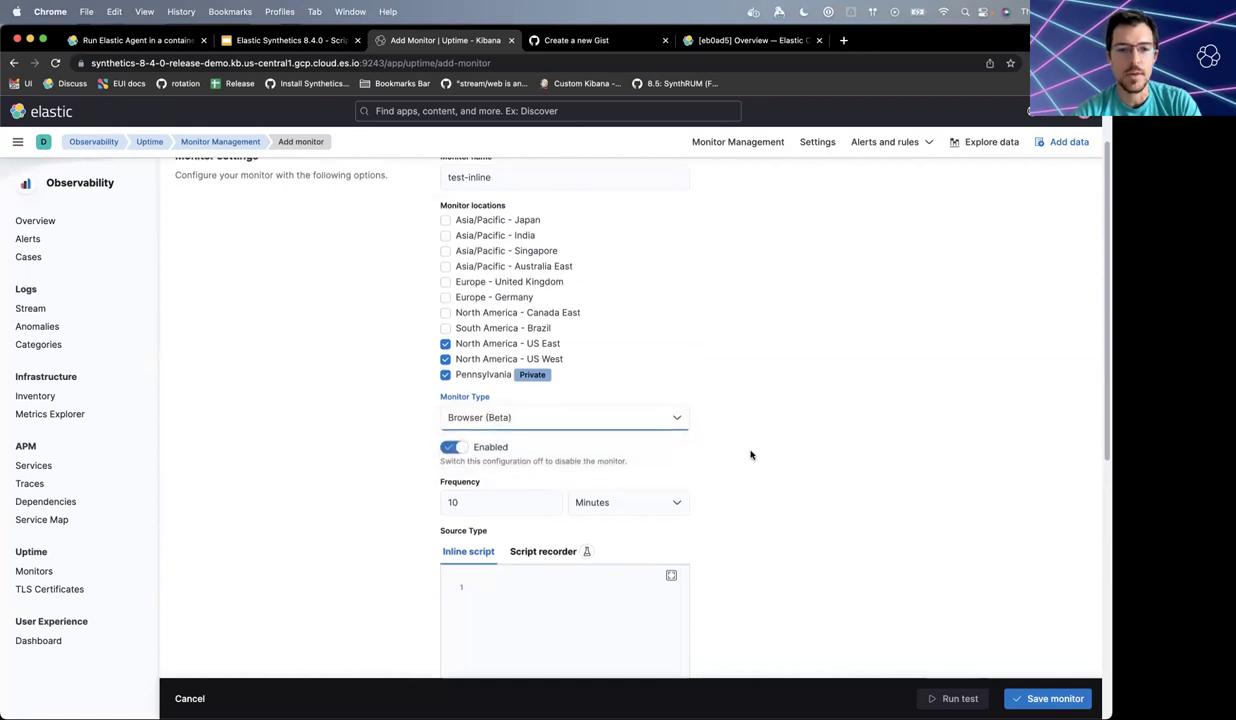
scroll(751, 455, down, 1)
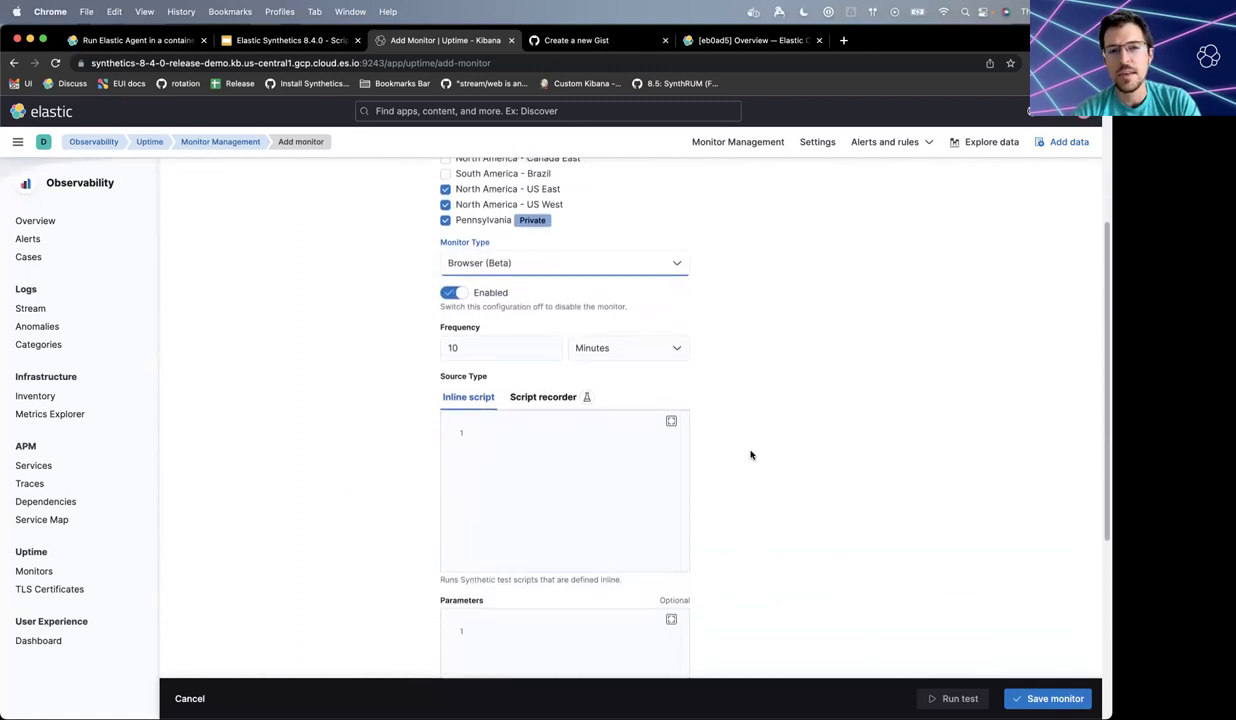
click(616, 455)
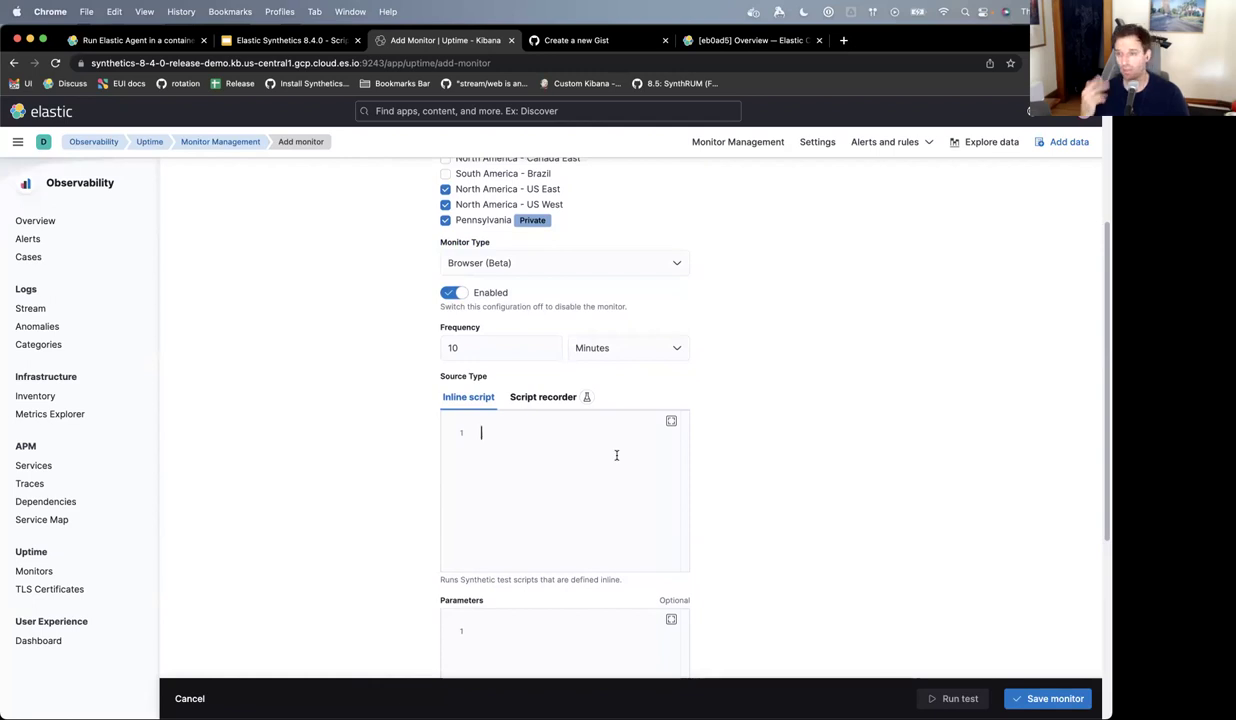
key(super+Tab)
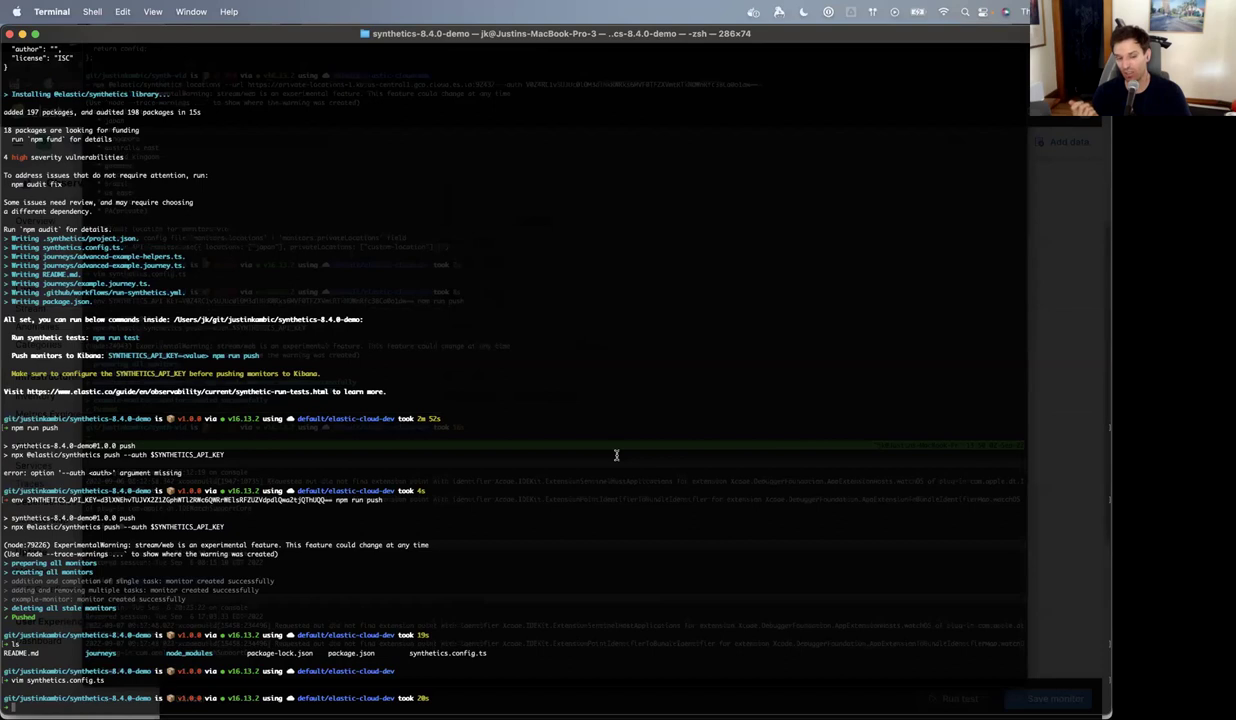
- List the journeys folder and open journeys/example.journey.ts in vim
text(ls journeys)
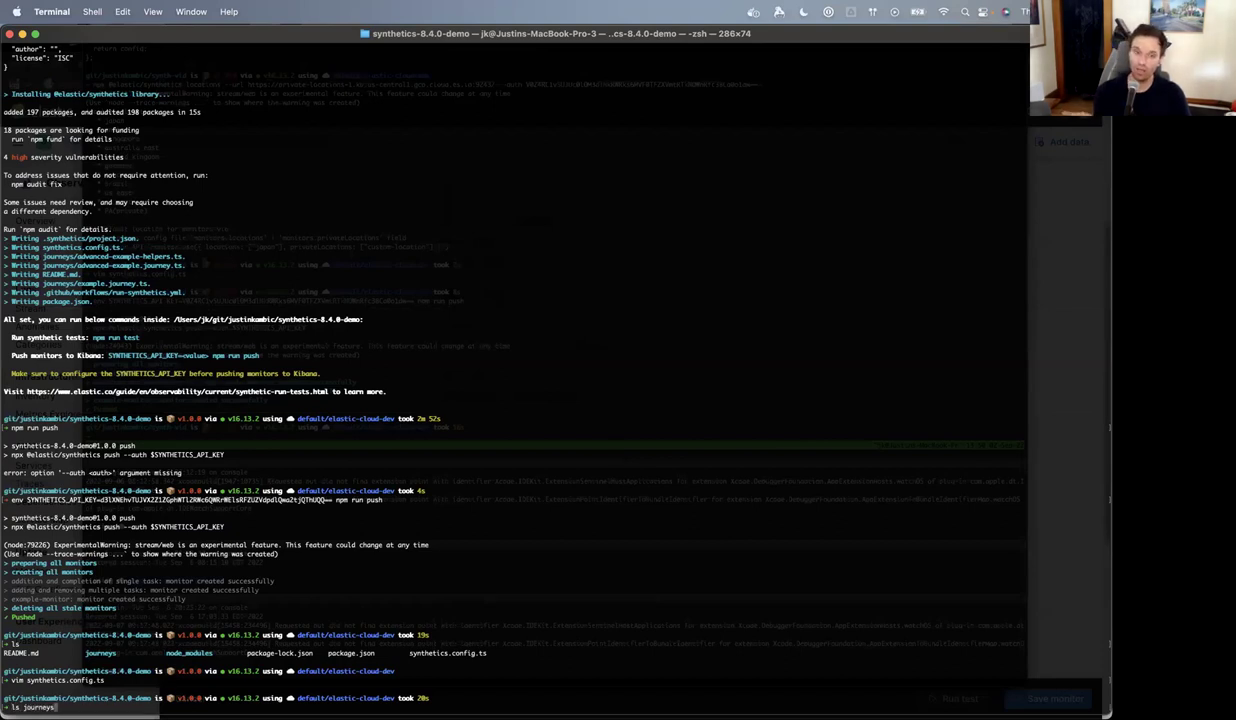
key(Return)
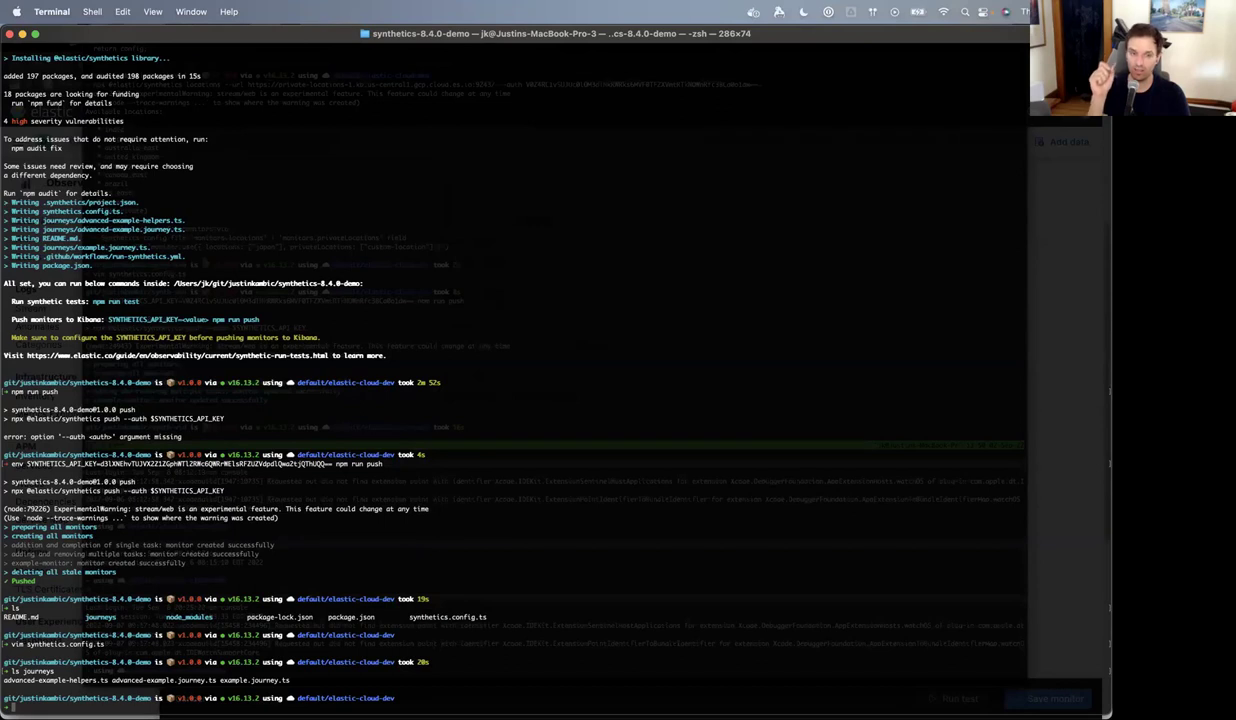
text(v)
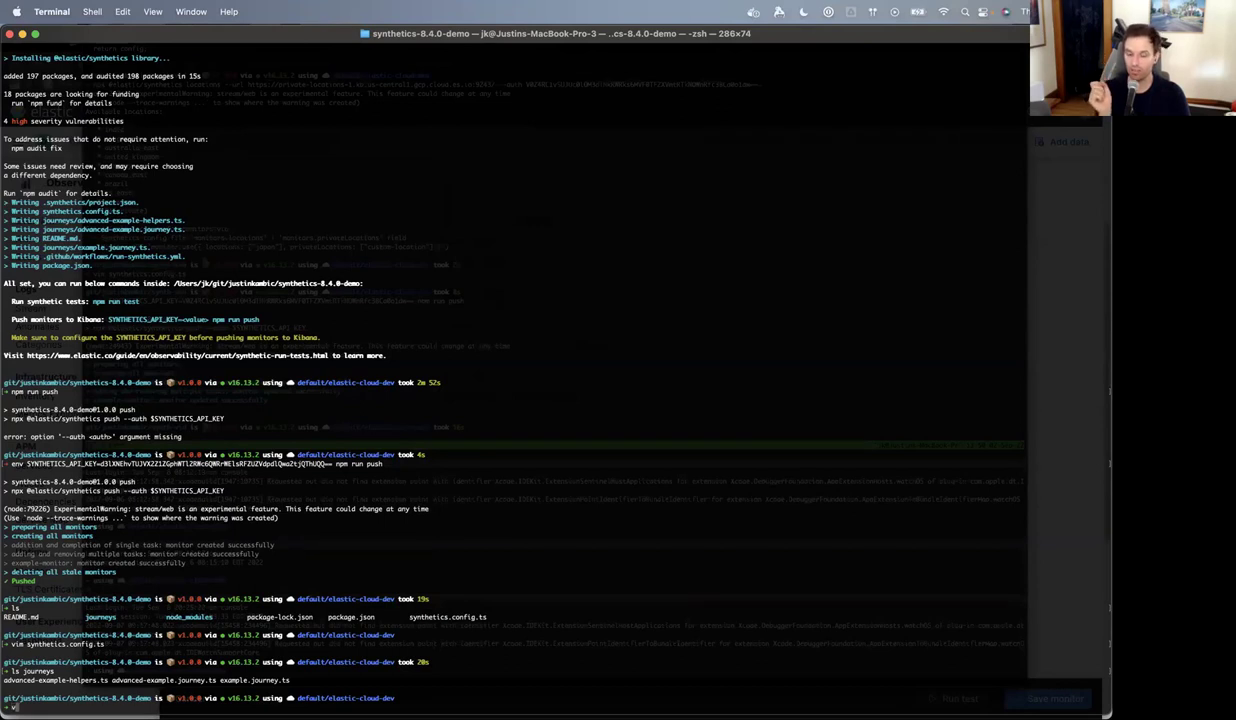
text(im journeys/)
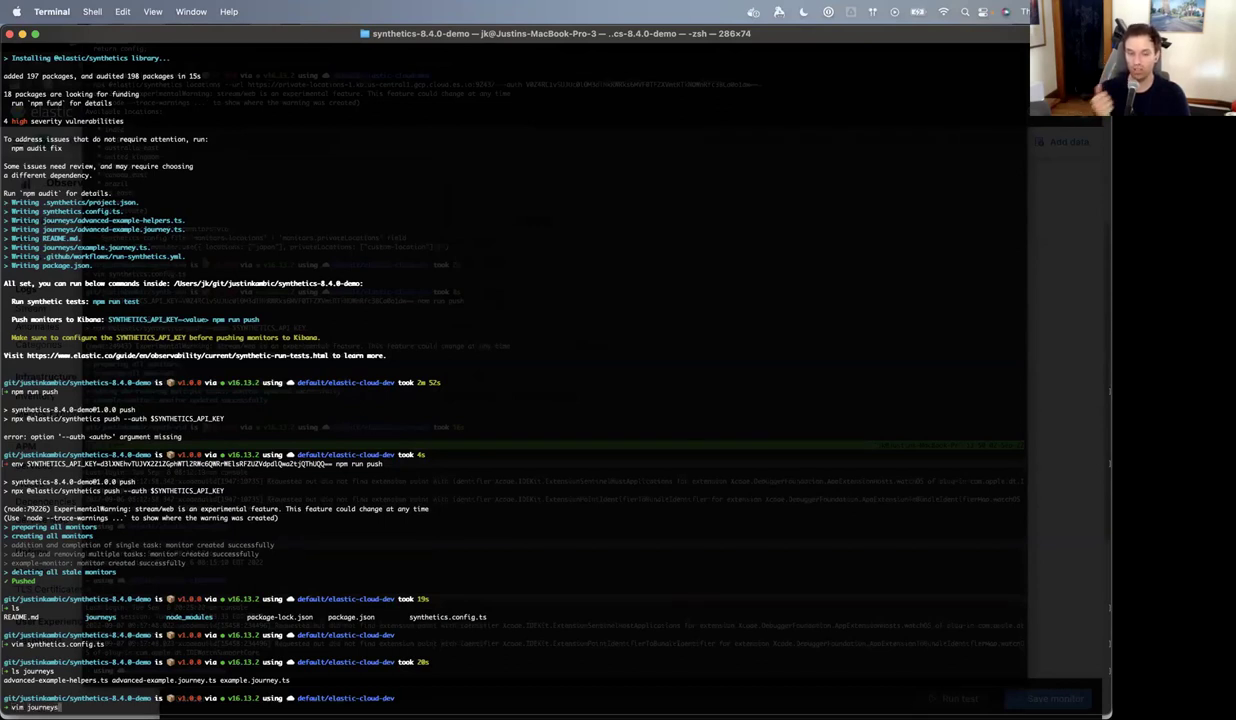
text(example.journey.ts)
key(Return)
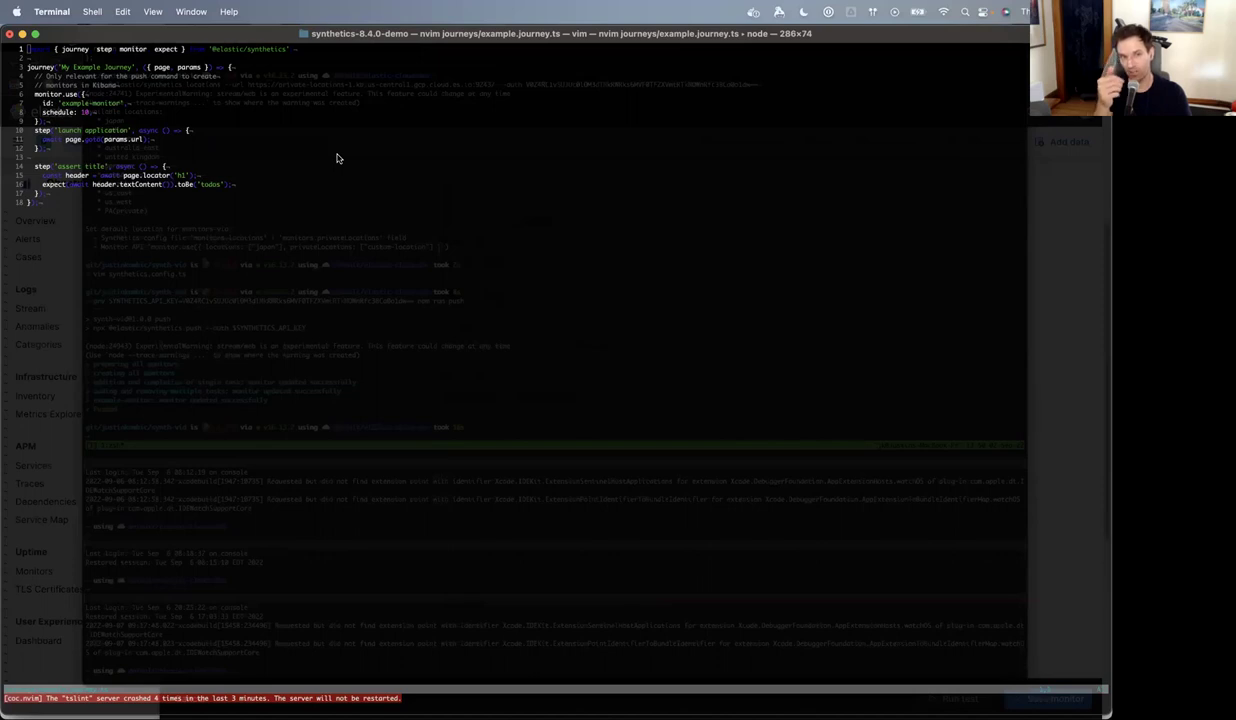
- Select lines 10–17 holding the two journey steps and yank them
key(j)
key(j)
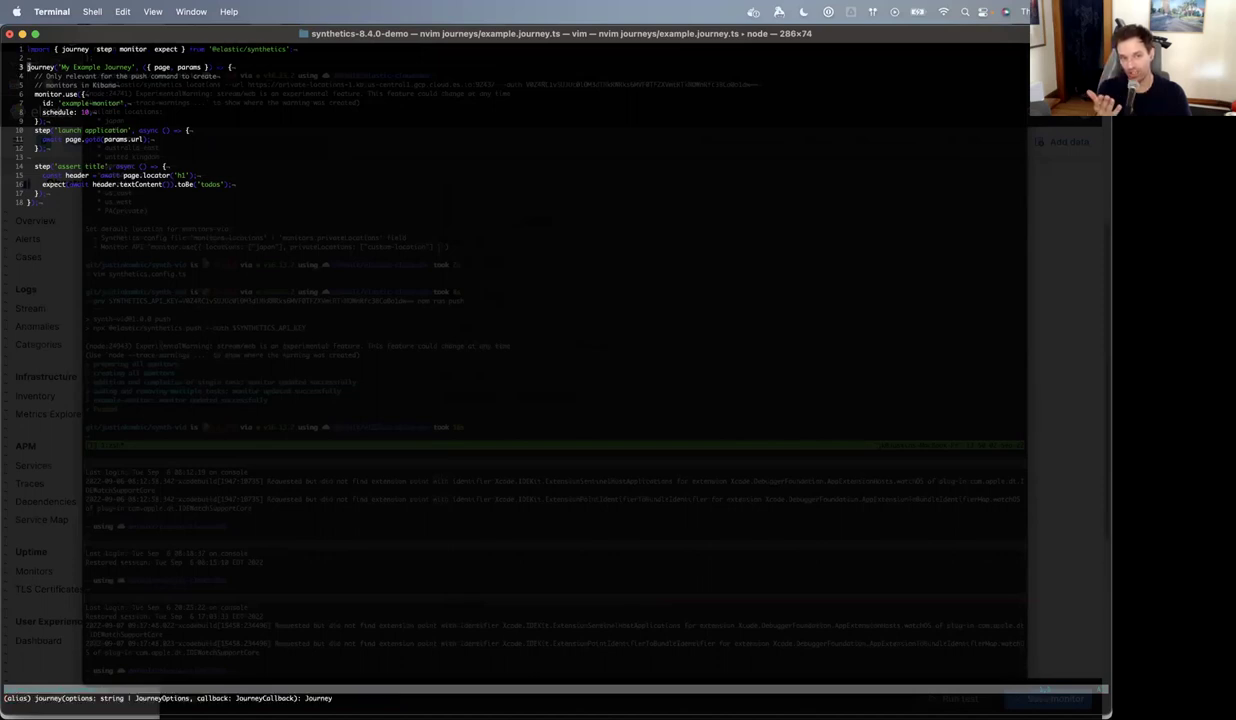
key(j)
key(j)
key(j)
key(j)
key(j)
key(j)
key(j)
key(shift+v)
key(j)
key(j)
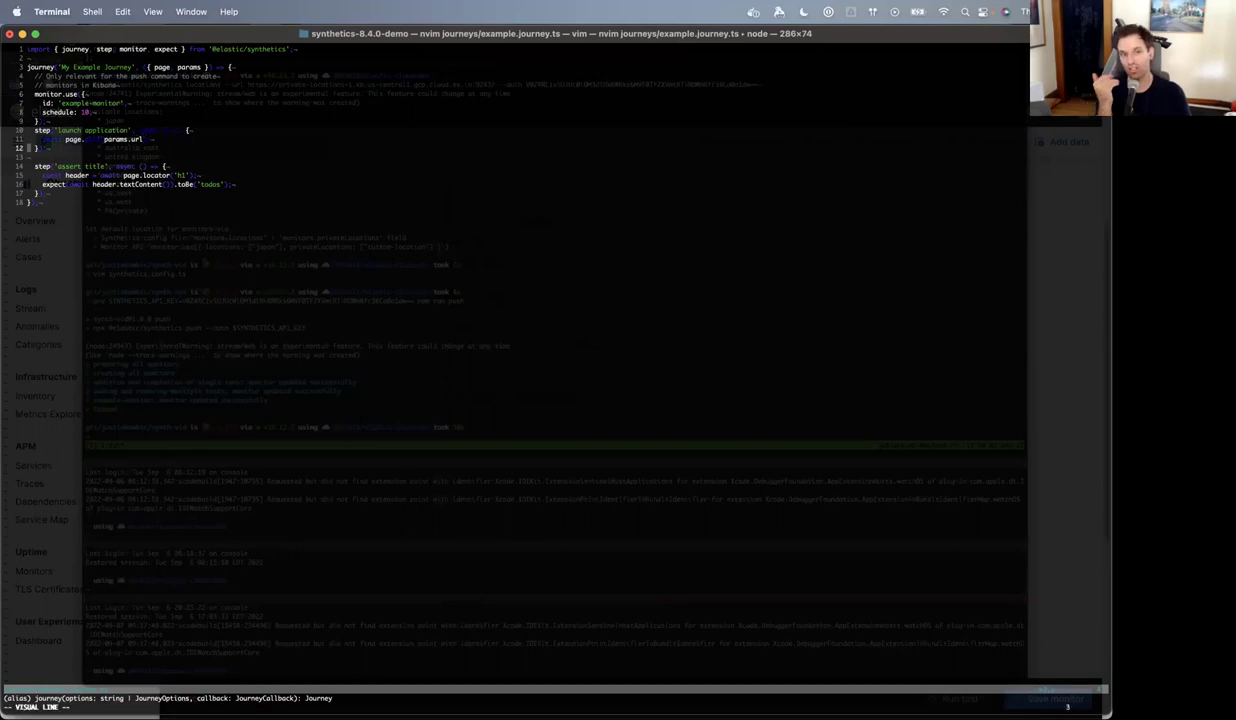
key(Escape)
key(j)
key(shift+v)
key(j)
key(j)
key(j)
key(j)
key(Escape)
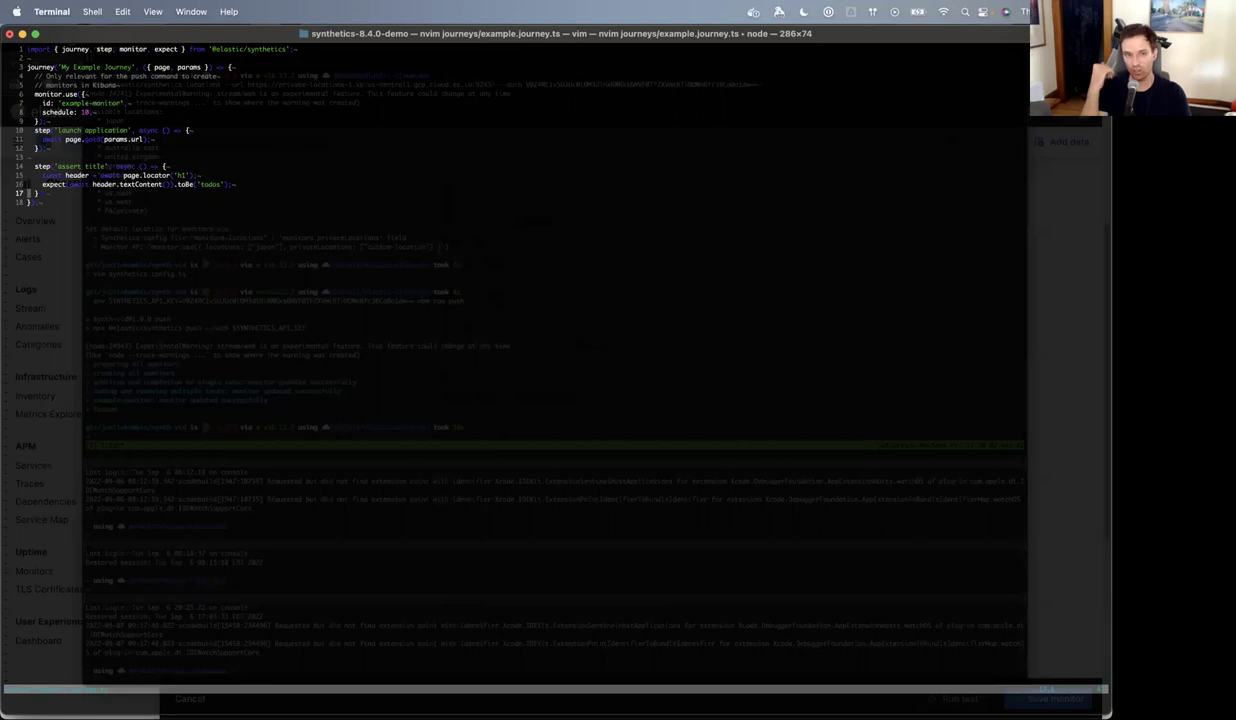
key(shift+v)
key(k)
key(k)
key(k)
key(k)
key(k)
key(k)
key(k)
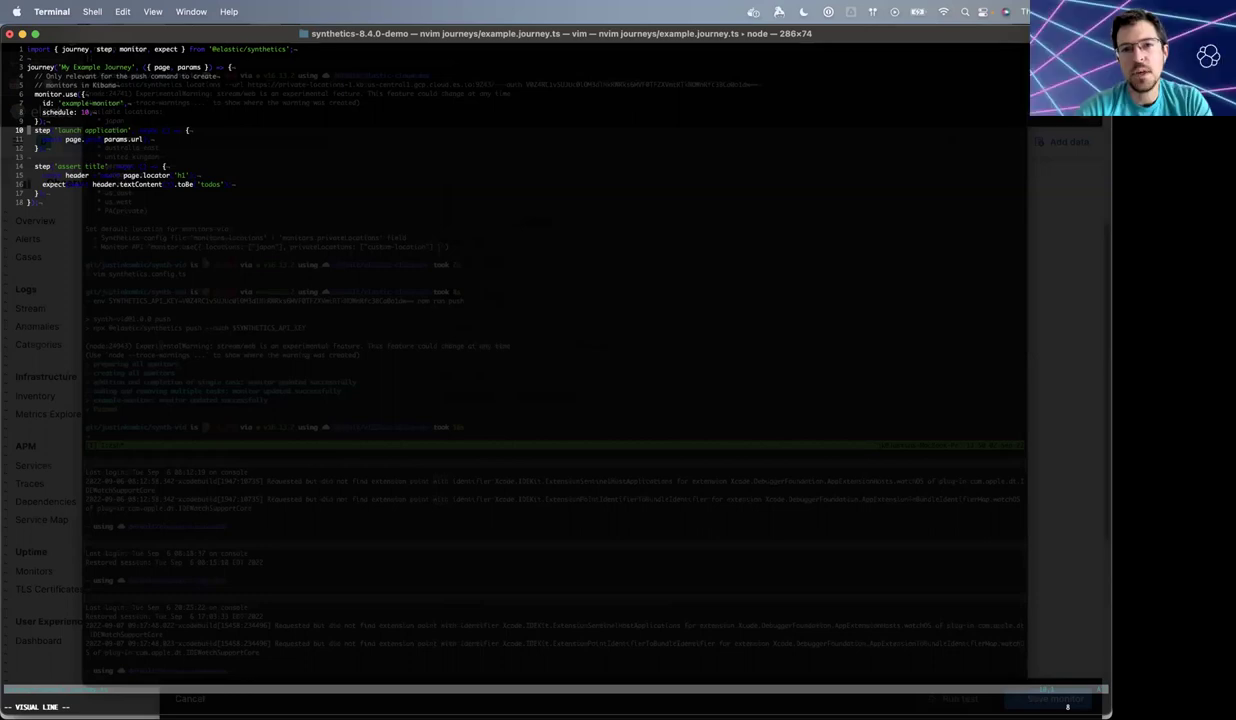
key(j)
key(k)
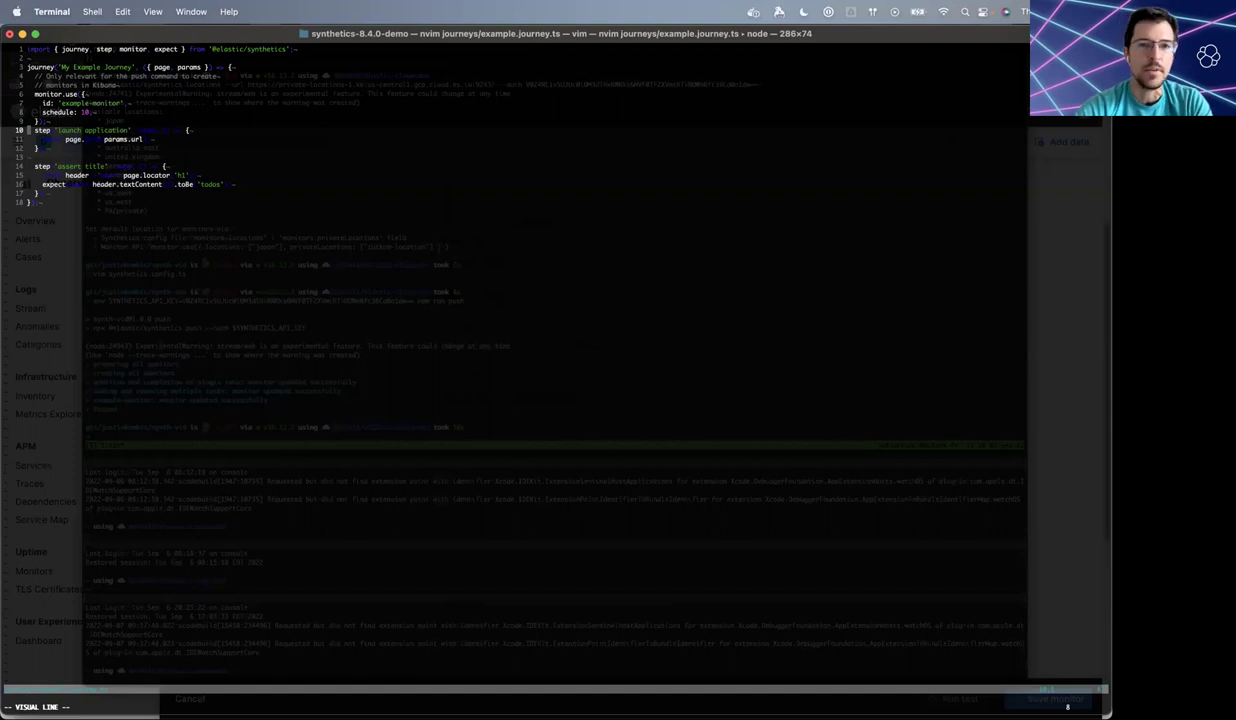
key(y)
key(super+Tab)
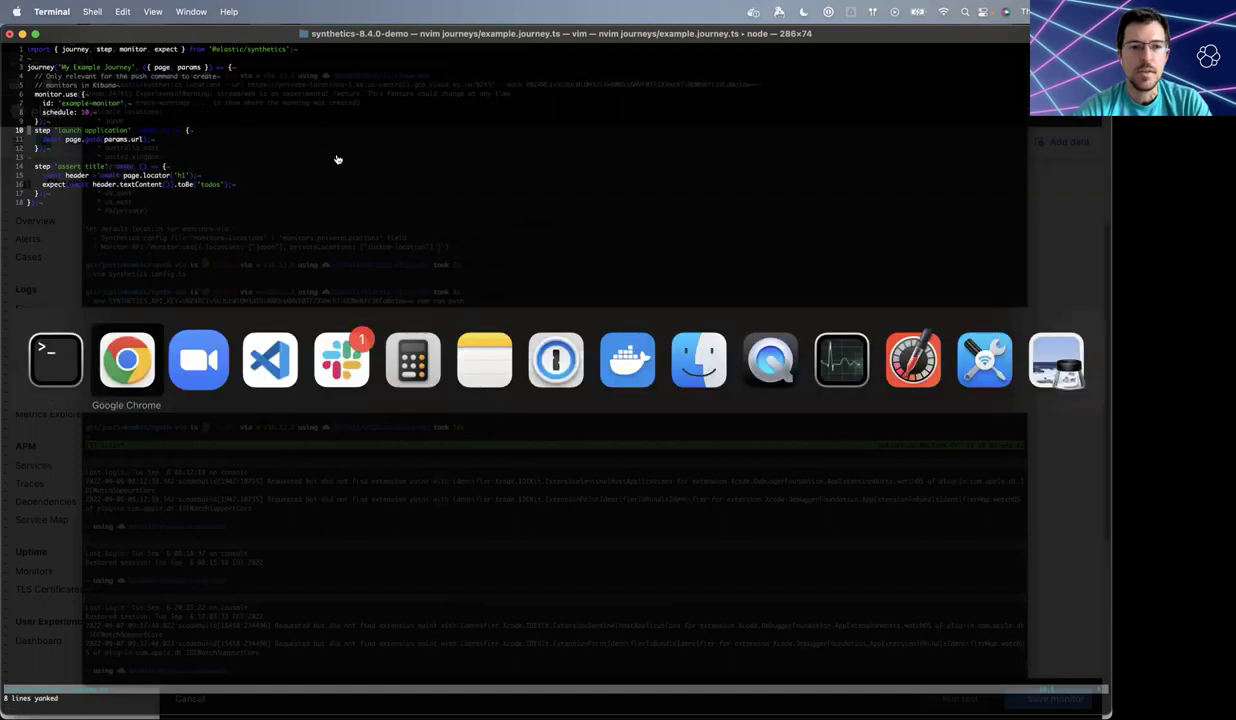
text(step('launch application', async () => {     await page.goto(params.url);   });    step('assert title', async () => {     const header = await page.locator('h1');     expect(await header.textContent()).toBe('todos');   });)
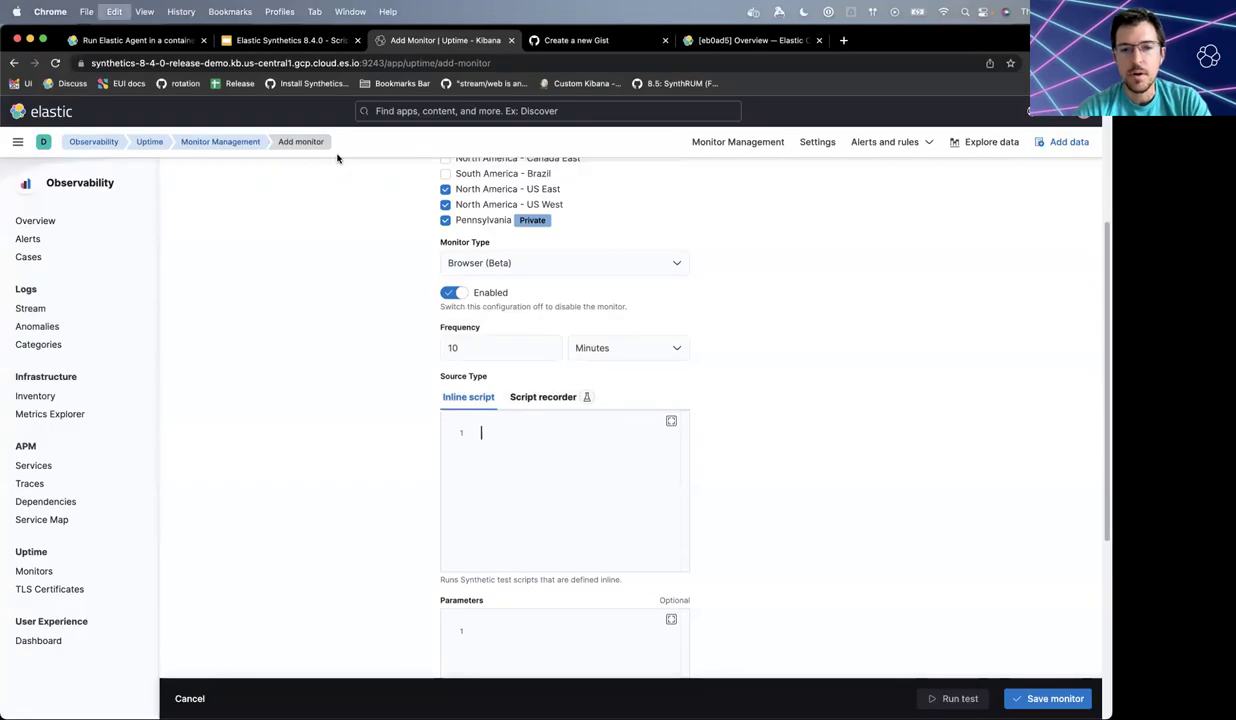
key(super+Up)
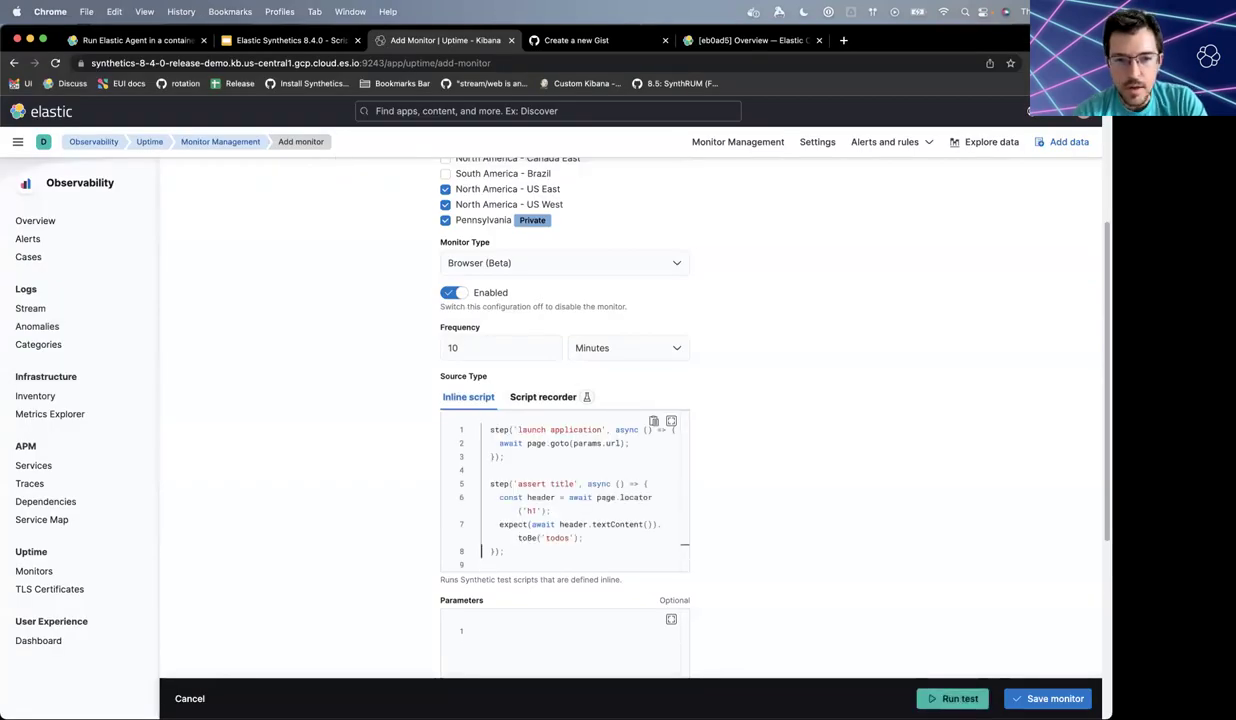
key(super+Down)
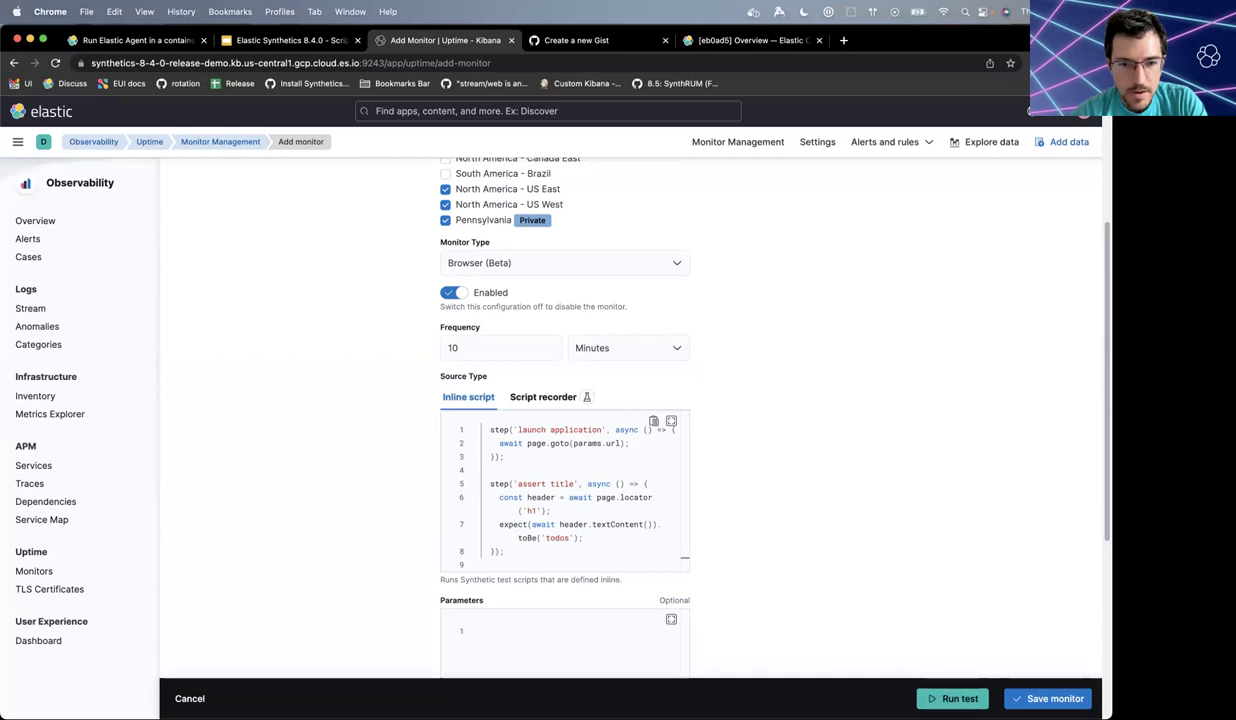
scroll(896, 356, down, 5)
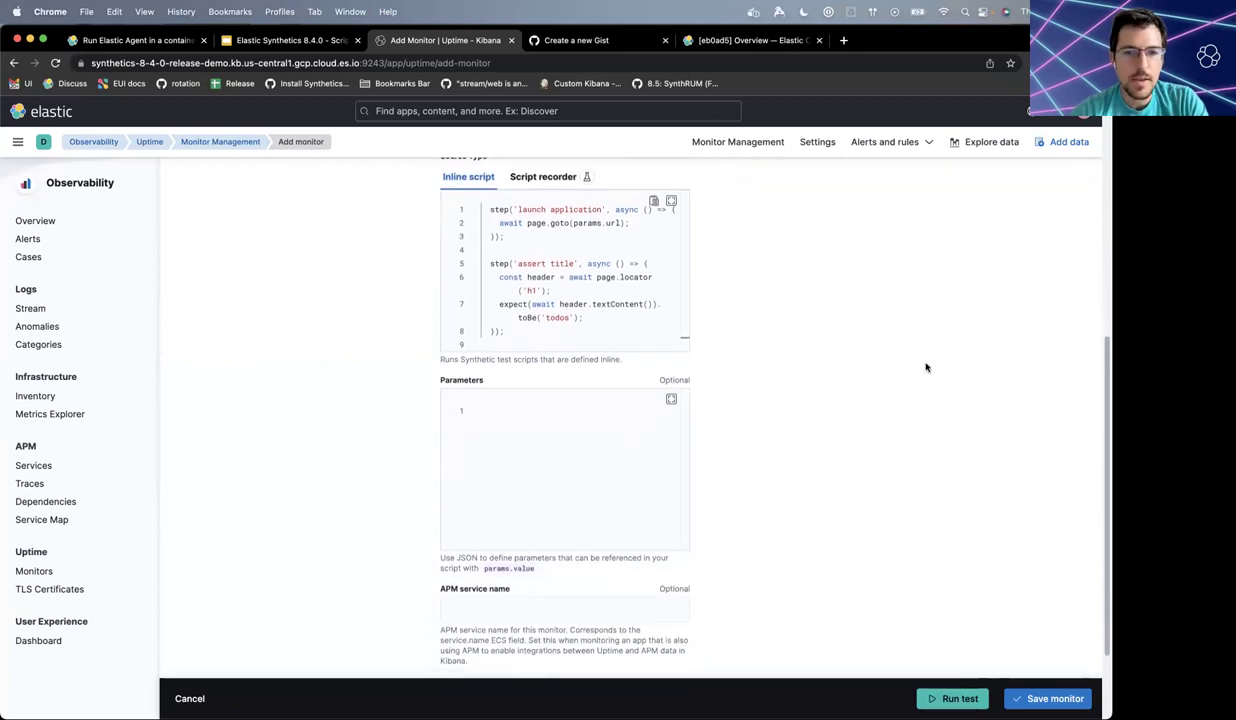
click(579, 429)
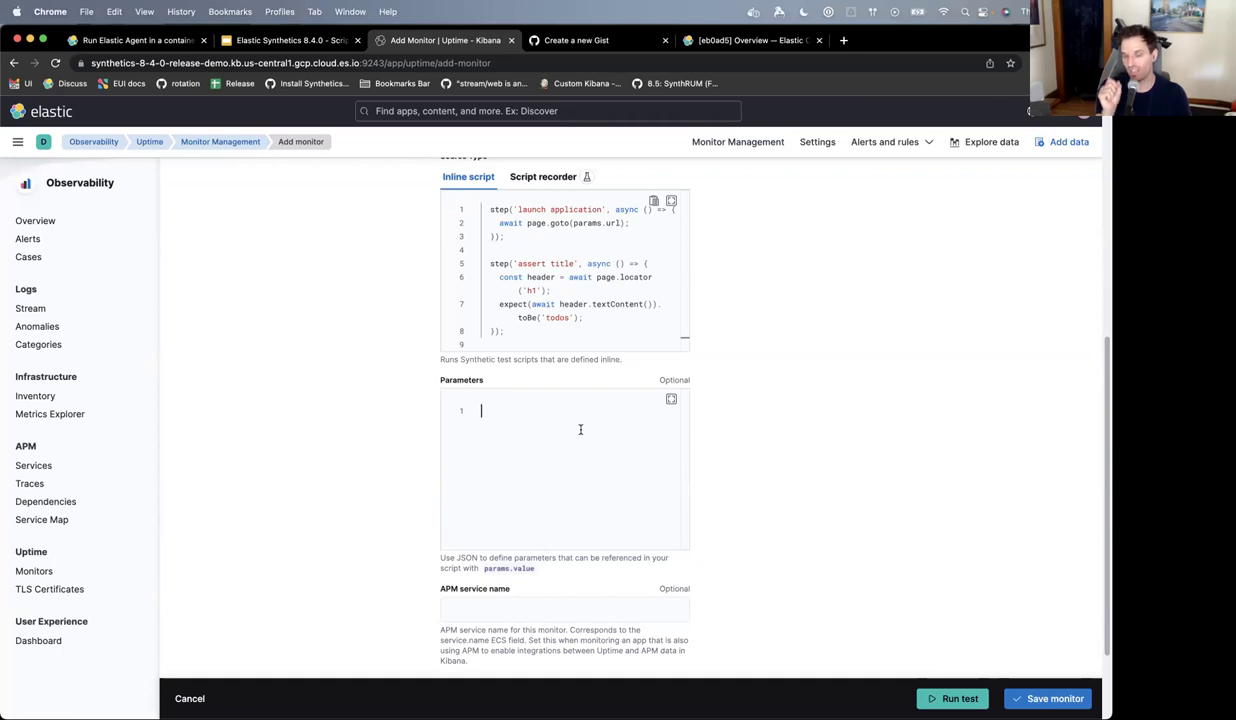
click(580, 223)
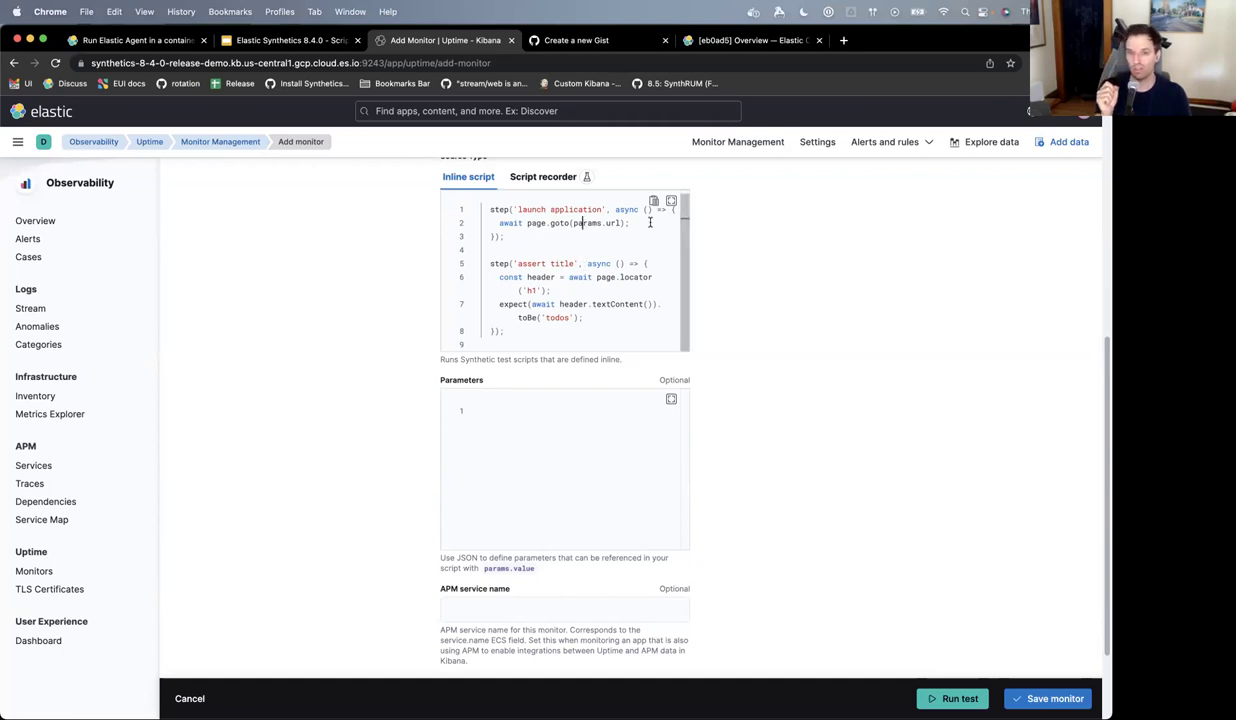
double_click(585, 223)
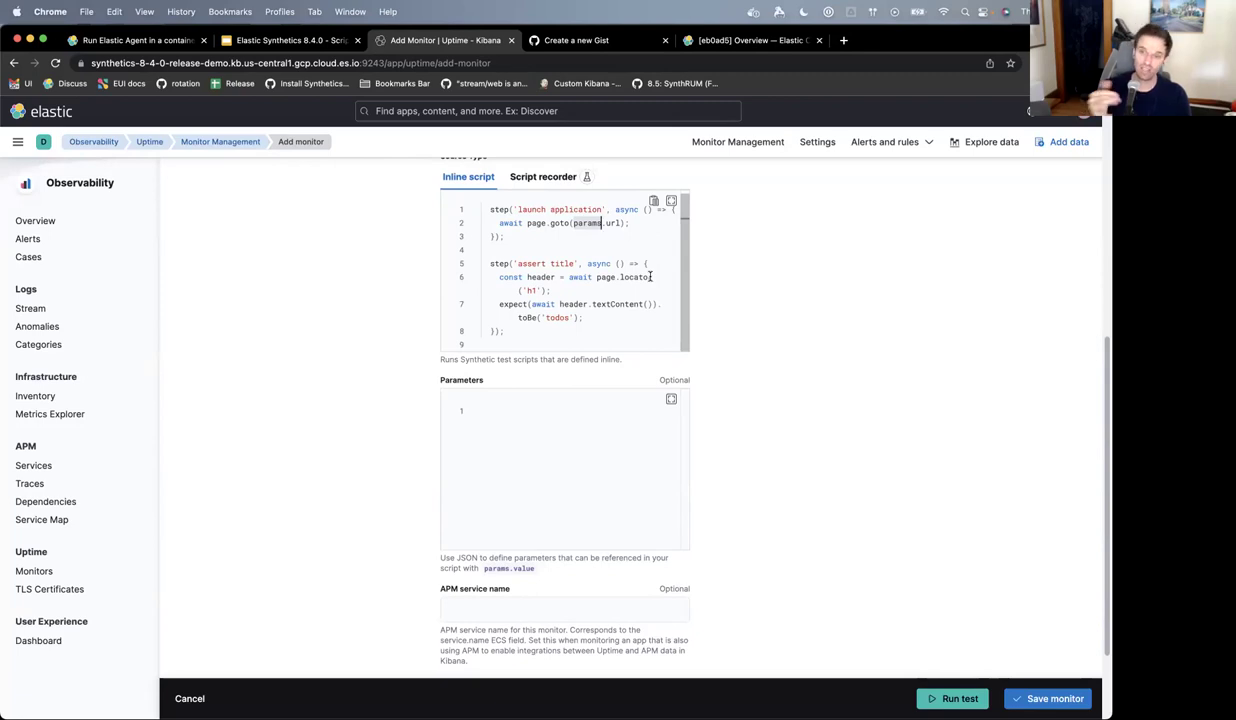
click(549, 477)
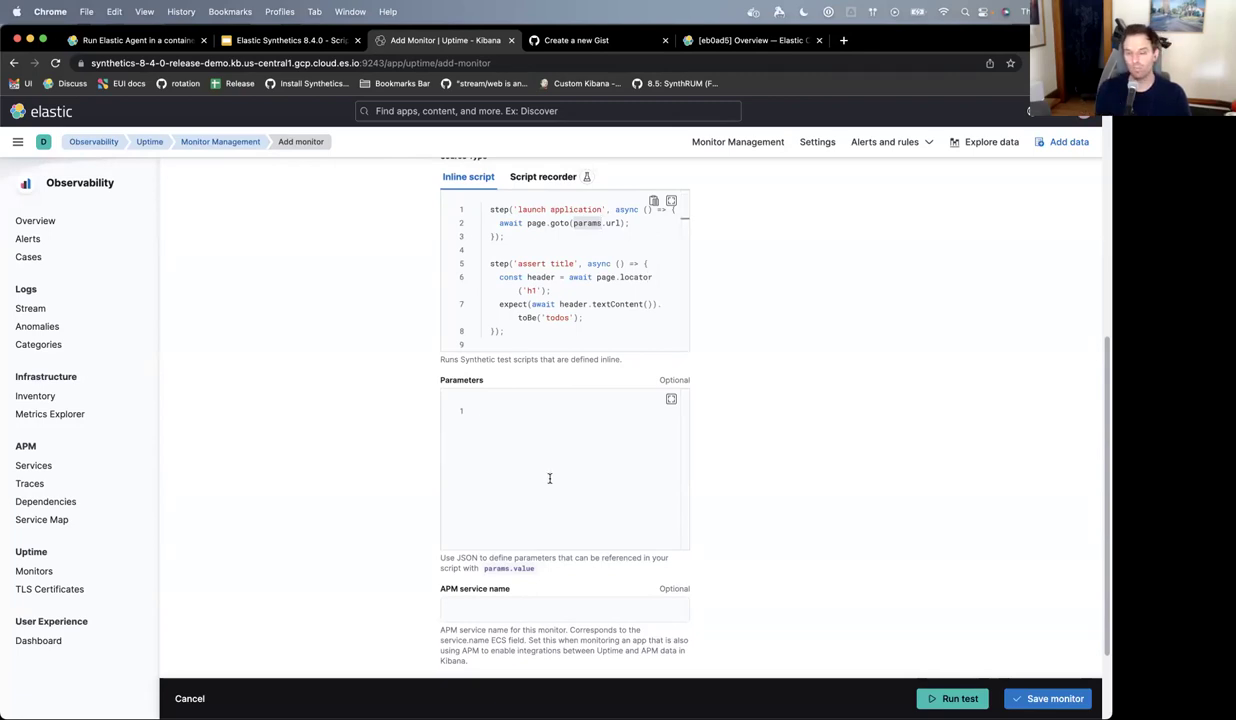
text({)
key(Return)
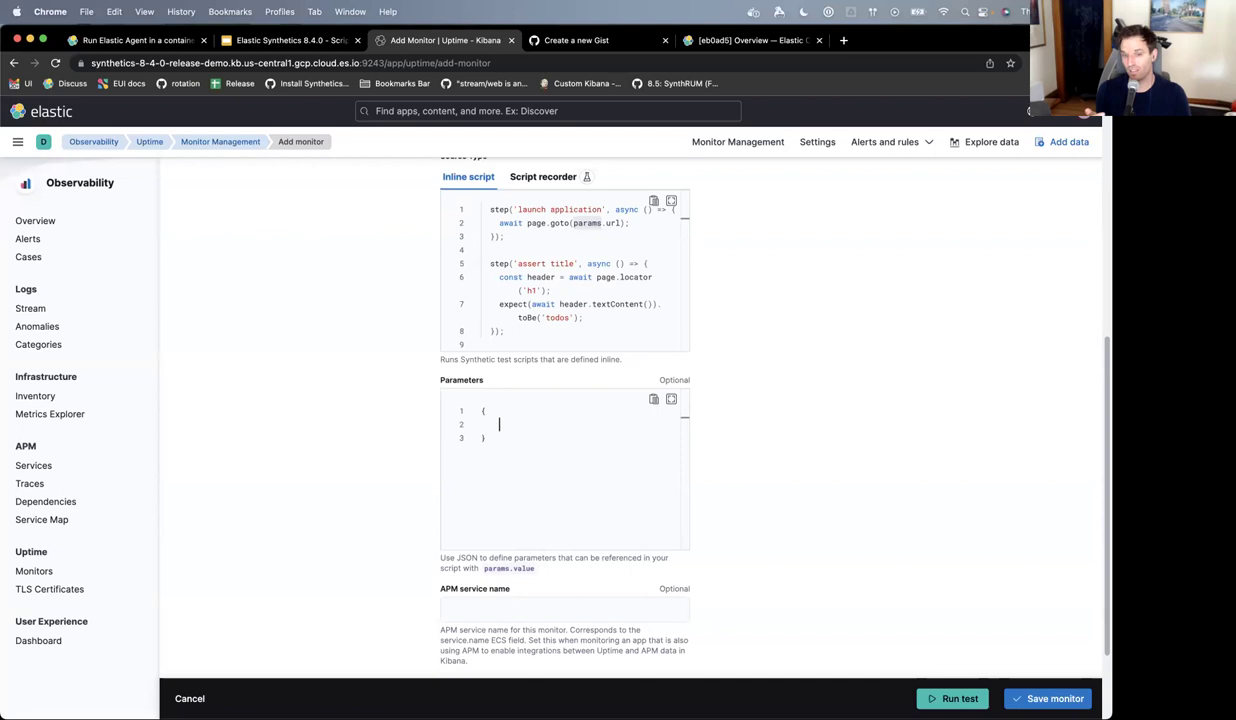
text(ur)
key(BackSpace)
key(BackSpace)
text("url": "https://www.elastic.co")
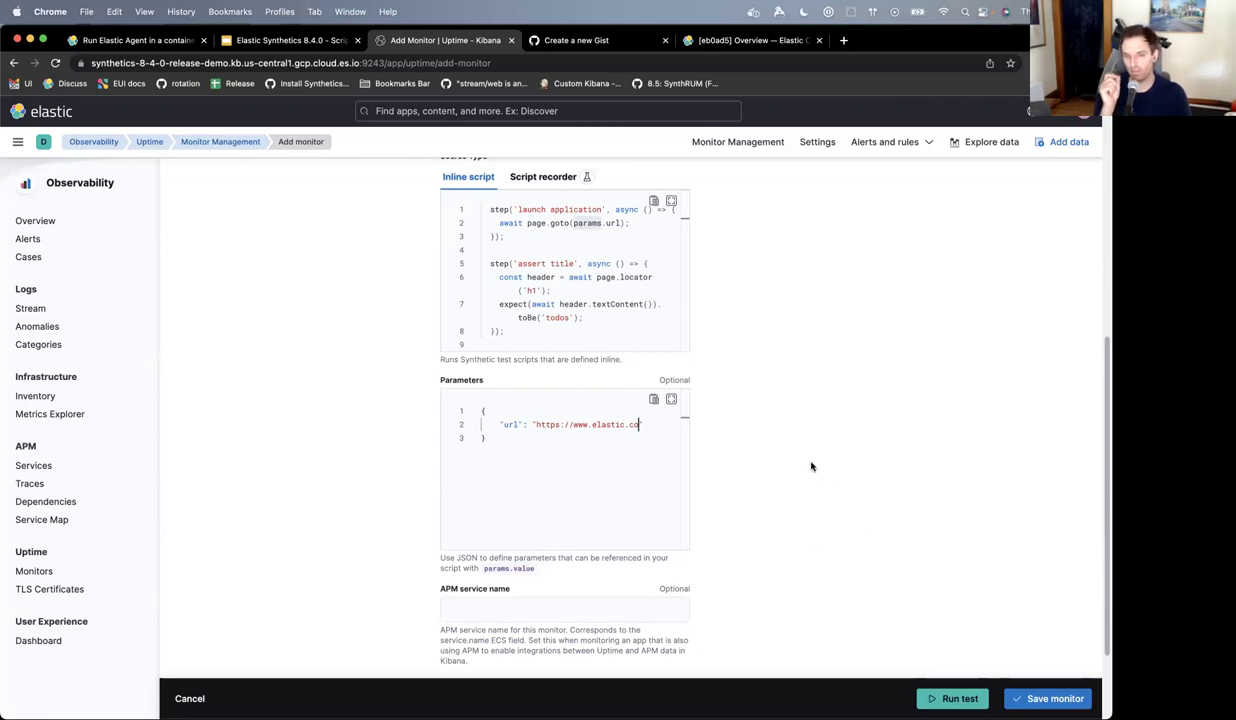
text(",)
key(Return)
text(")
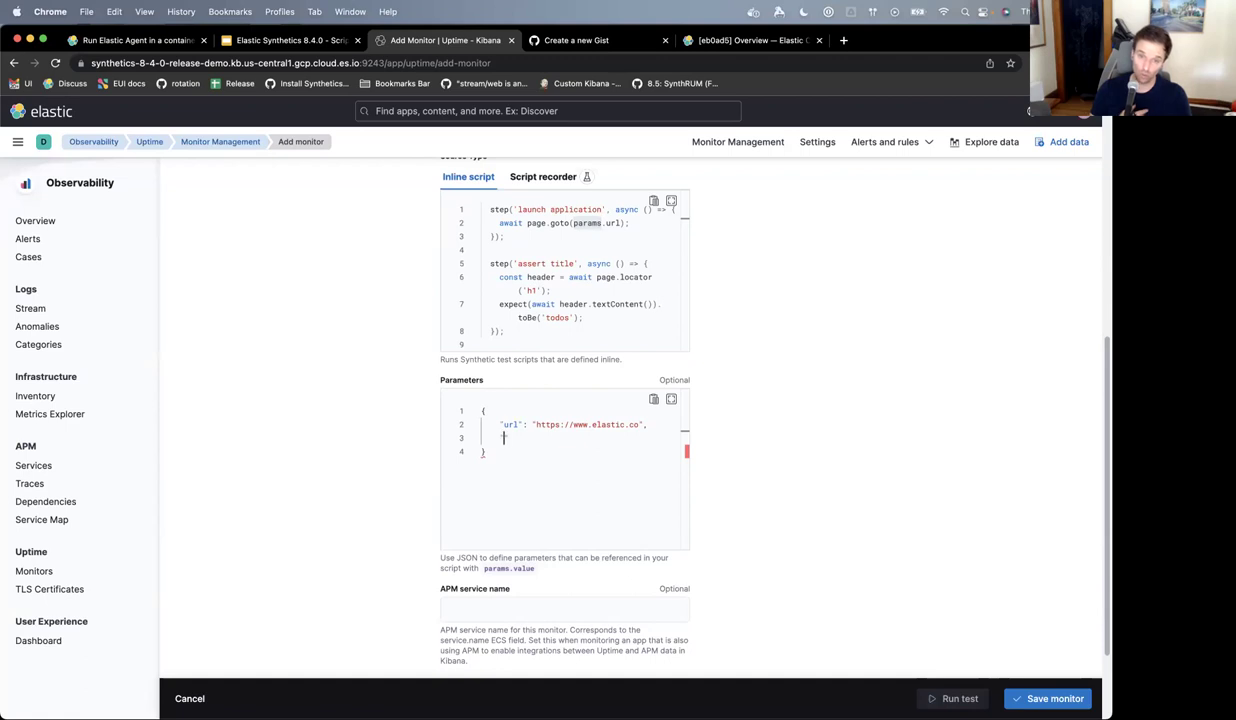
text(my-secre)
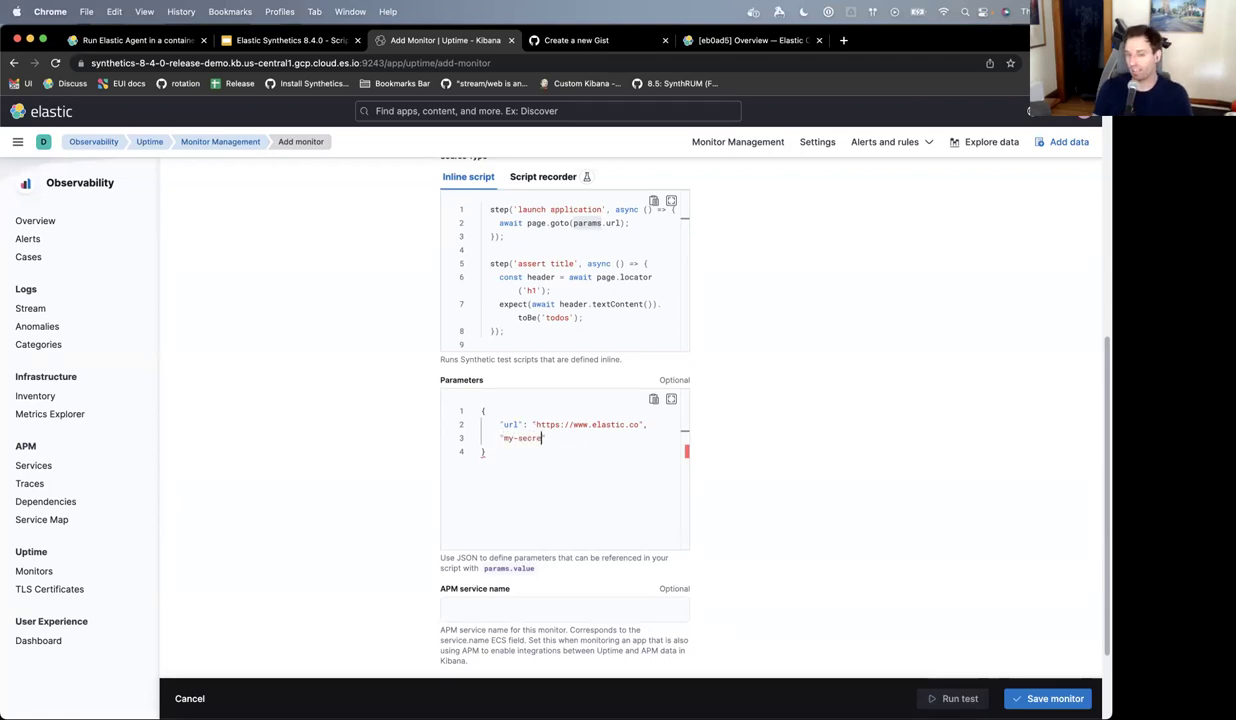
text(t-info":)
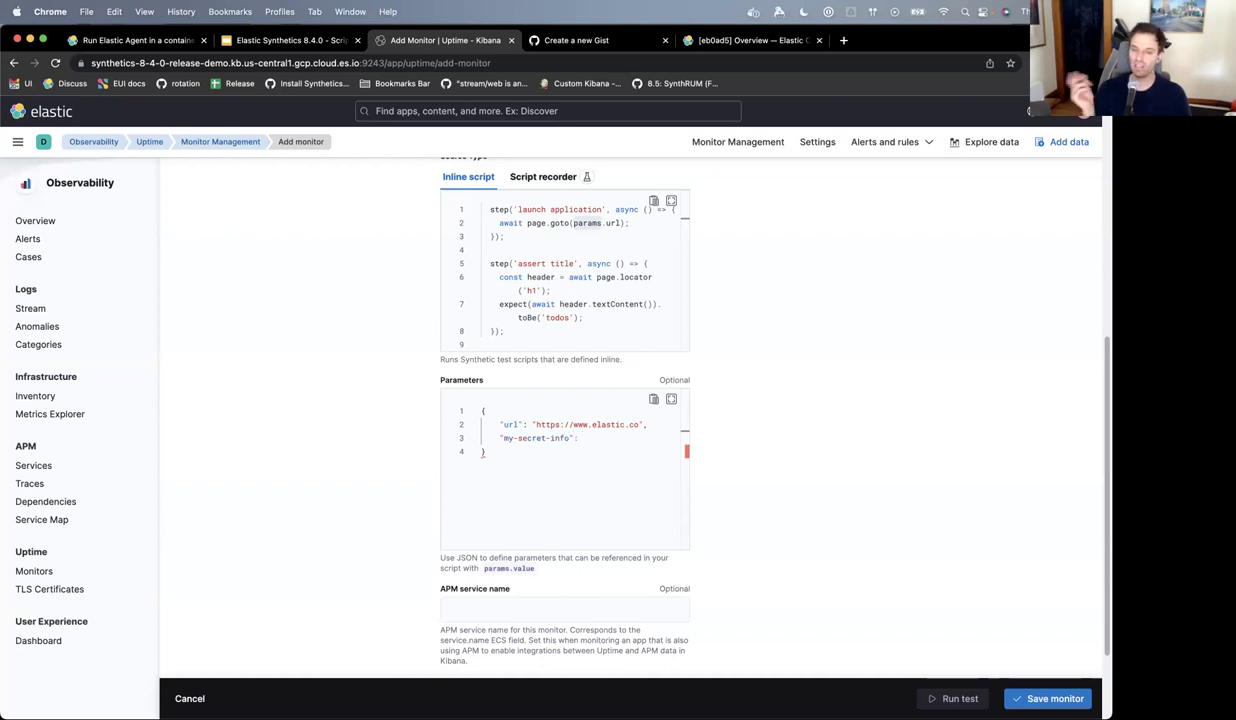
text( "se)
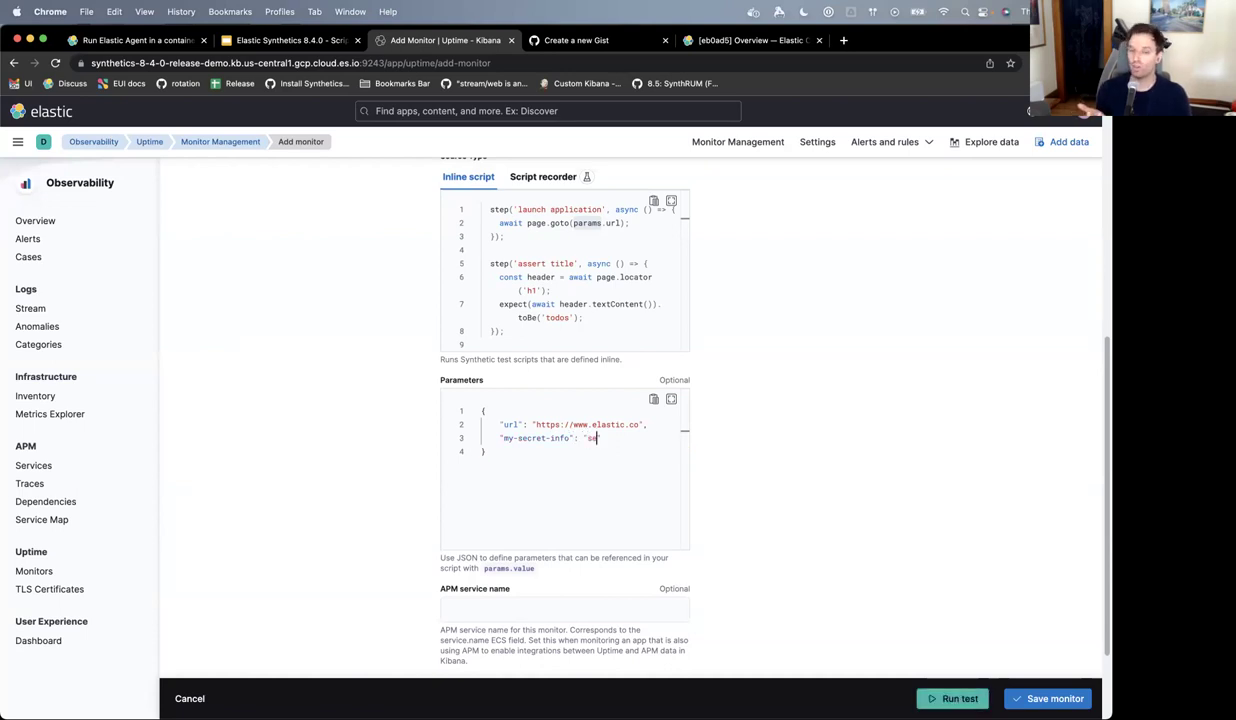
text(cret)
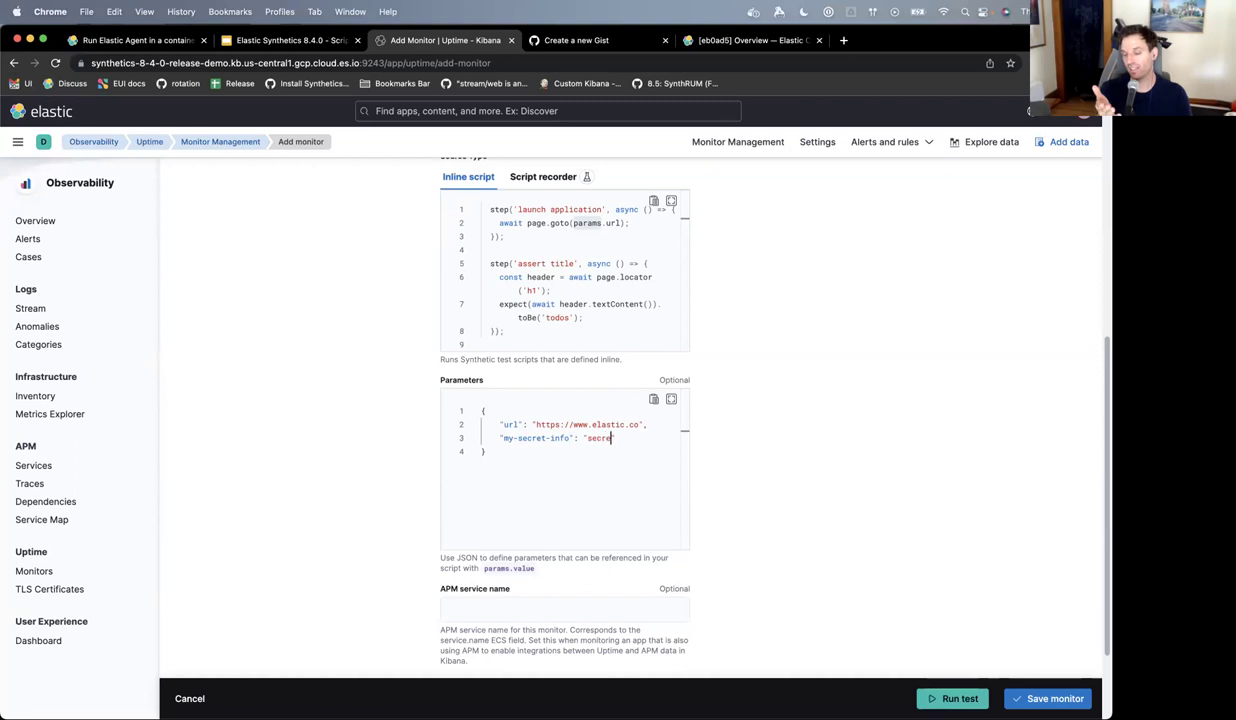
text(-stuff)
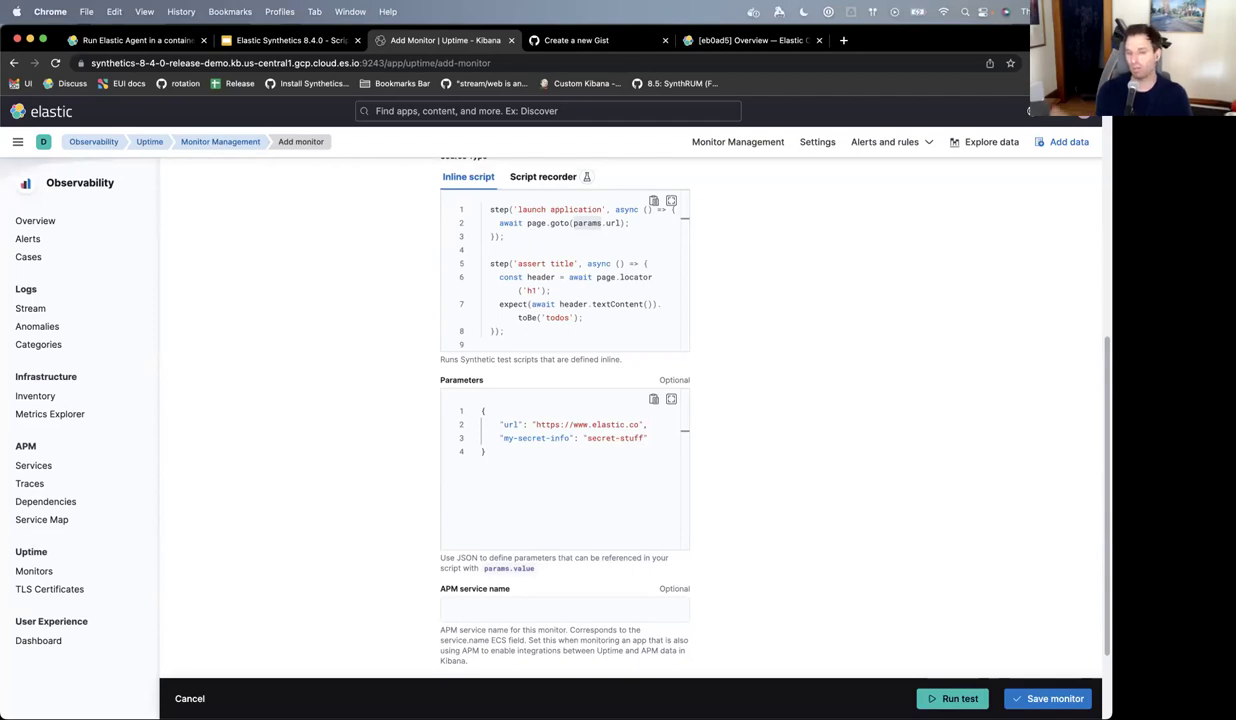
text(")
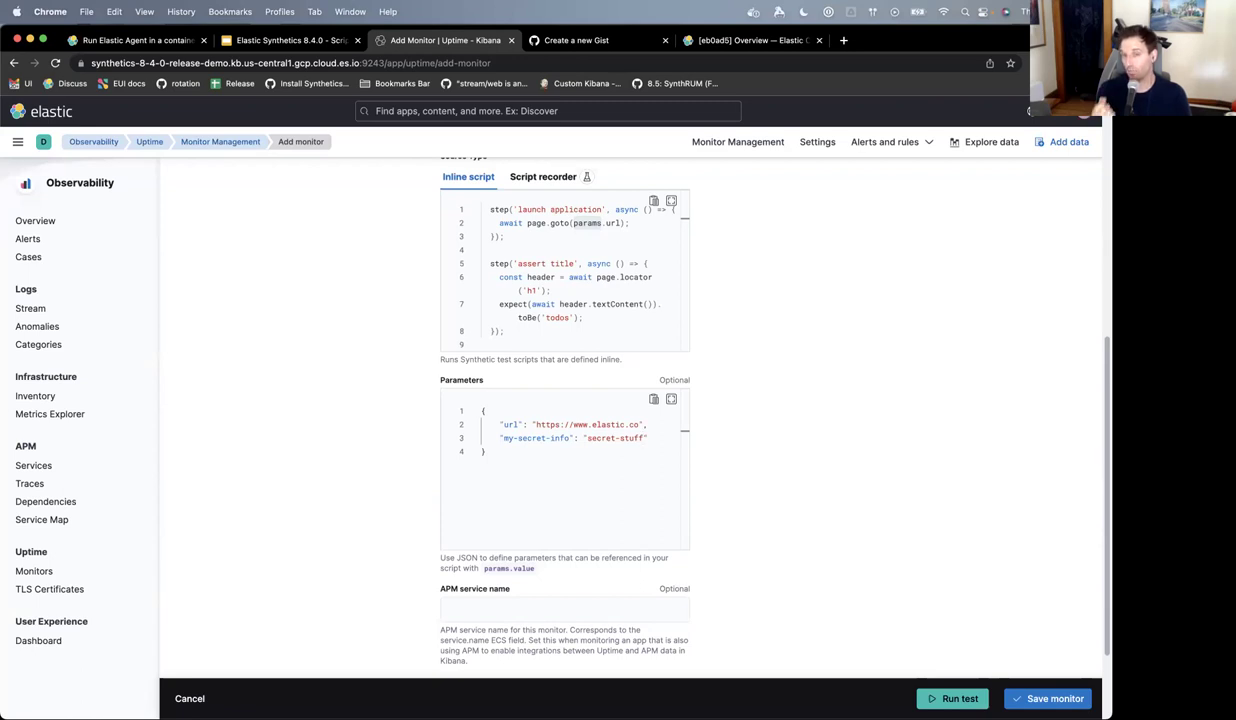
- In Terminal, quit vim and recall the previous env SYNTHETICS_API_KEY npm run push command
key(super+Tab)
text(:q)
key(Return)
key(Up)
key(Up)
key(Up)
key(Up)
key(Up)
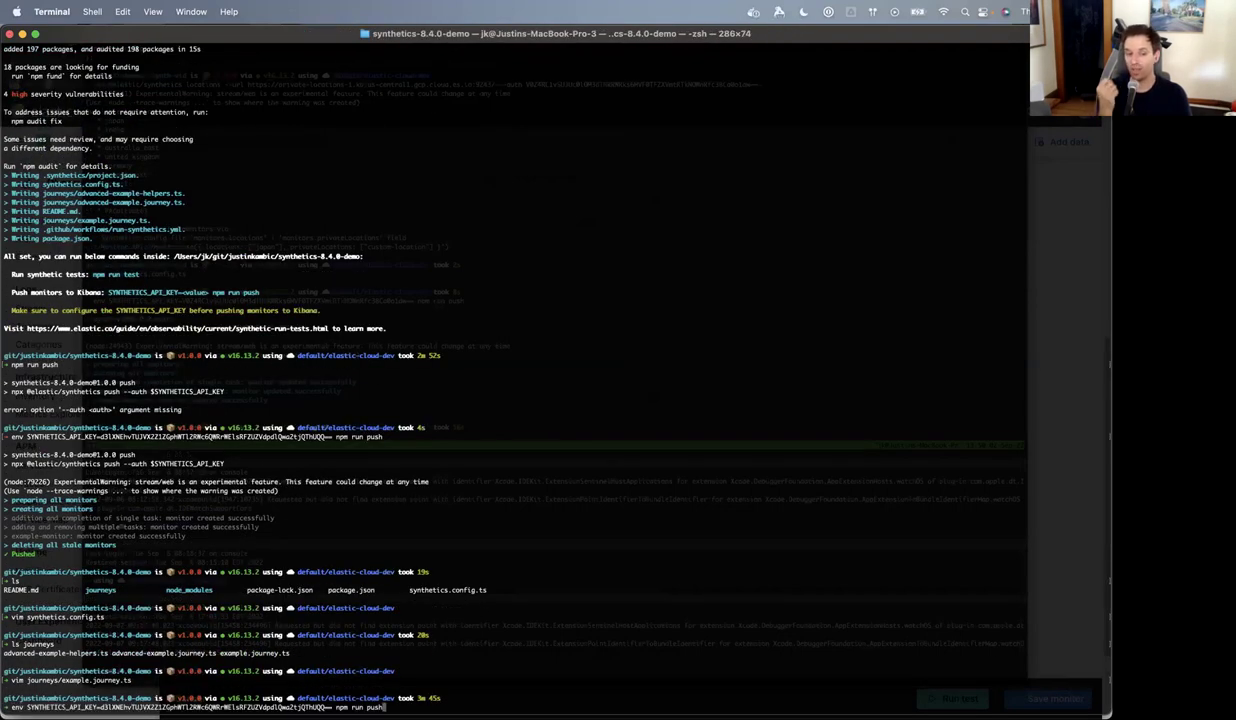
text(--pa)
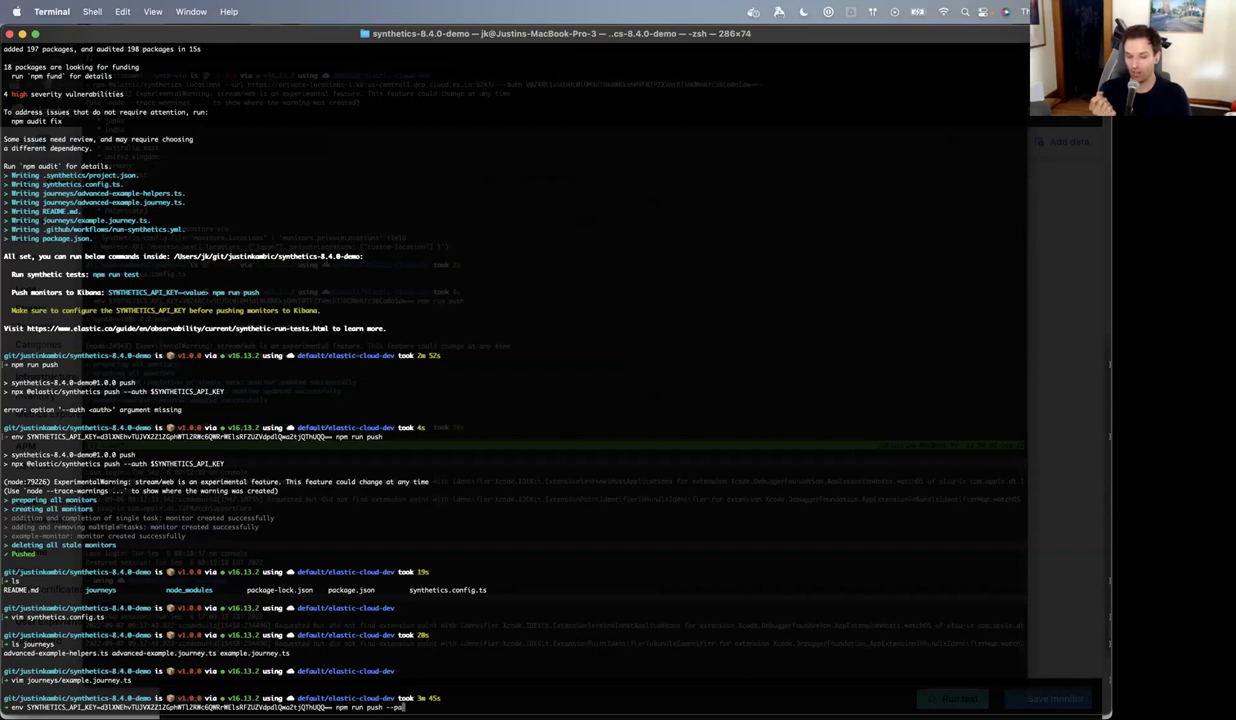
text(rams )
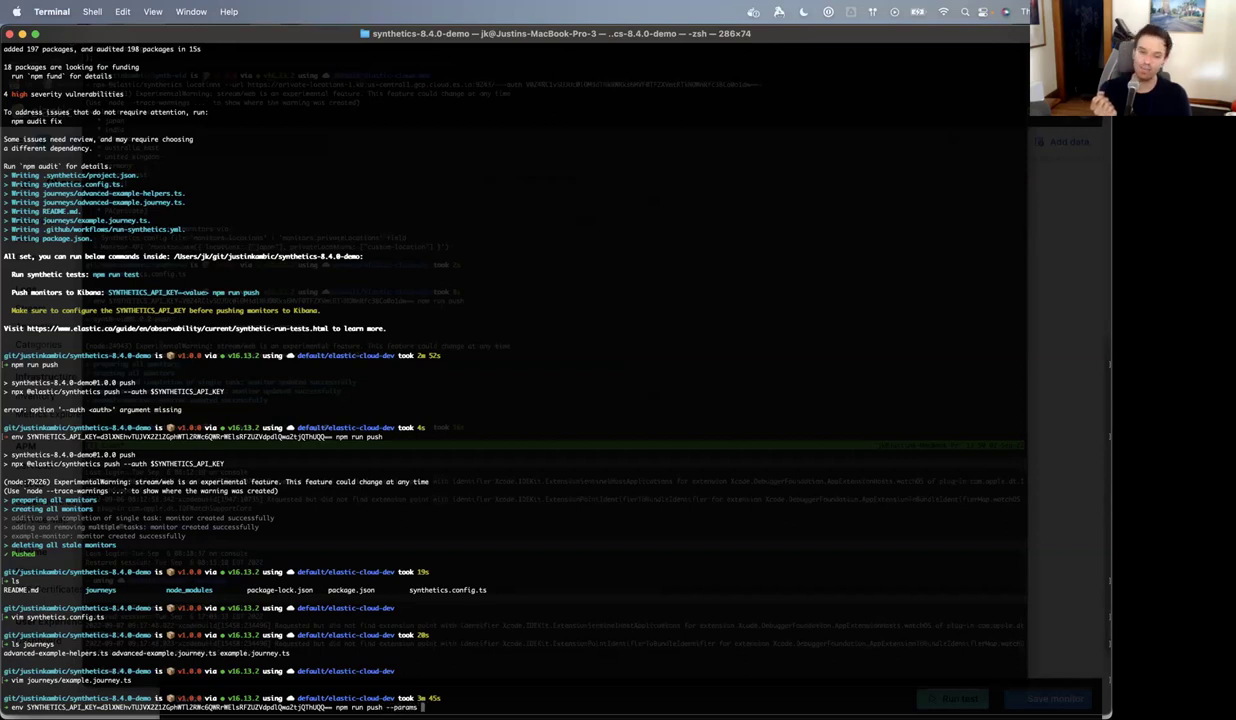
text('{")
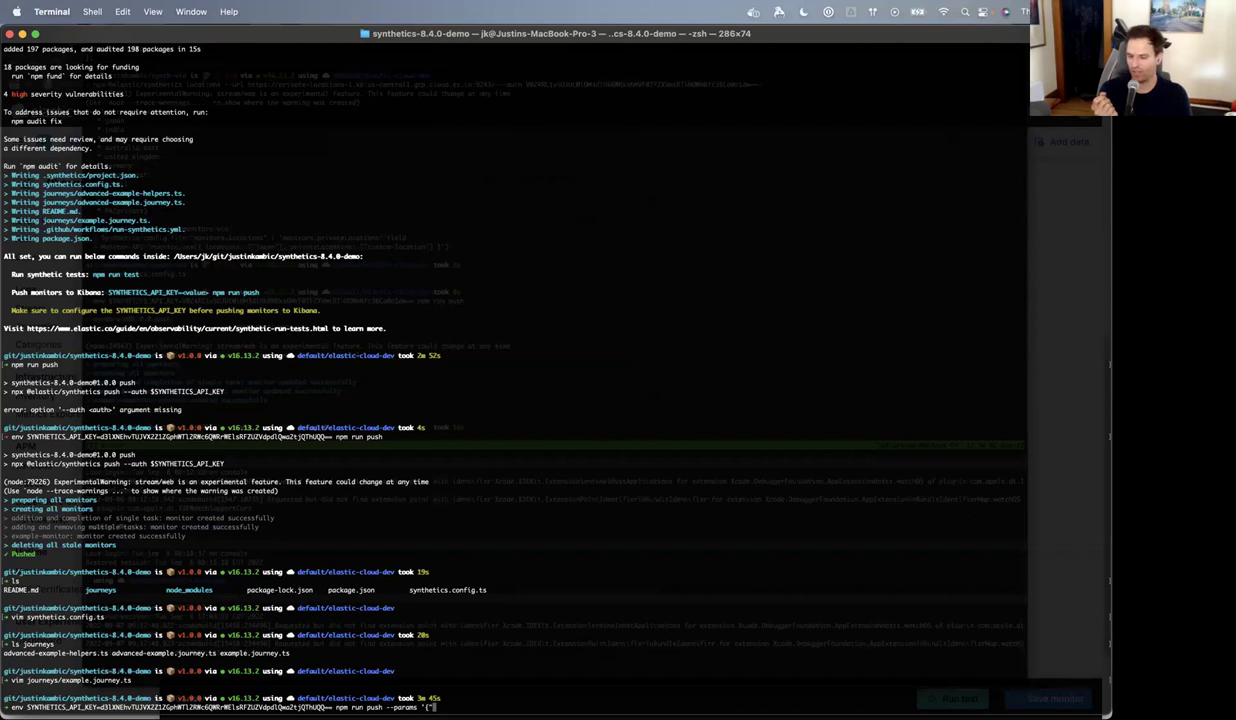
text(password)
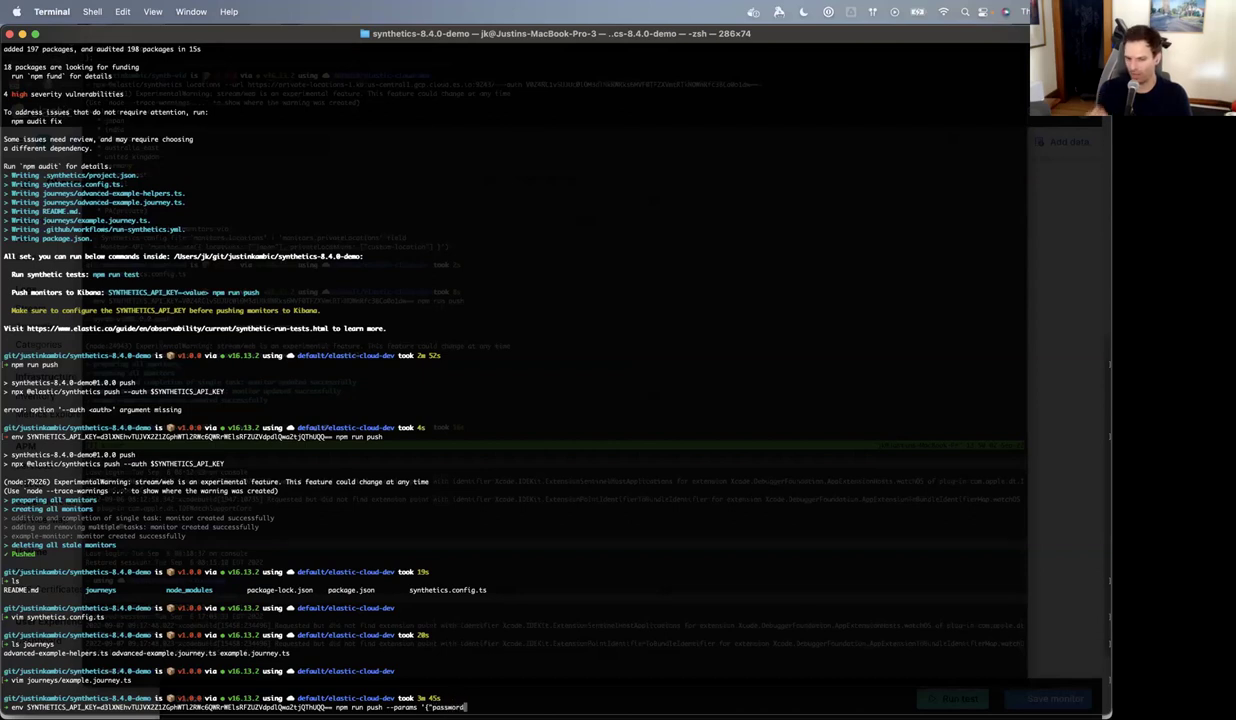
text(": ")
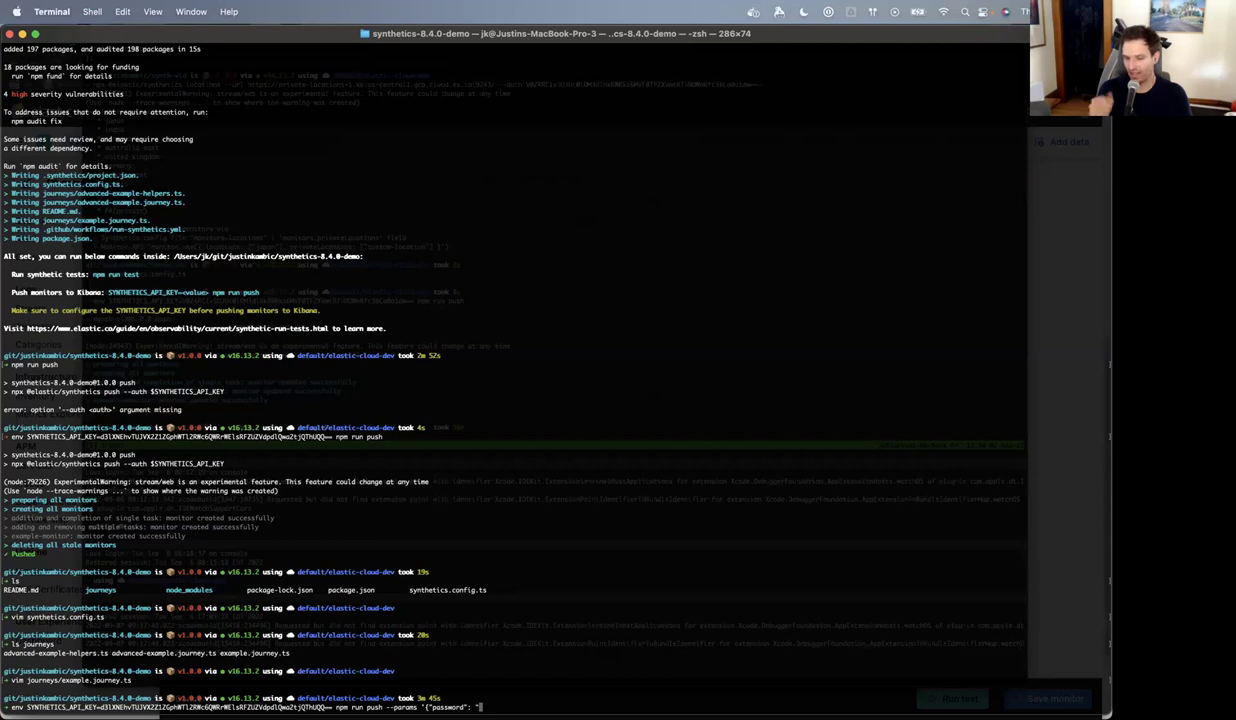
key(BackSpace)
key(BackSpace)
key(BackSpace)
key(BackSpace)
key(BackSpace)
key(BackSpace)
key(BackSpace)
key(BackSpace)
key(BackSpace)
key(BackSpace)
key(BackSpace)
key(BackSpace)
key(BackSpace)
key(BackSpace)
key(BackSpace)
key(BackSpace)
key(BackSpace)
key(BackSpace)
key(BackSpace)
key(BackSpace)
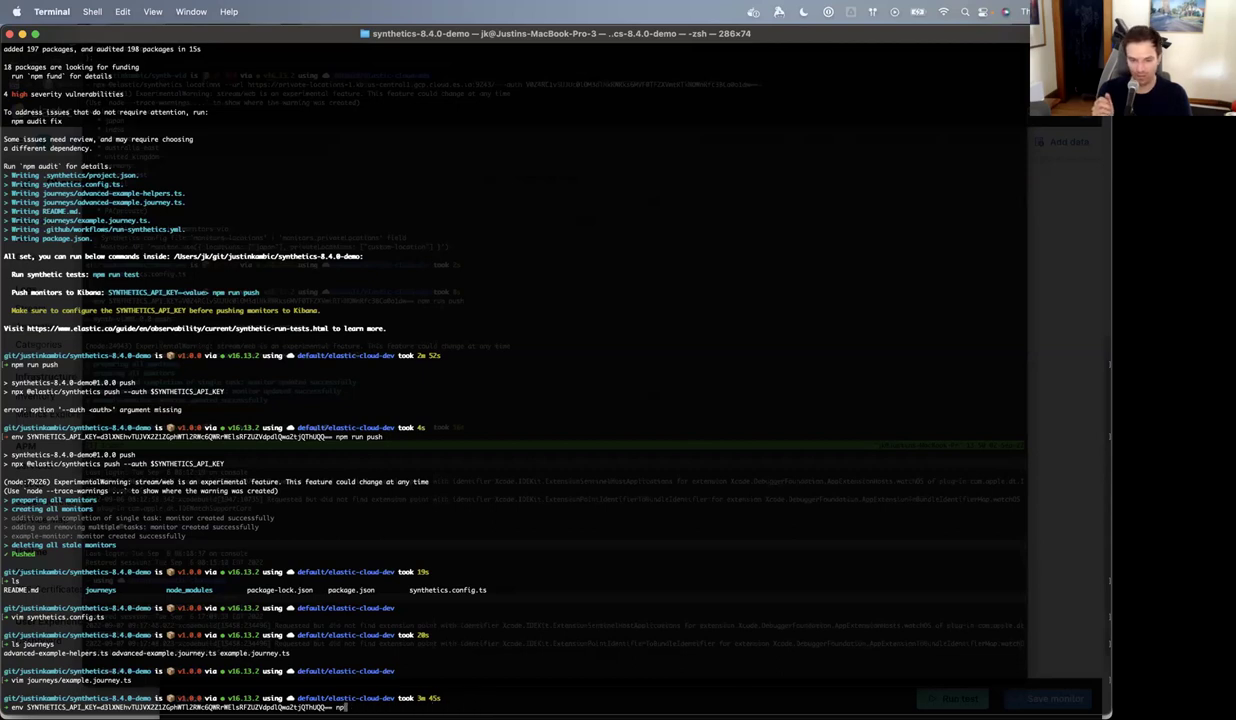
text(px @)
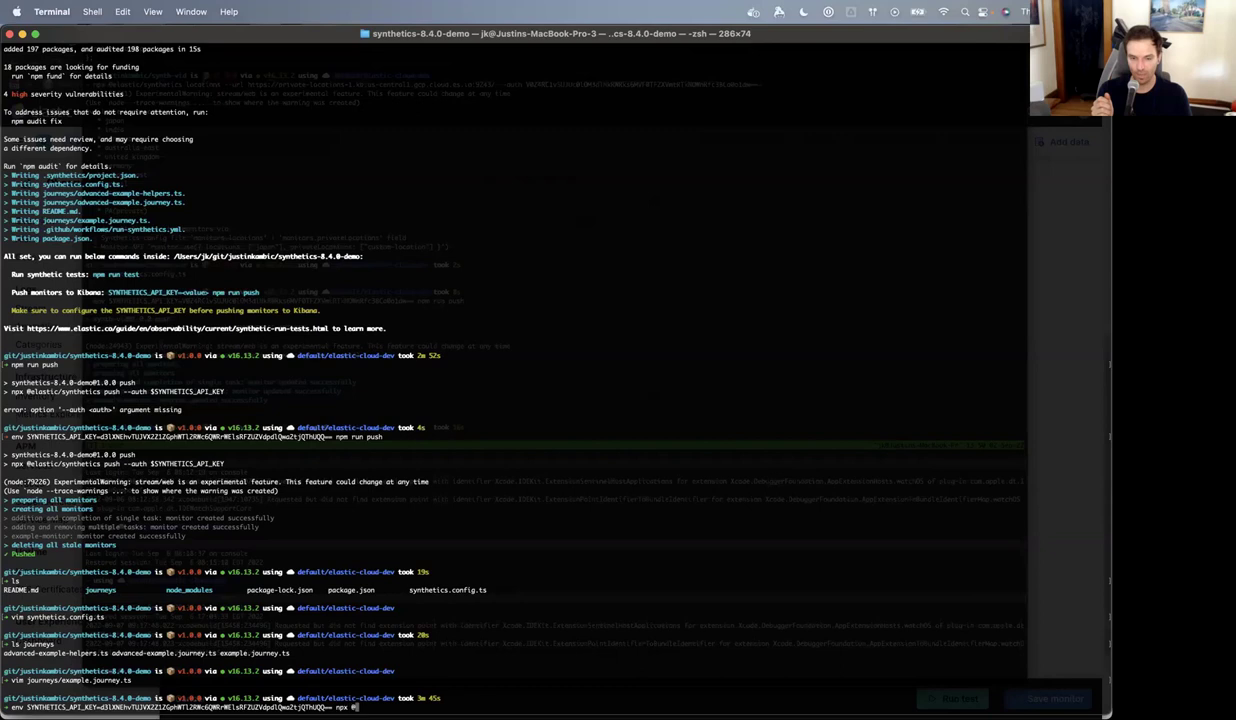
text(elastic/syntheti)
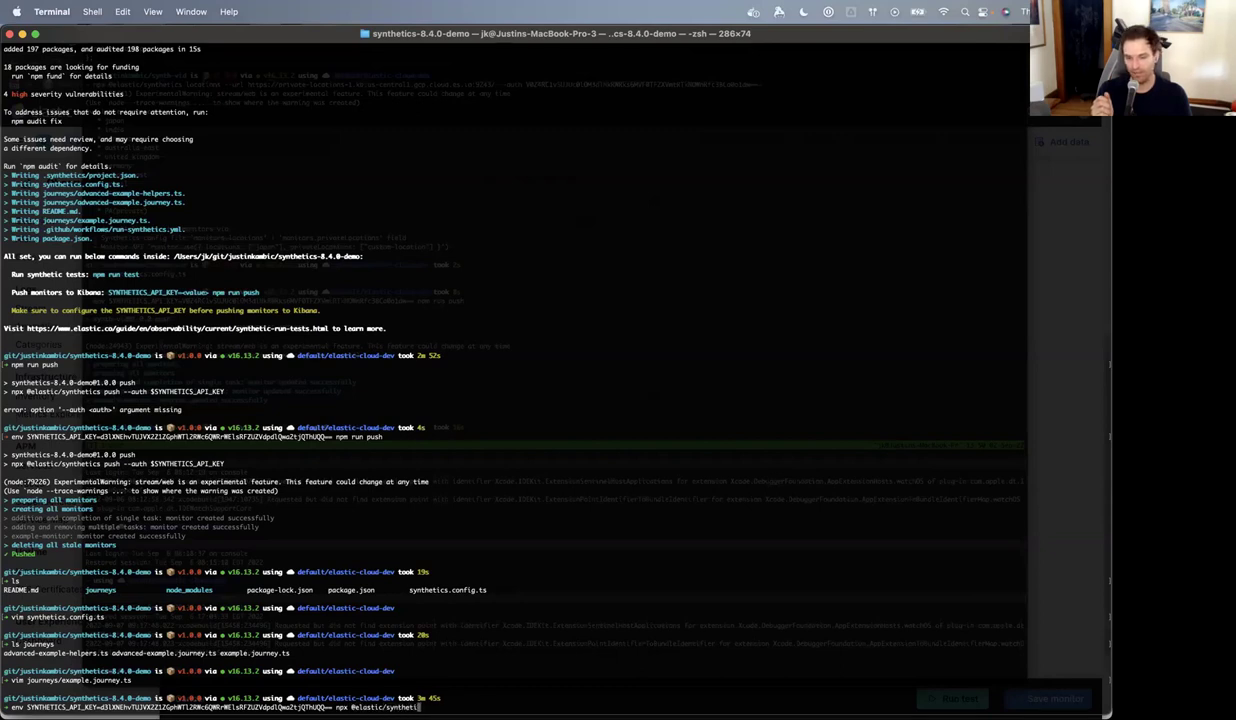
text(cs push --params)
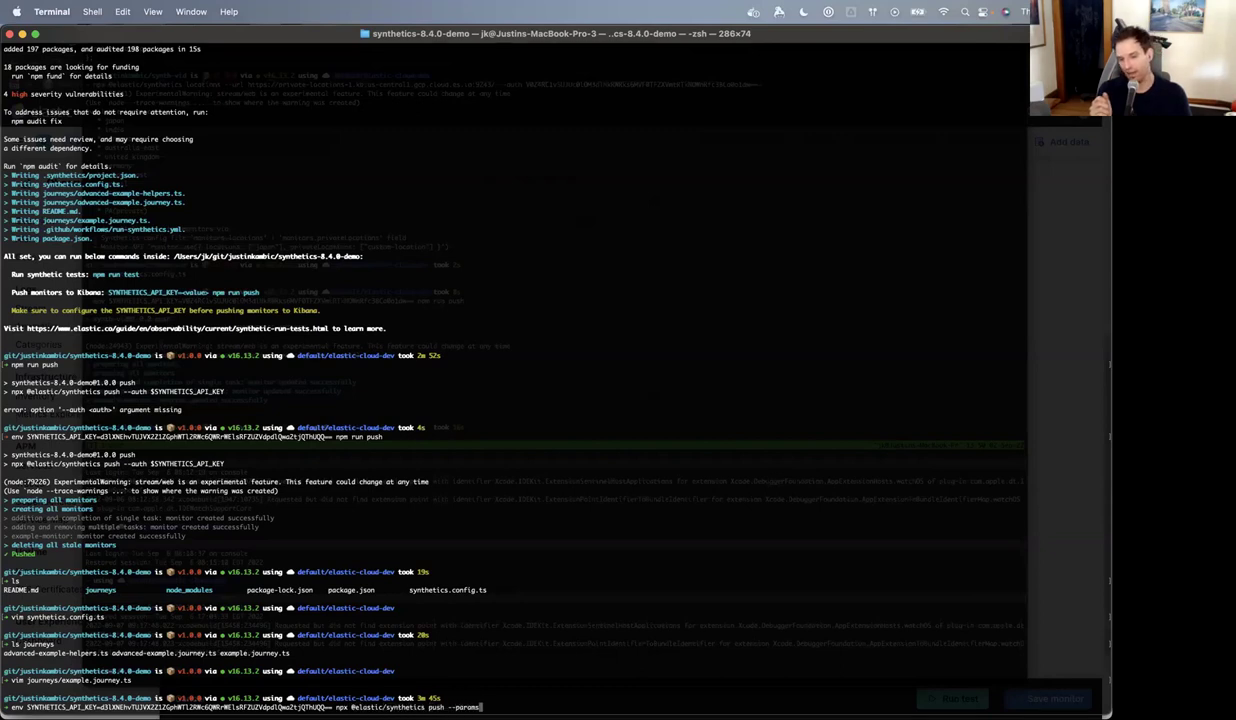
text( '{"password": "secret-stuff"}')
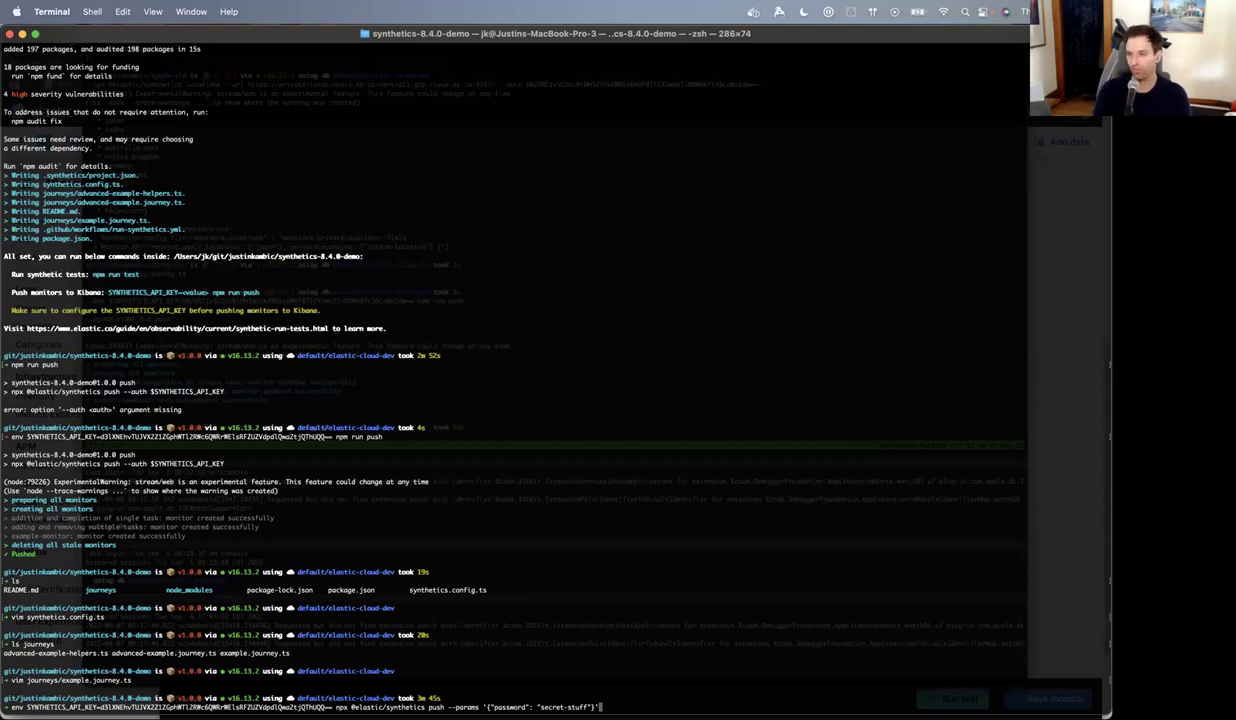
key(Return)
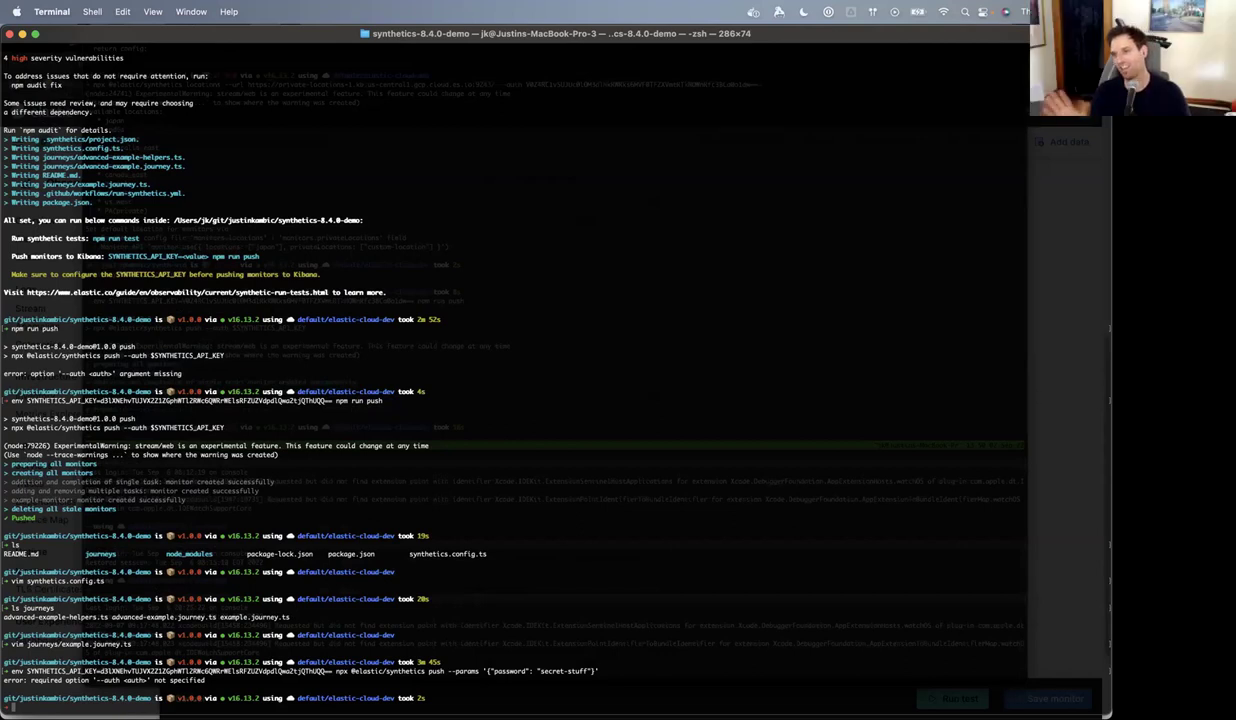
- Abandon the recalled command and start typing cat package.json at a fresh prompt
key(Up)
key(Left)
key(Left)
key(Left)
key(Left)
key(Left)
key(Left)
key(Left)
key(Left)
key(Left)
key(Left)
key(Left)
key(Left)
key(Left)
key(Left)
key(Left)
key(Left)
key(Left)
key(Left)
key(Left)
key(Left)
key(Left)
key(Left)
key(Left)
key(Left)
key(Left)
key(Left)
key(Left)
key(Left)
key(Left)
key(Left)
key(Left)
key(Left)
key(Left)
key(Left)
key(Left)
key(Left)
key(Left)
key(Left)
key(Left)
key(Left)
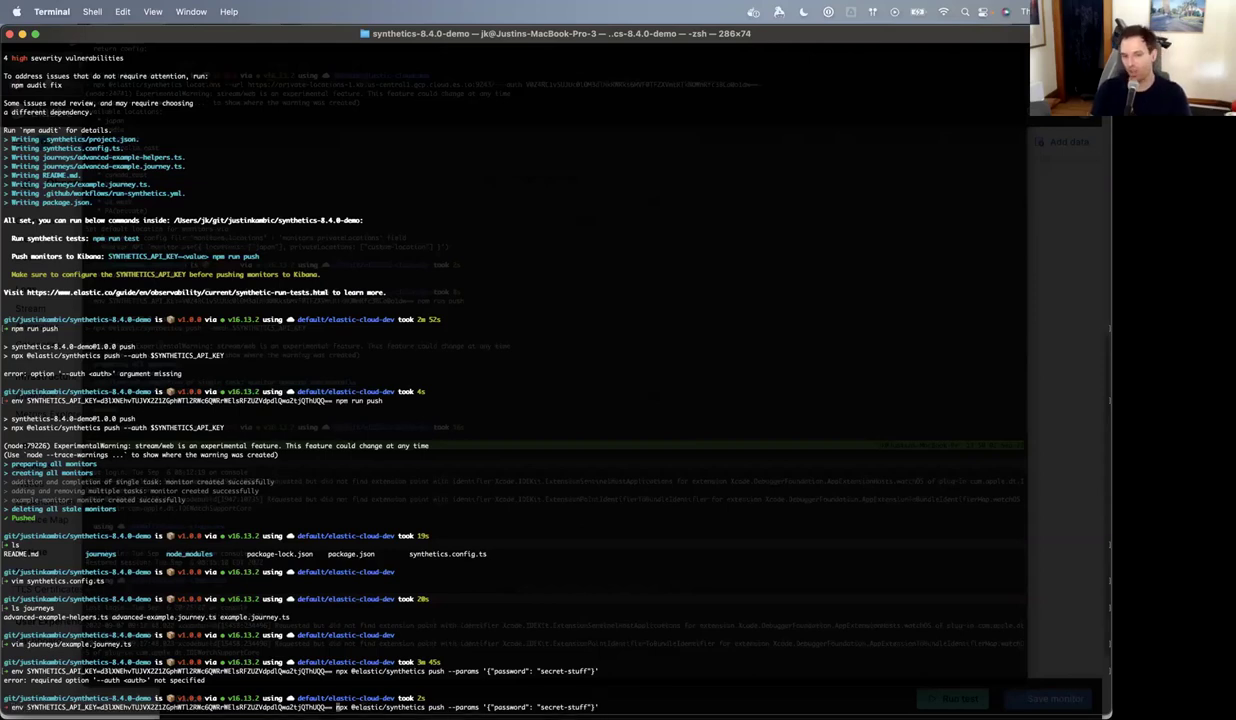
key(ctrl+c)
text(cot package.json)
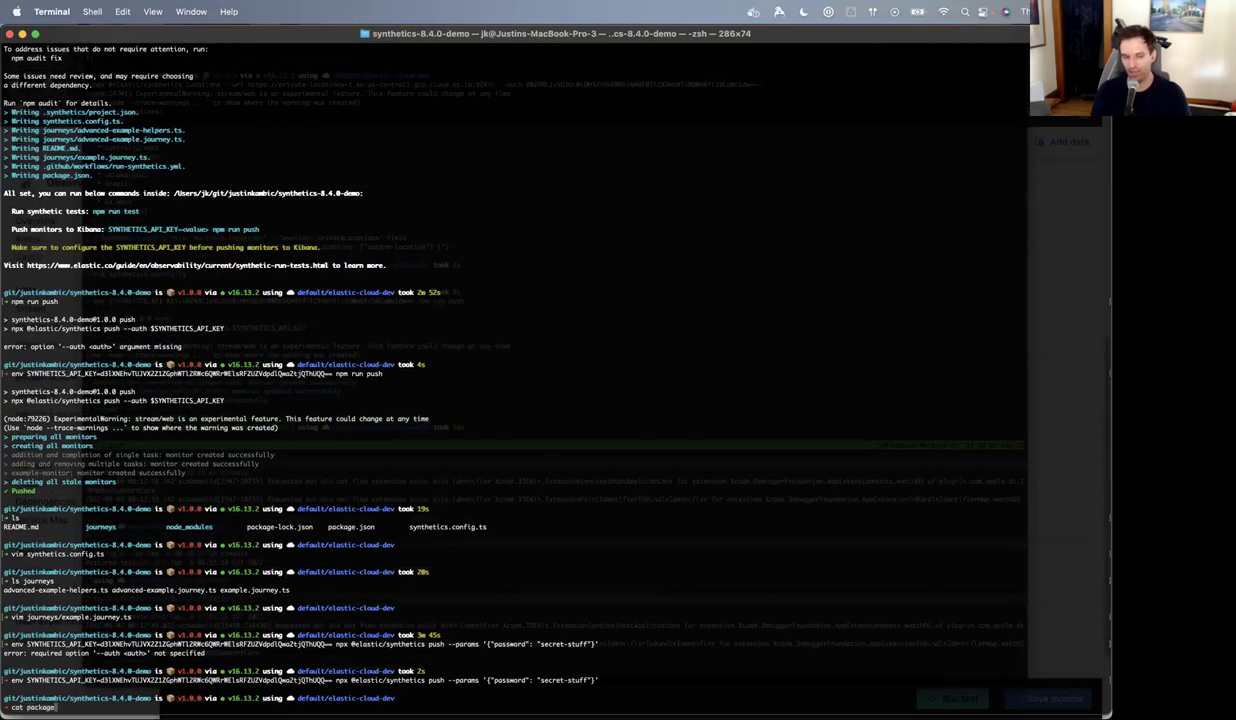
- Print package.json and highlight the push script's --auth $SYNTHETICS_API_KEY flag
key(Return)
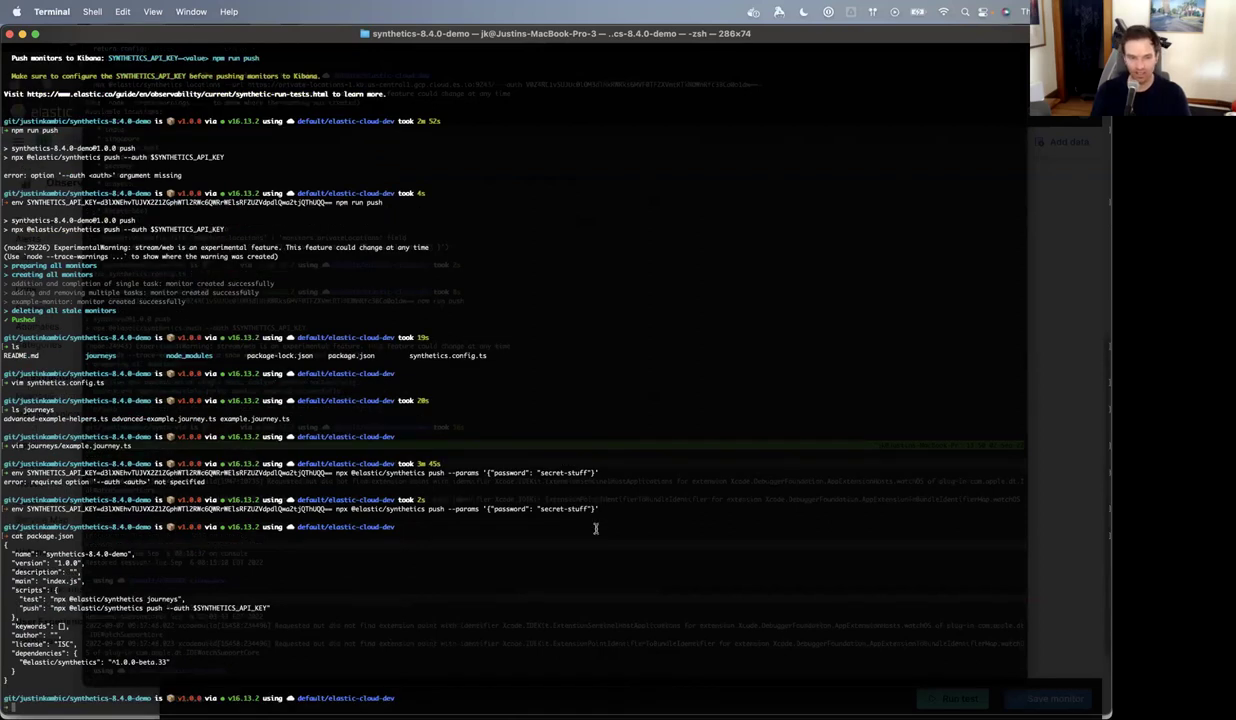
drag(18, 607, 268, 607)
drag(166, 607, 278, 607)
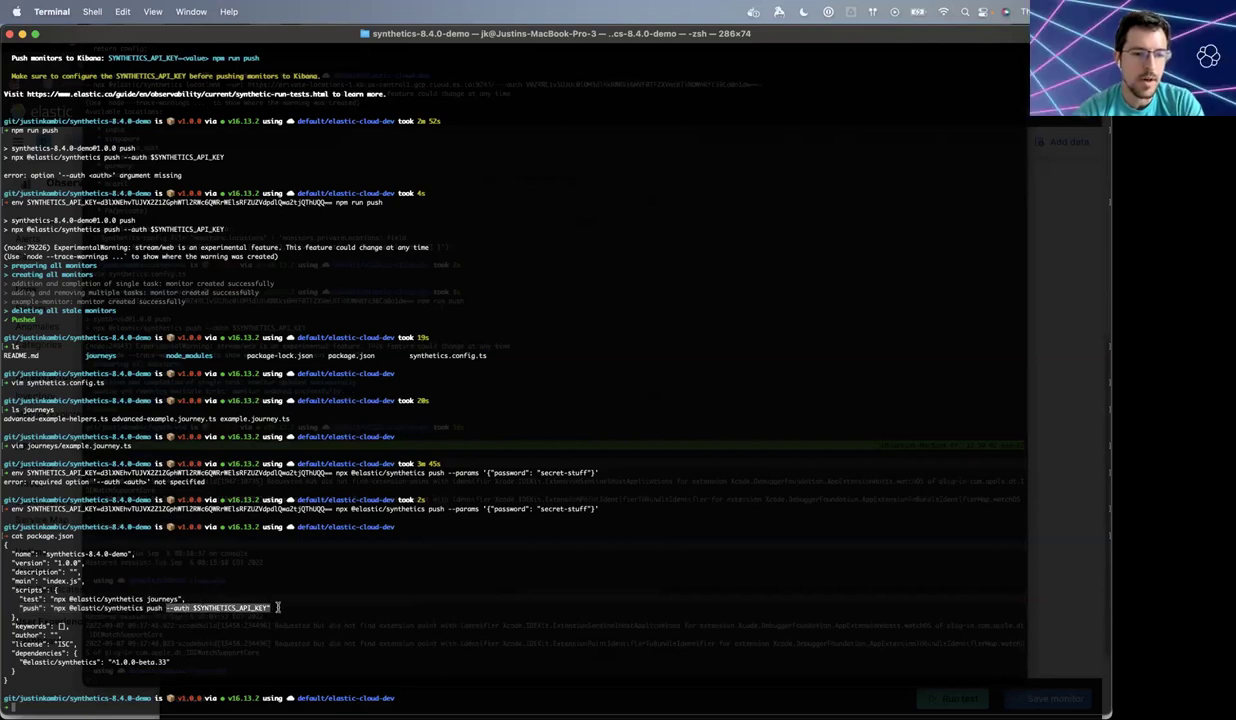
click(278, 607)
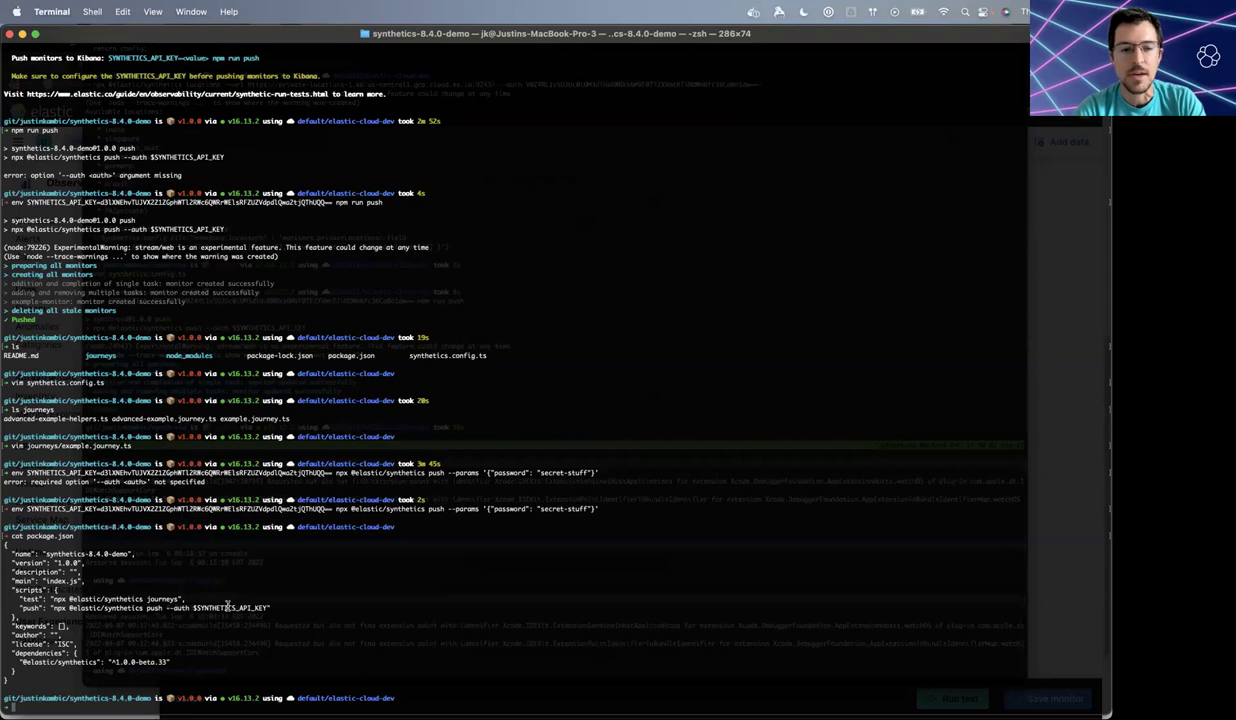
key(super+Tab)
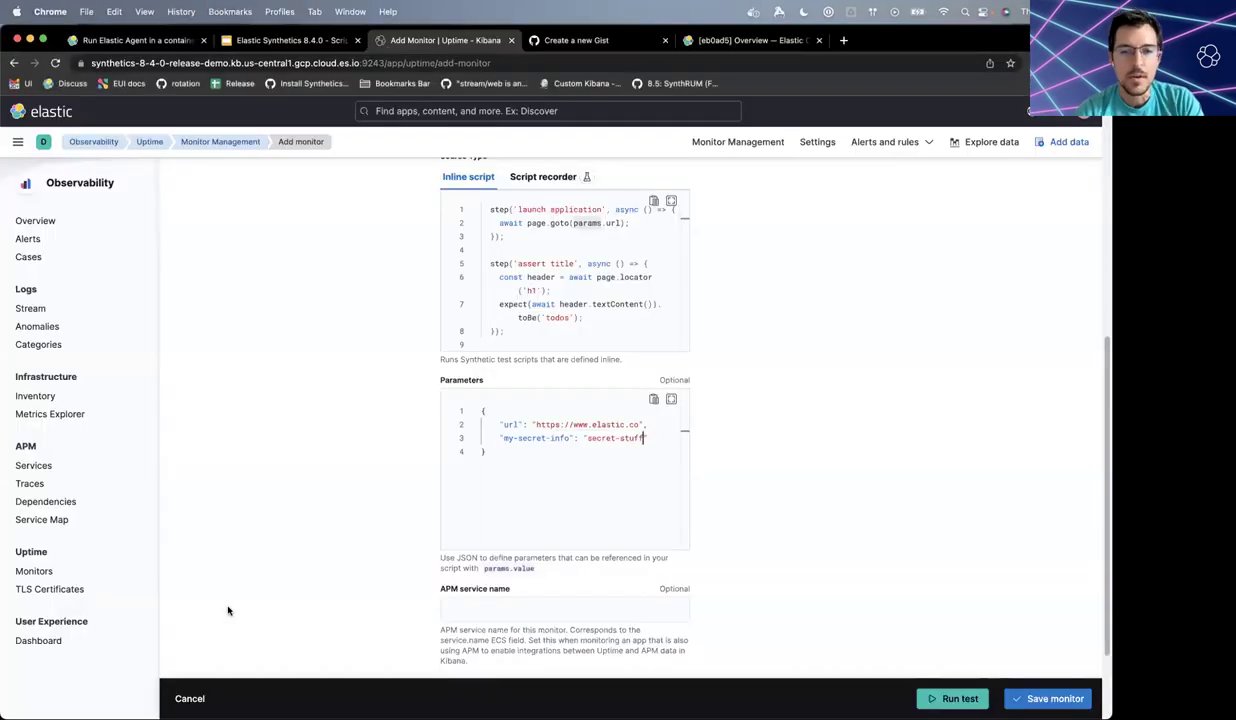
key(shift+Up)
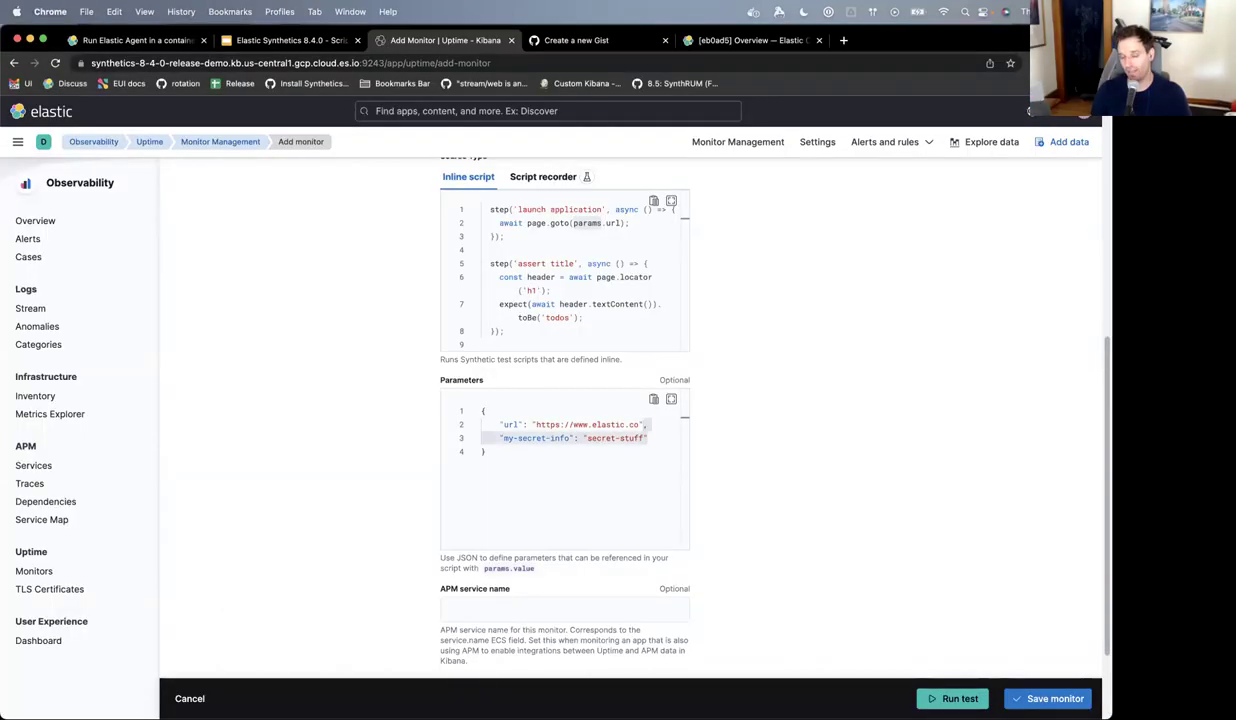
key(BackSpace)
key(BackSpace)
key(super+Tab)
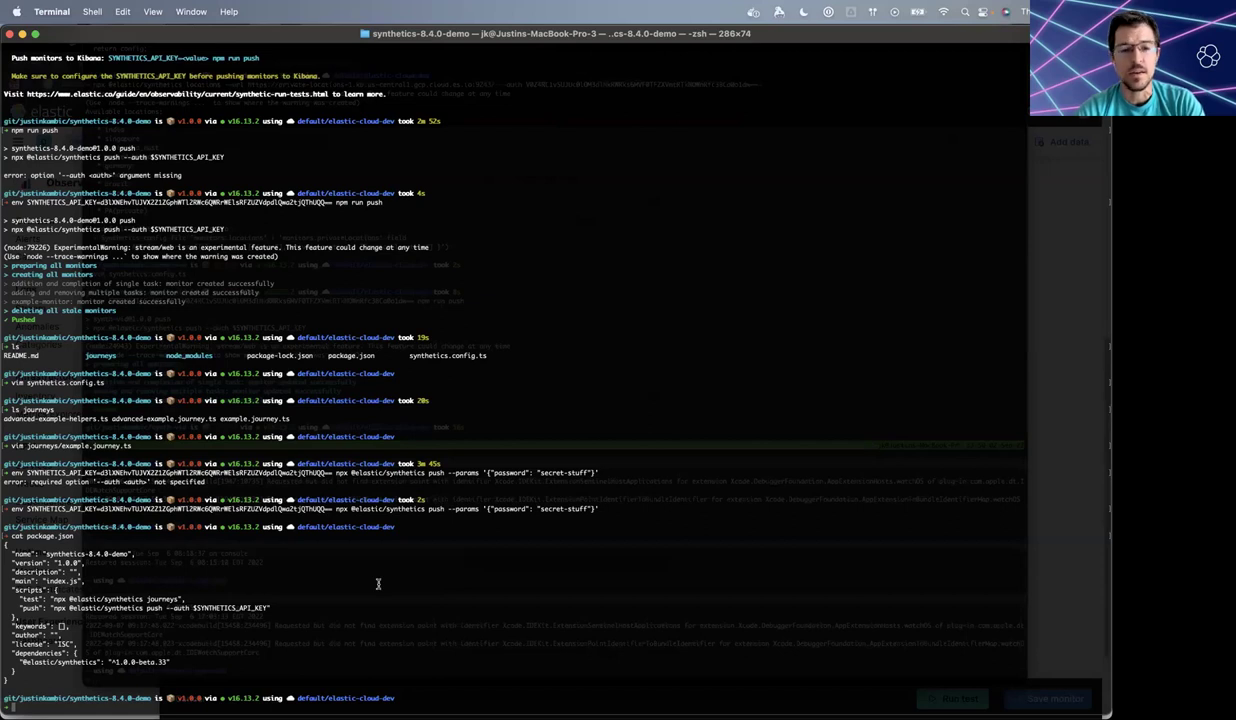
key(super+Tab)
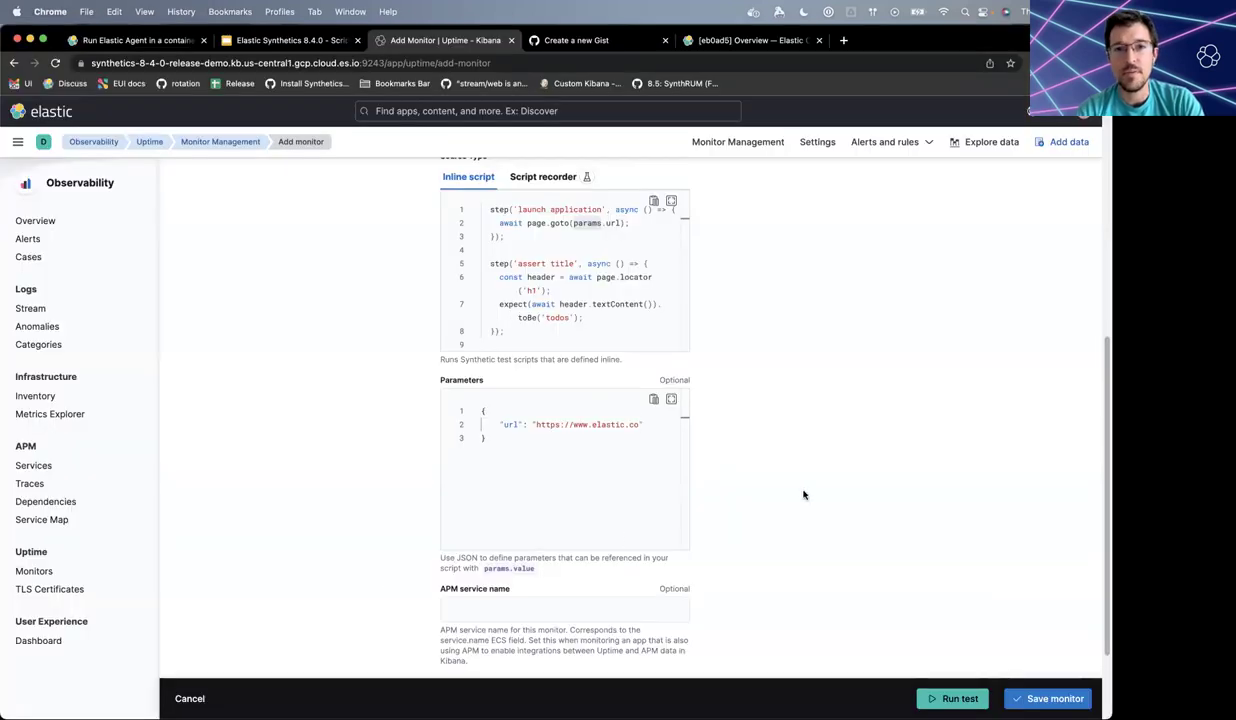
scroll(803, 494, down, 3)
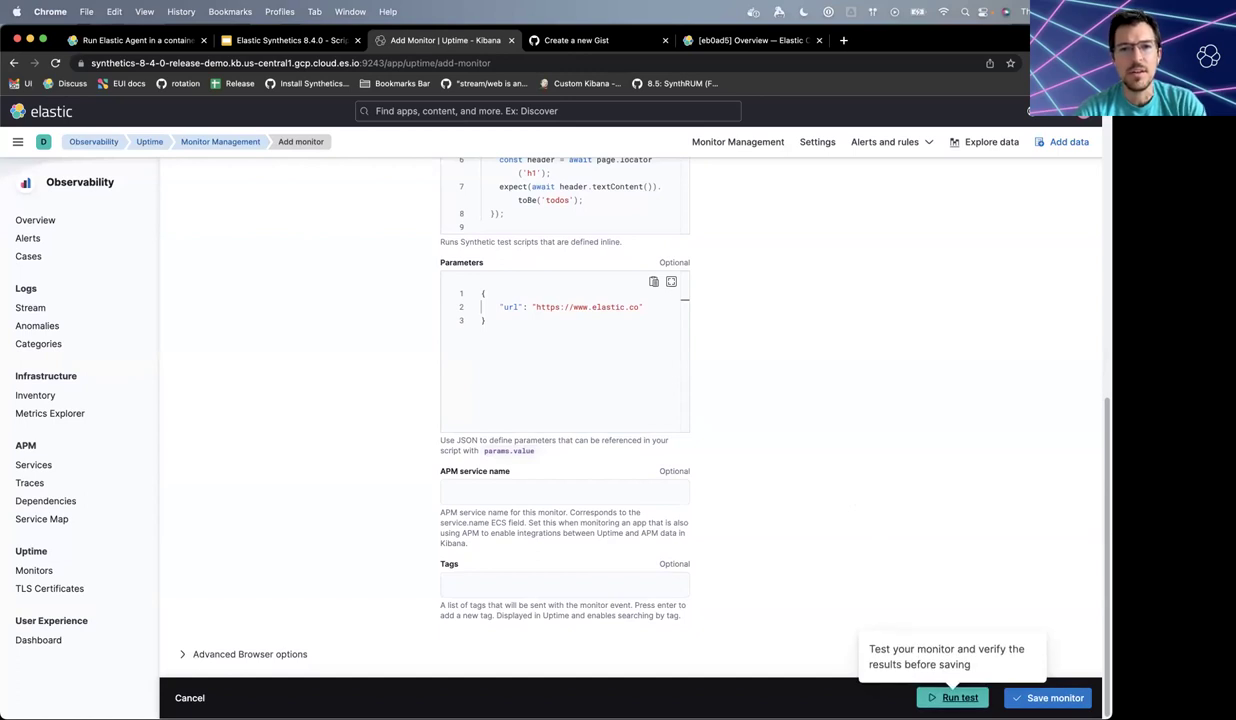
scroll(808, 422, up, 3)
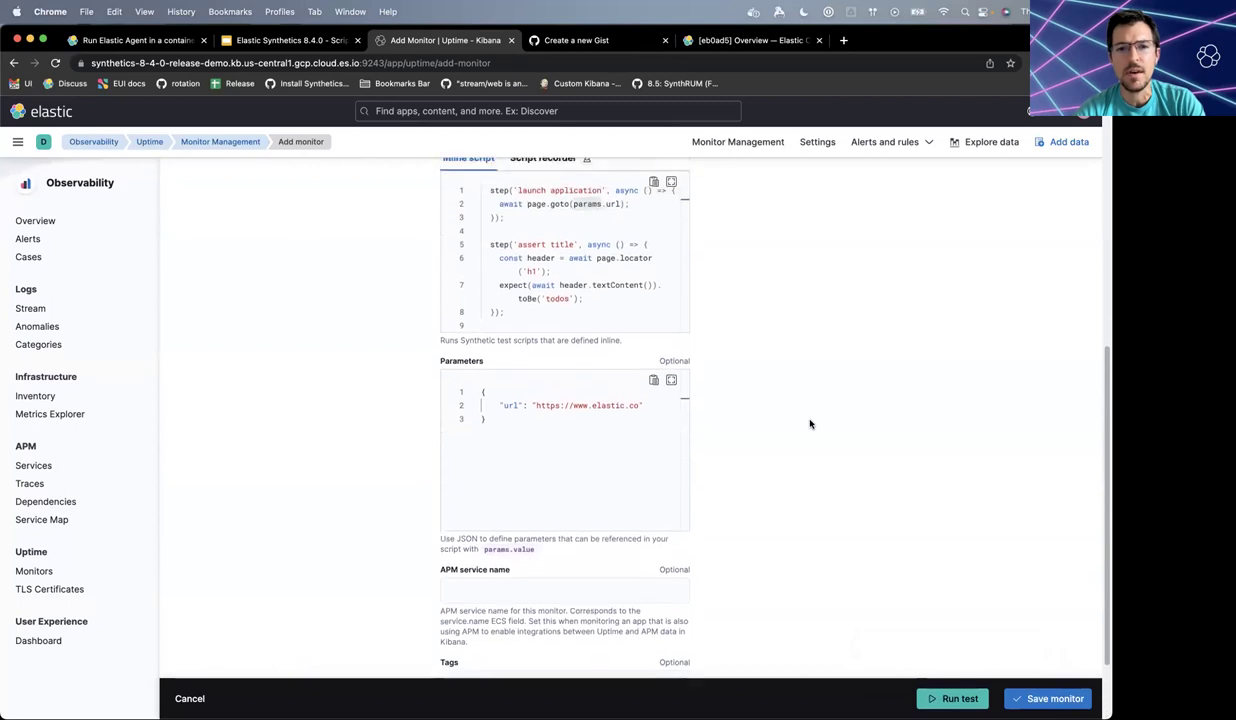
scroll(810, 424, up, 1)
- View journeys/example.journey.ts in vim, quit with :q, then run ls to list project files
key(super+Tab)
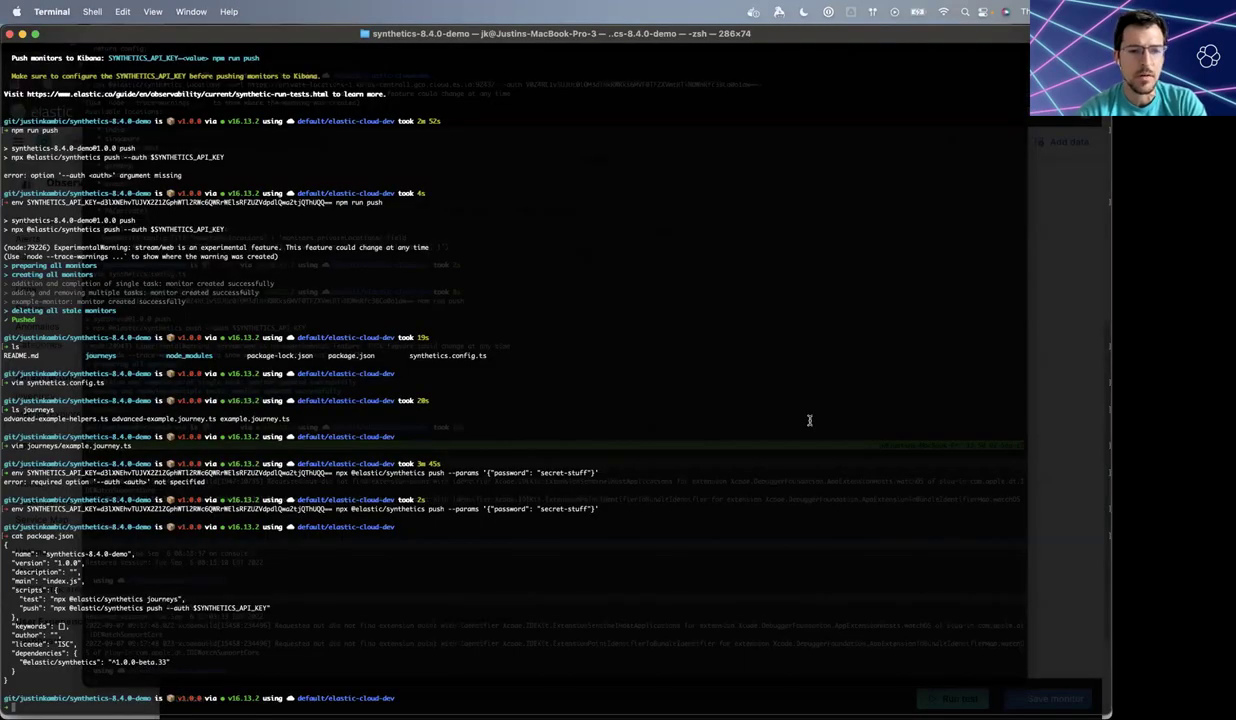
text(vim)
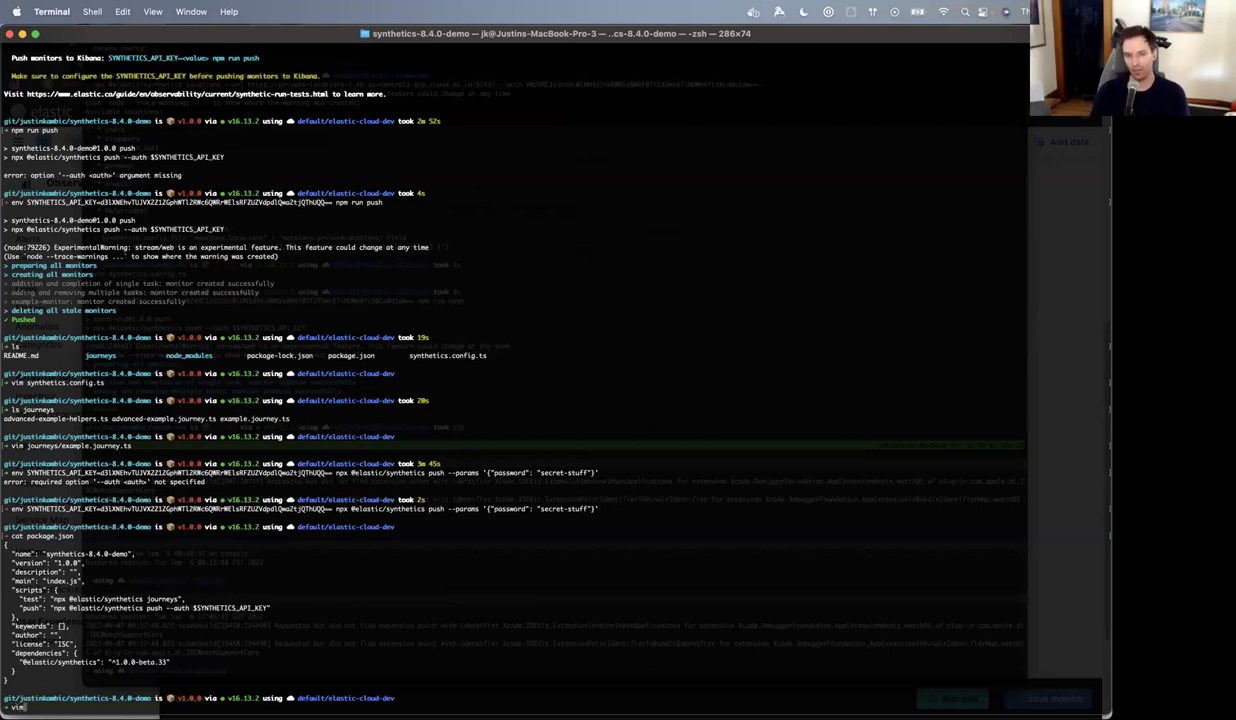
text( journeys/example.journey.ts)
key(Return)
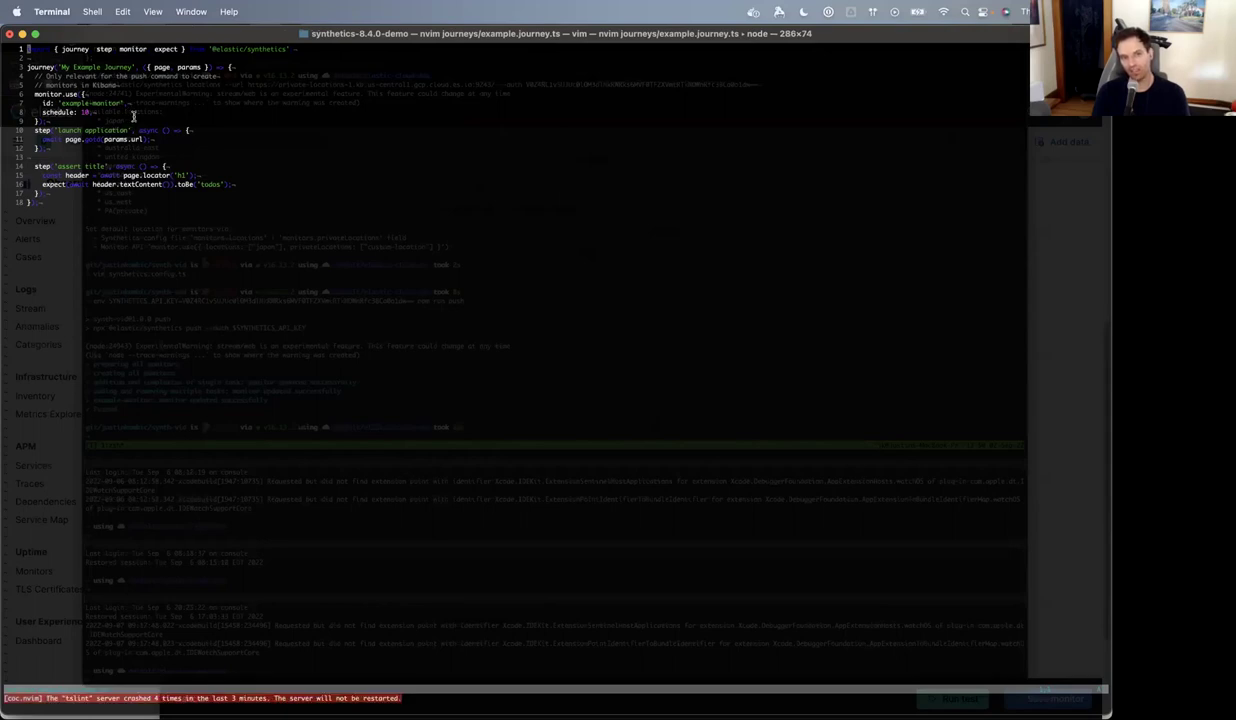
text(:q)
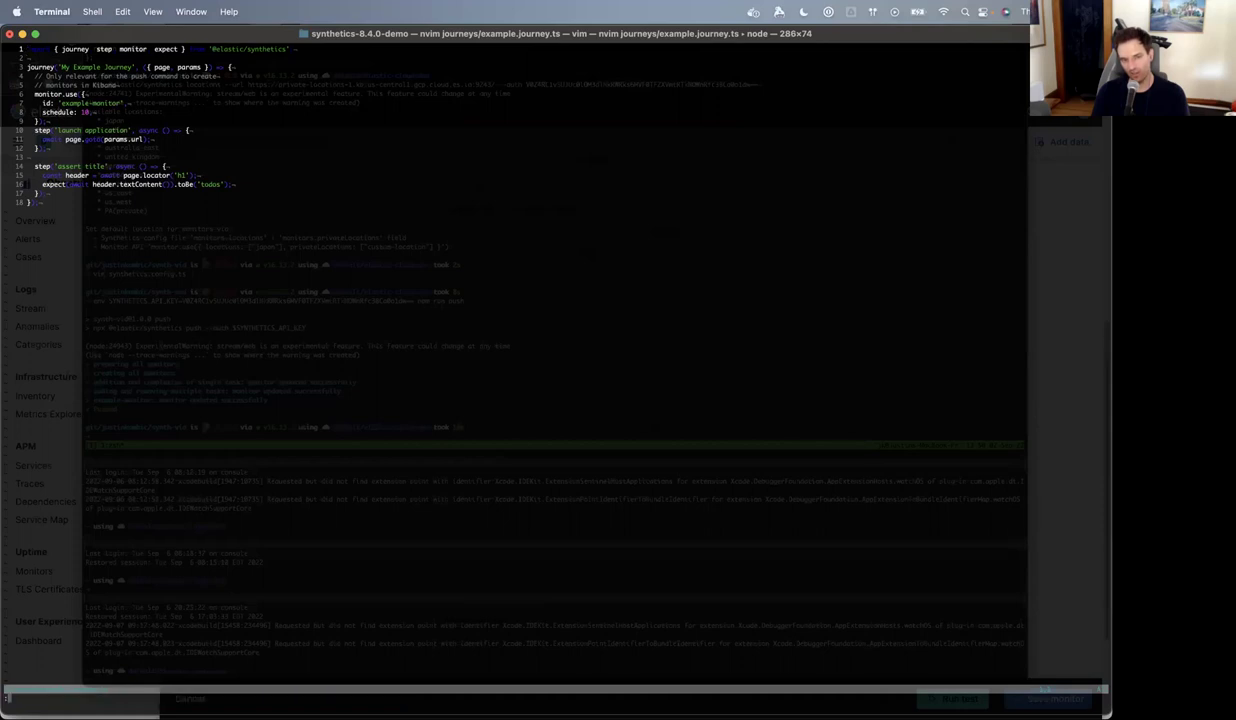
key(Return)
text(ls)
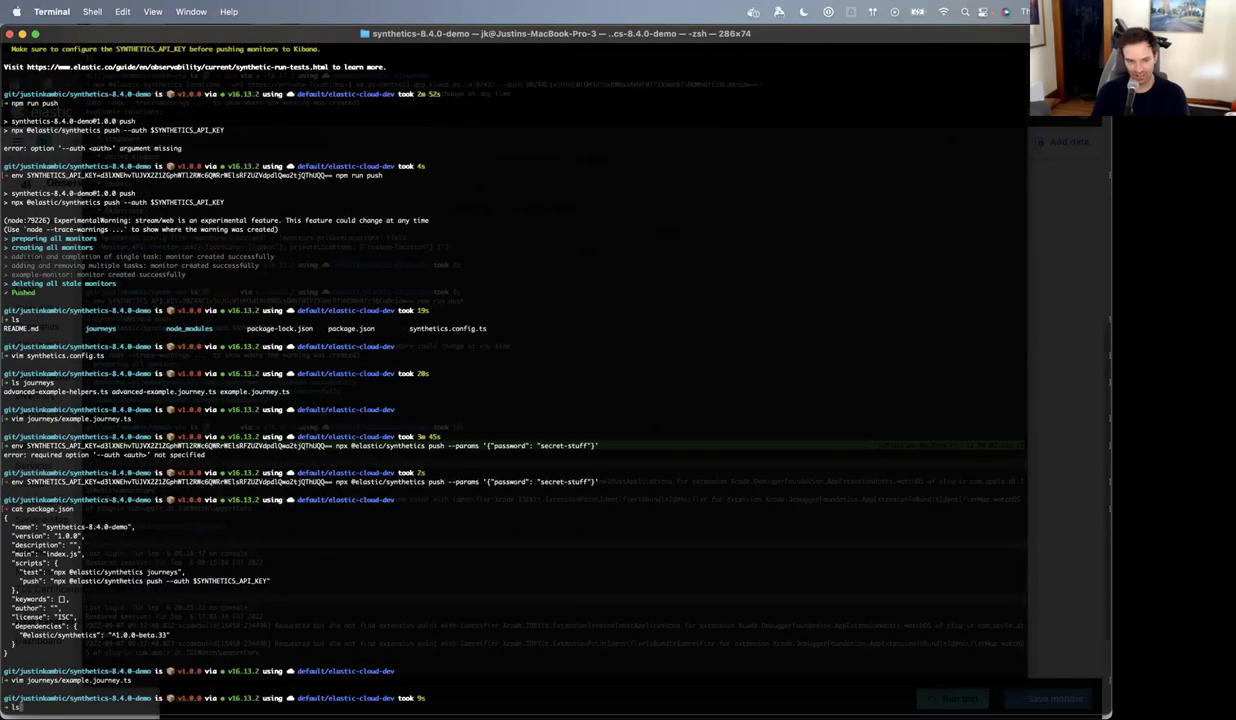
key(Return)
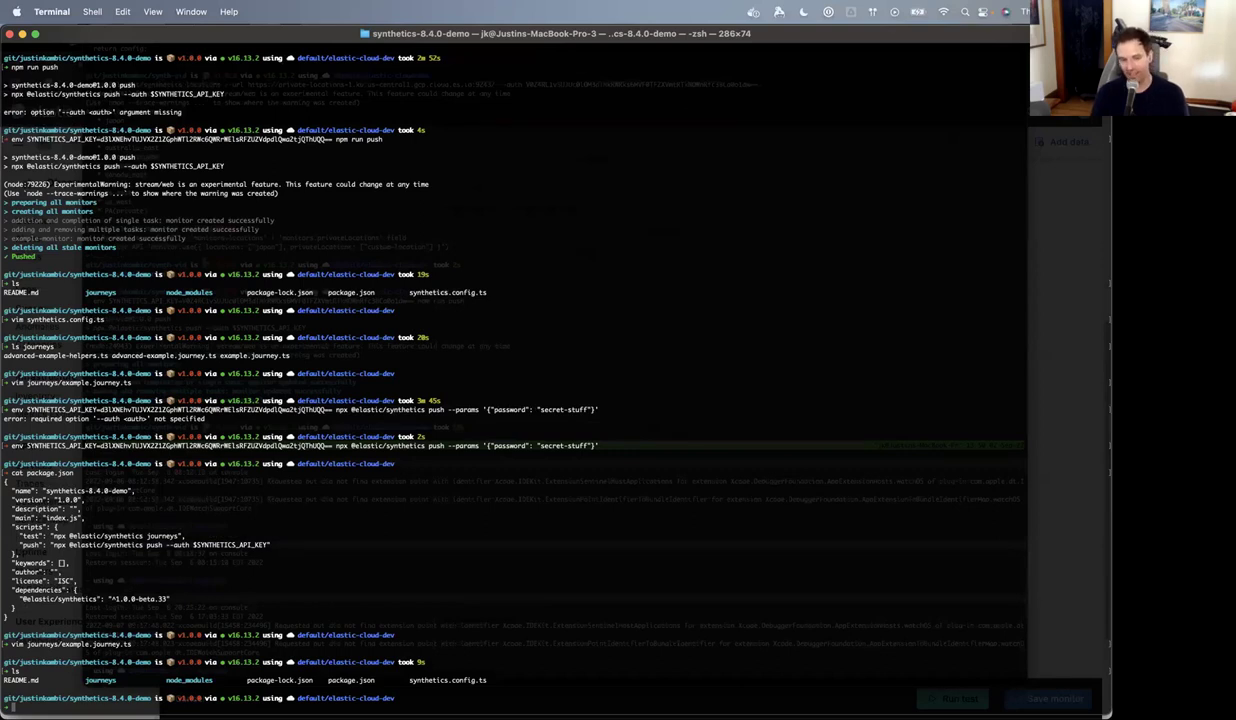
text(vim synthetics.config.ts)
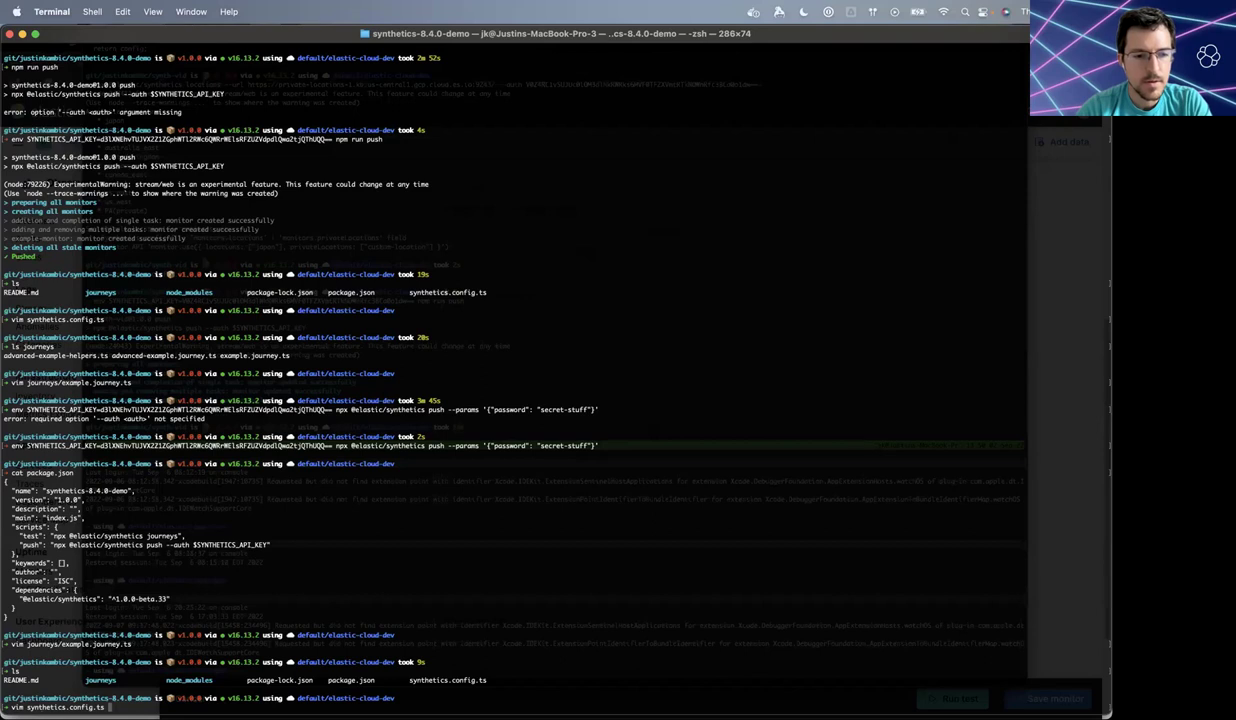
key(Return)
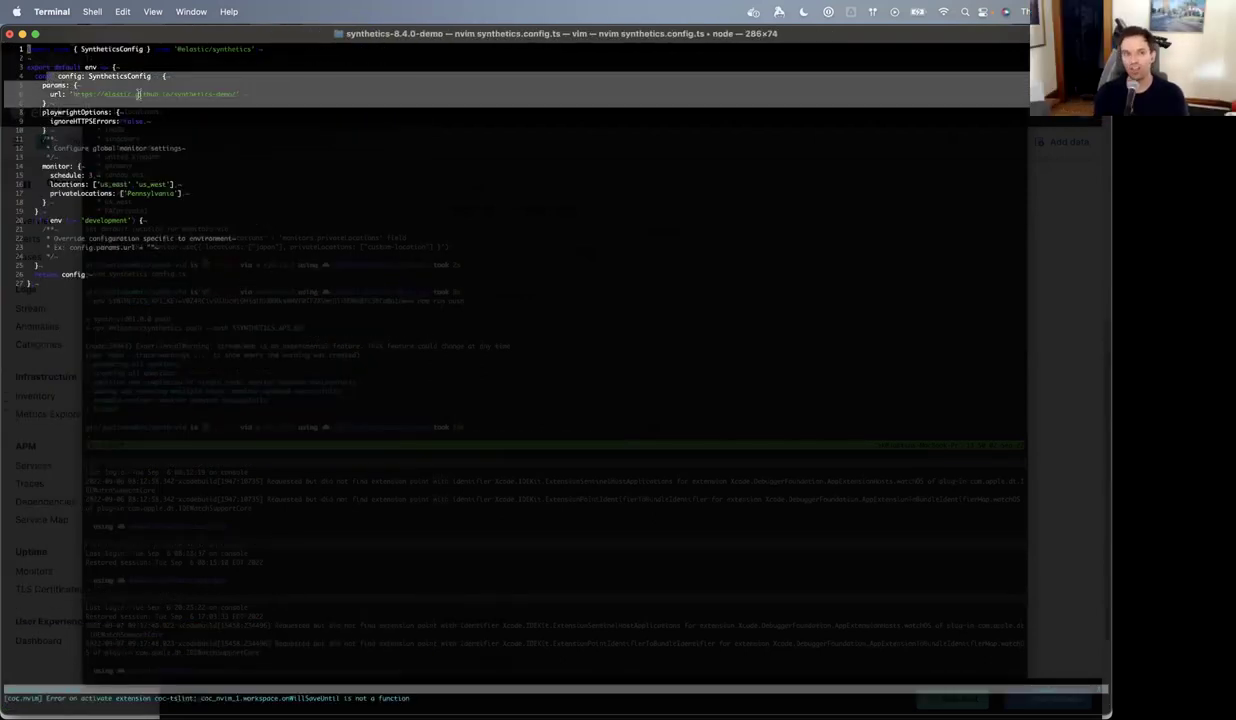
key(j)
key(j)
key(j)
key(j)
key(j)
key(w)
key(w)
key(w)
key(w)
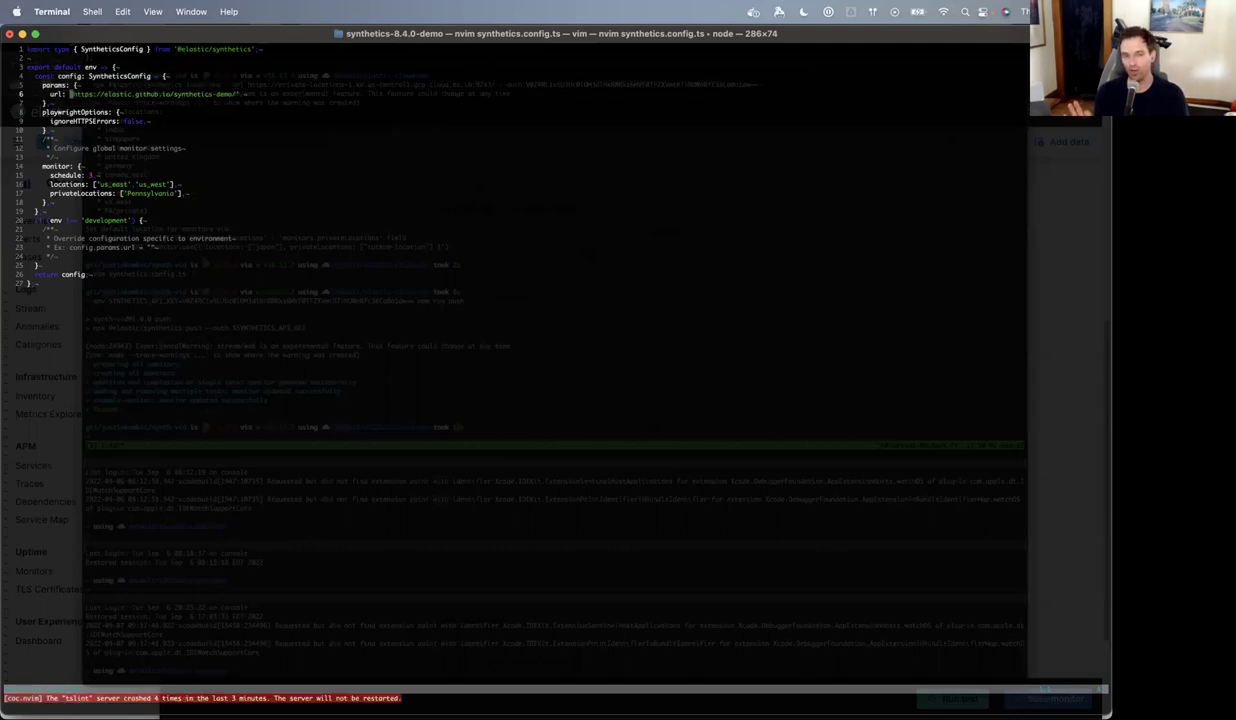
key(l)
key(v)
key(t)
key(apostrophe)
key(super+c)
key(y)
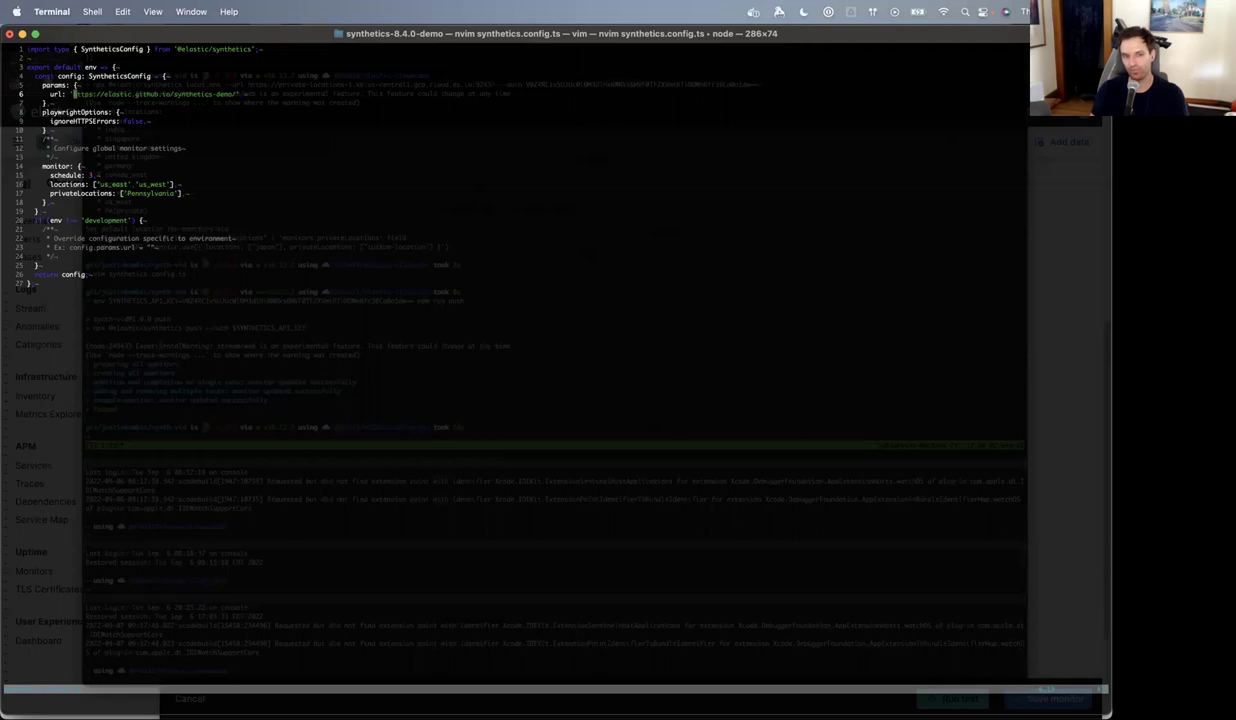
key(super+Tab)
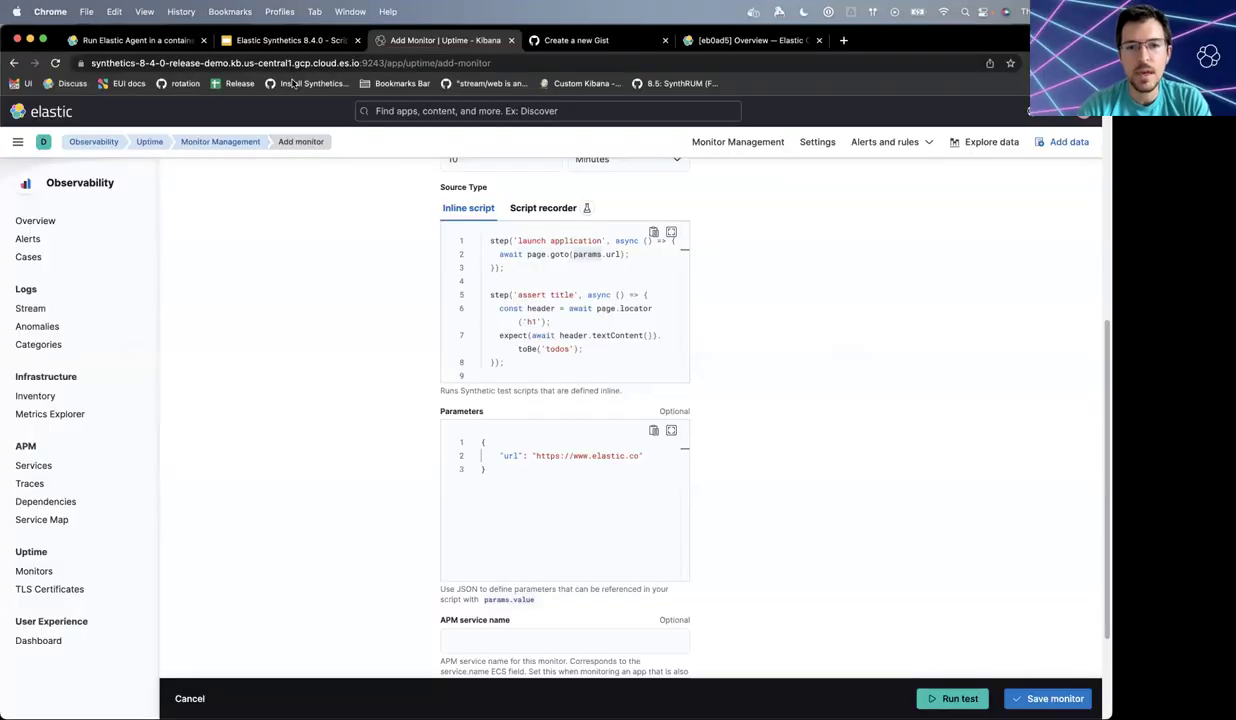
drag(535, 455, 640, 455)
key(super+v)
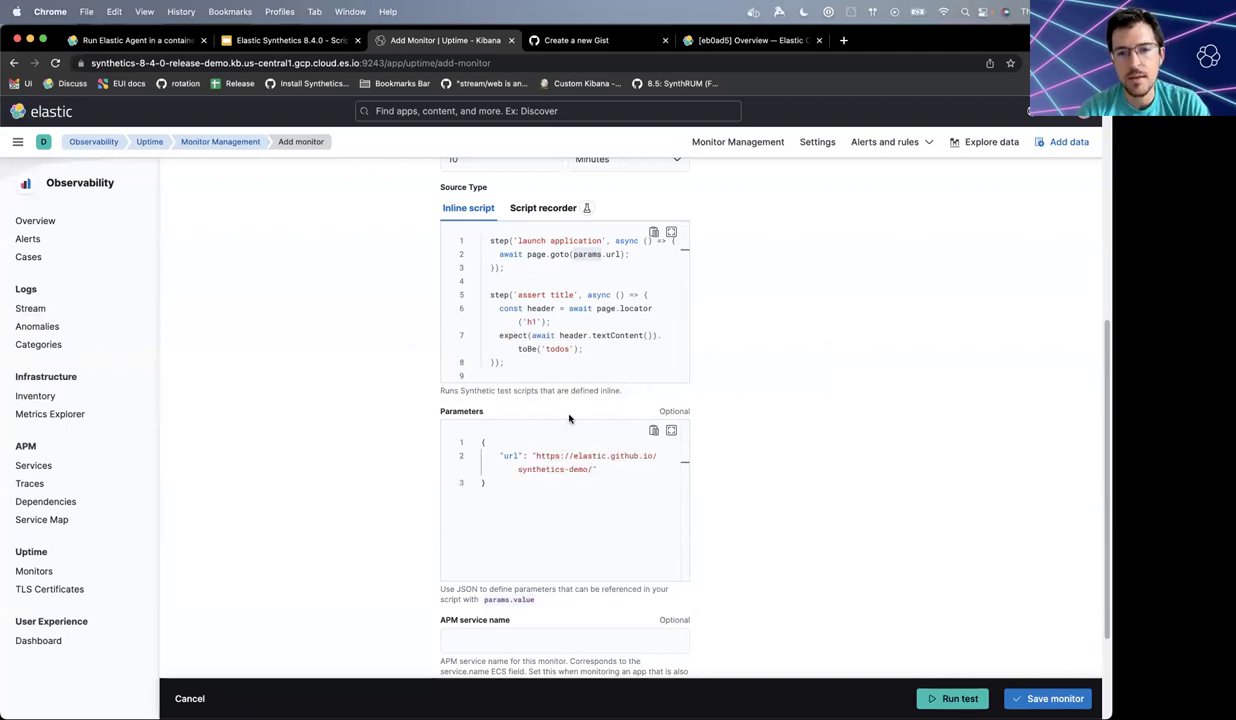
scroll(873, 446, down, 2)
scroll(873, 446, down, 1)
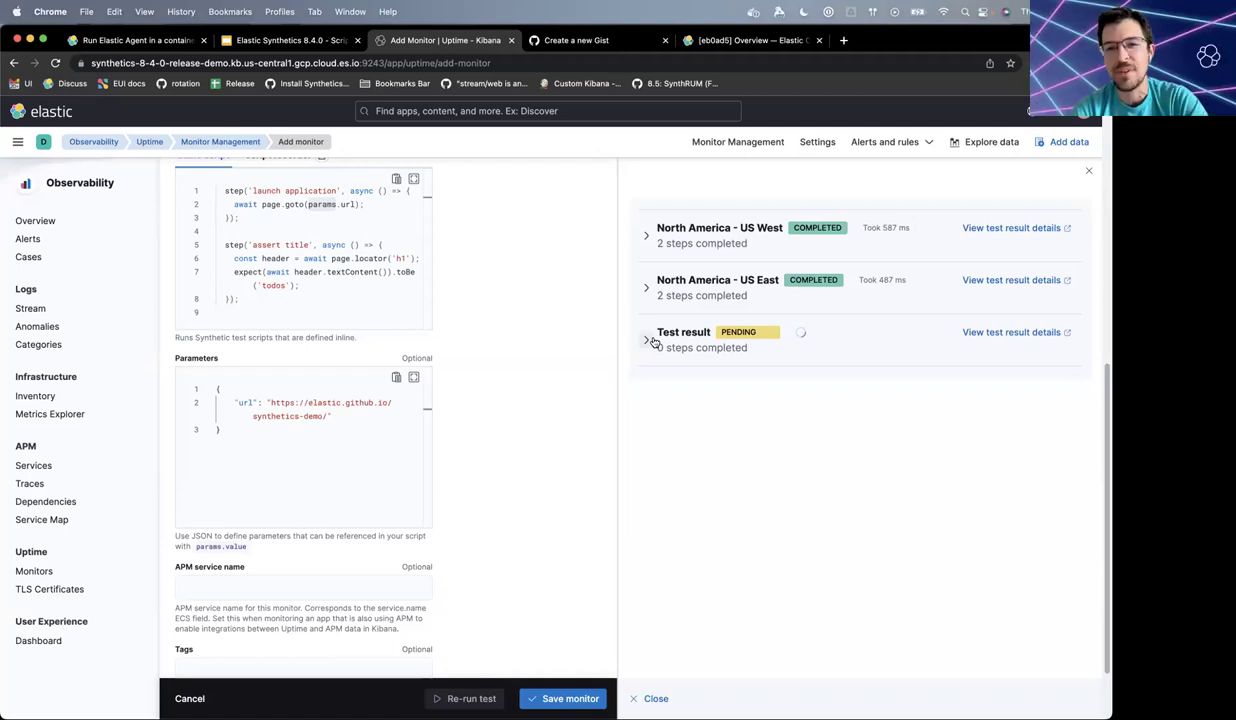
- Expand and collapse the pending test result row, then scroll down the monitor form
click(645, 342)
click(645, 342)
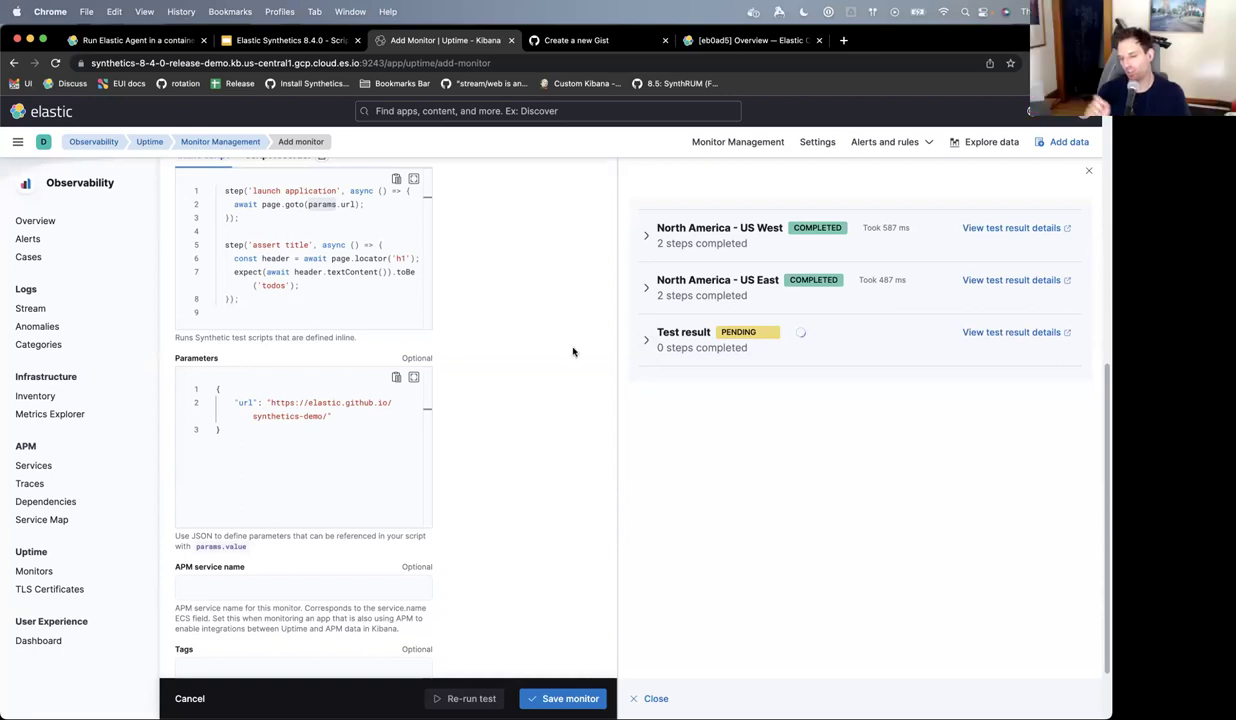
scroll(573, 351, down, 2)
scroll(573, 351, down, 1)
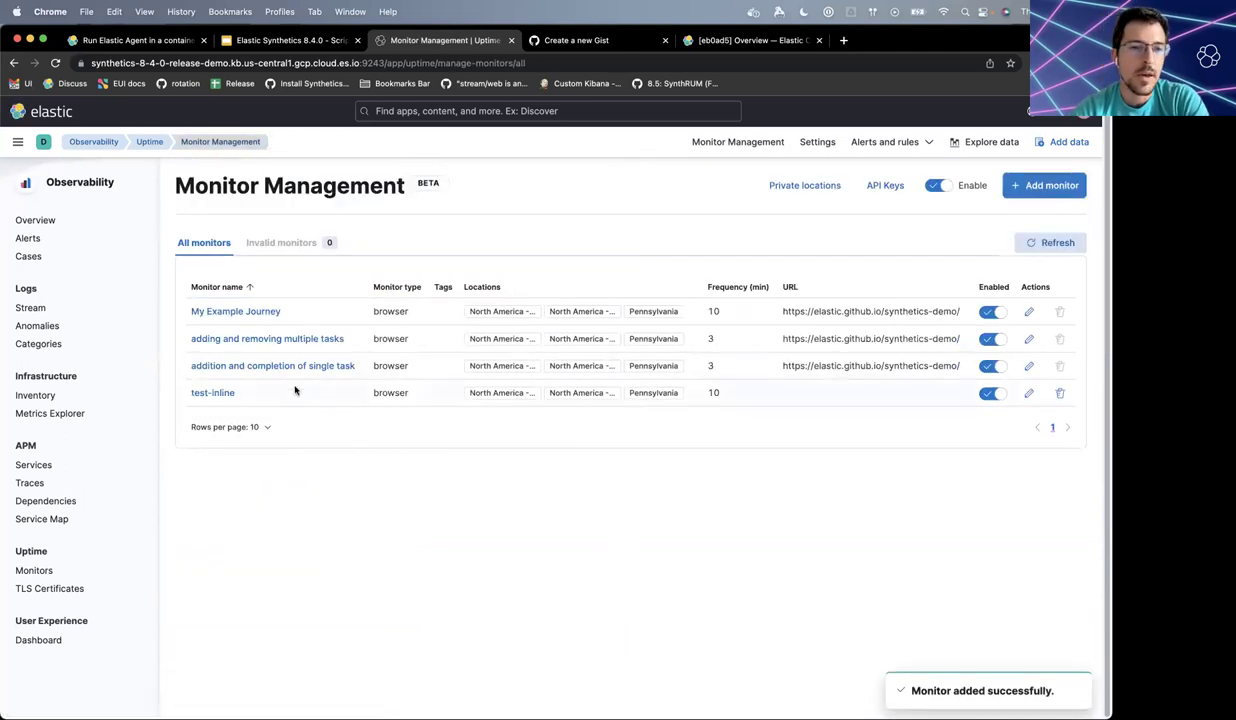
- Return to the Uptime Monitors overview via the Uptime breadcrumb
click(148, 142)
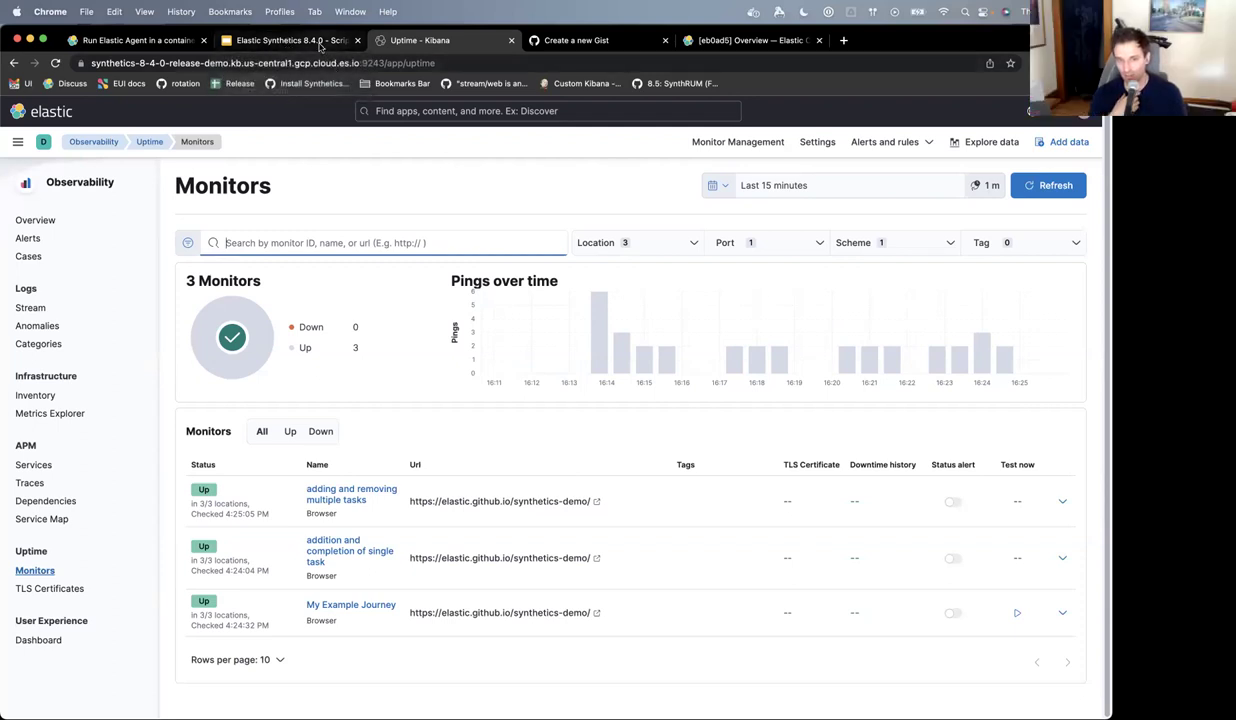
- Move through the Elastic Synthetics 8.4.0 - Script deck to the Private Beta, Now Public! slide
click(316, 42)
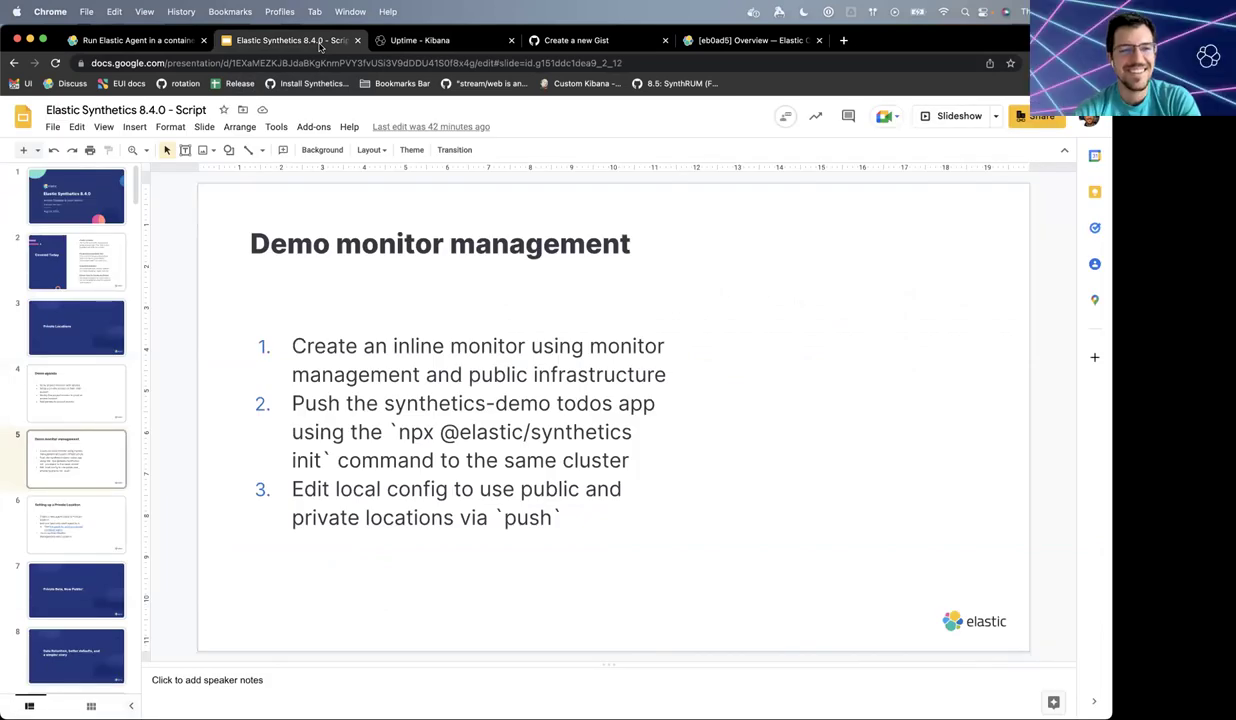
key(Up)
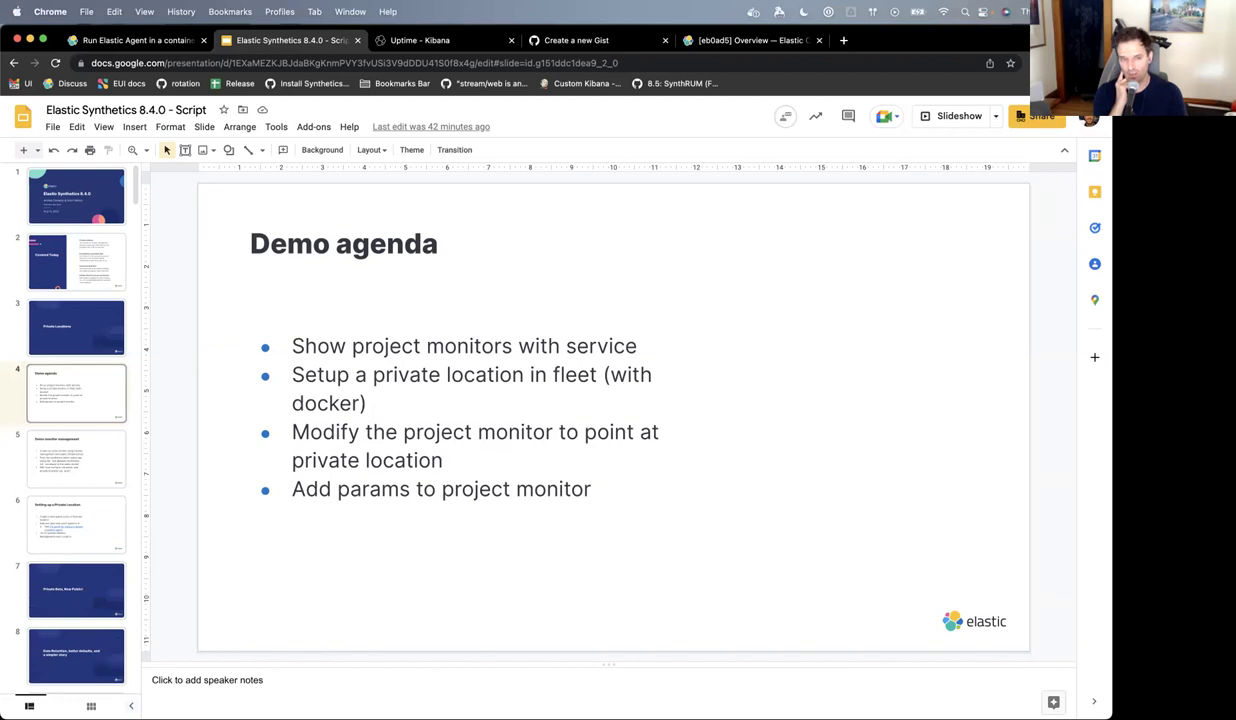
click(76, 458)
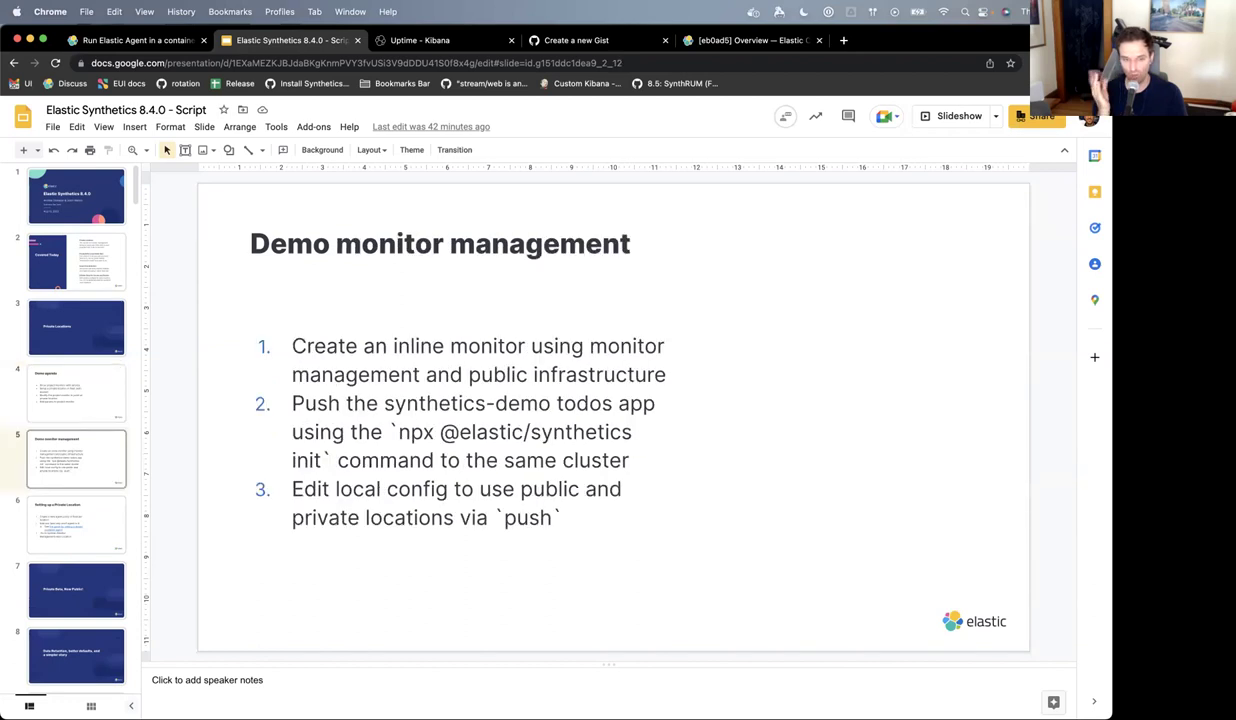
click(76, 523)
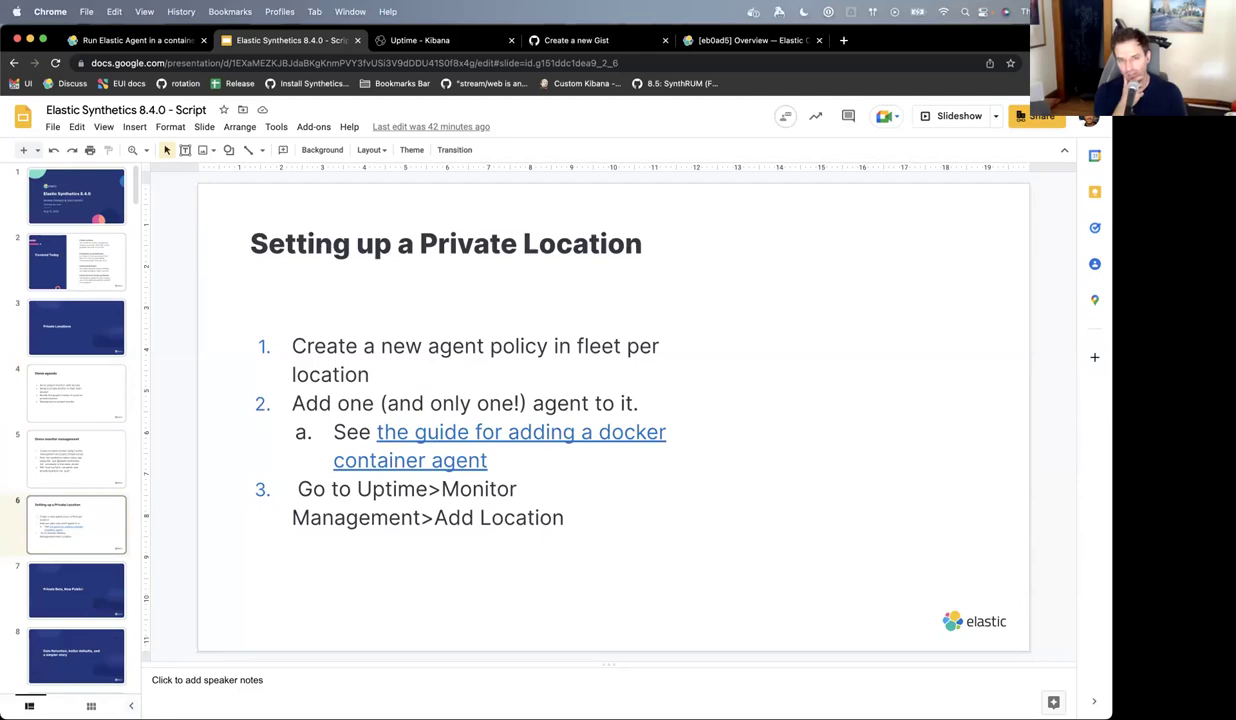
click(76, 590)
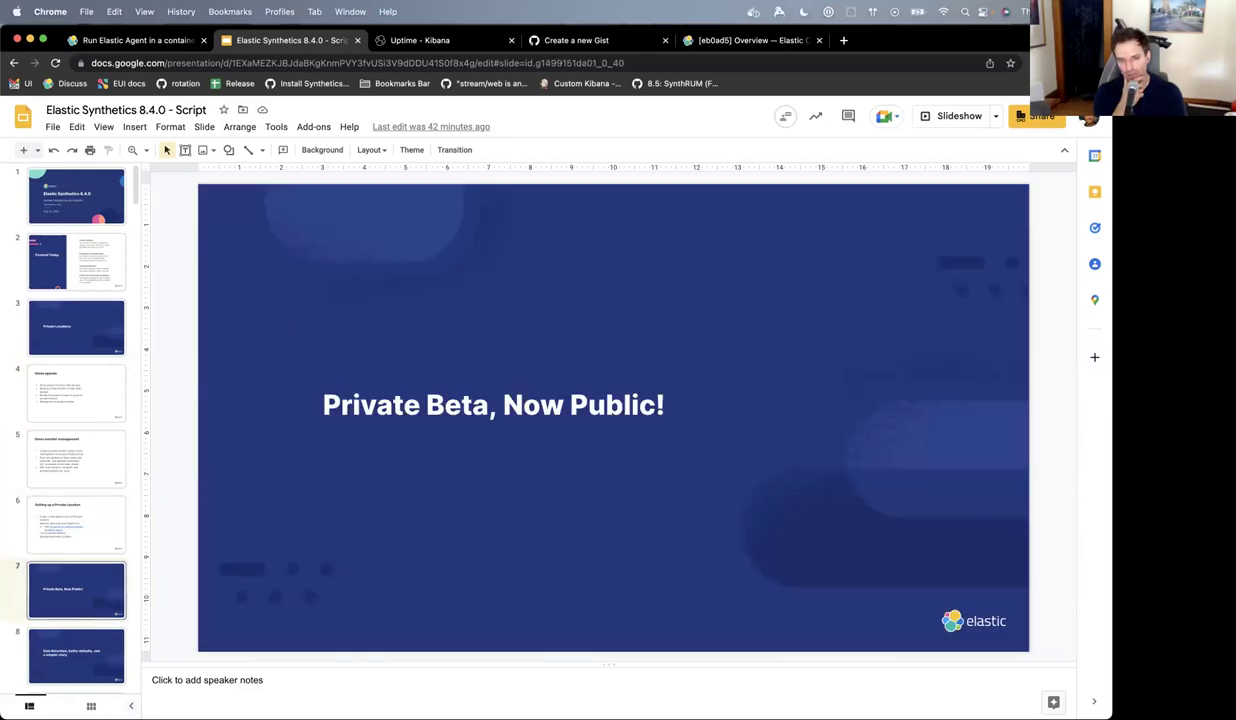
click(76, 523)
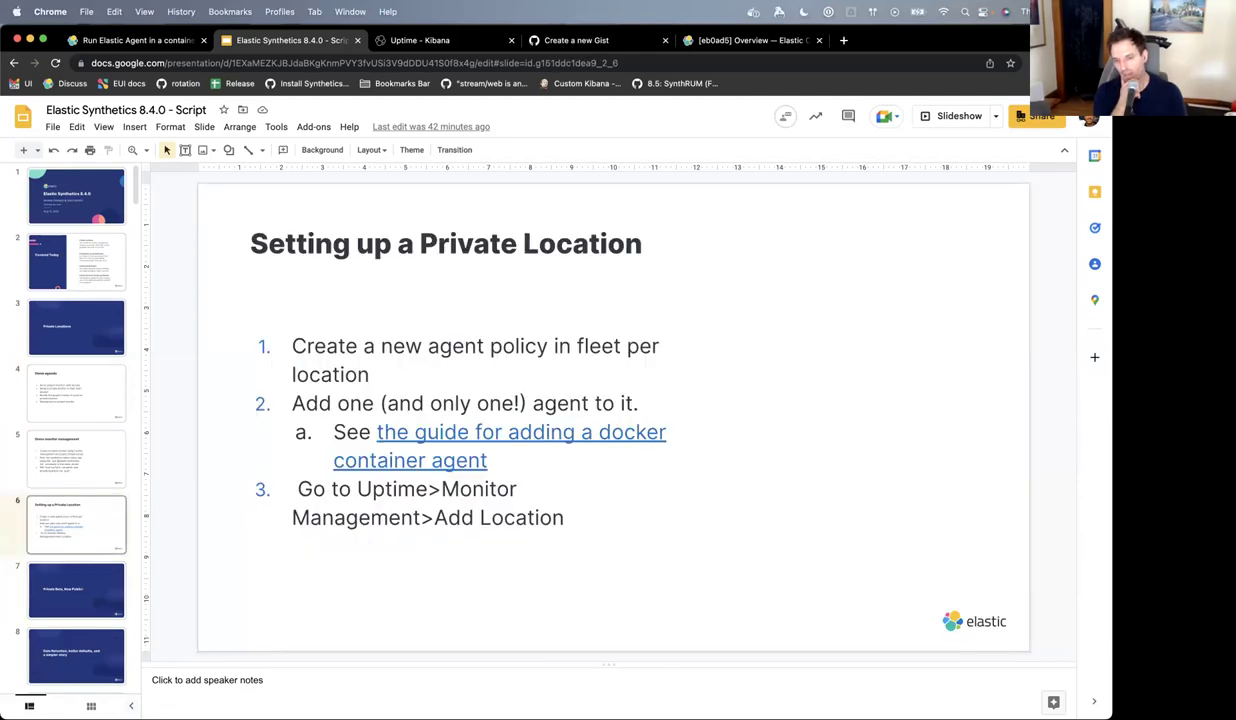
key(Down)
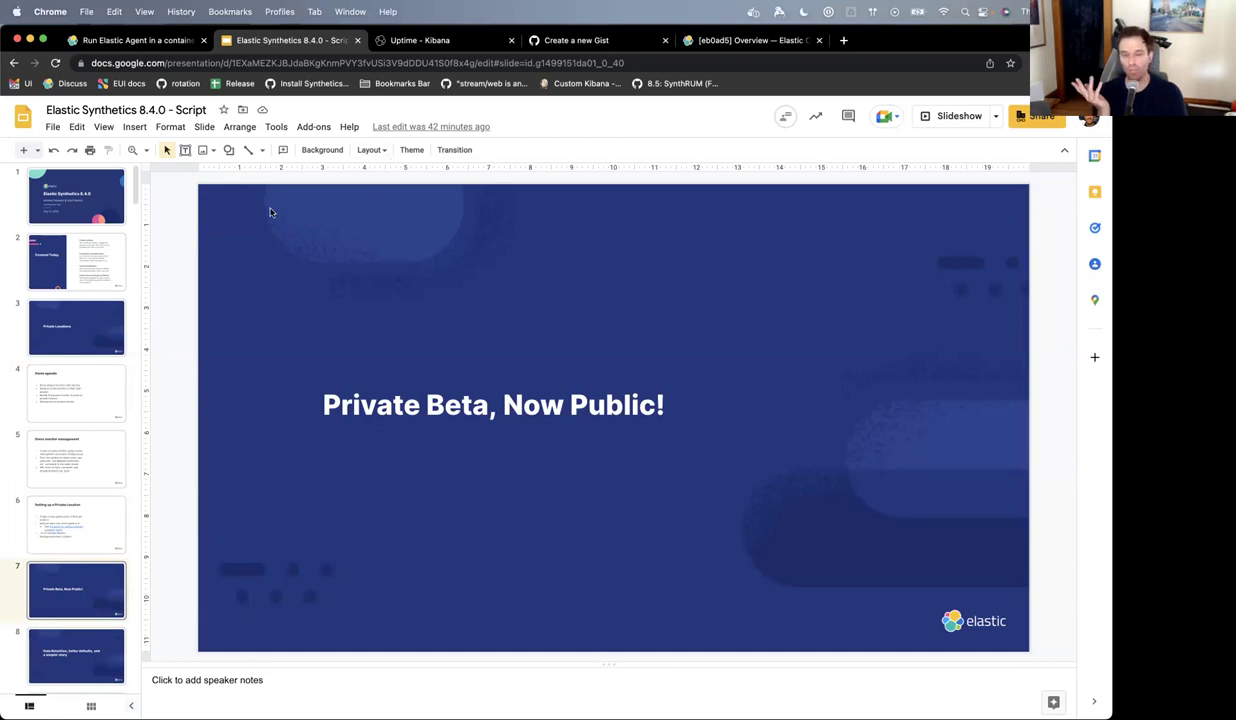
- Present the slide full screen, peek at Data Retention, exit, and return to the Uptime tab
click(958, 115)
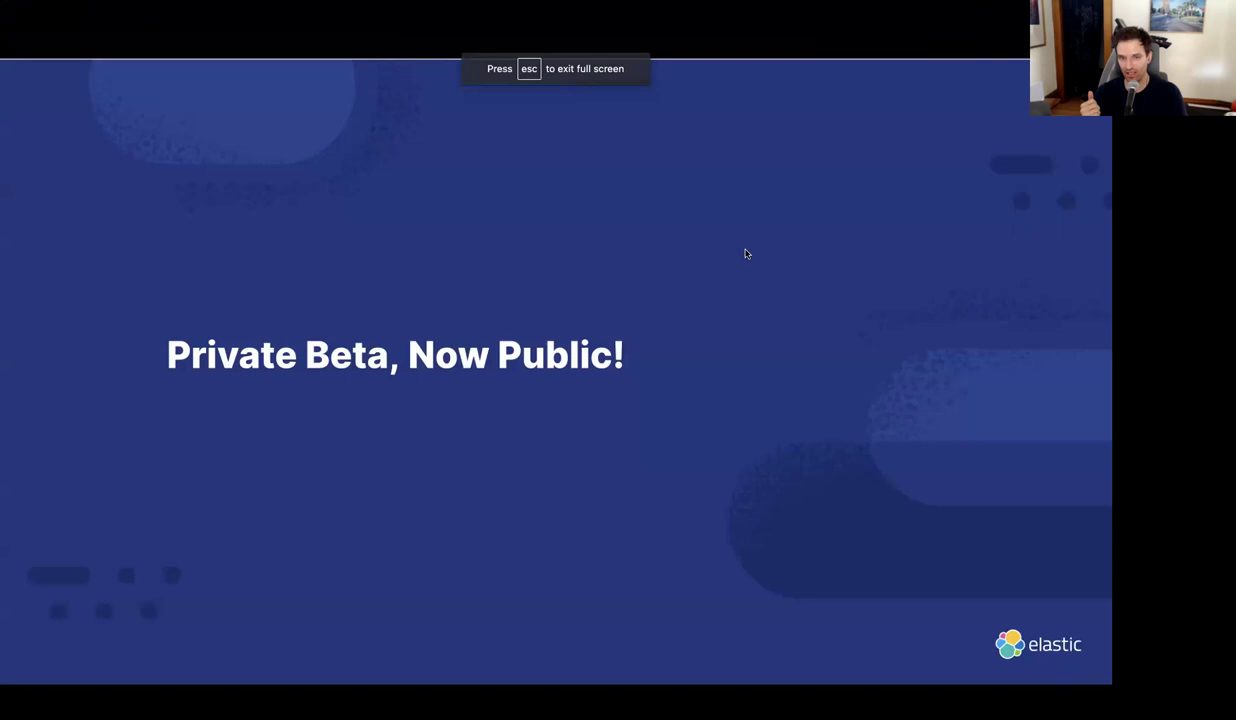
key(Right)
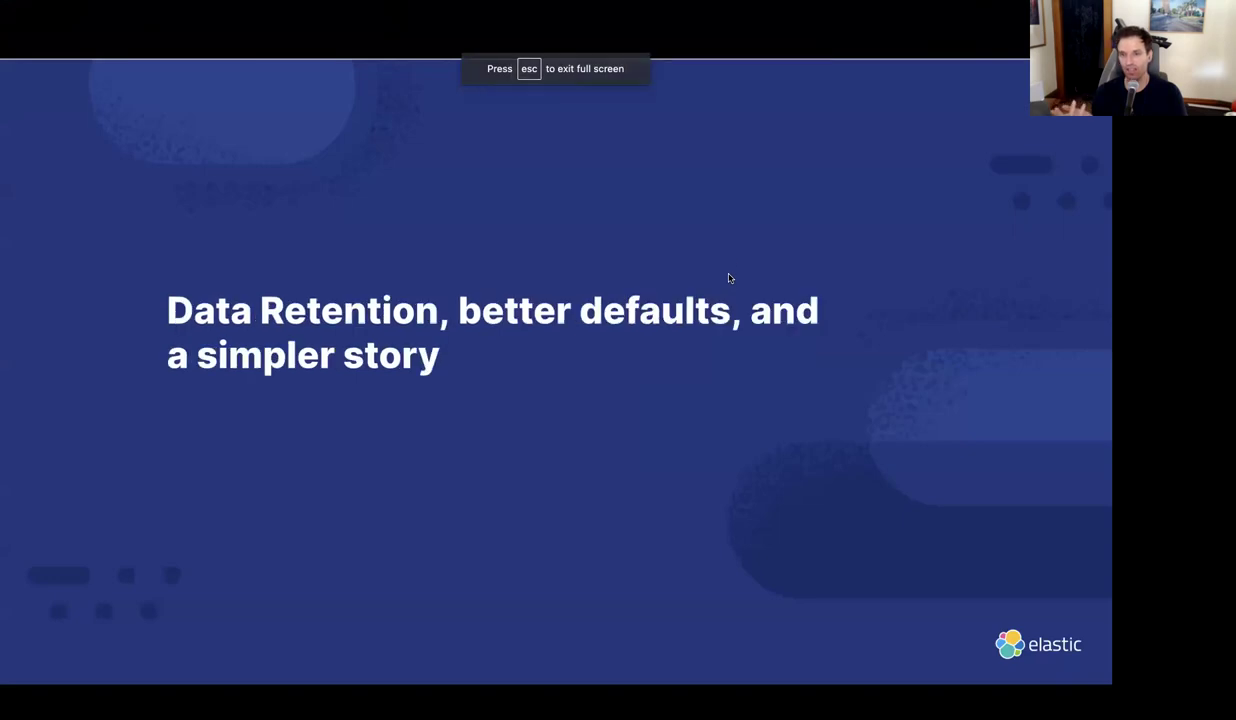
key(Left)
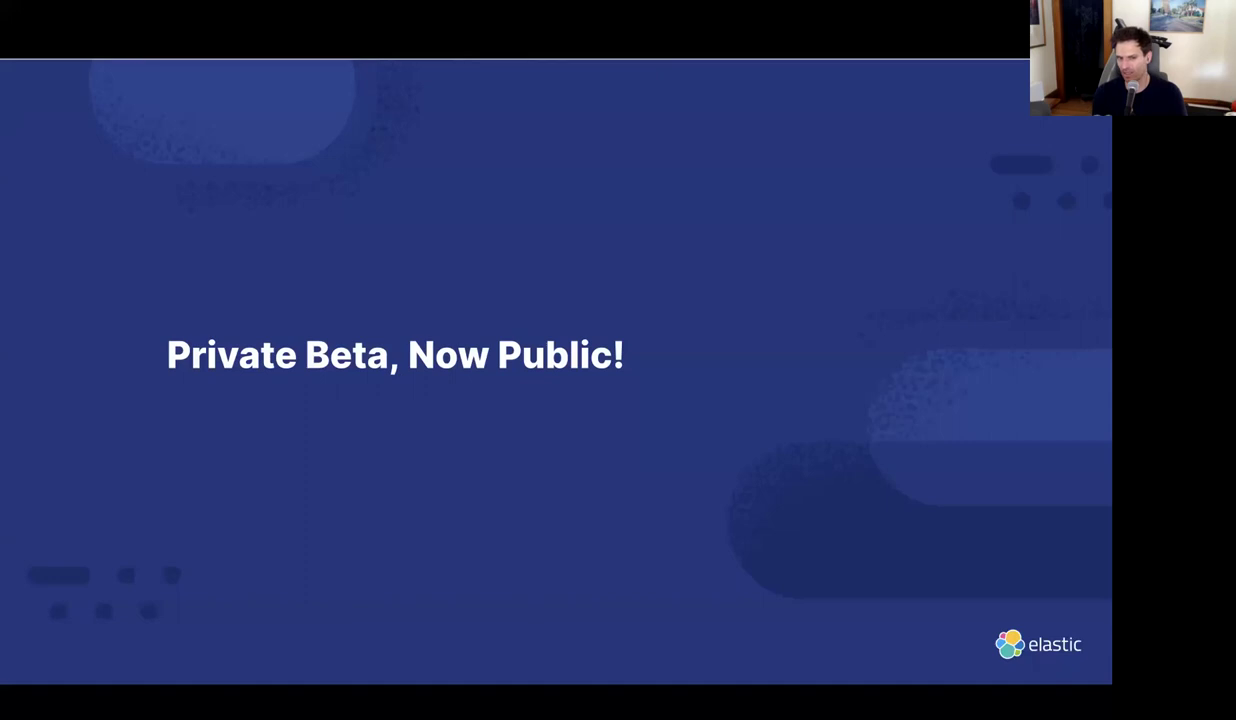
key(Escape)
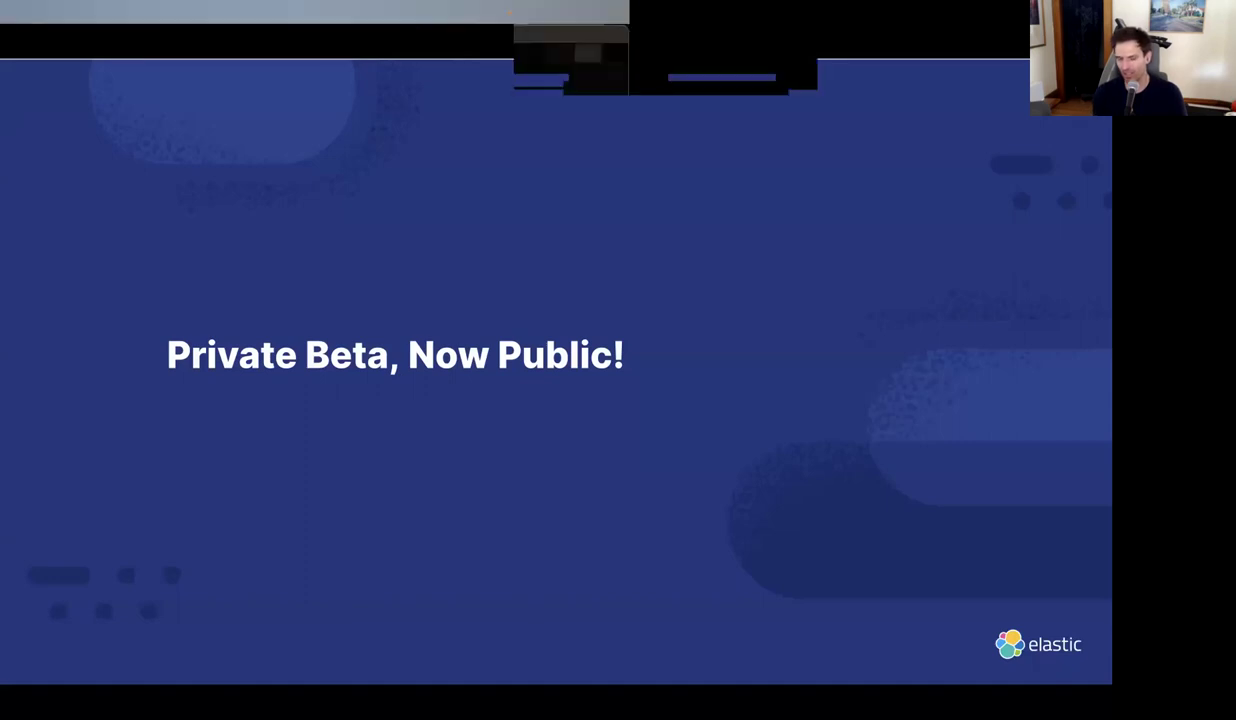
key(ctrl+Tab)
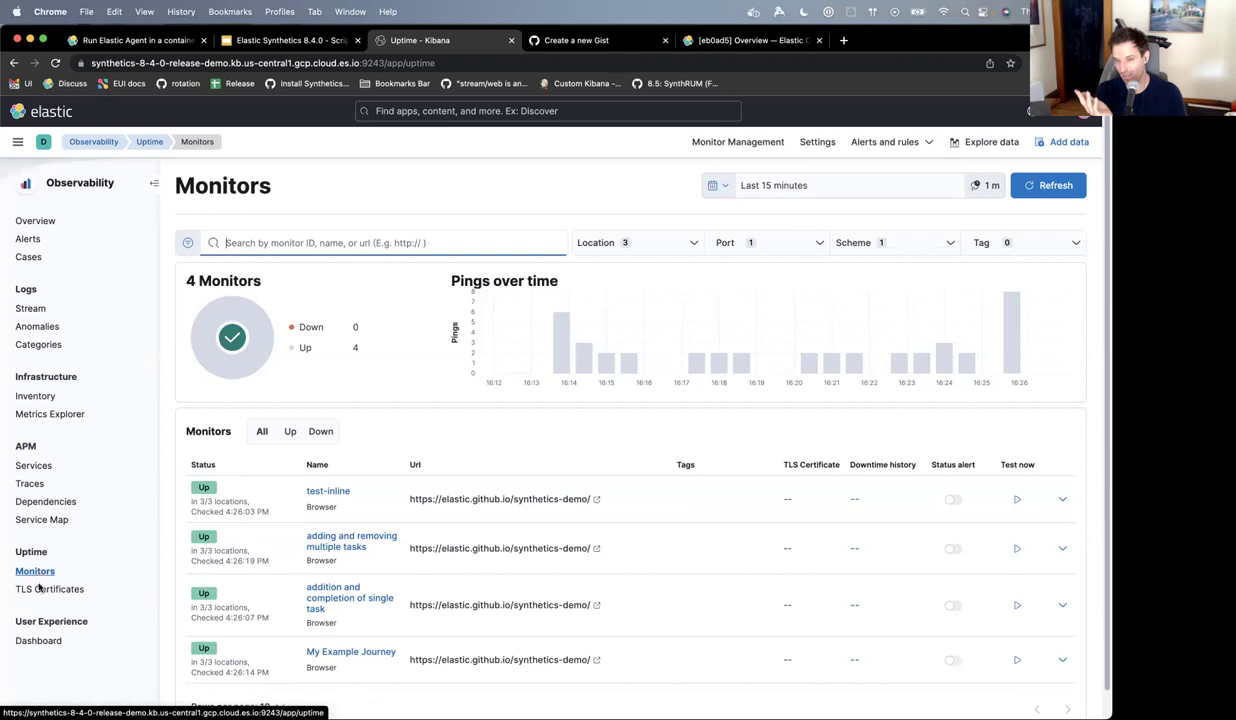
- Open Kibana's Monitor Management list of four monitors, then go back to the Elastic Synthetics slides
click(176, 443)
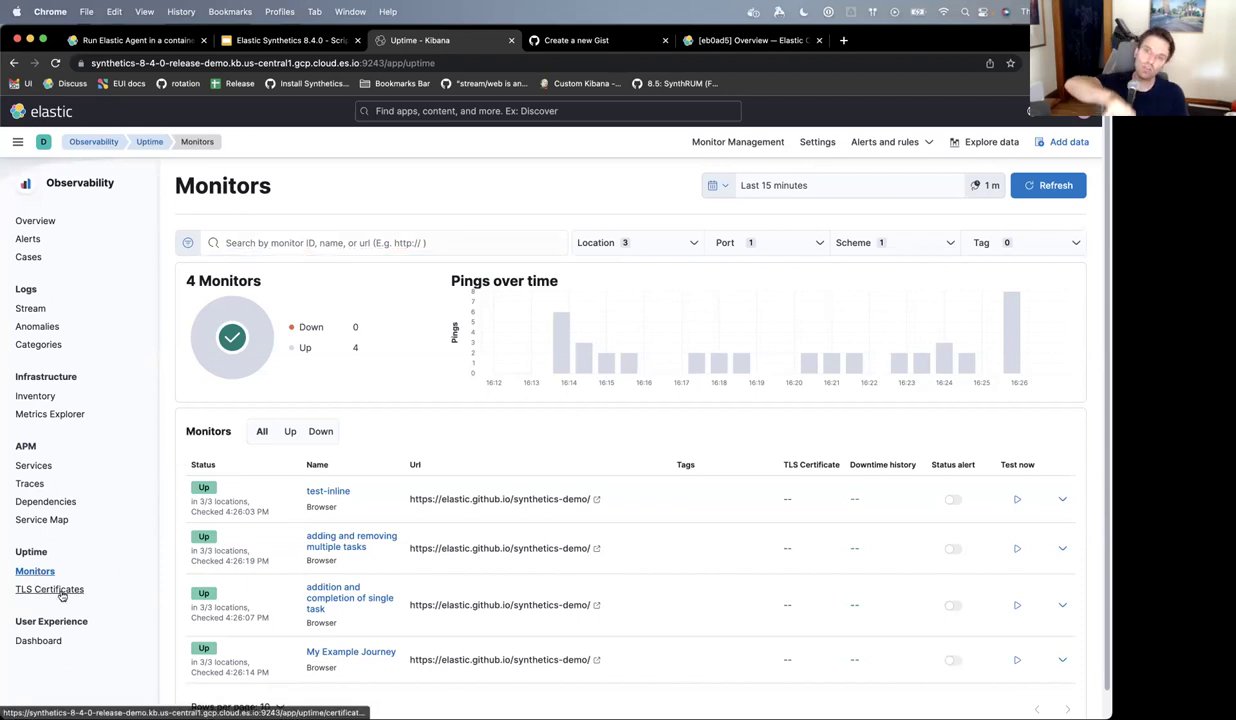
click(737, 142)
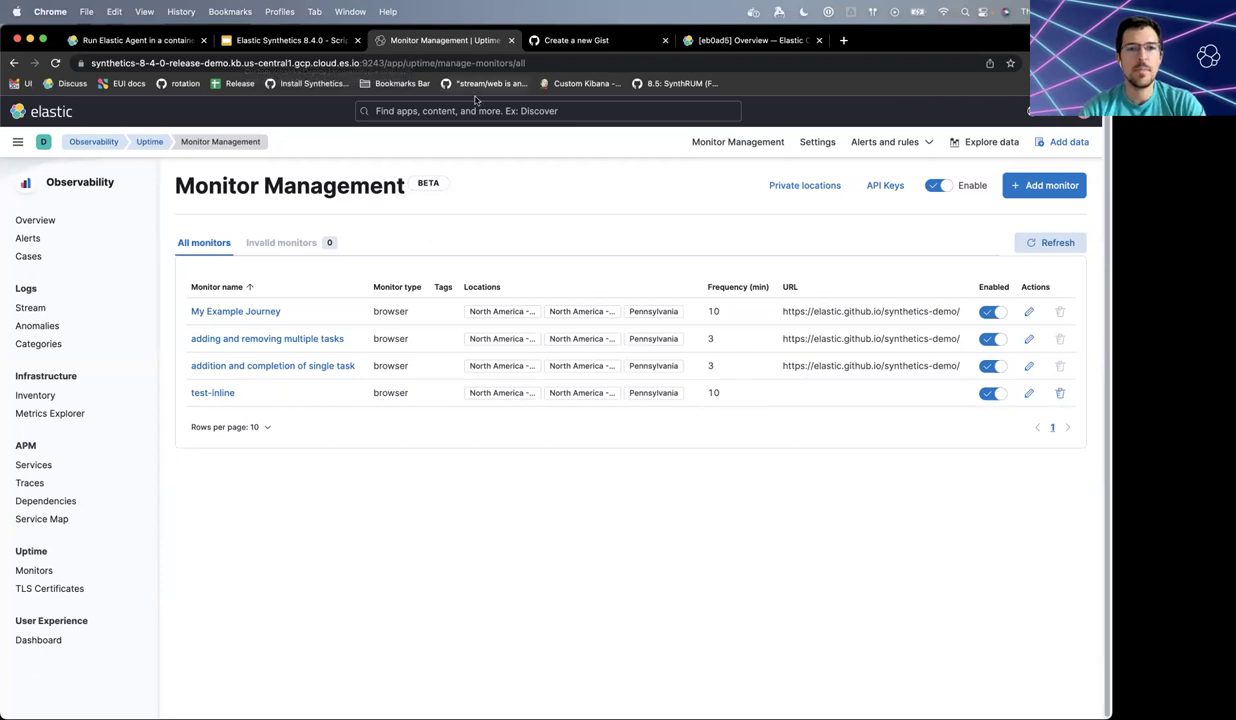
click(284, 40)
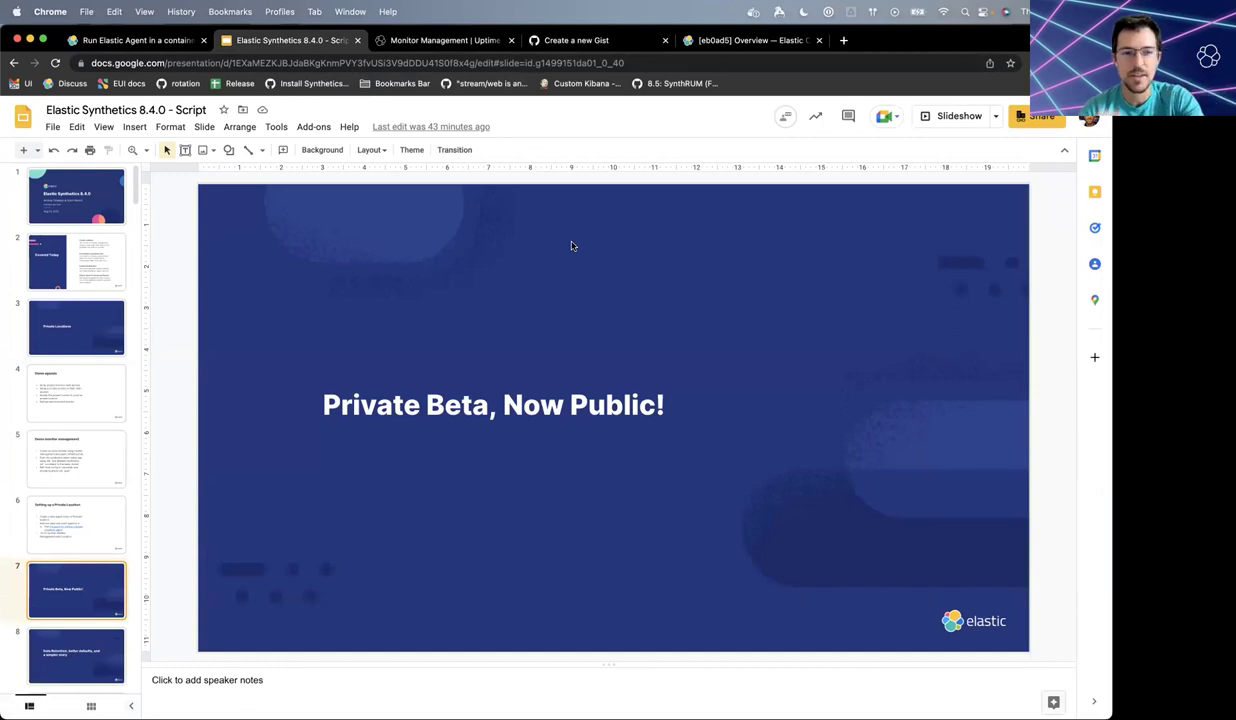
- Advance to the Data Retention slide, then return to Kibana's Monitor Management tab
key(Down)
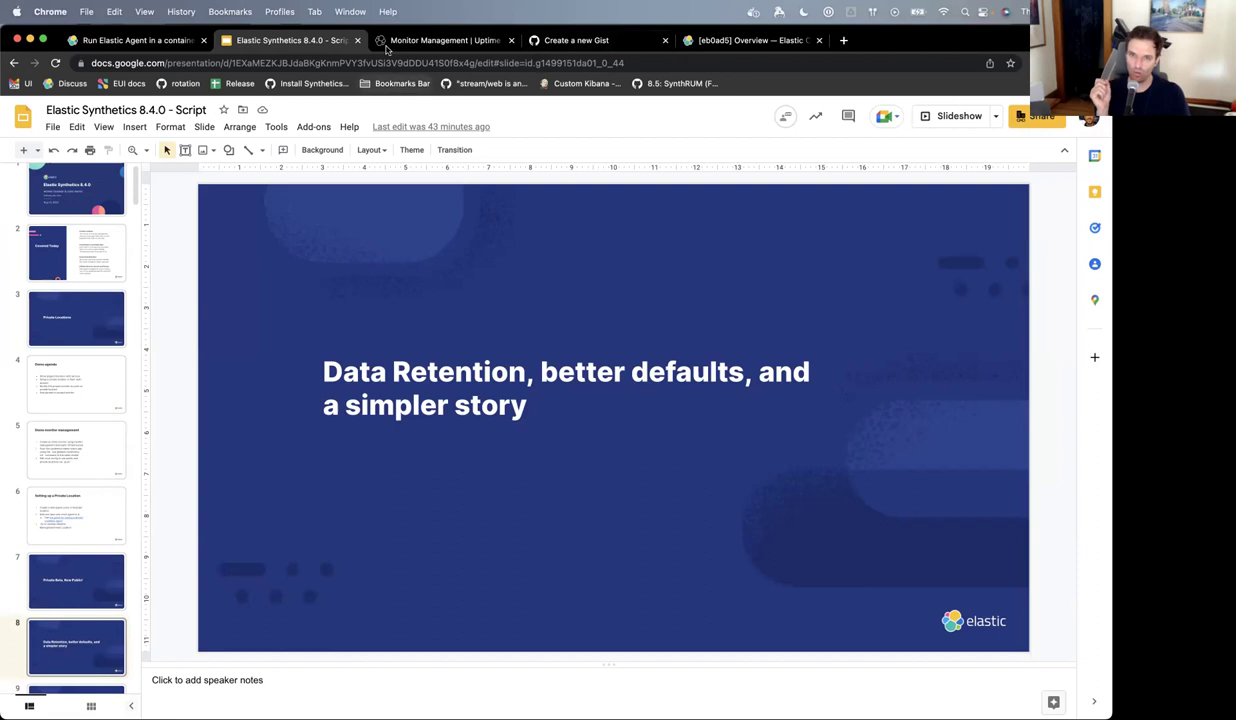
click(440, 40)
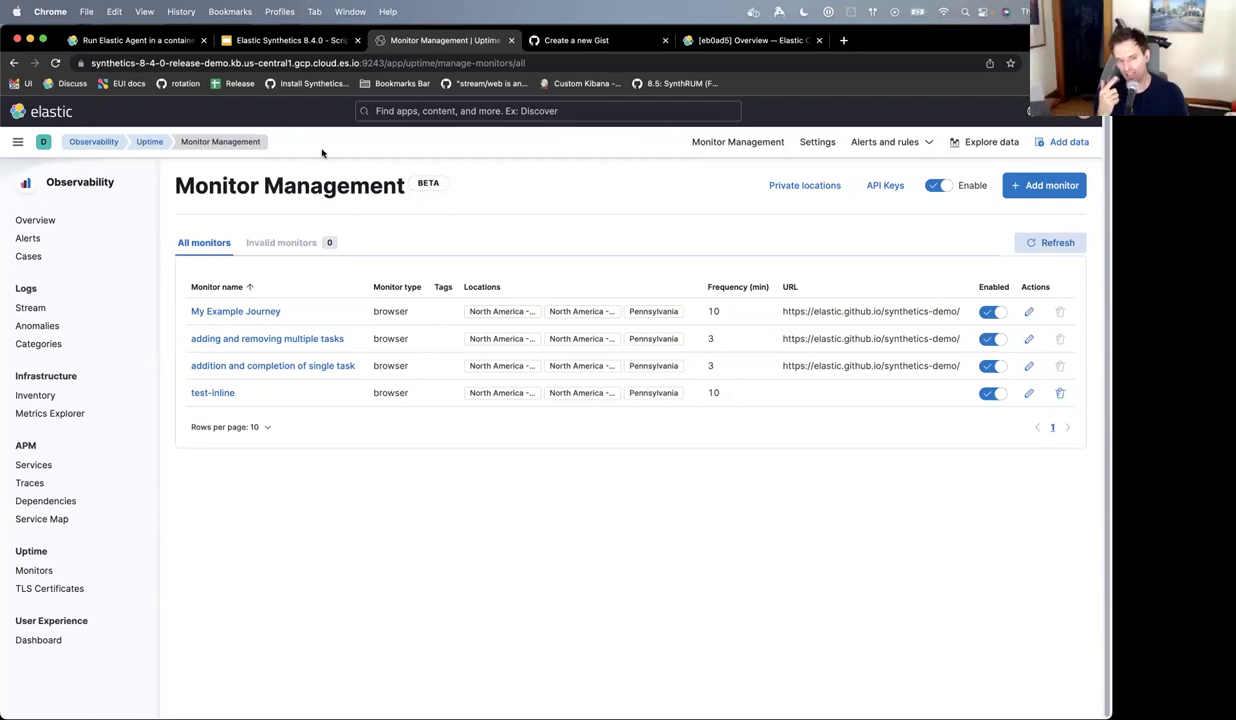
- Search 'stack' to reach Stack Management, then open Index Management's Data Streams tab
click(486, 111)
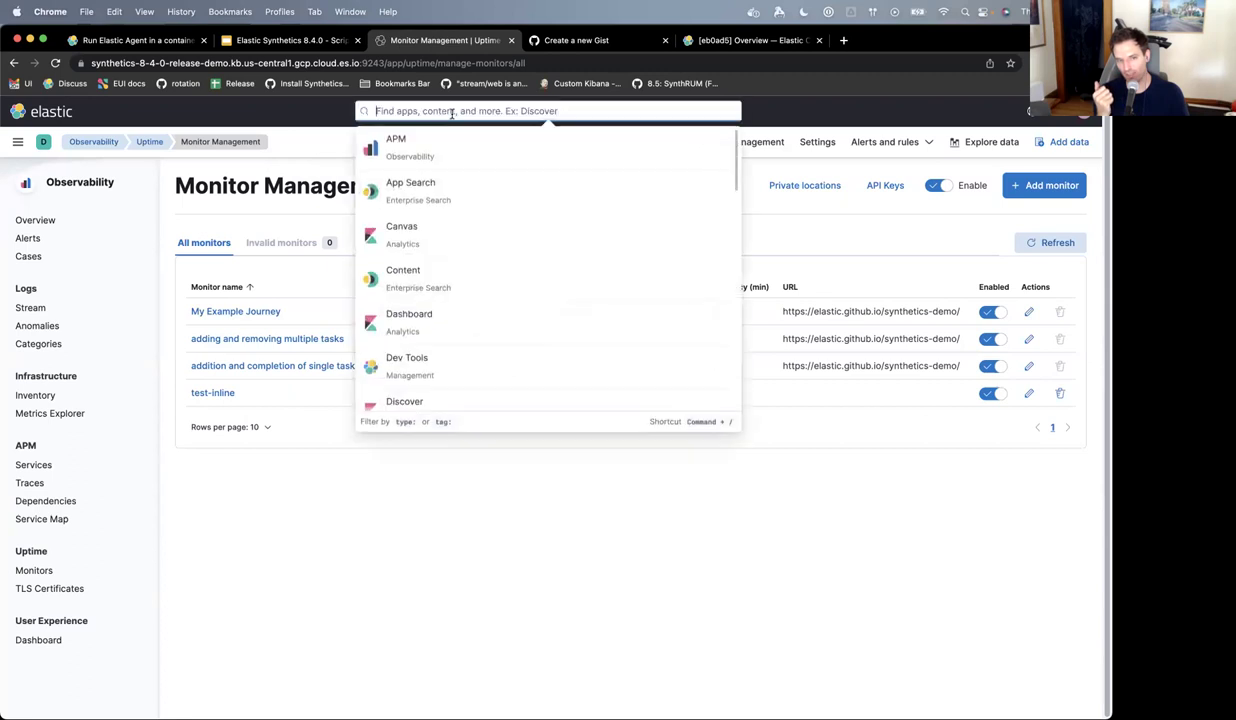
text(stack)
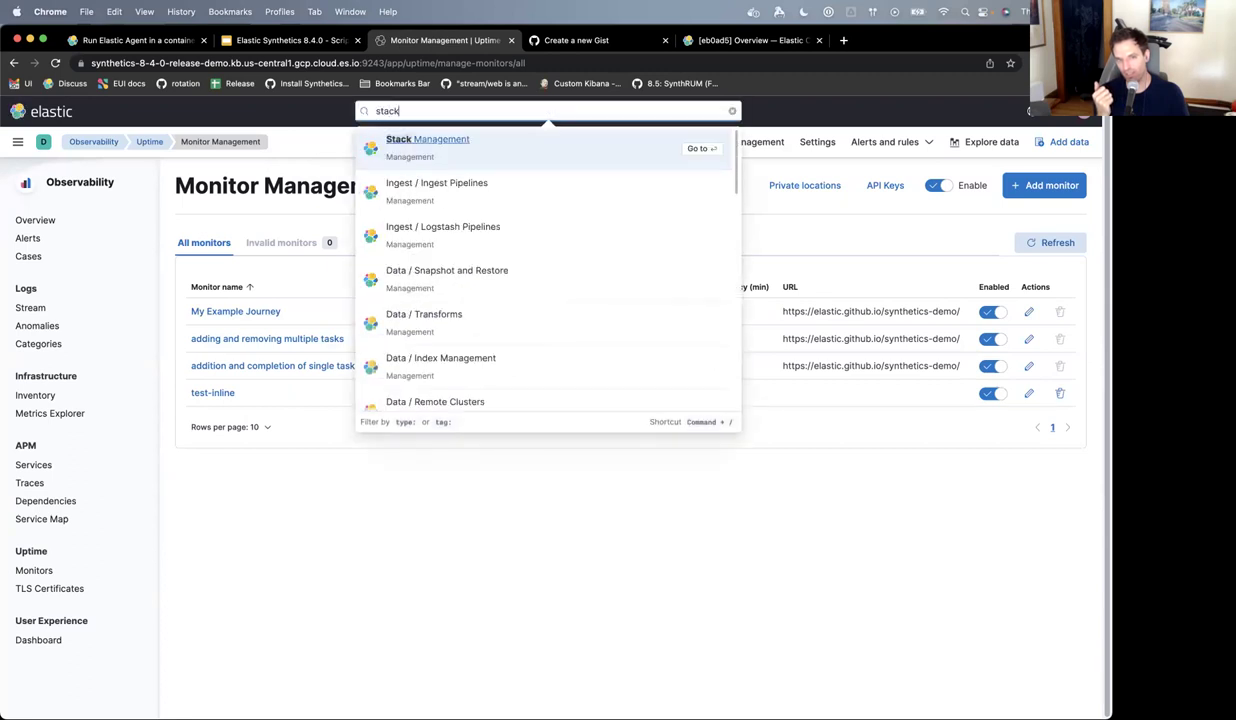
click(442, 163)
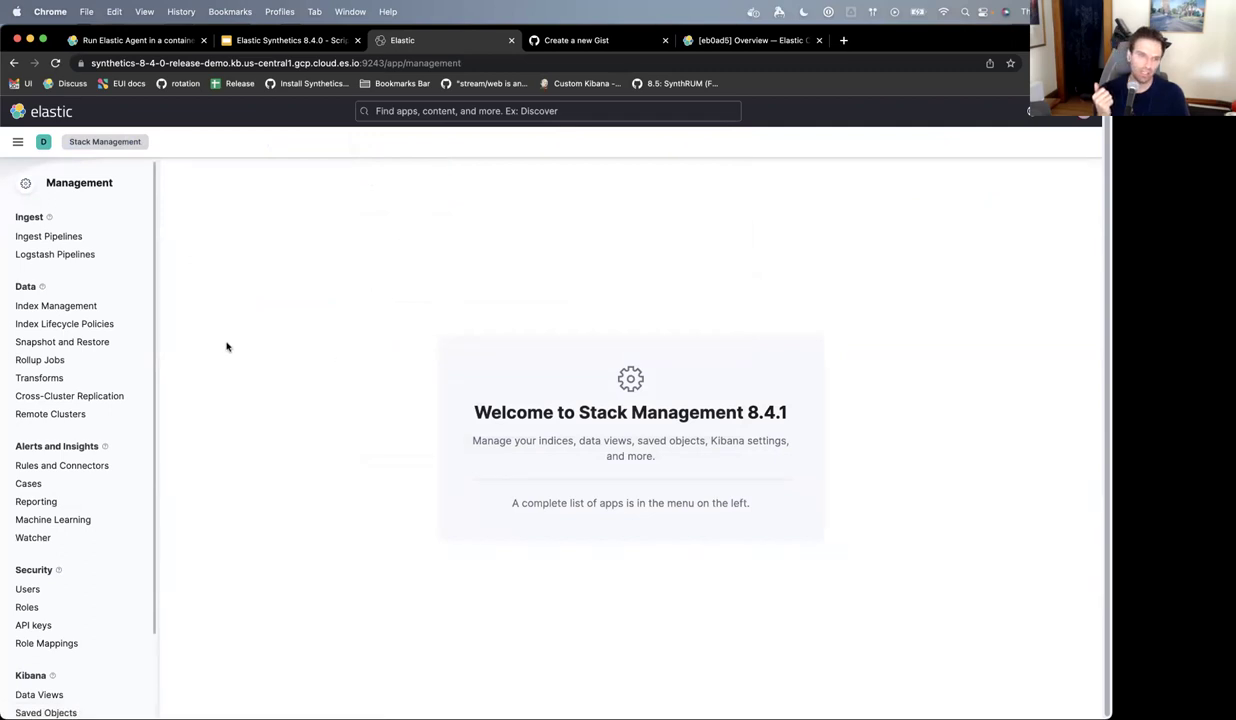
scroll(72, 342, down, 2)
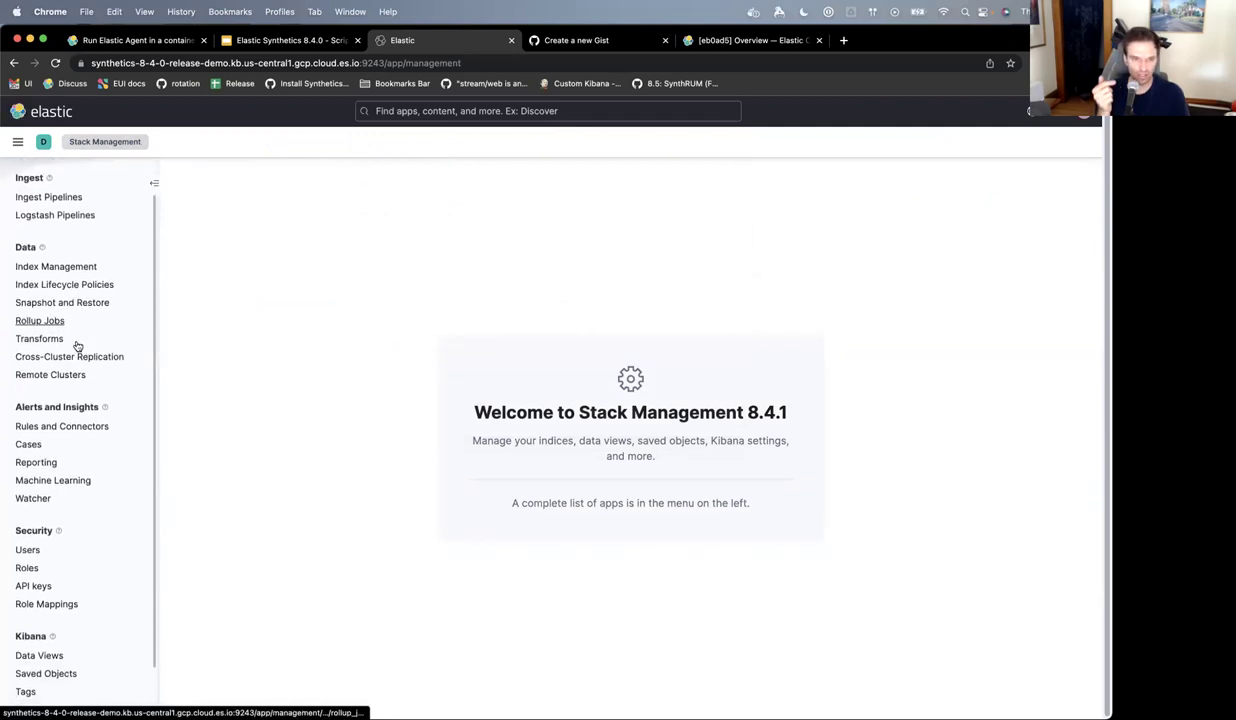
click(60, 267)
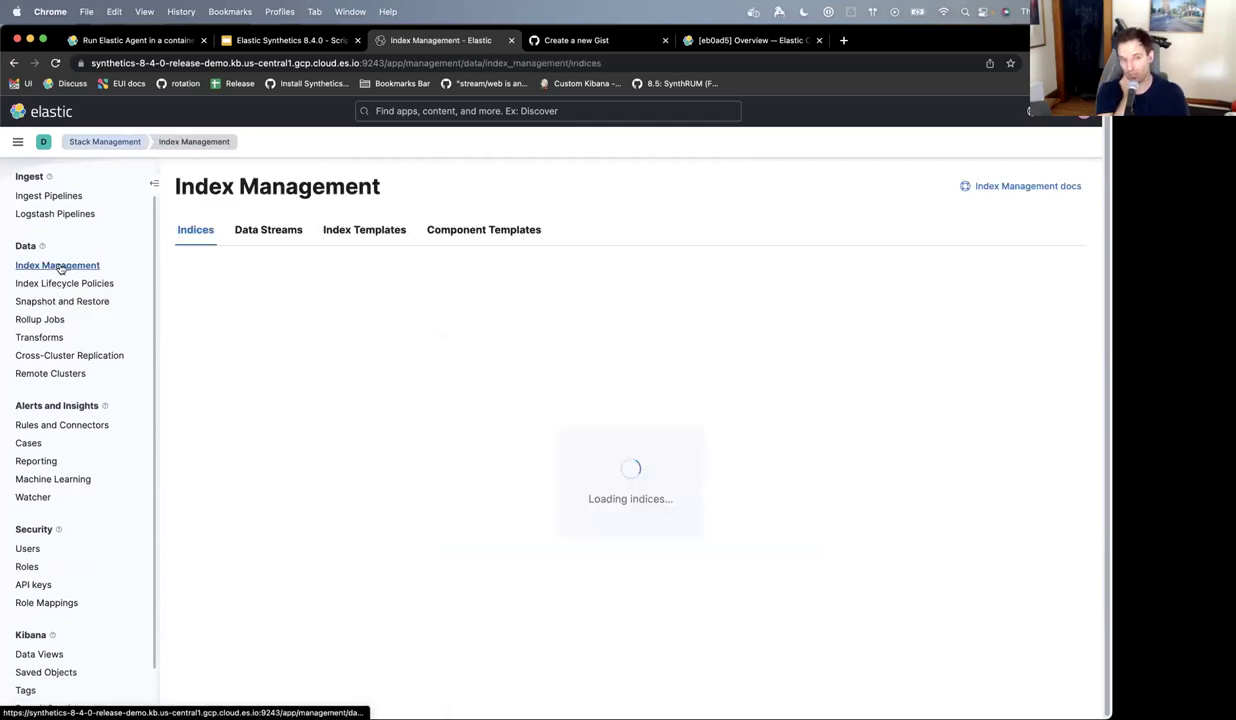
click(278, 232)
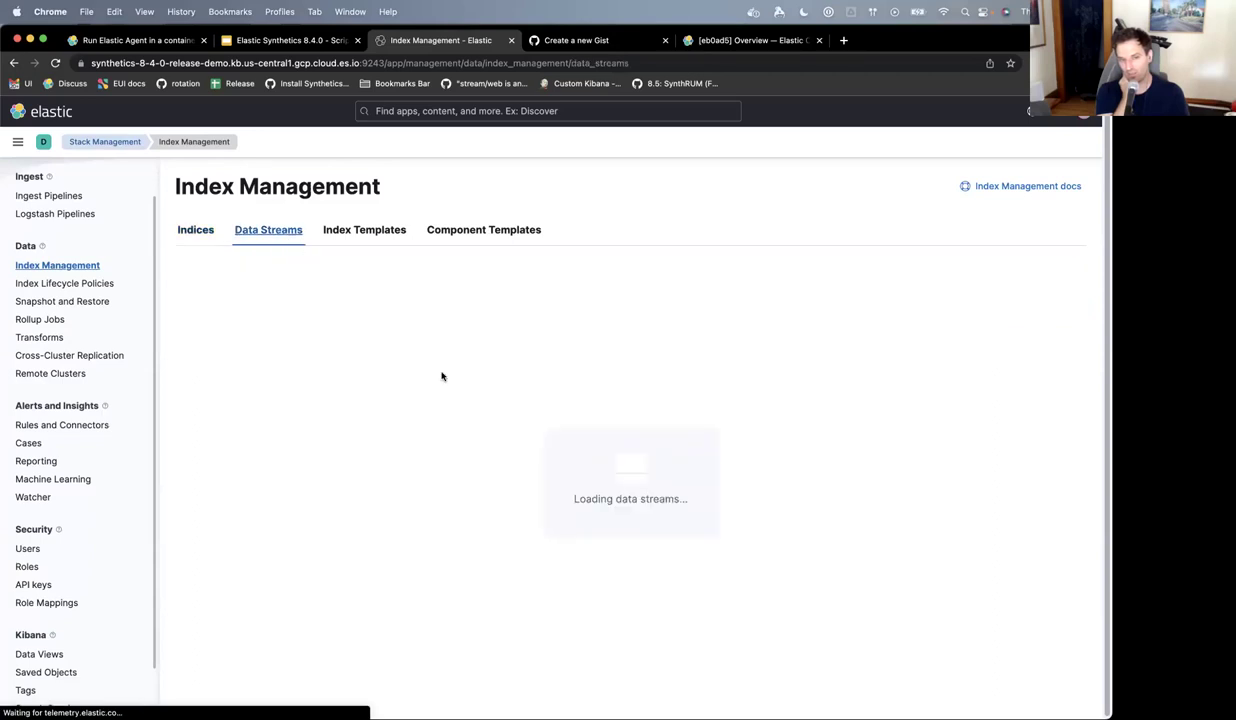
- Filter the Data Streams list by 'synth', leaving three green synthetics-browser streams with one index each
click(370, 320)
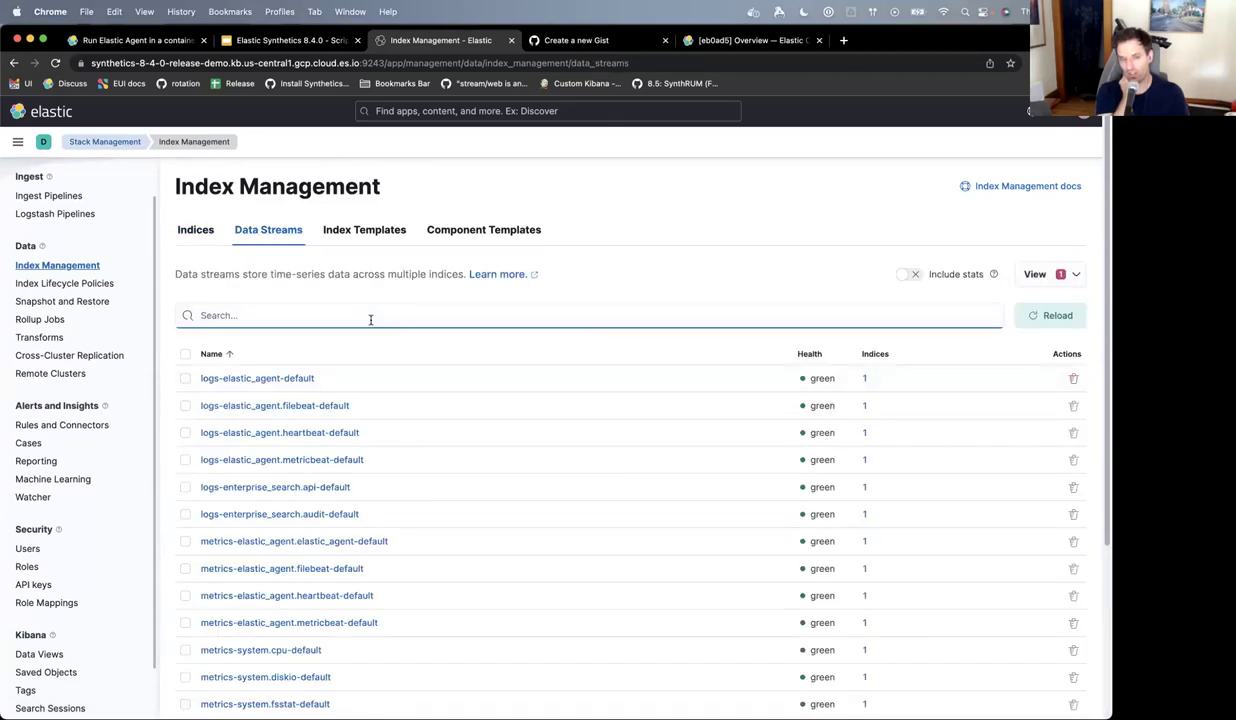
text(synth)
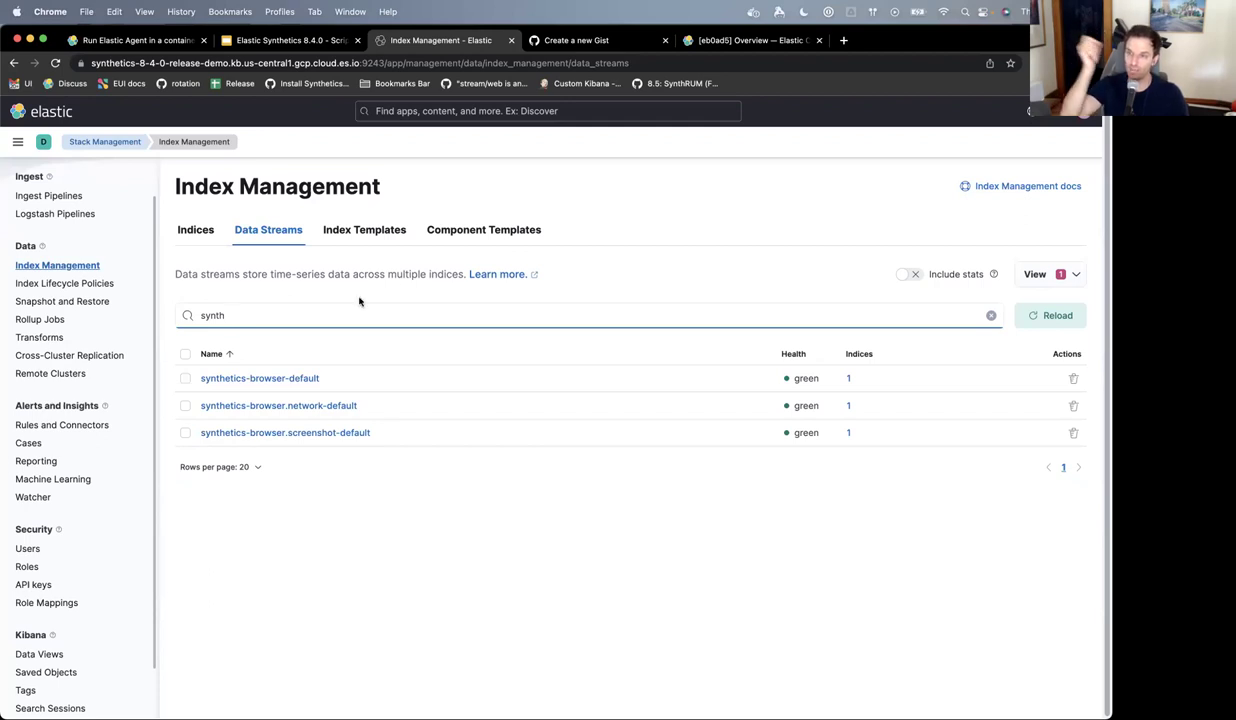
click(450, 63)
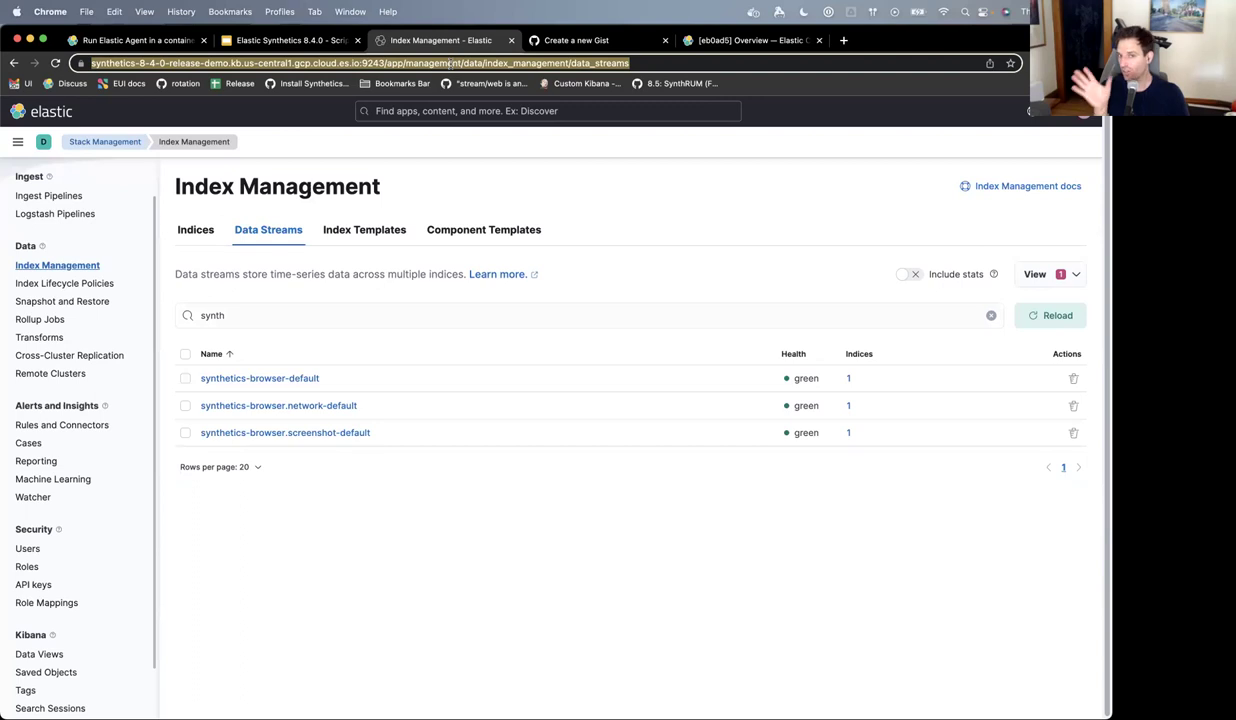
click(489, 161)
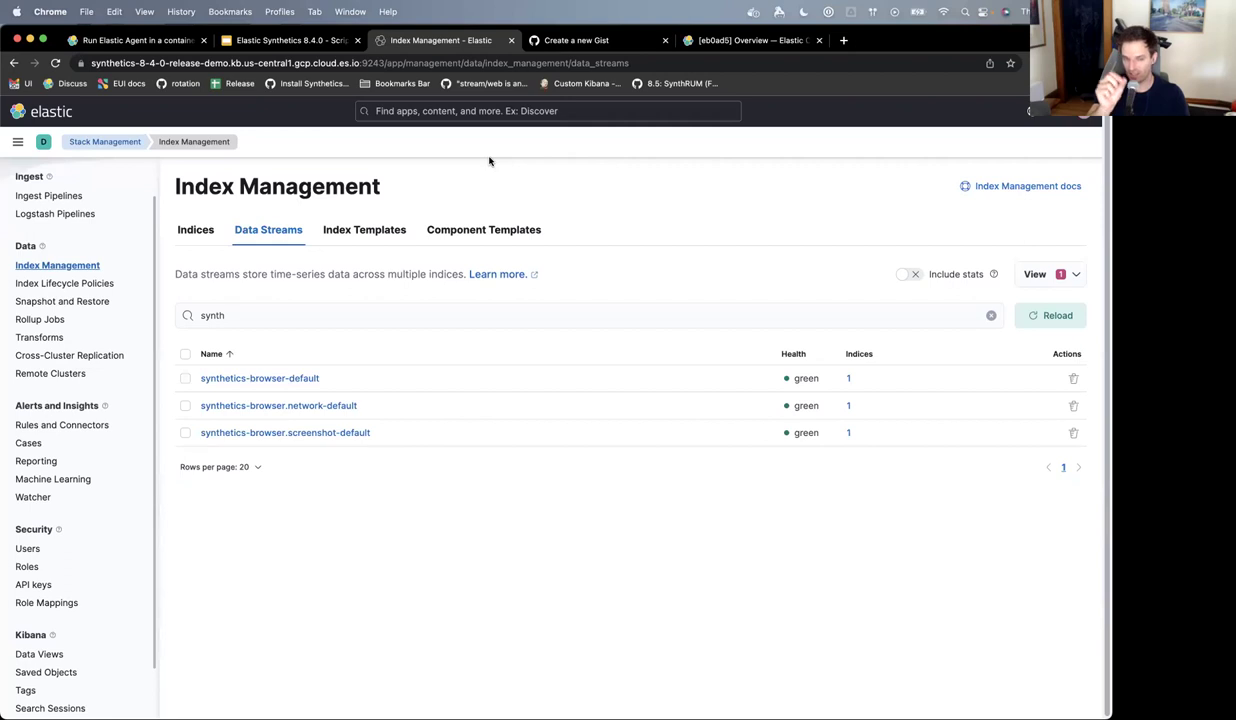
key(XF86MonBrightnessUp)
key(XF86MonBrightnessUp)
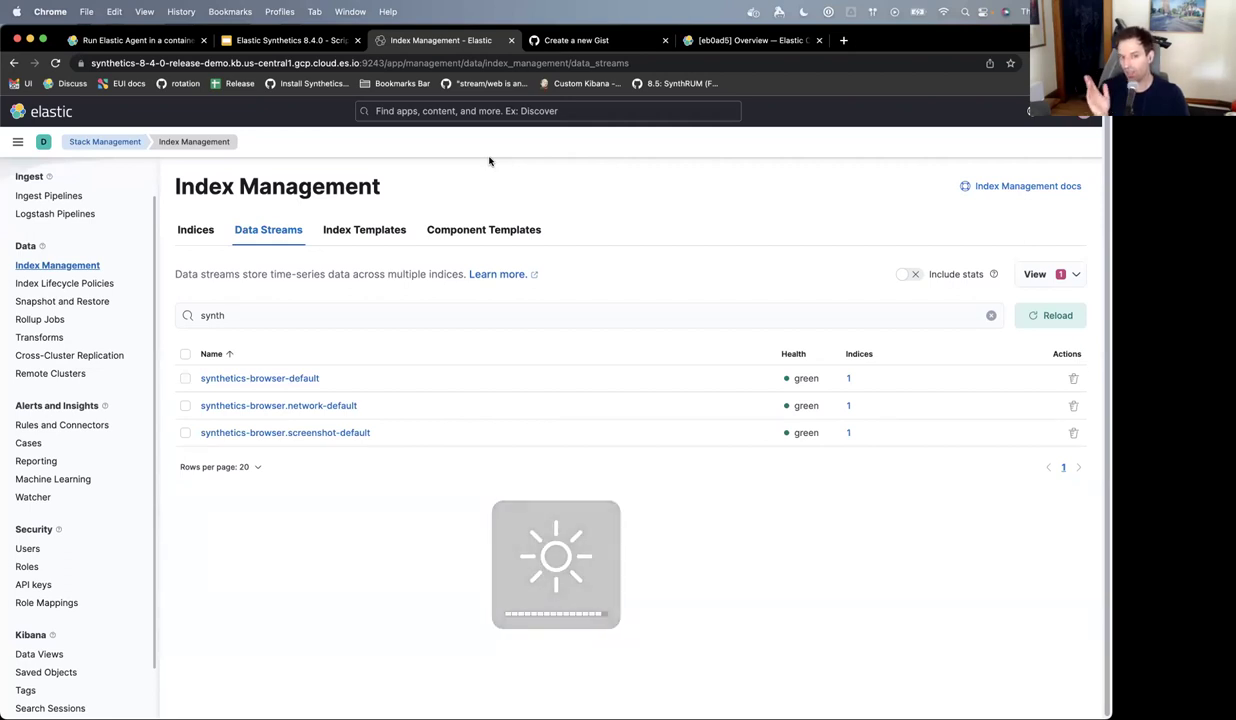
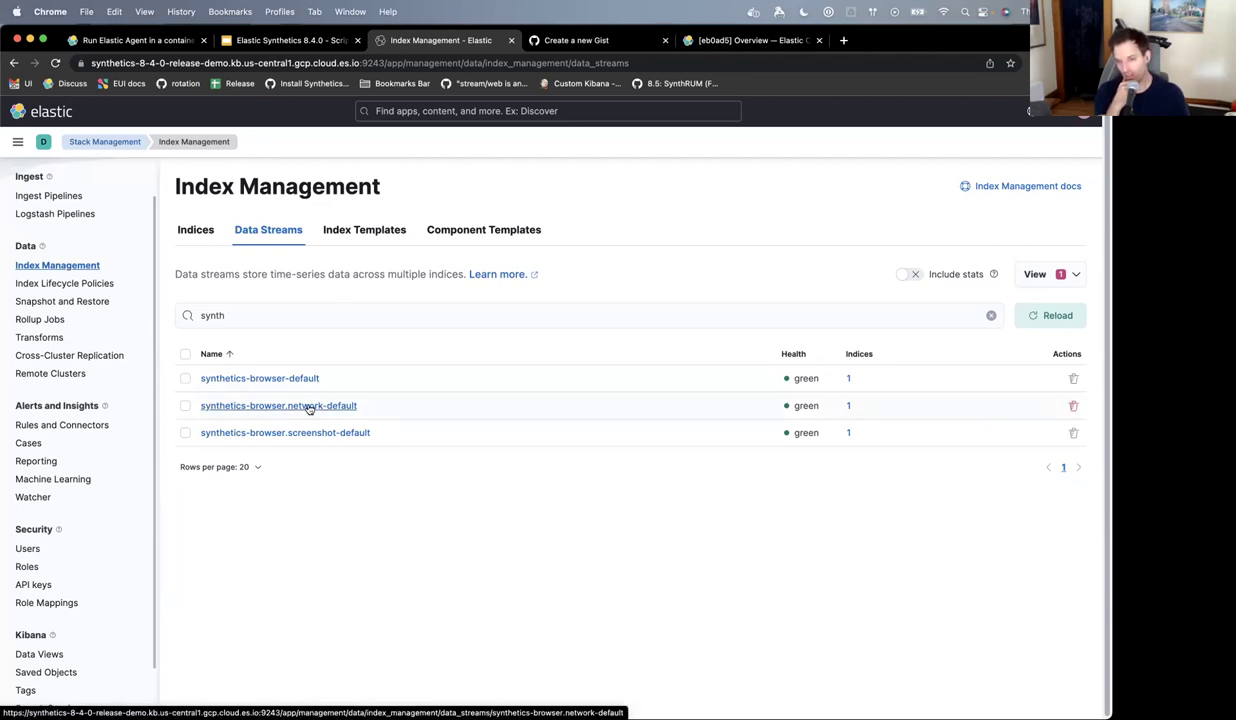
- Open the synthetics-browser.network-default data stream's lifecycle policy, synthetics-synthetics.browser_network-default_policy, for editing
click(309, 408)
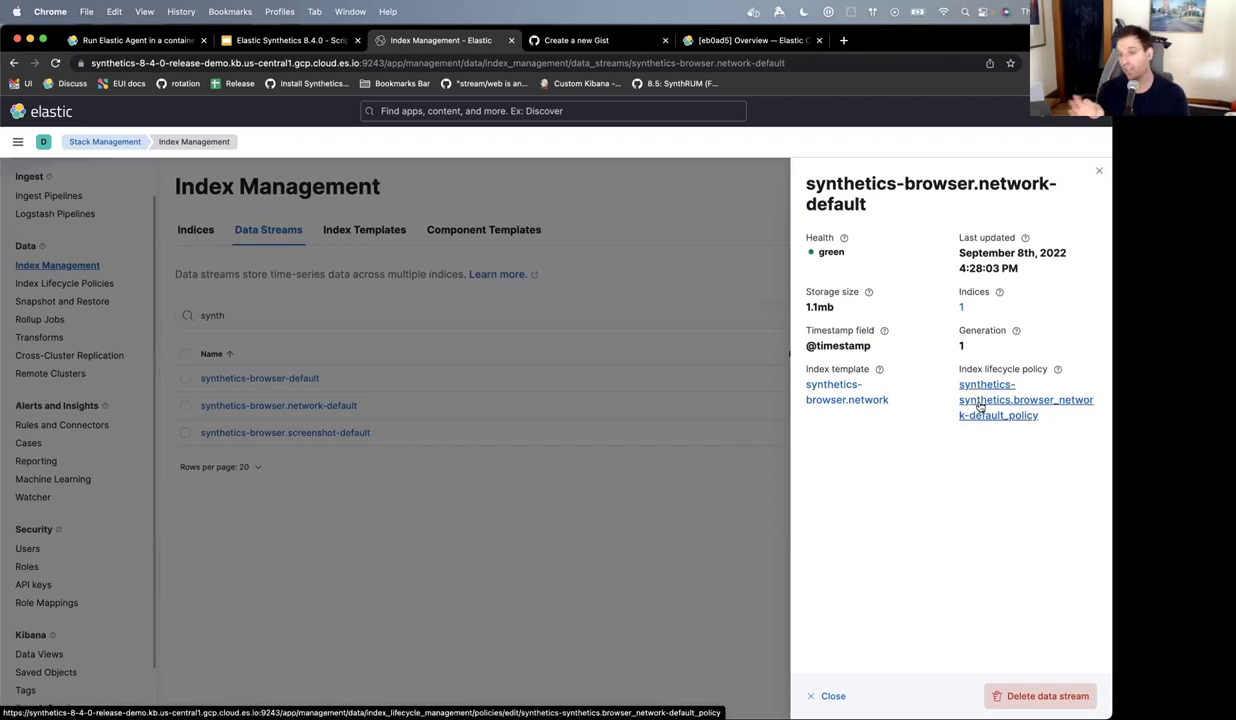
click(980, 405)
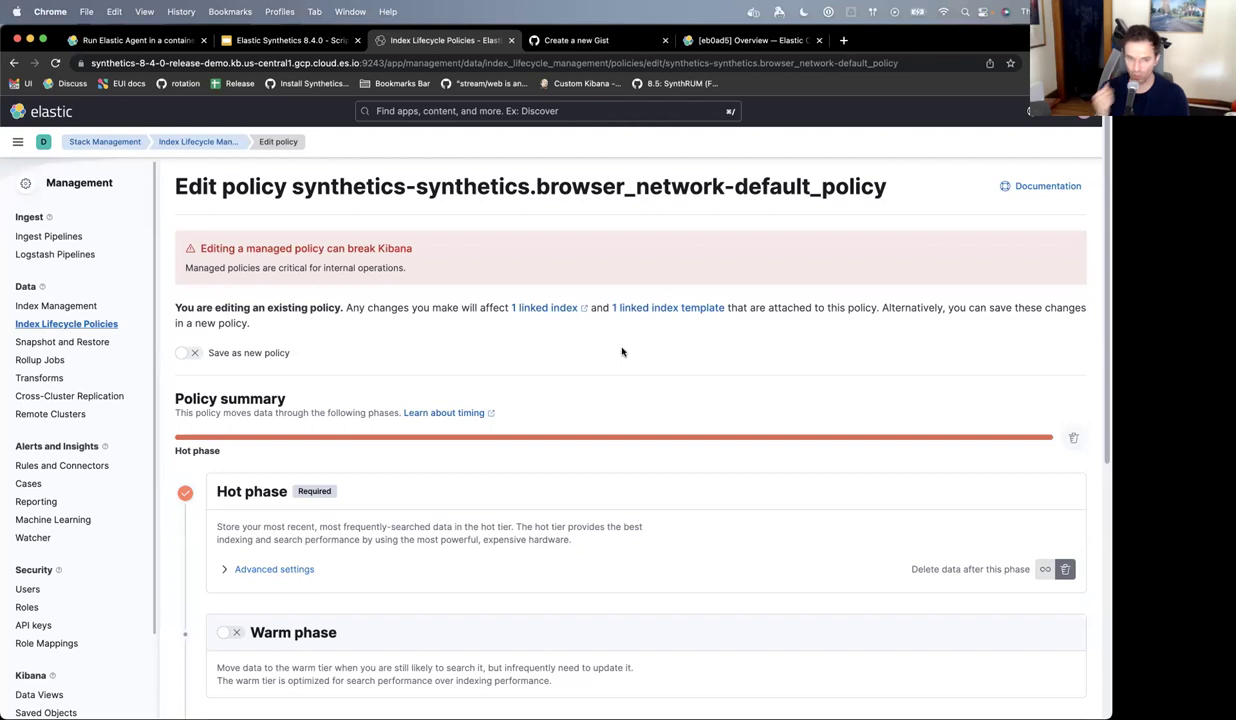
- Find 'advanc' on the page and expand the hot phase's advanced rollover settings
scroll(621, 351, down, 1)
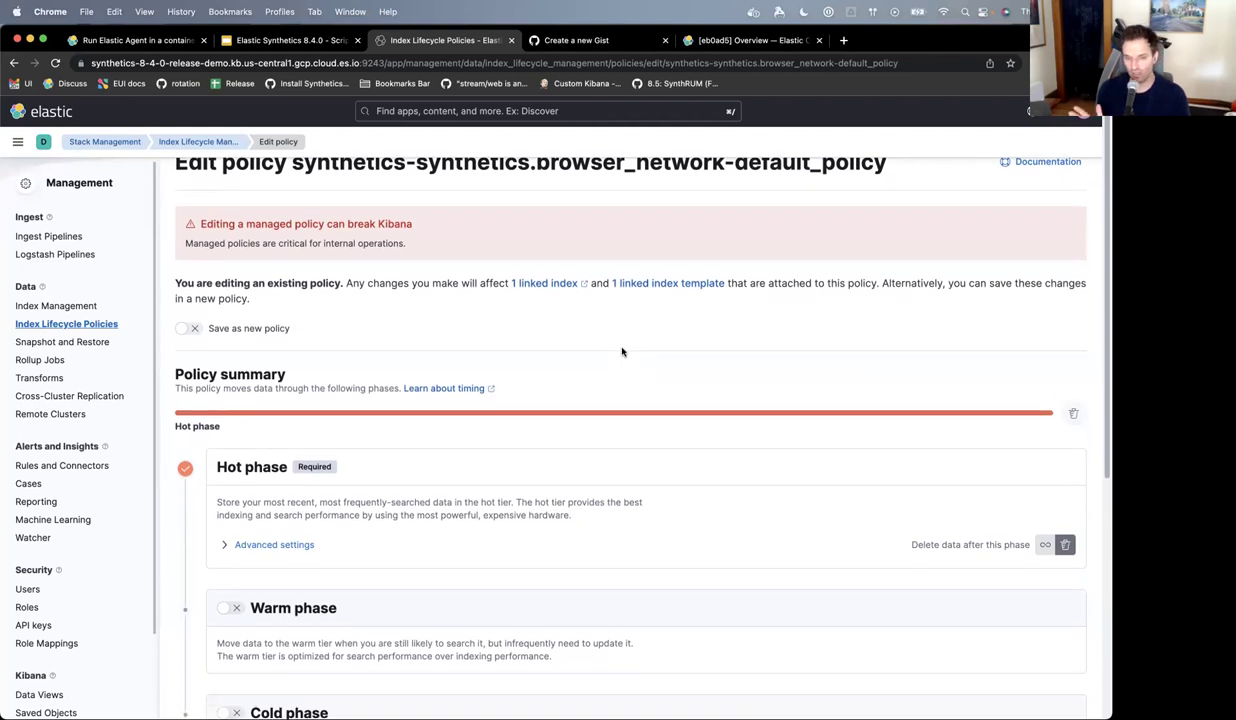
scroll(621, 351, up, 1)
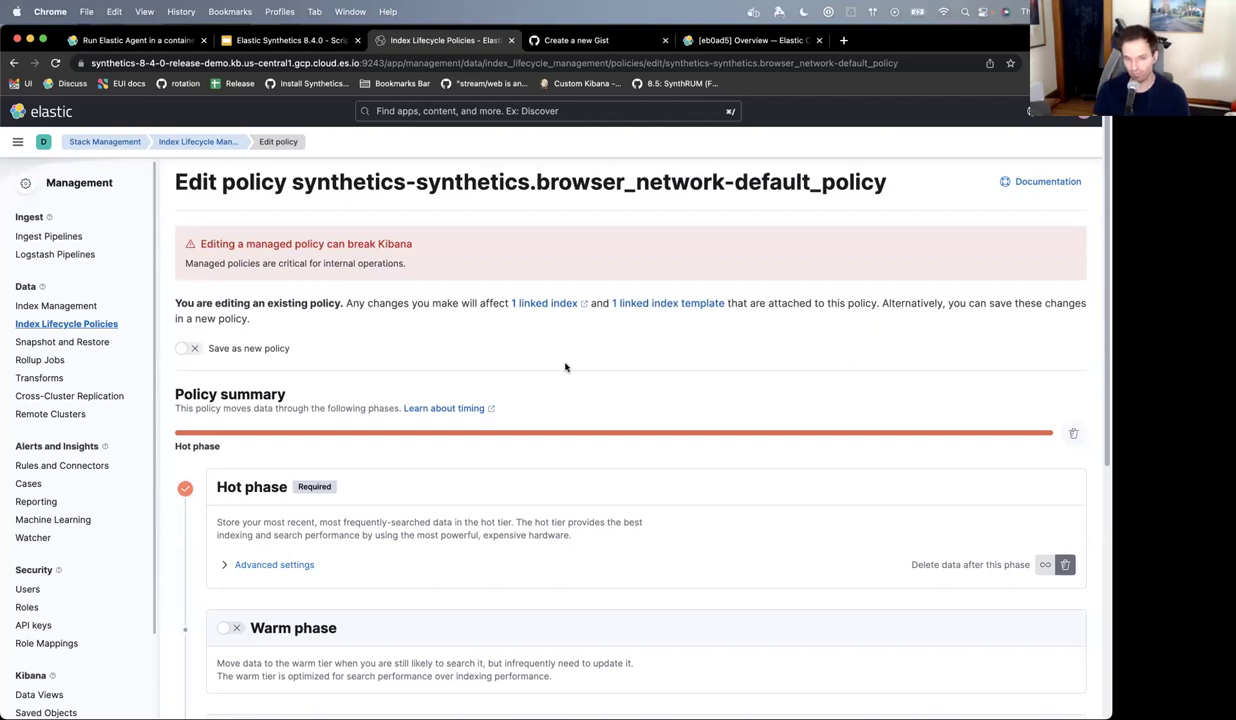
key(super+f)
text(advanc)
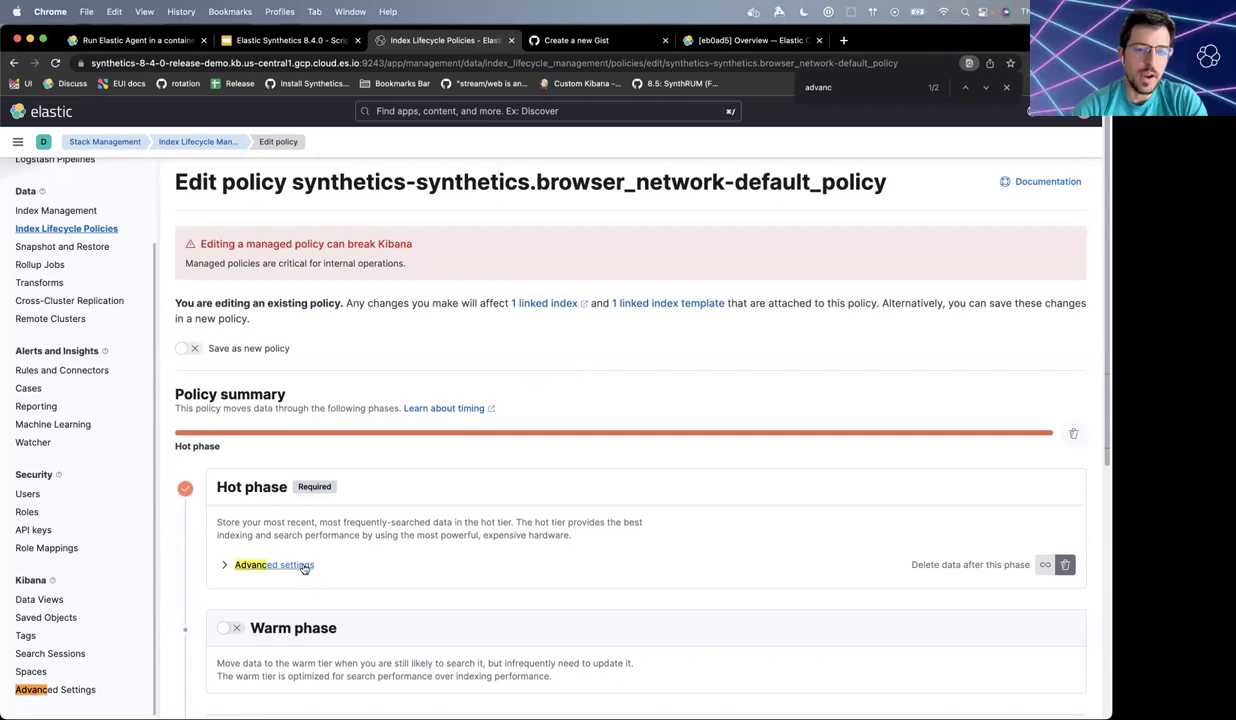
click(304, 566)
- Review the hot phase's 1-day maximum age and the 14-day delete phase
scroll(412, 578, down, 5)
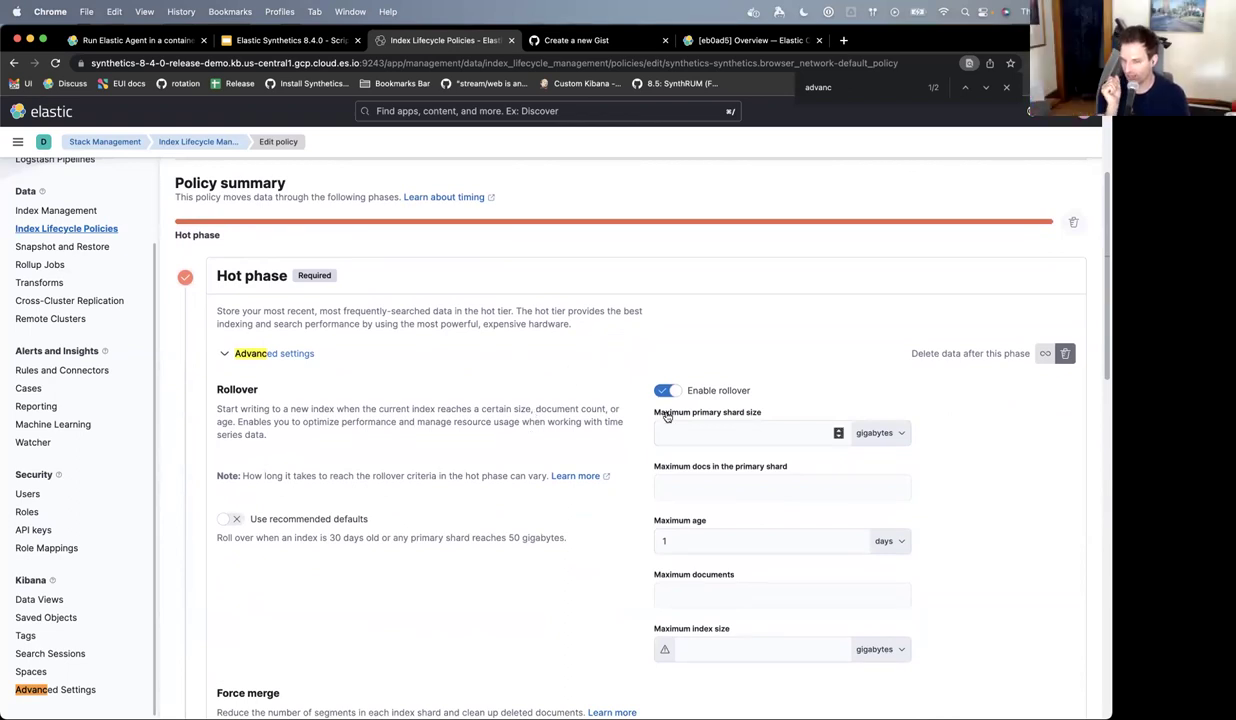
click(680, 539)
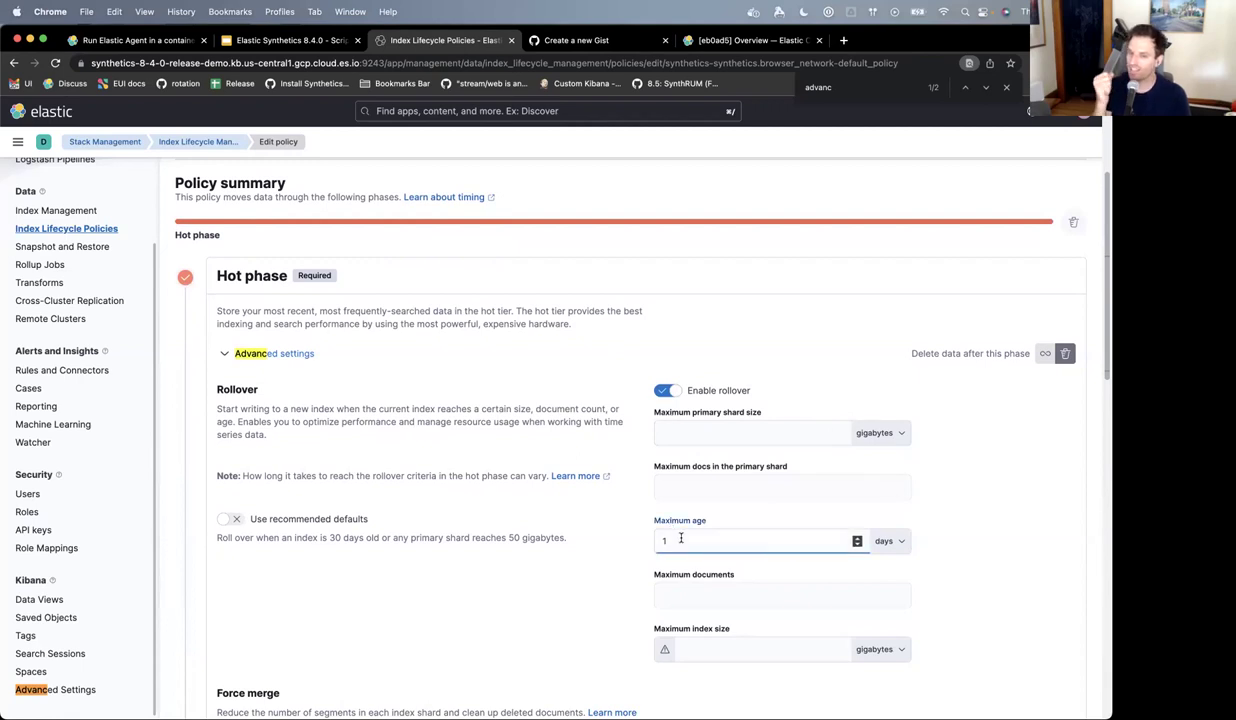
scroll(793, 578, down, 1)
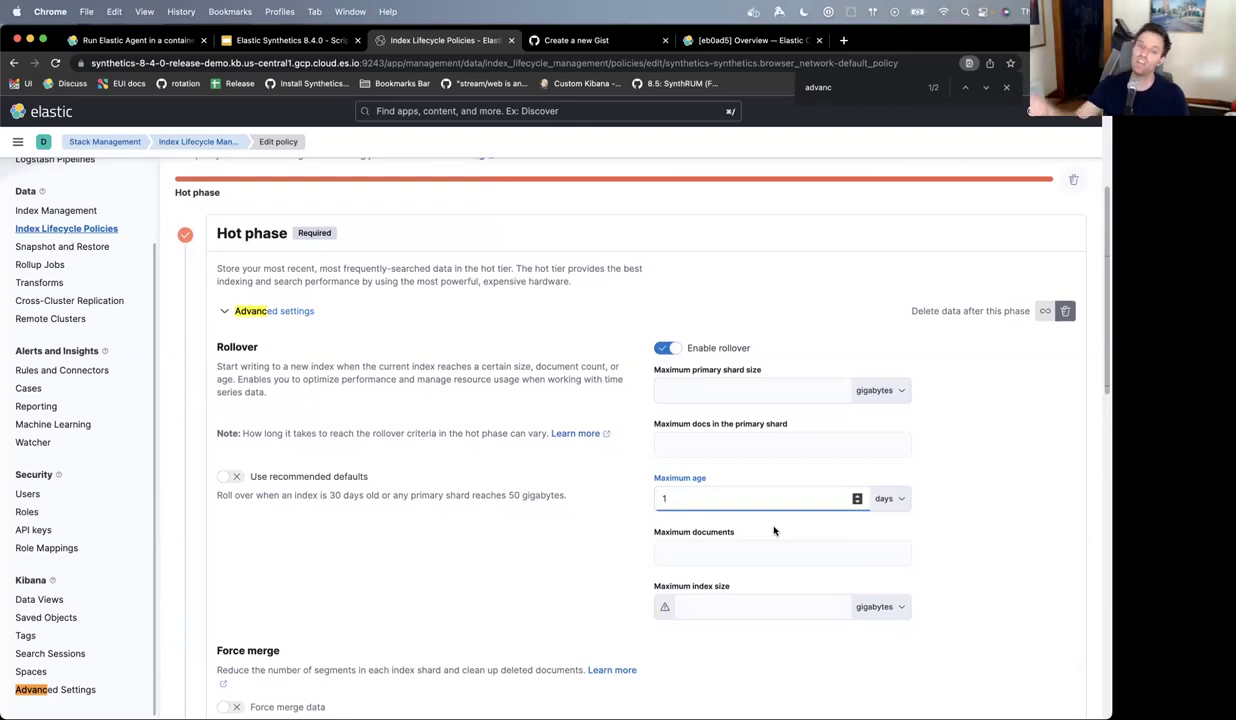
scroll(773, 531, down, 10)
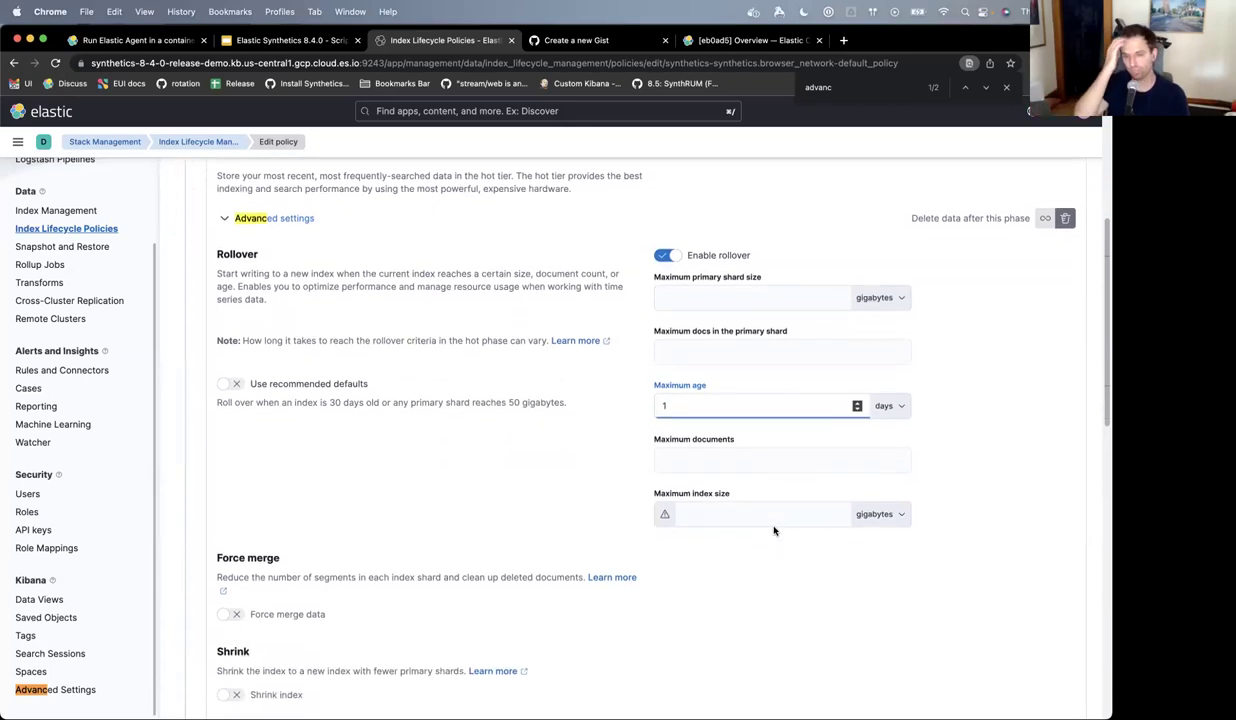
scroll(773, 526, down, 1)
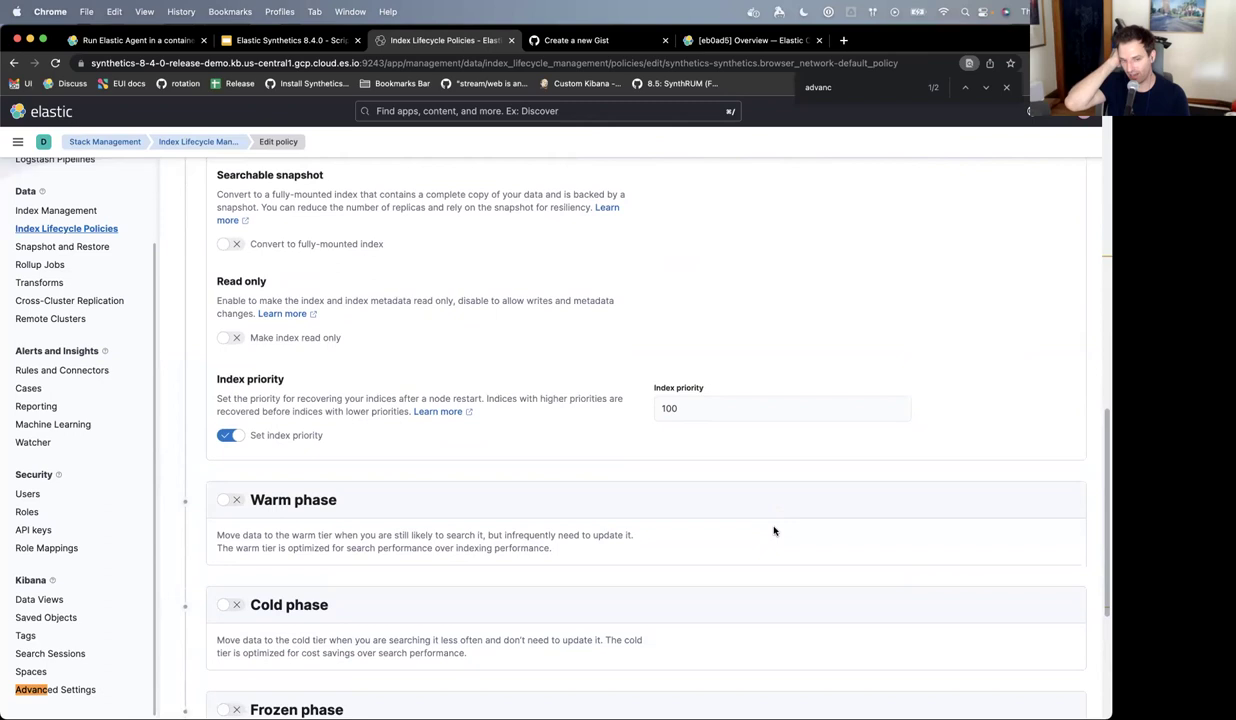
scroll(773, 531, down, 5)
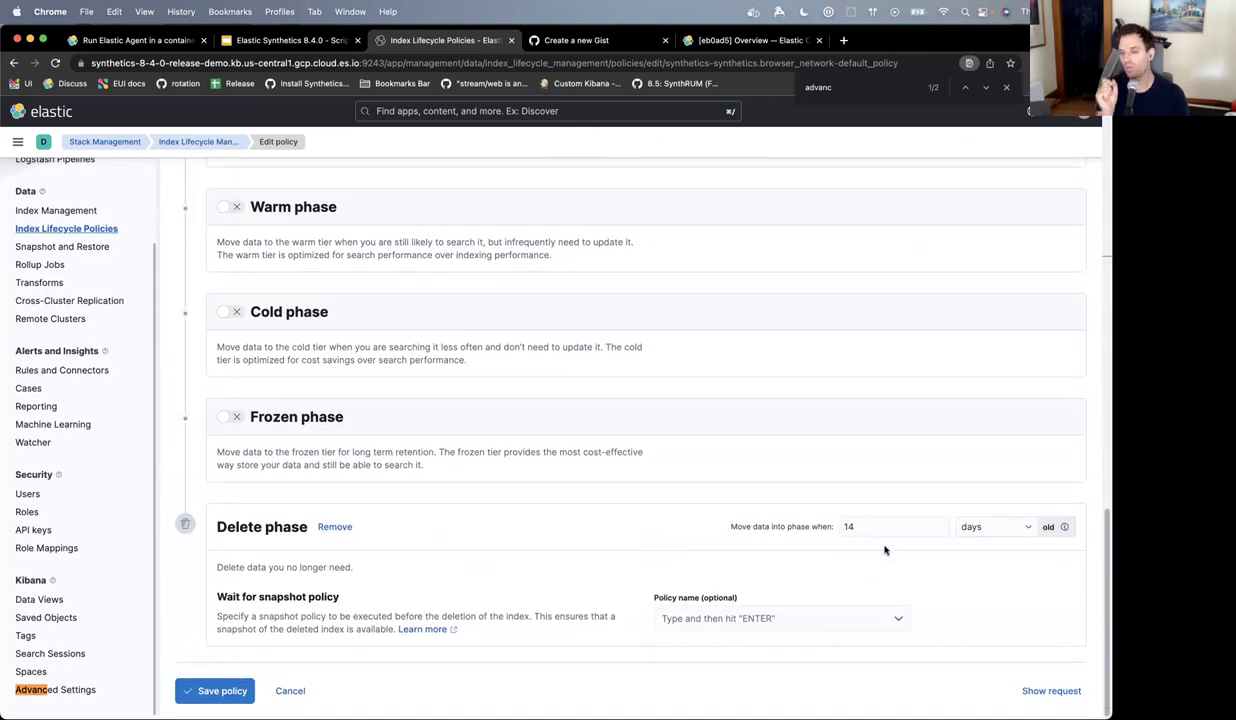
click(855, 526)
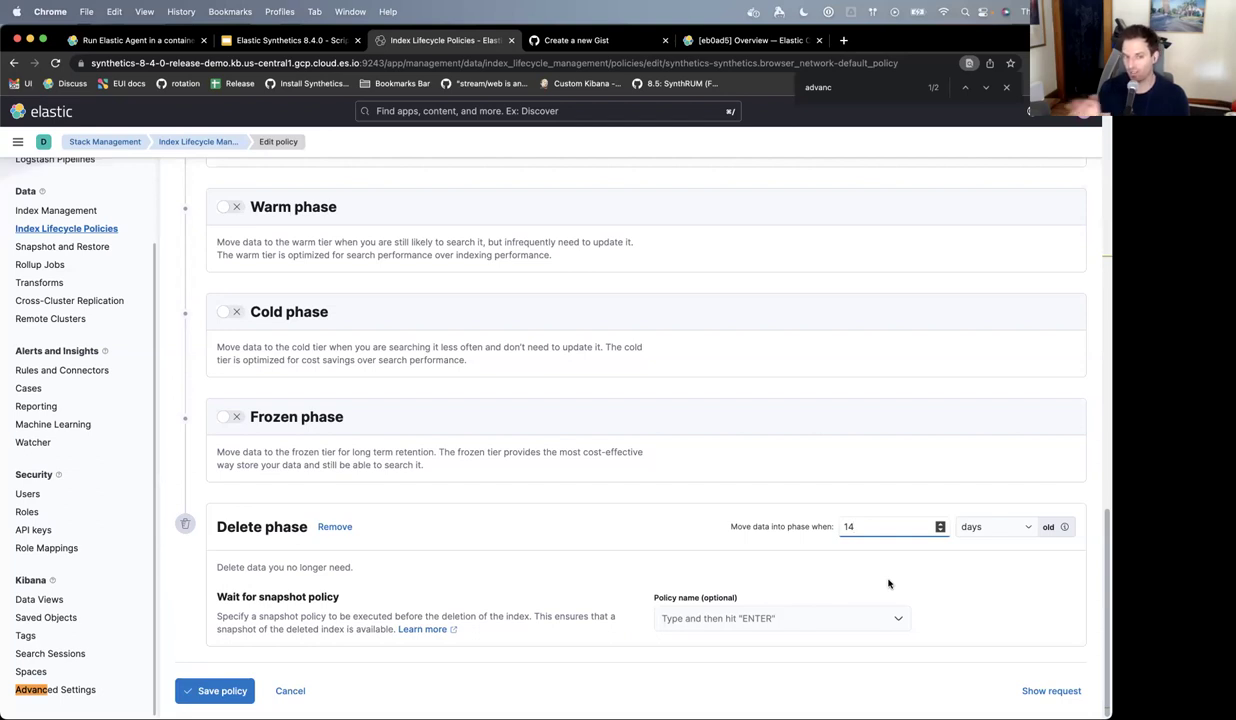
click(680, 551)
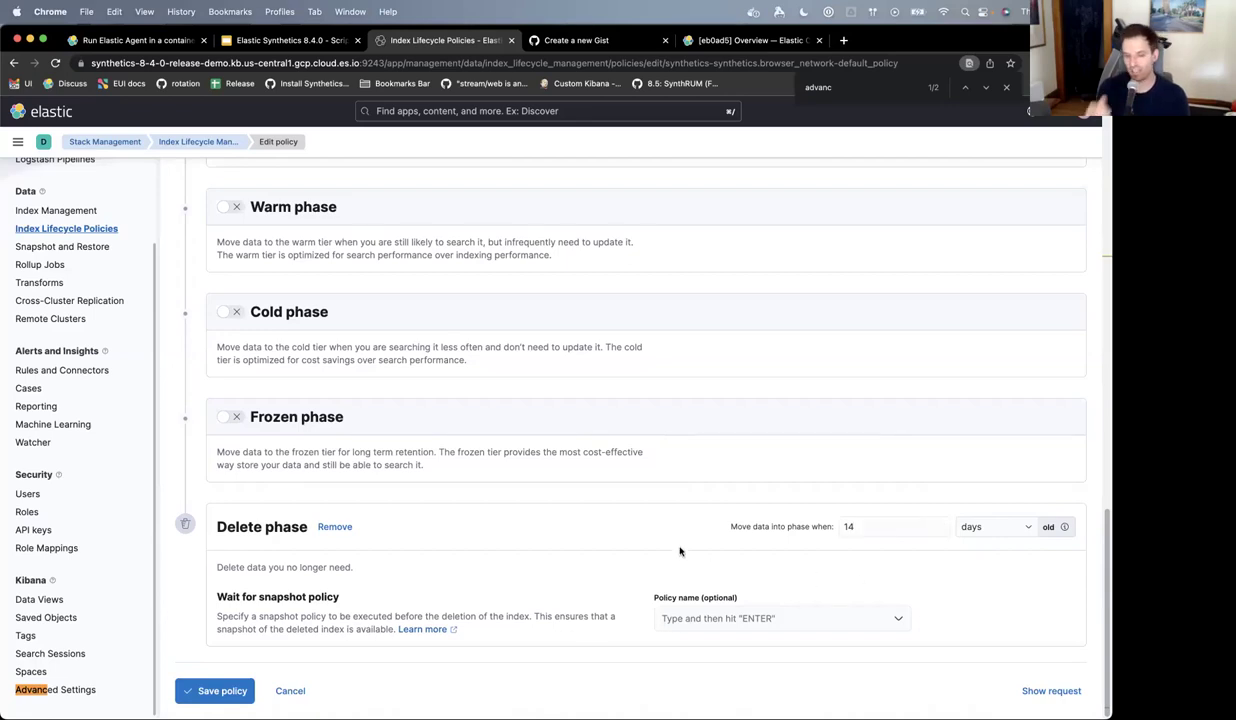
- Cancel the edits, sort policies by name, and begin a new policy named 'synthetics-longer-policy'
click(290, 690)
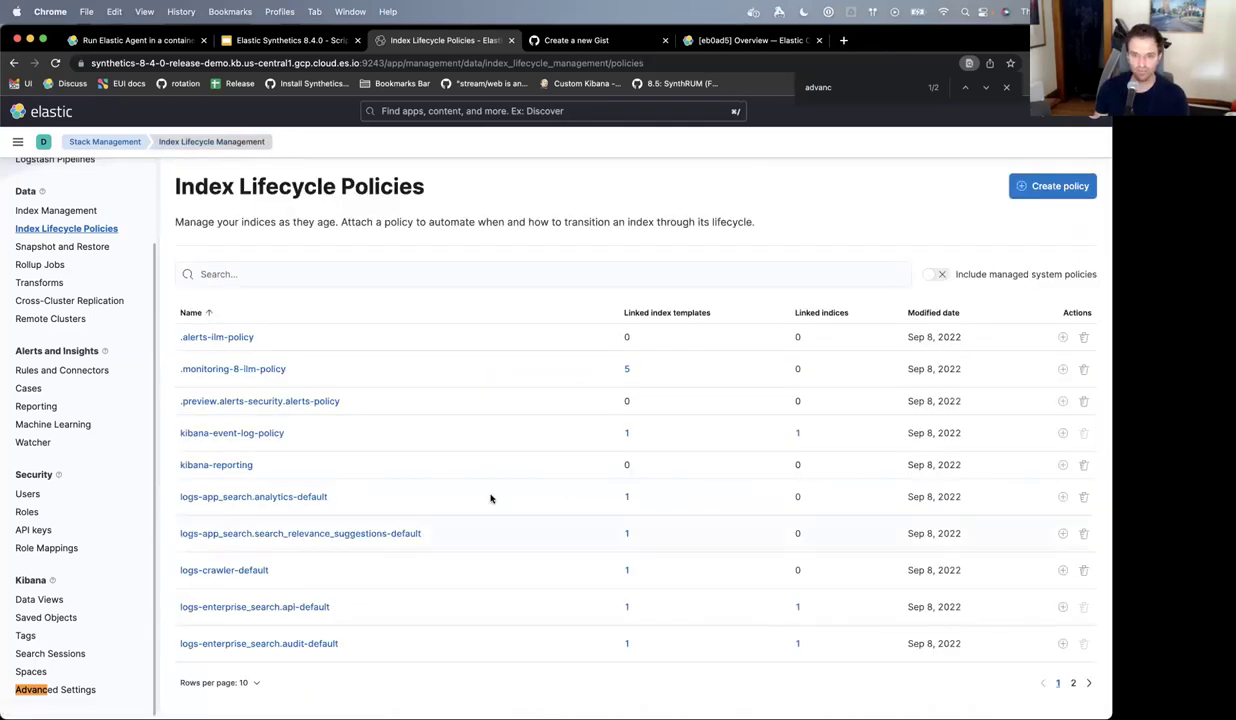
click(497, 310)
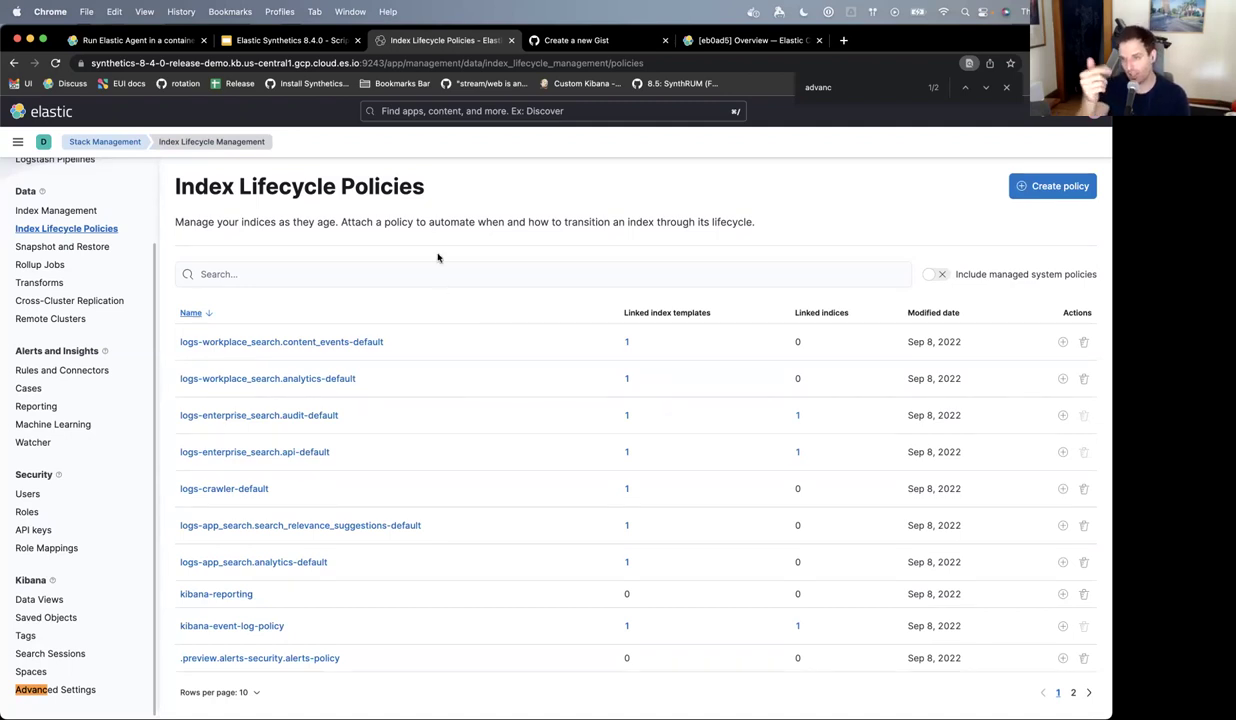
click(1048, 187)
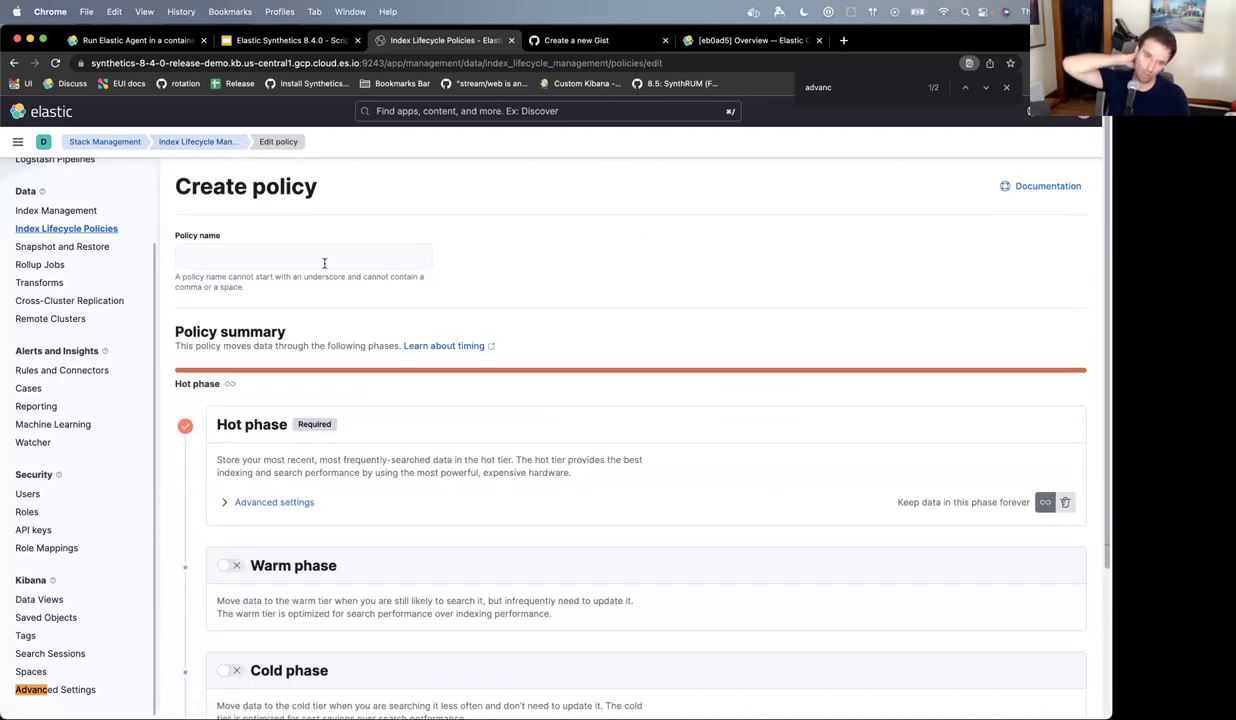
click(324, 263)
text(synthetics-)
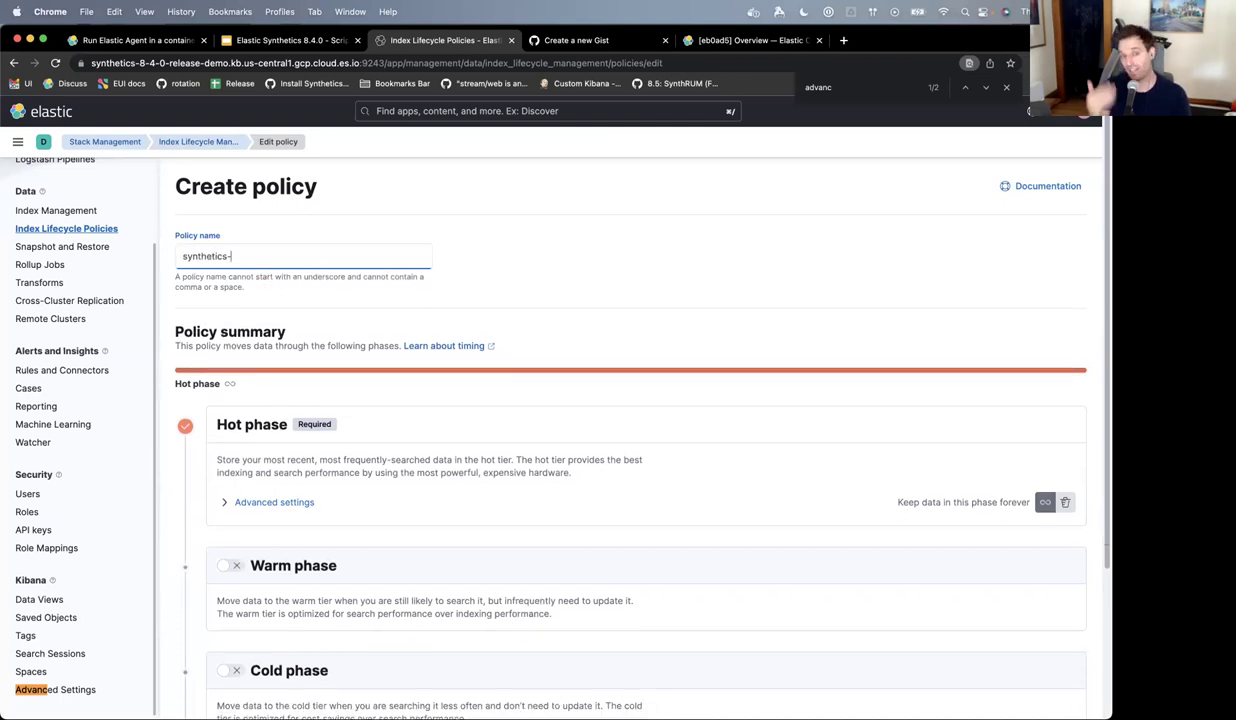
text(longer-policy)
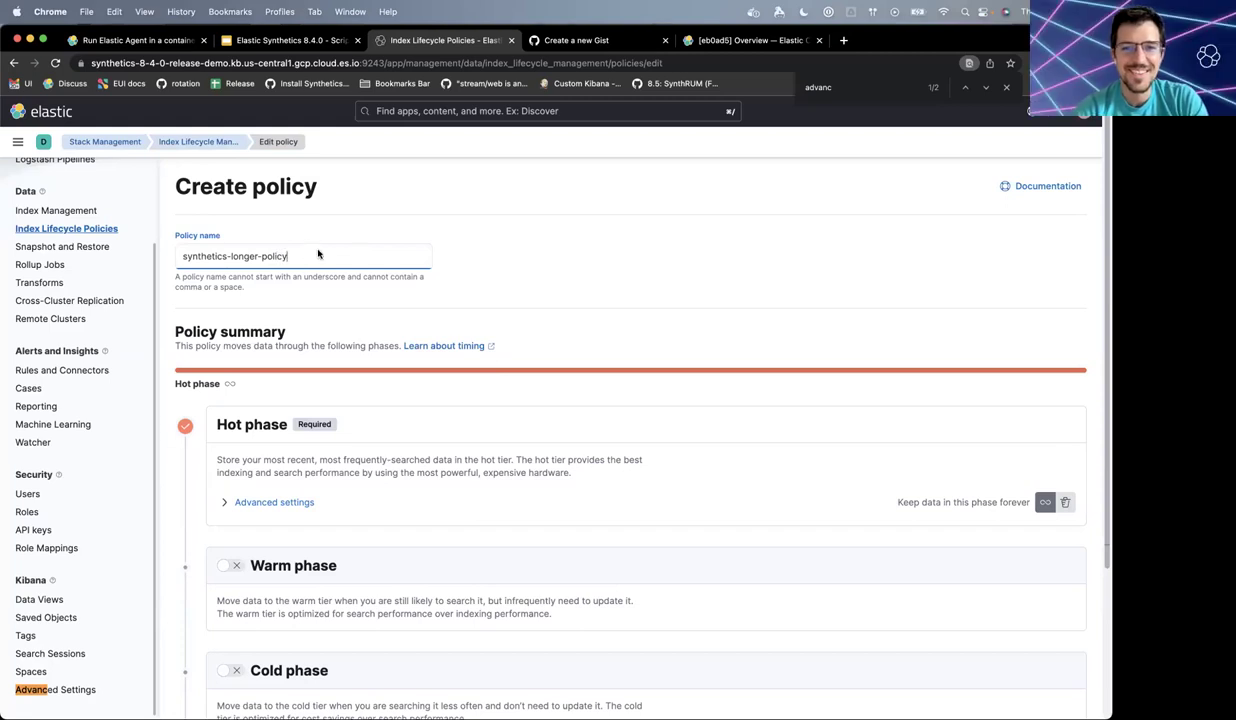
click(528, 233)
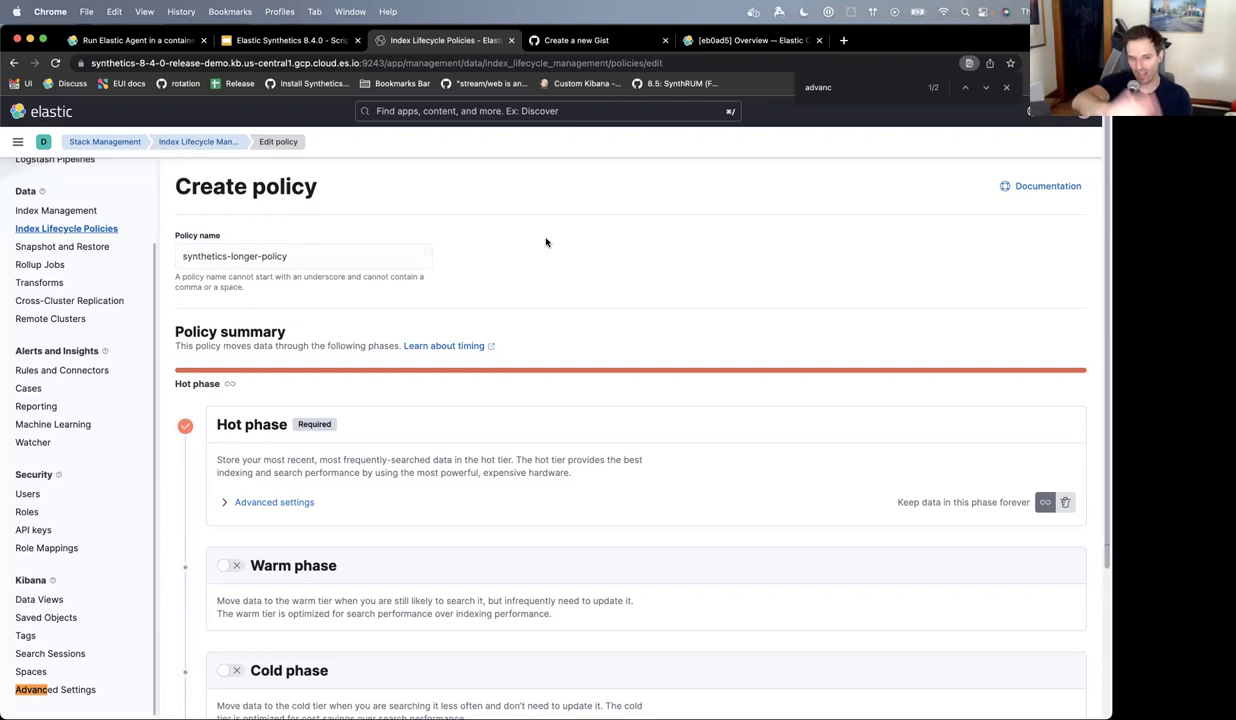
scroll(546, 242, down, 2)
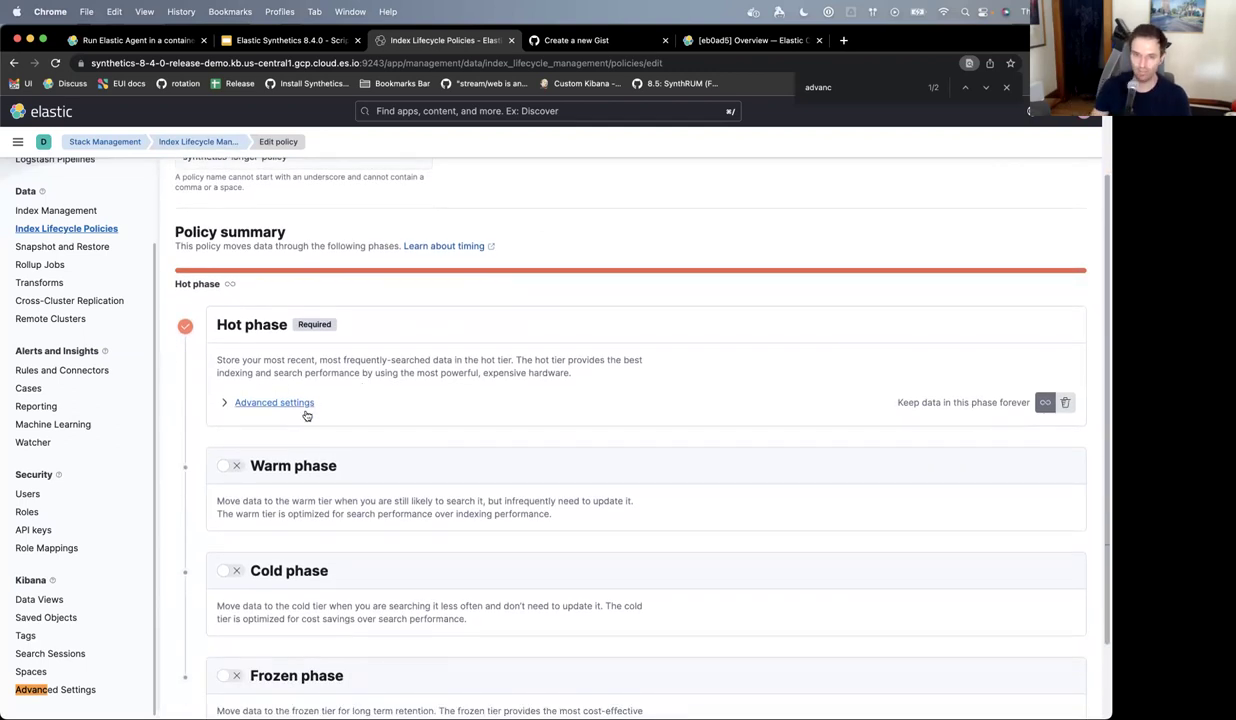
click(296, 402)
scroll(549, 447, down, 3)
scroll(549, 447, down, 6)
scroll(563, 463, up, 1)
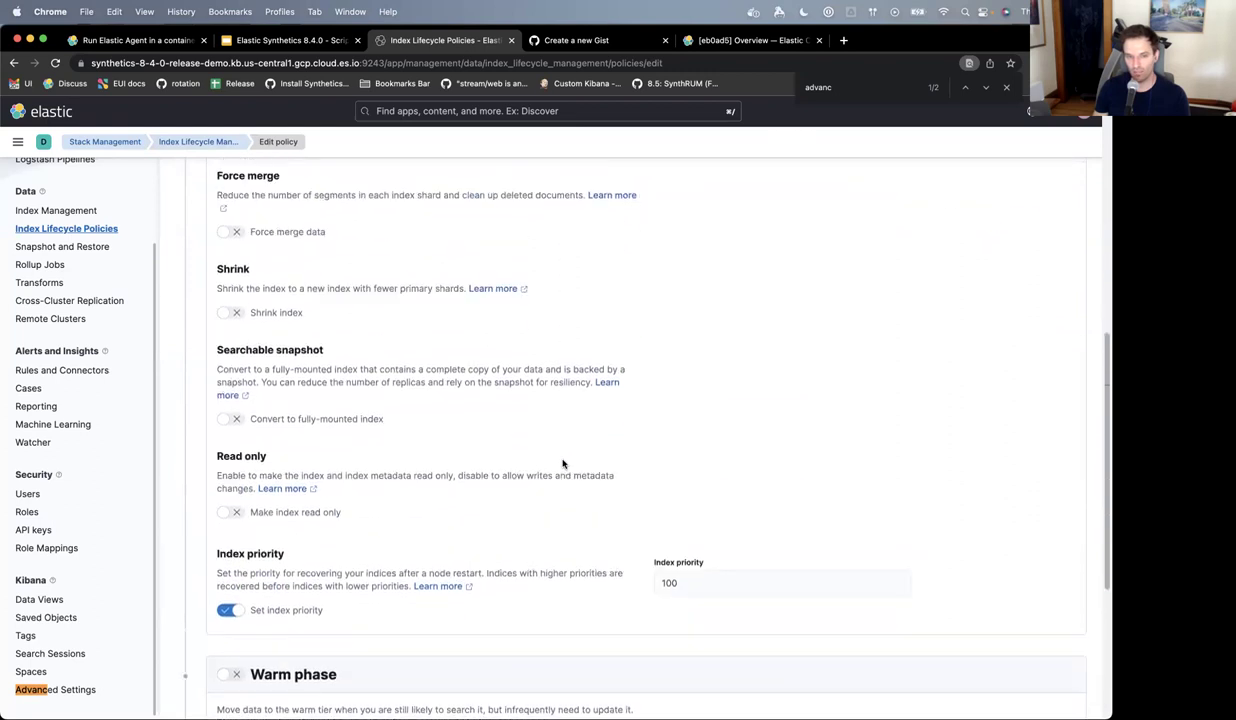
scroll(563, 463, up, 5)
scroll(563, 463, down, 2)
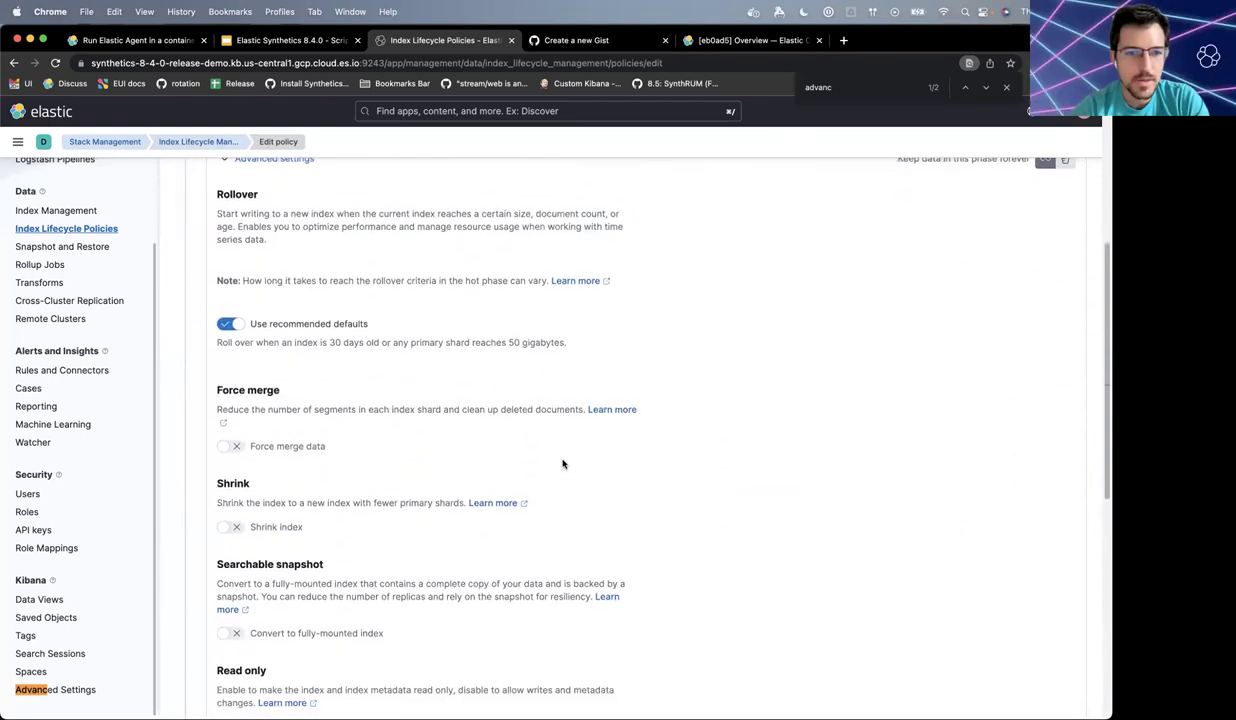
scroll(480, 440, up, 4)
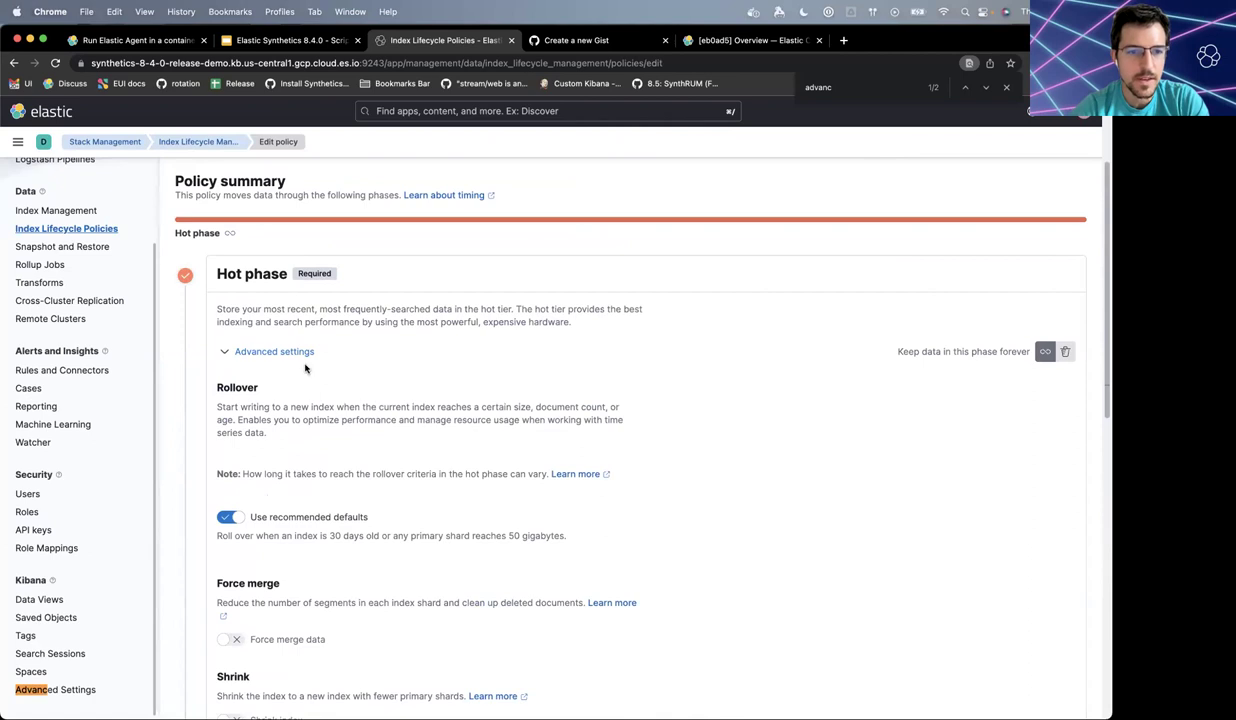
click(296, 353)
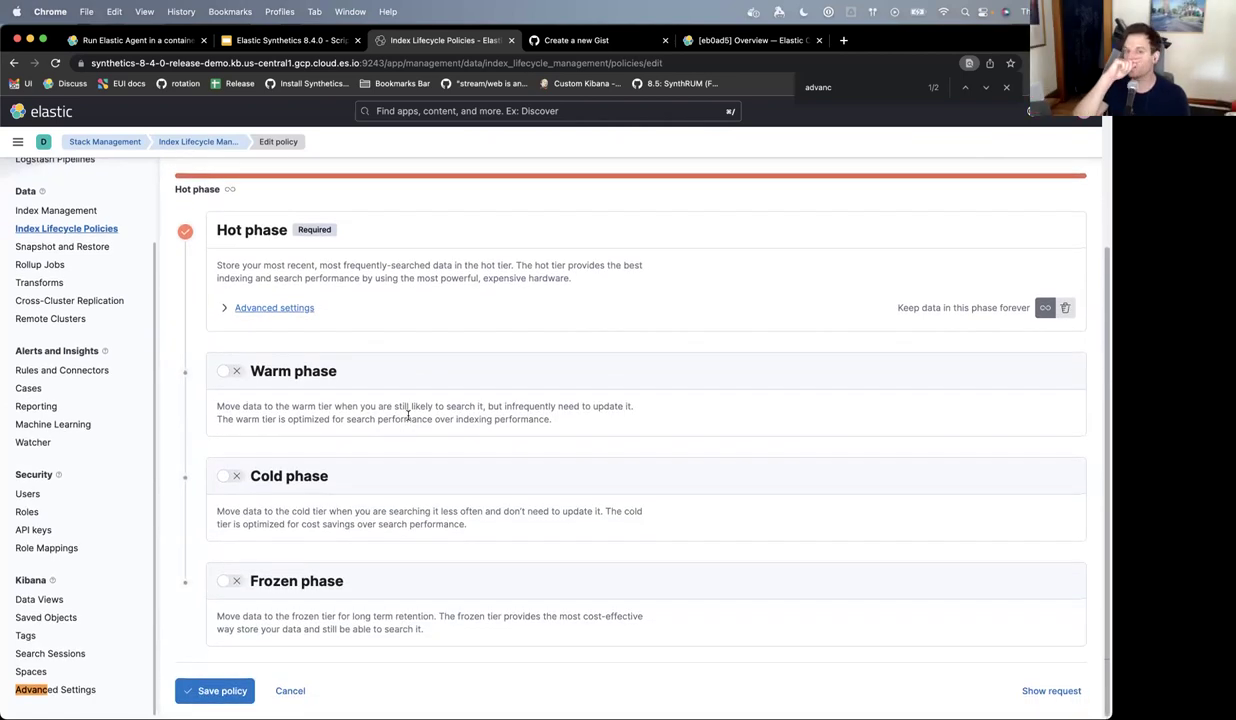
click(238, 307)
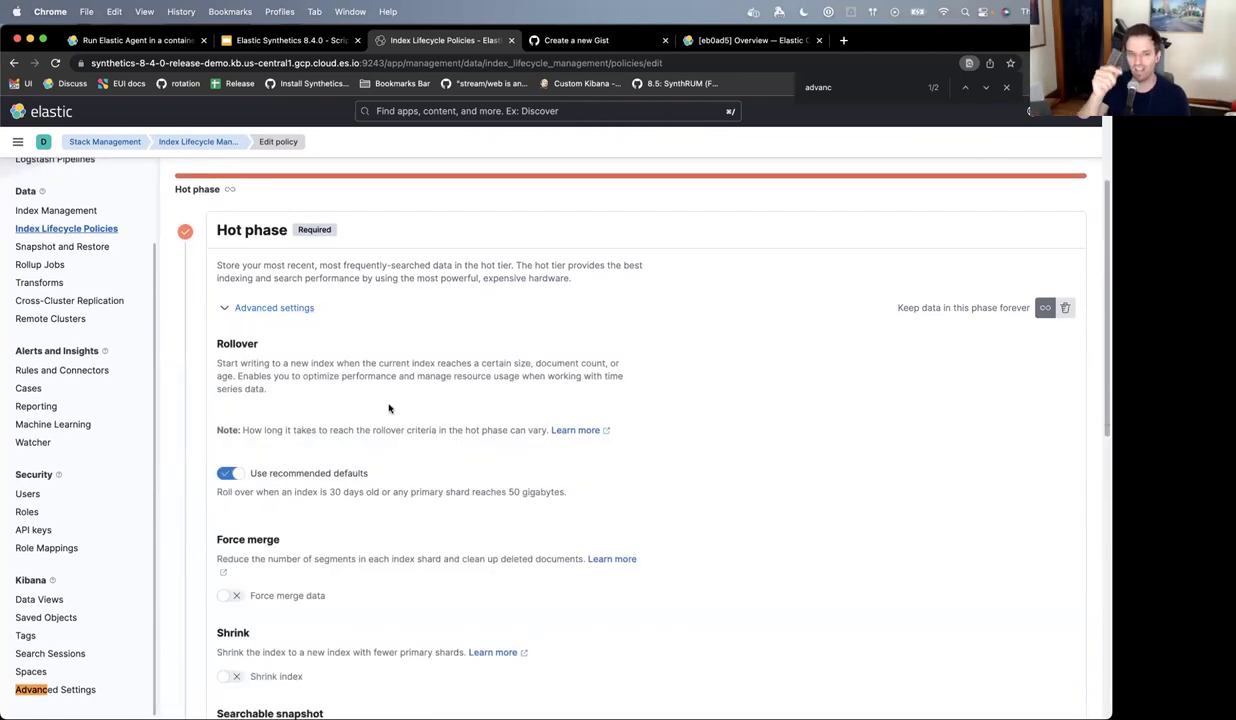
click(228, 472)
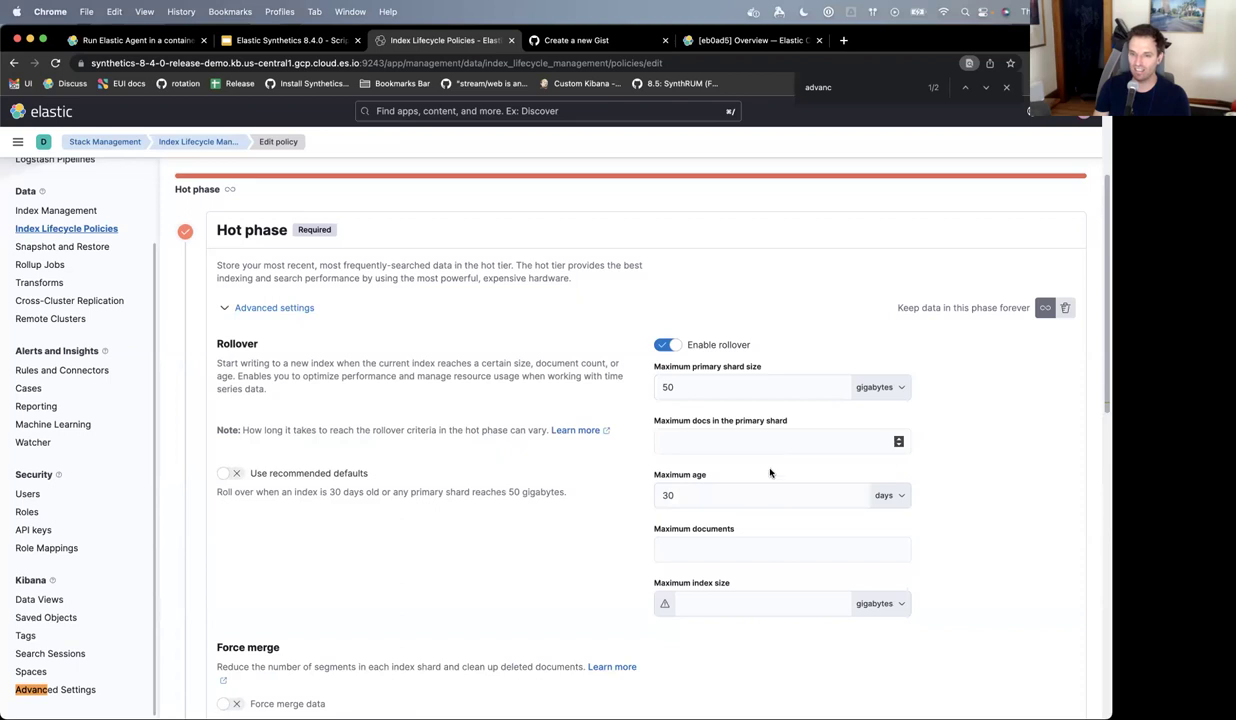
click(749, 497)
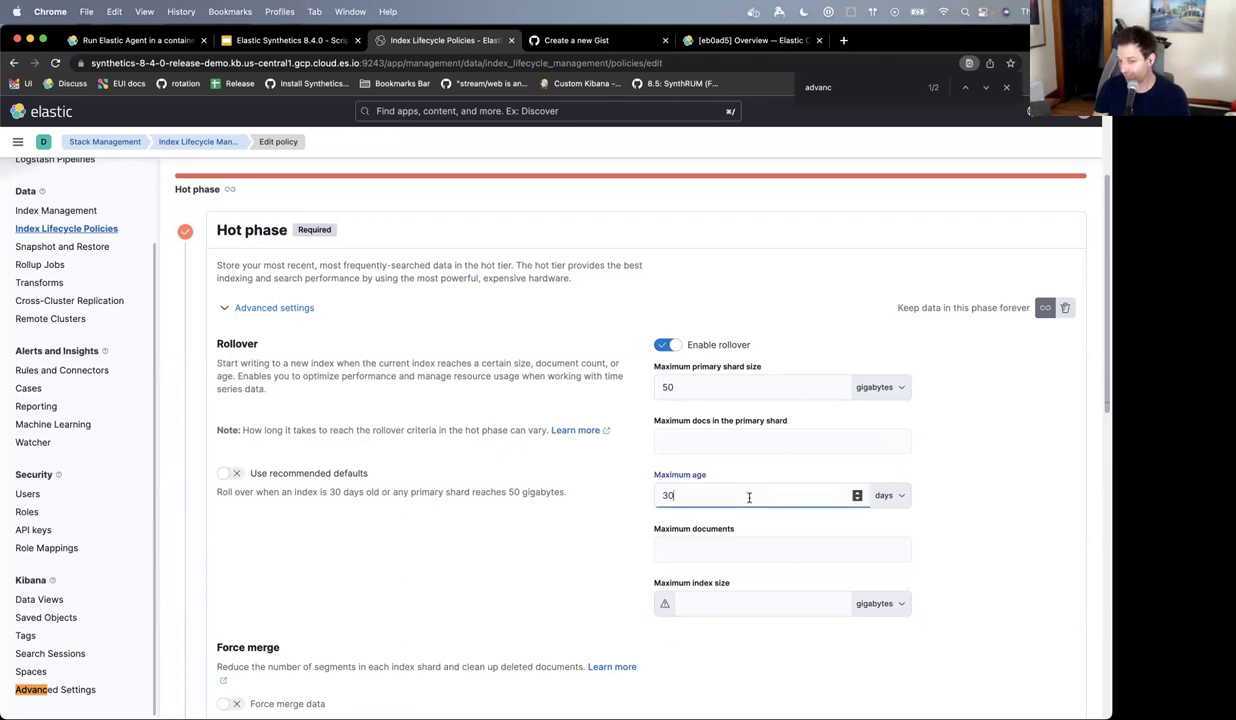
key(BackSpace)
key(BackSpace)
text(1)
click(584, 533)
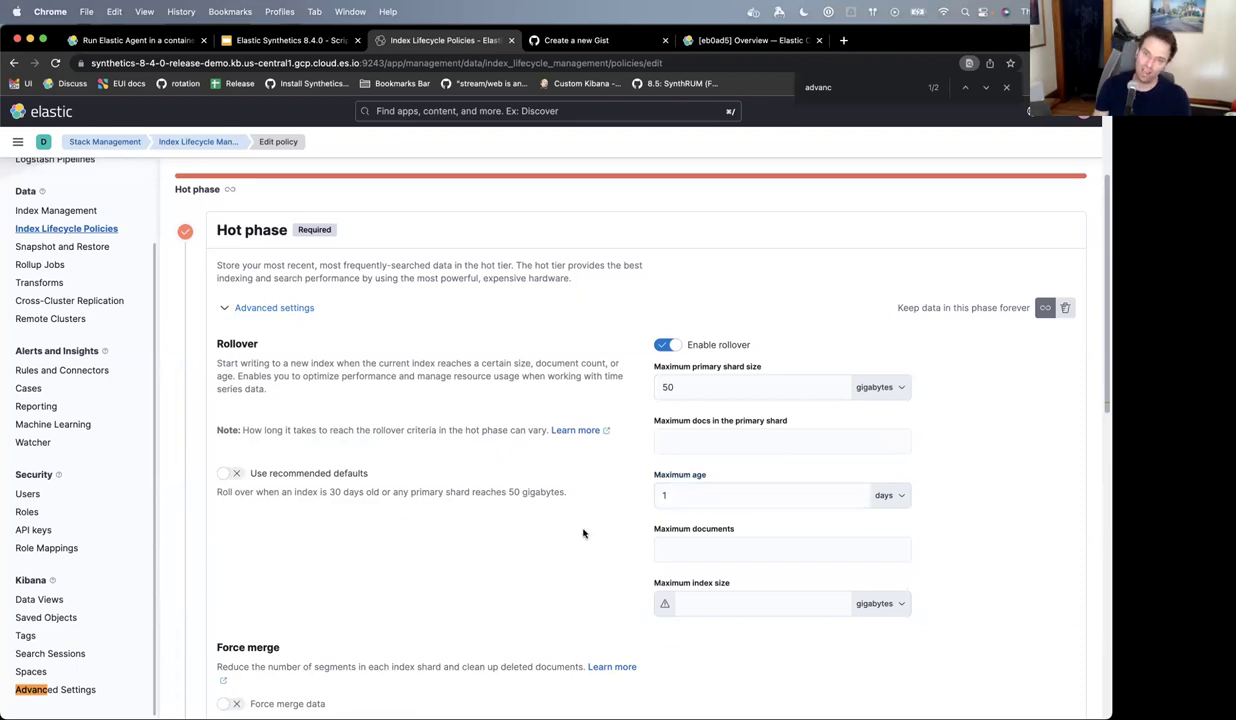
scroll(584, 533, down, 5)
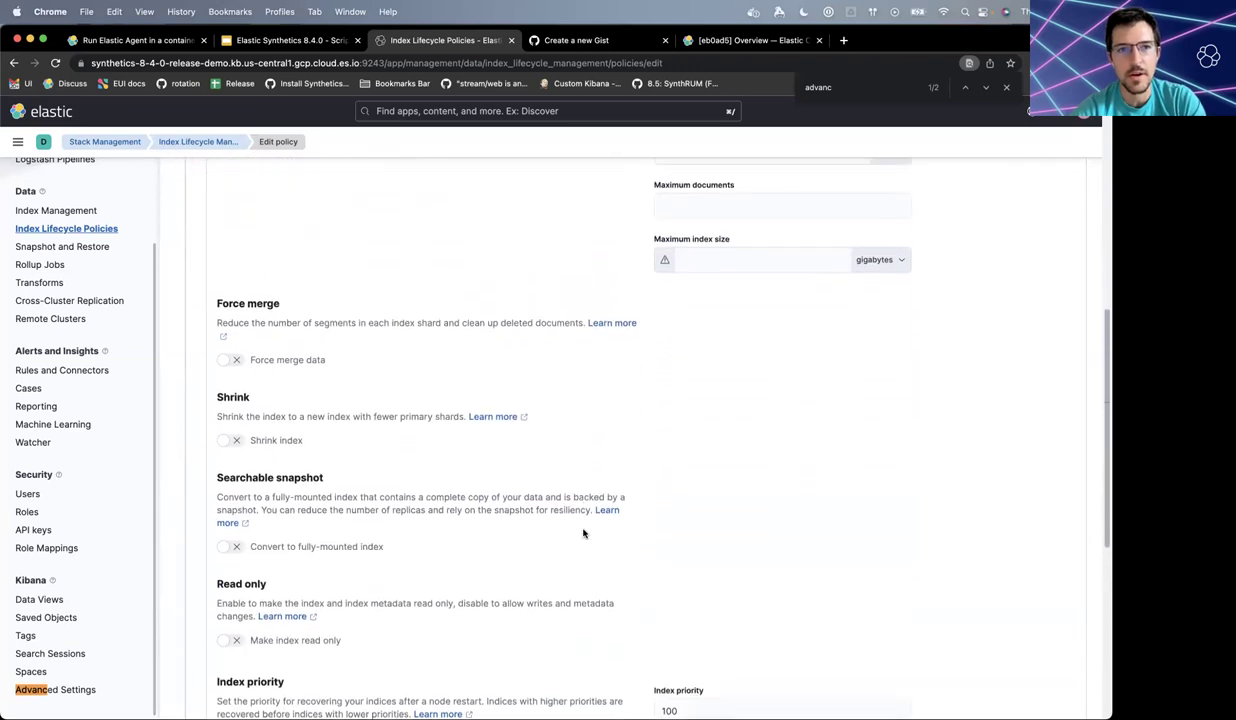
scroll(584, 533, down, 5)
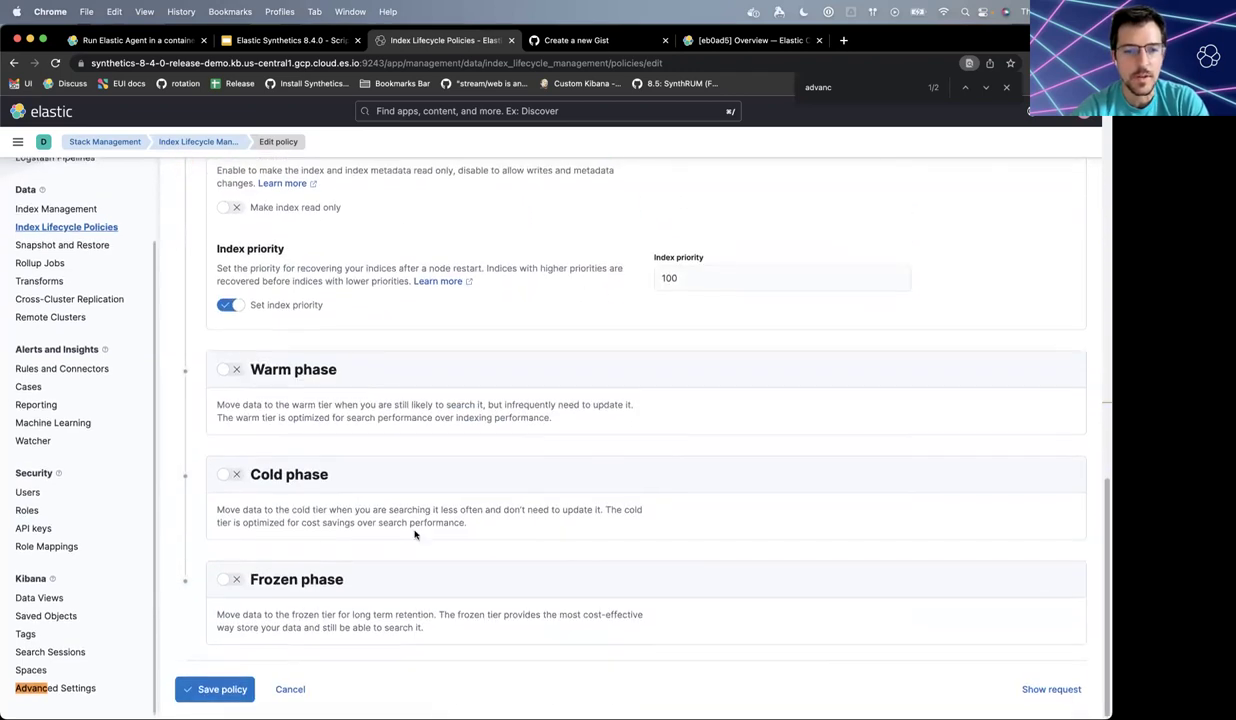
scroll(403, 524, up, 7)
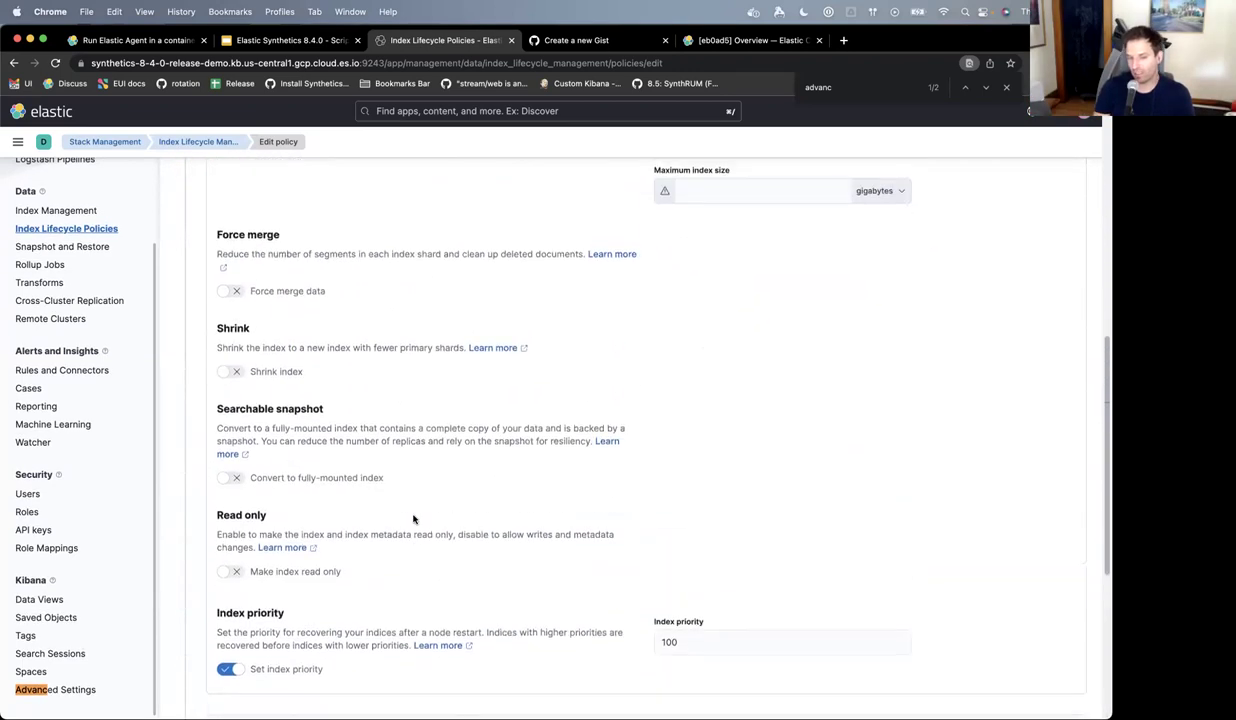
scroll(413, 519, up, 2)
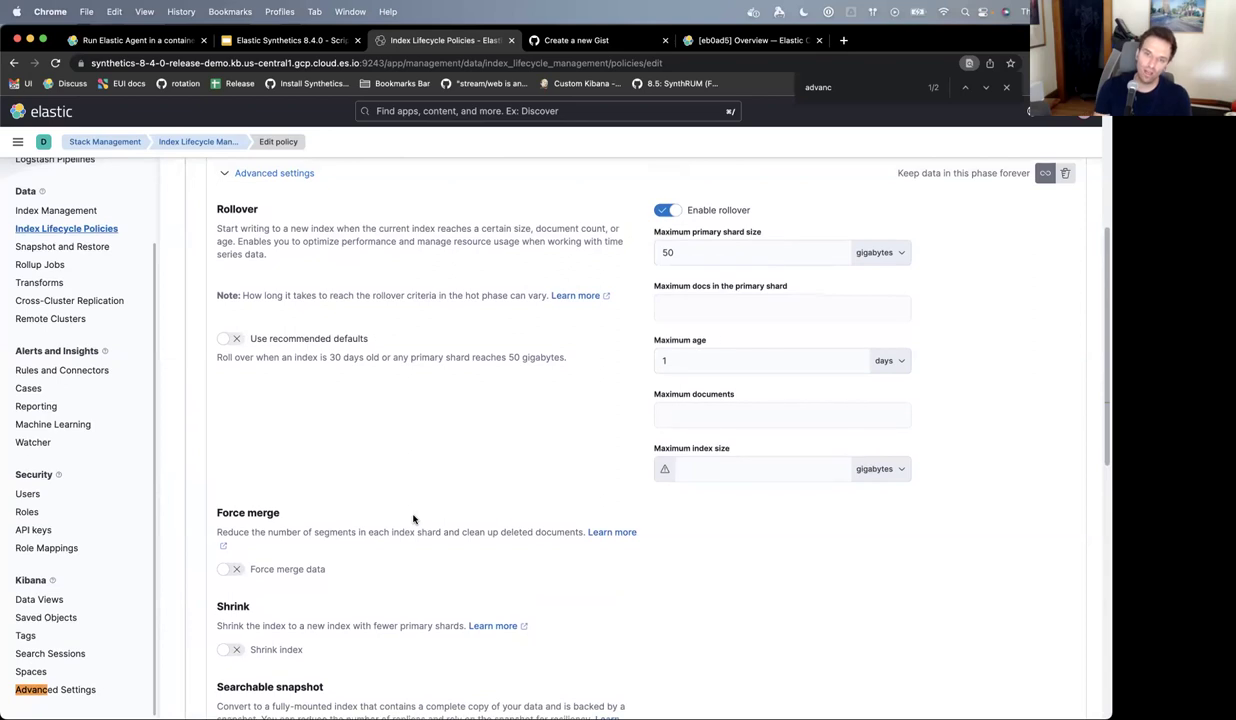
scroll(413, 519, down, 1)
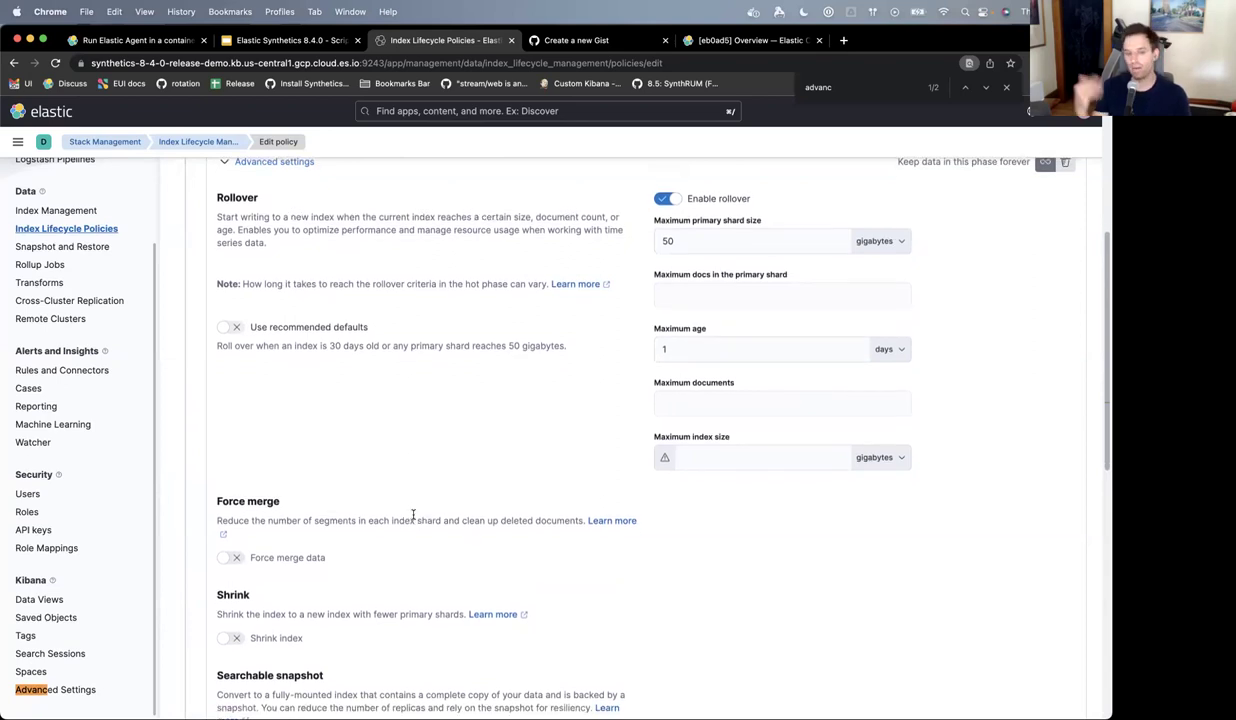
scroll(413, 515, down, 10)
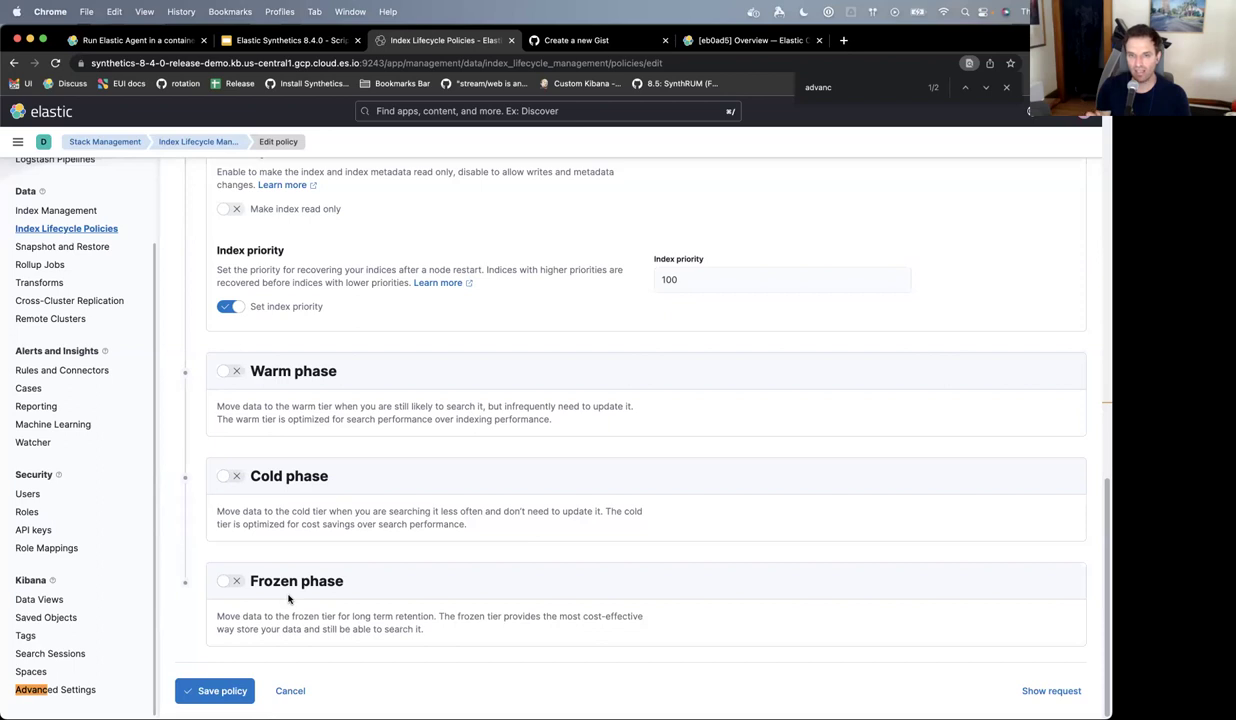
scroll(288, 598, up, 5)
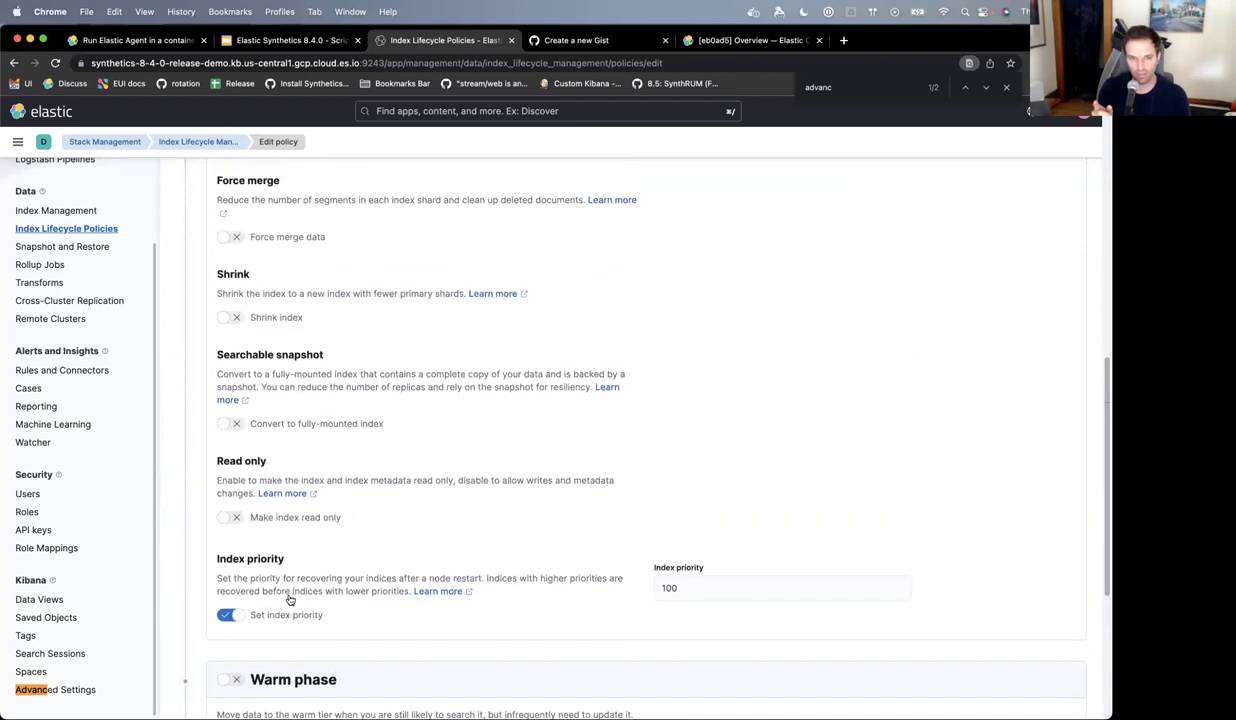
- Search the page for 'dele' and collapse the hot phase's advanced settings
key(super+f)
text(dele)
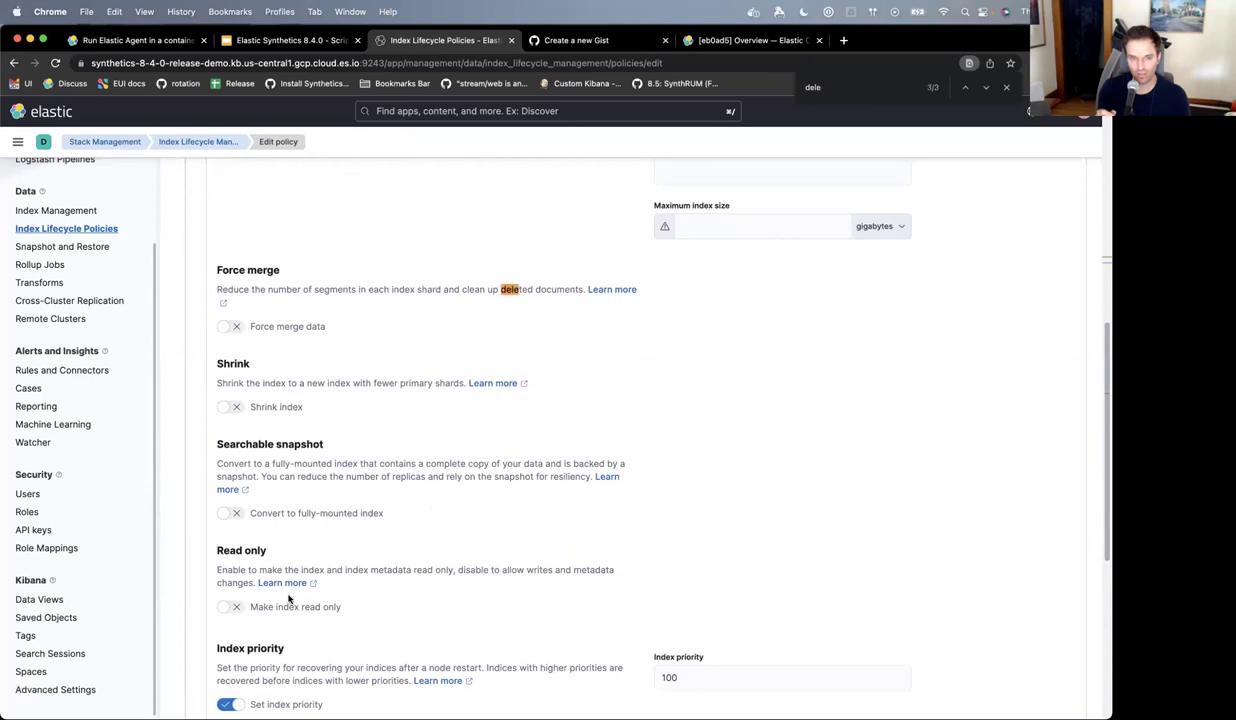
key(Return)
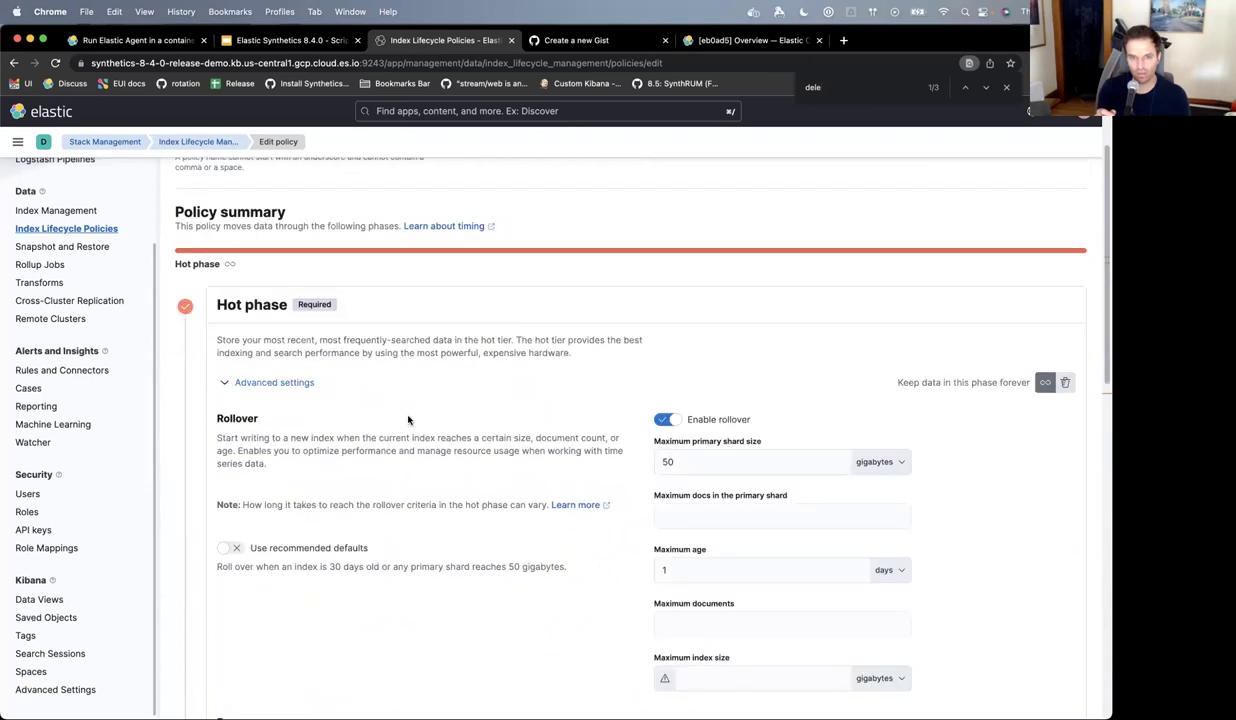
scroll(395, 415, down, 2)
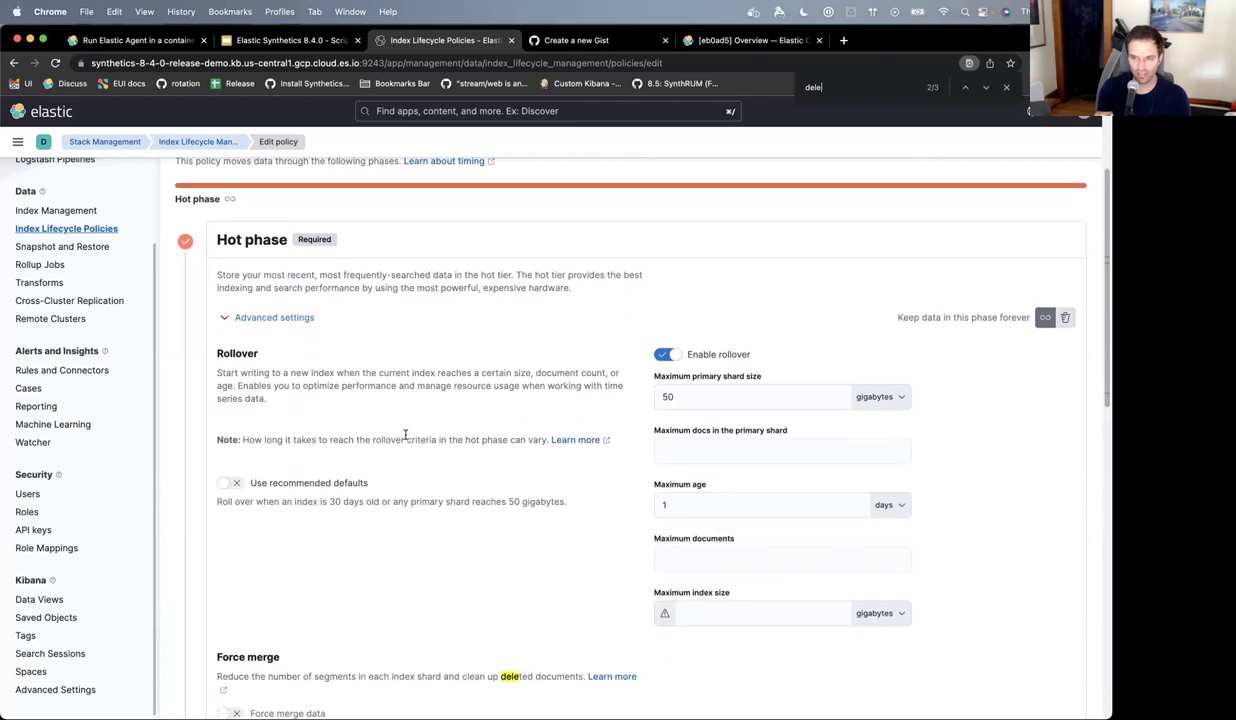
click(256, 296)
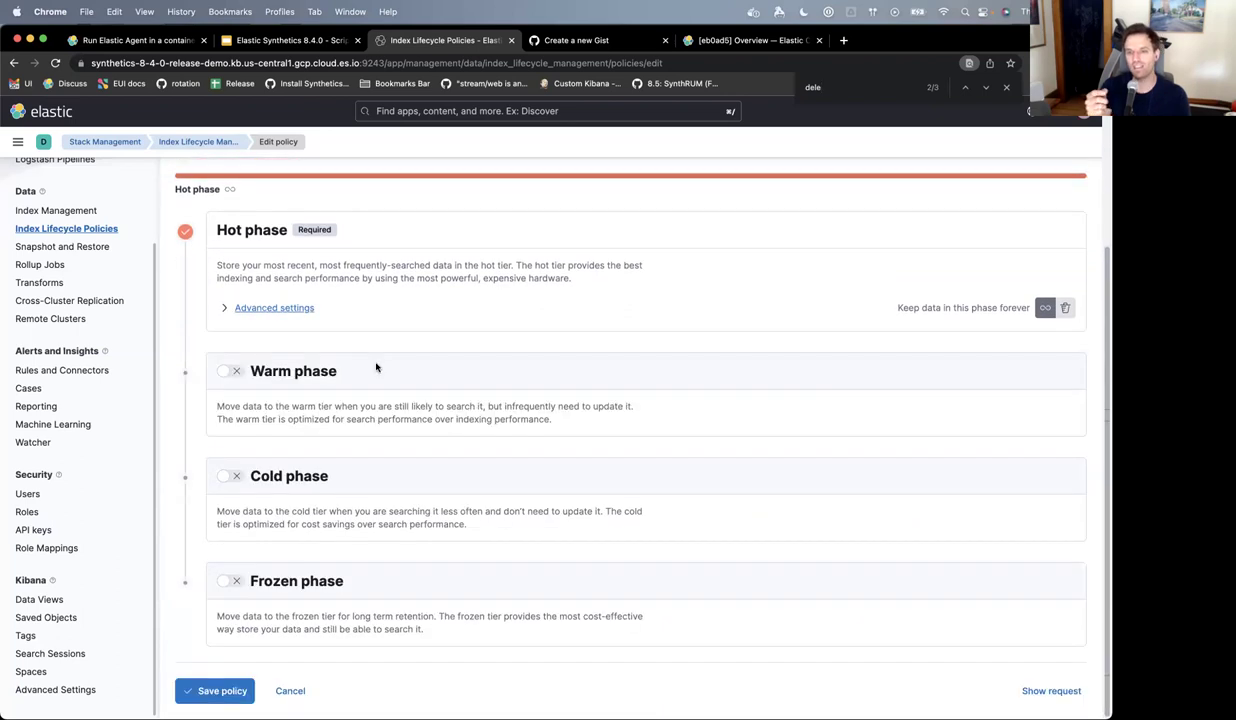
click(229, 308)
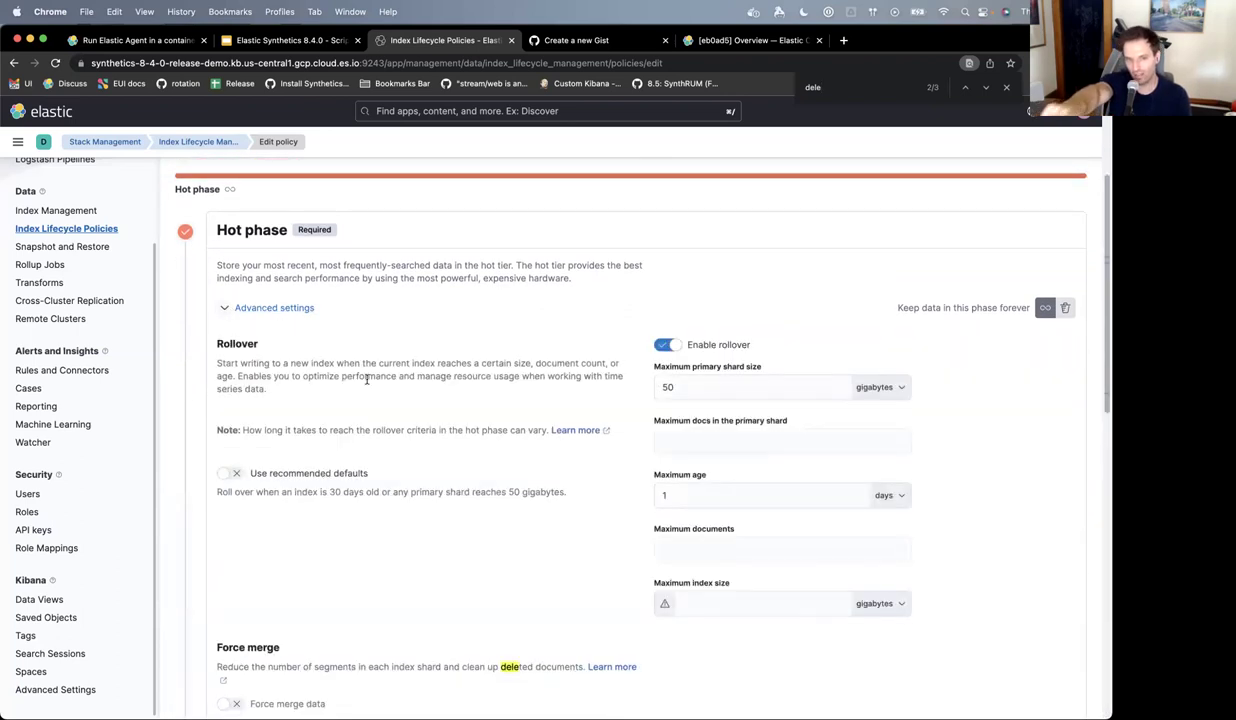
scroll(350, 365, down, 1)
click(245, 294)
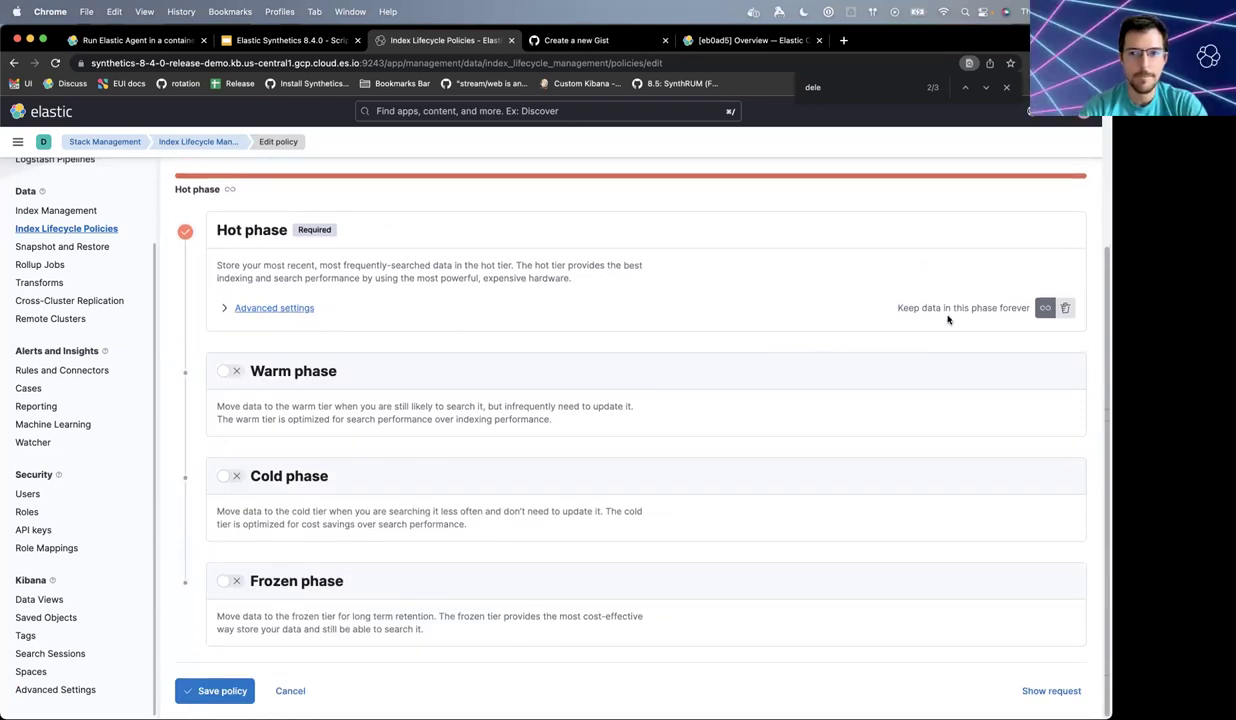
- Add a delete phase after 30 days instead of 365, and save the policy
click(1065, 310)
scroll(500, 491, down, 4)
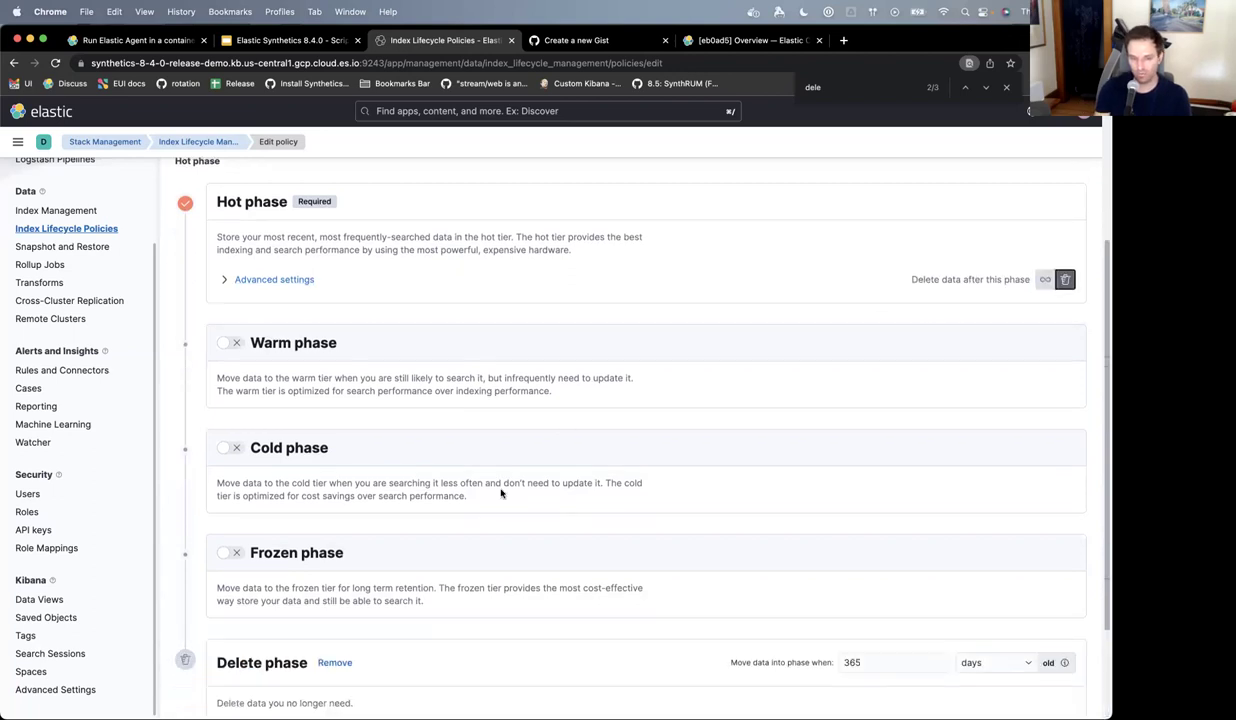
click(910, 520)
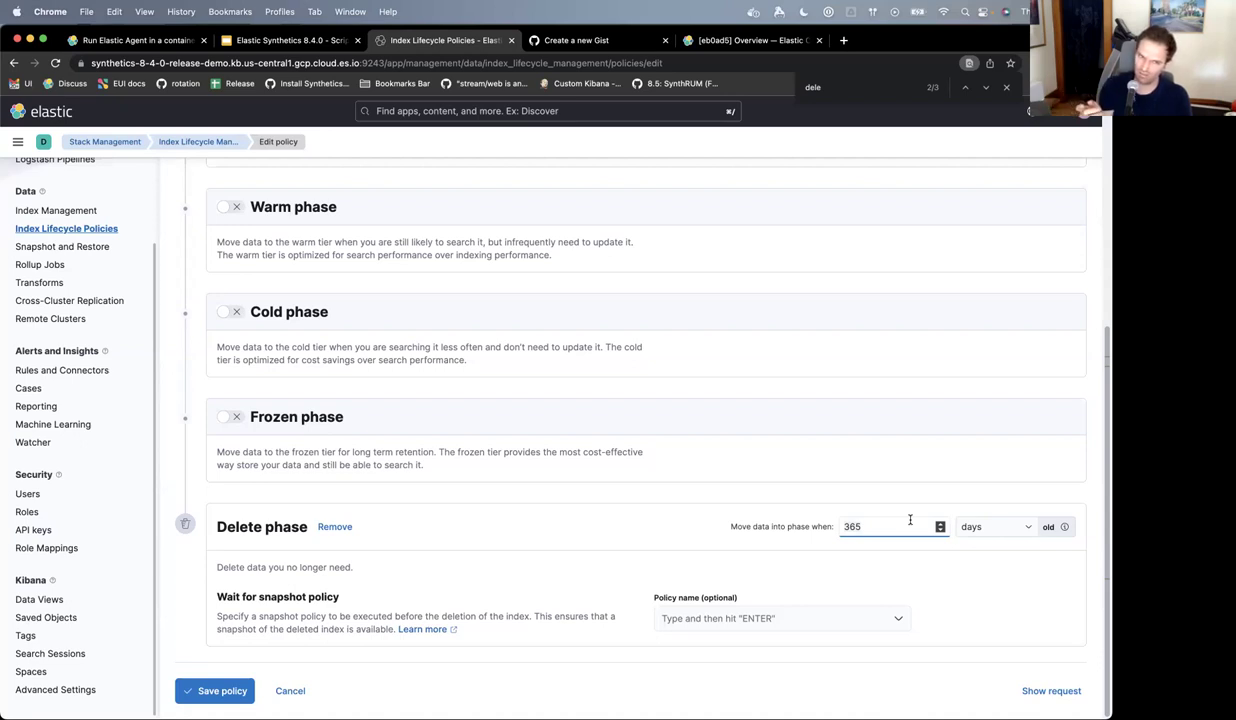
double_click(910, 519)
text(30)
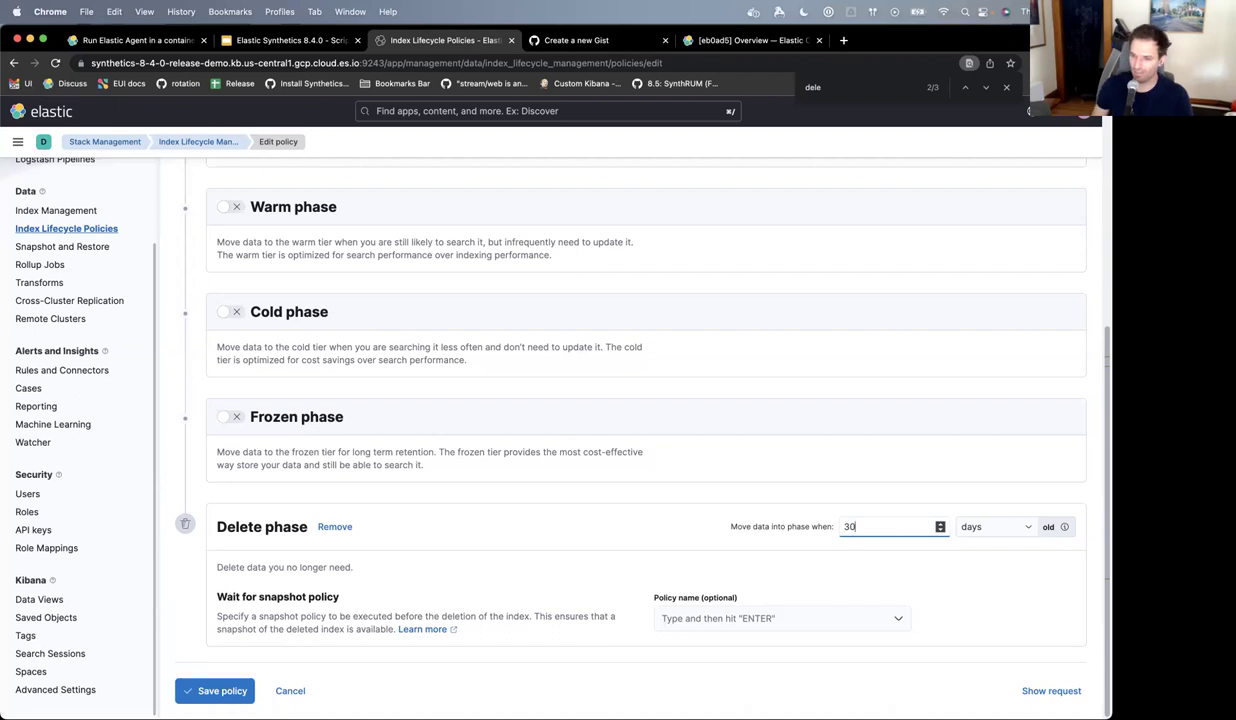
click(641, 539)
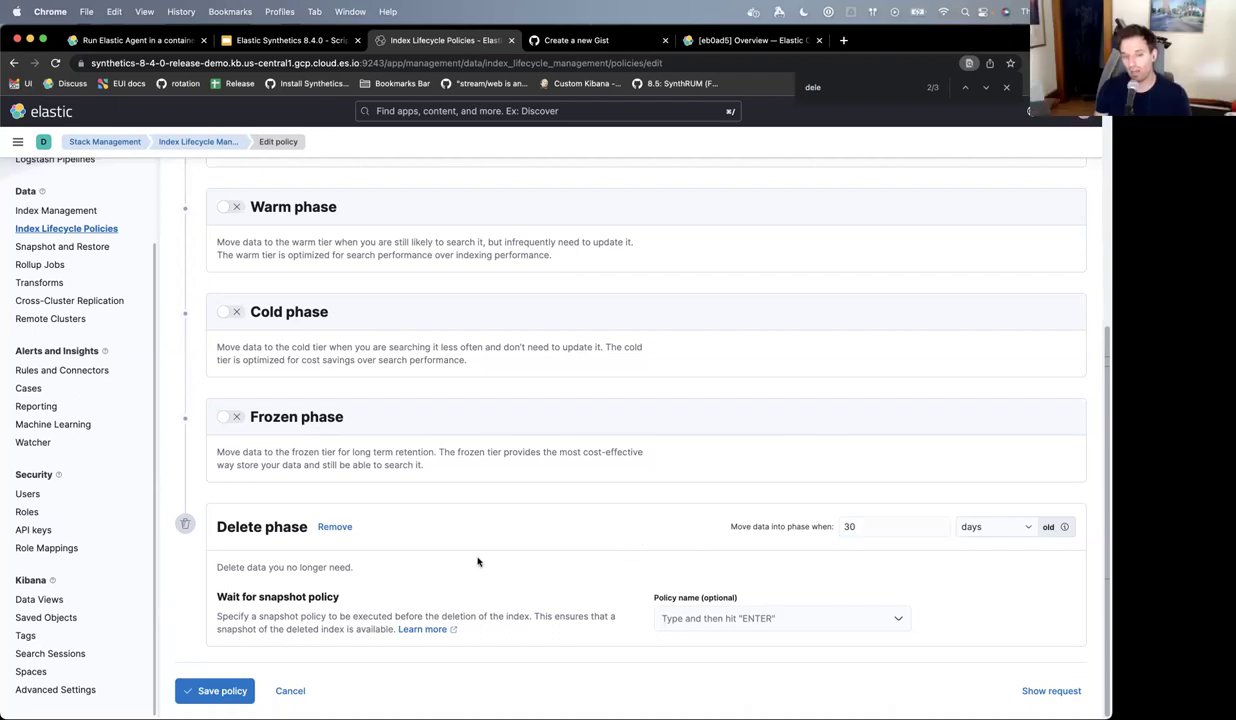
click(240, 688)
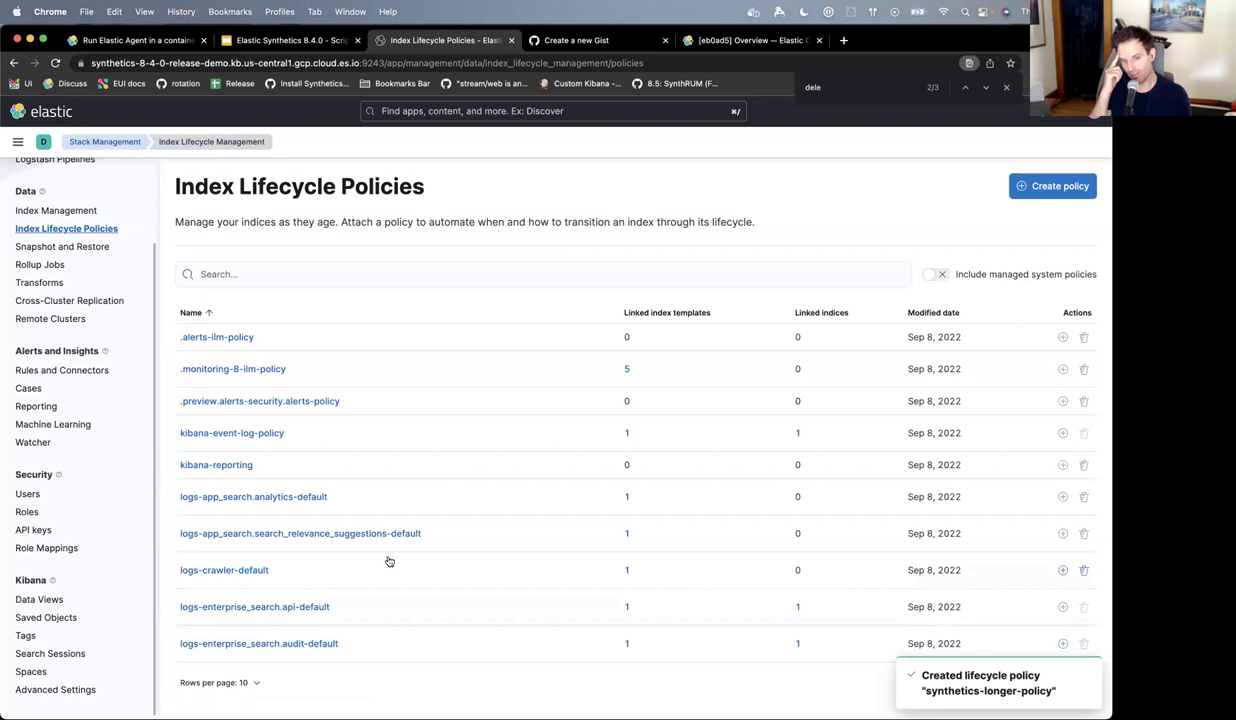
- Search the policies for 'syn' to find synthetics-longer-policy, then go to Index Management
click(401, 280)
text(syn)
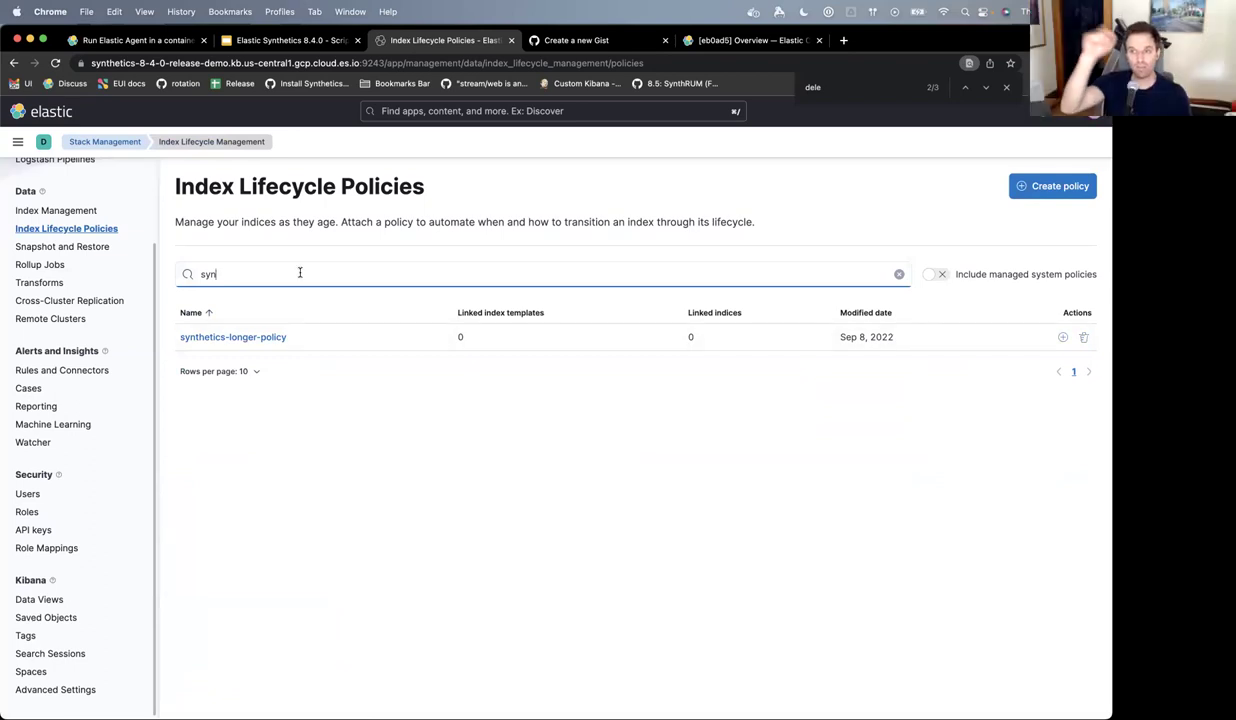
key(BackSpace)
key(BackSpace)
key(BackSpace)
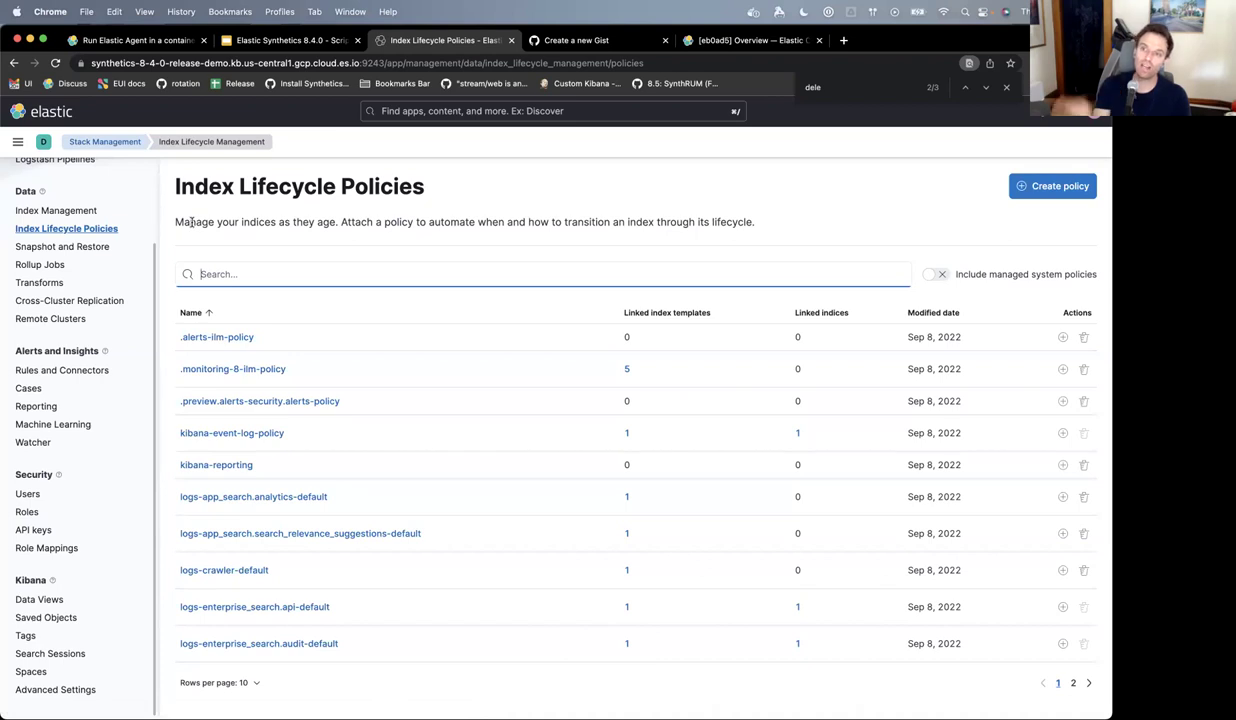
scroll(50, 240, up, 3)
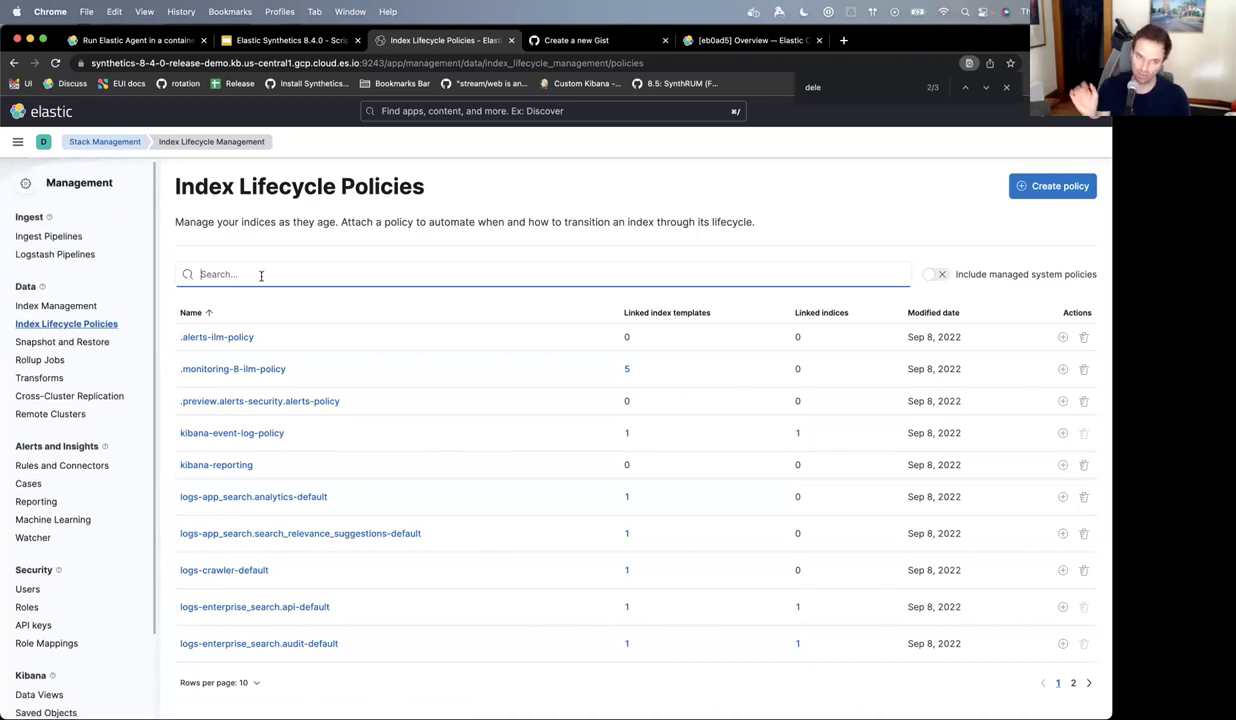
click(79, 307)
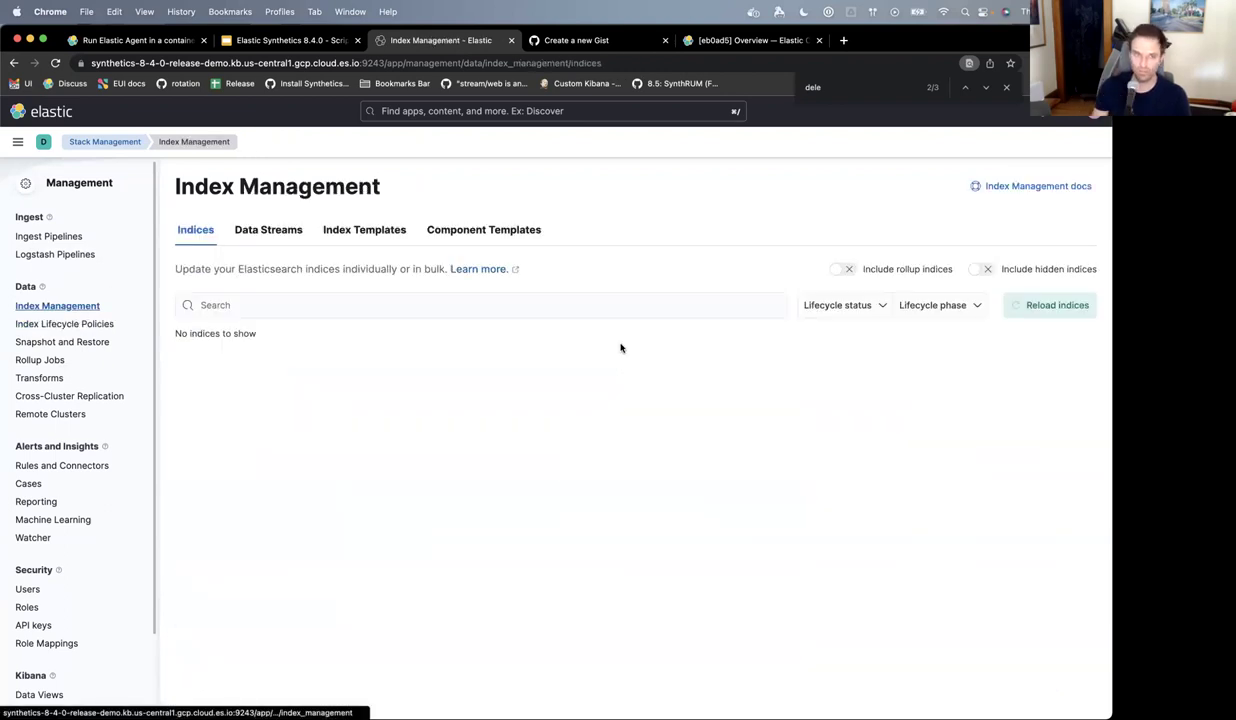
- Filter data streams by 'synth' and open synthetics-browser.network-default's index template, synthetics-browser.network
click(288, 233)
click(382, 312)
text(synth)
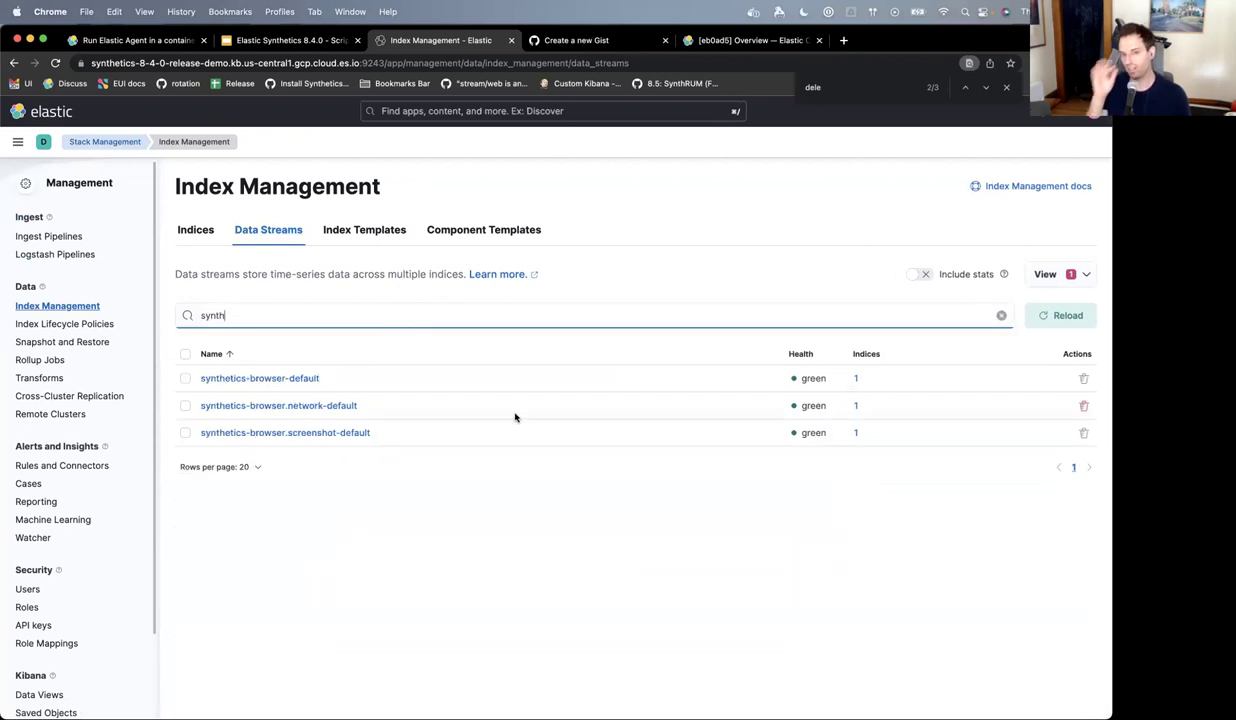
click(350, 407)
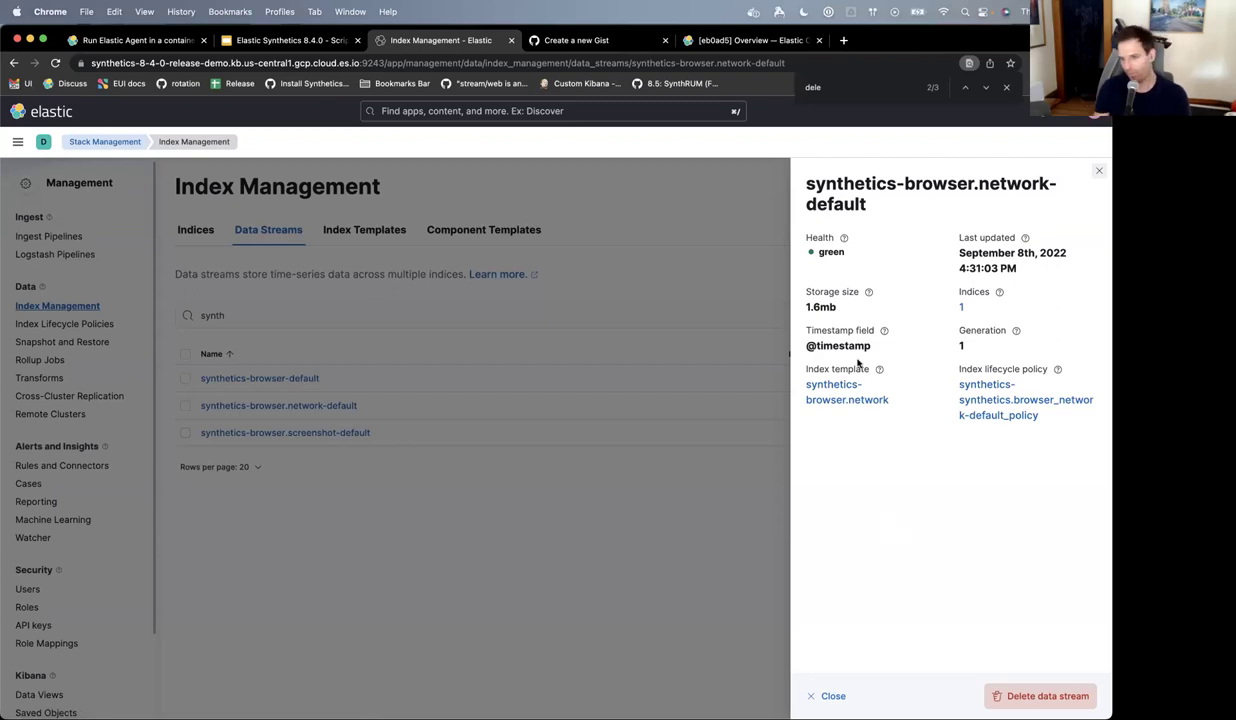
click(822, 390)
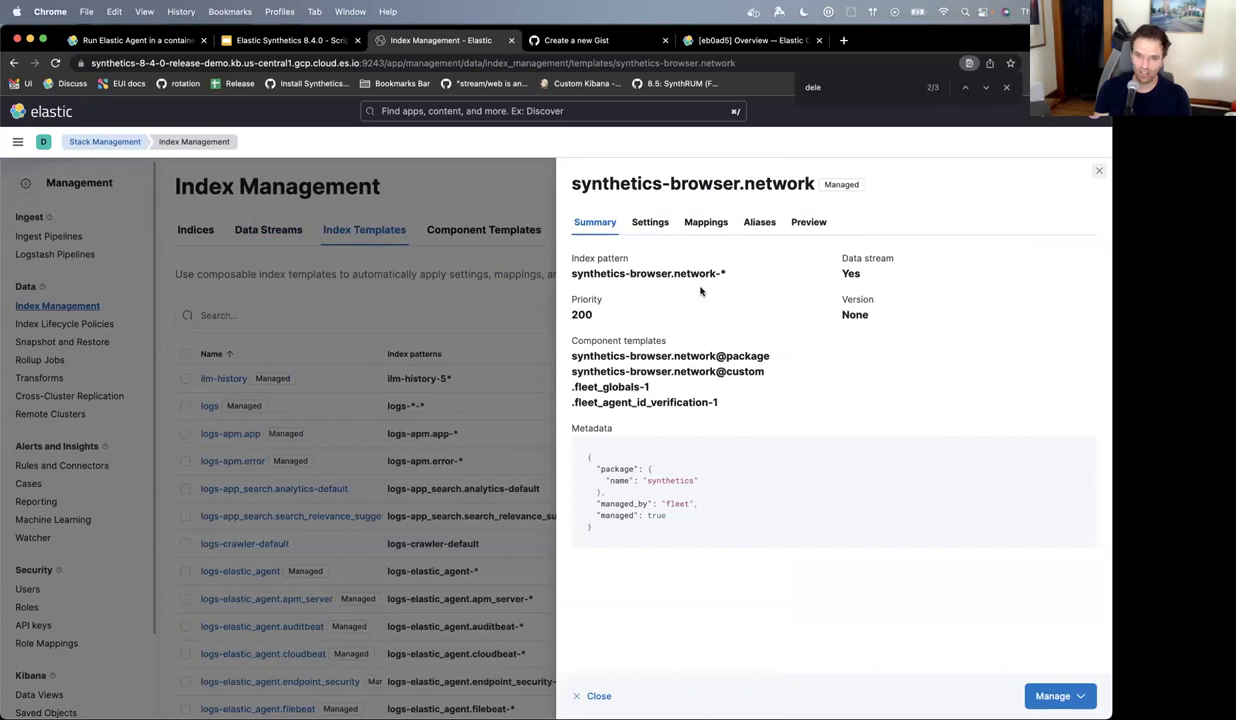
- Review the template's Settings, Summary and Preview, highlighting its lifecycle policy lines, then close it
click(649, 222)
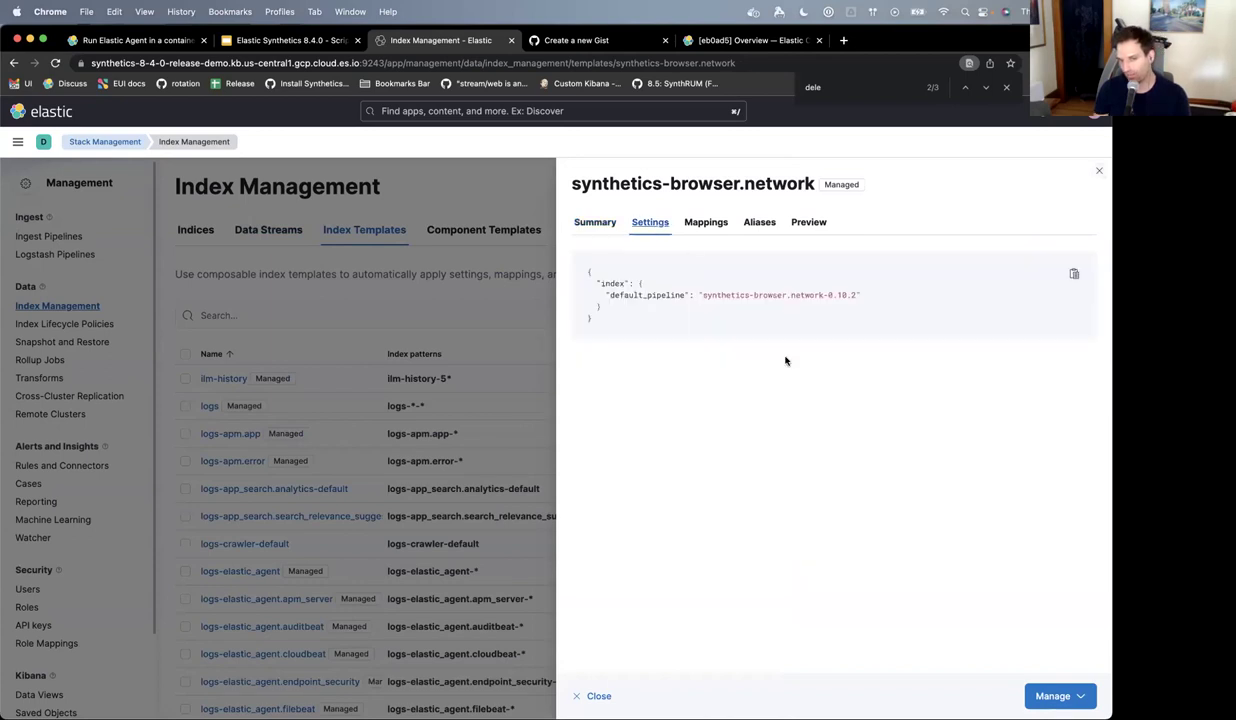
click(1074, 277)
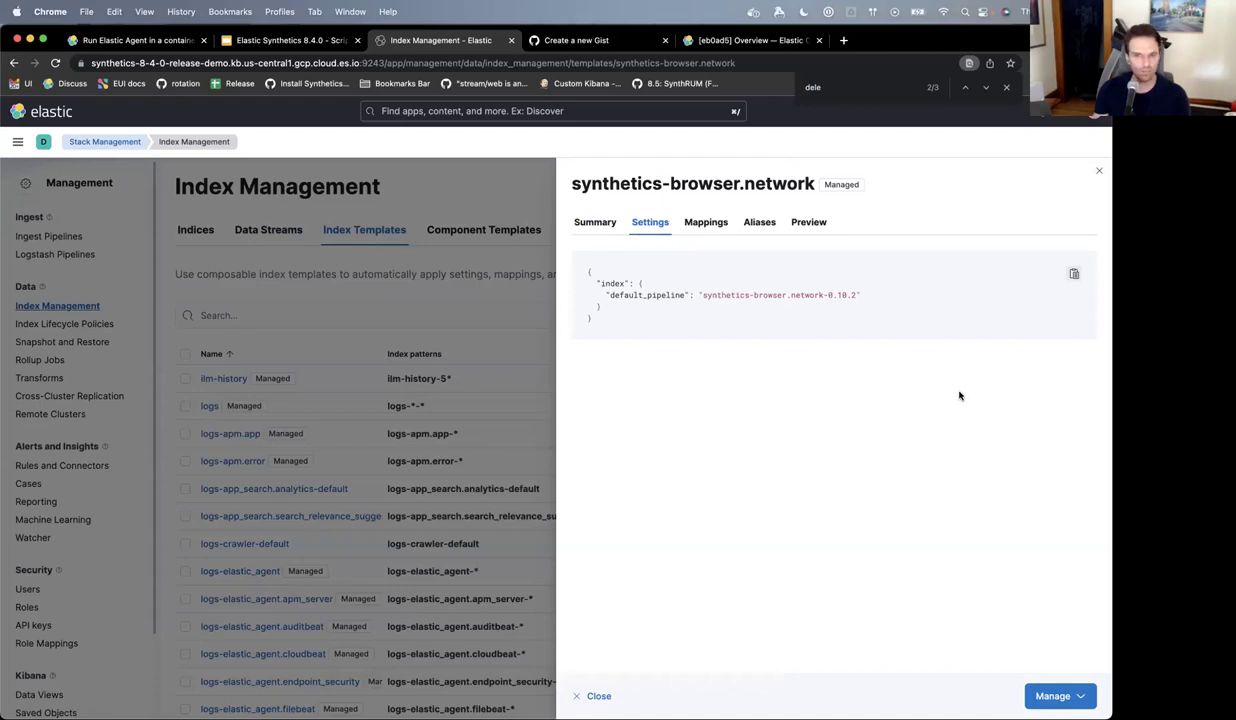
click(593, 228)
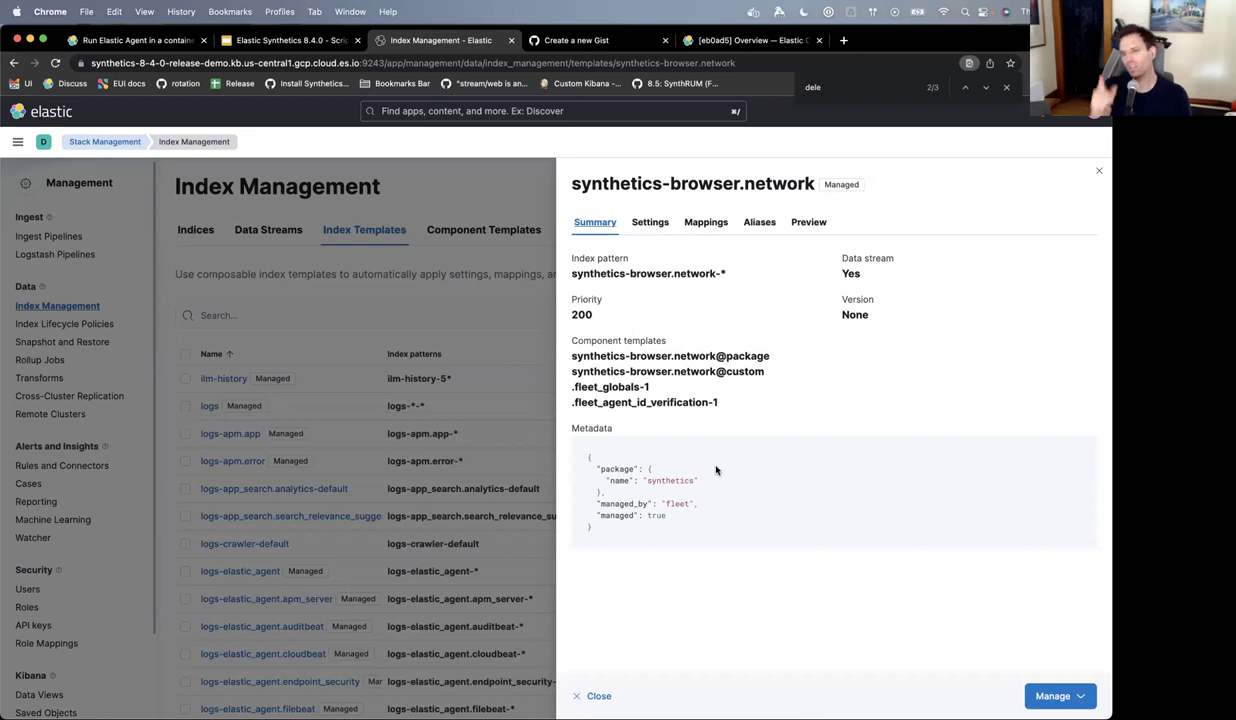
click(800, 224)
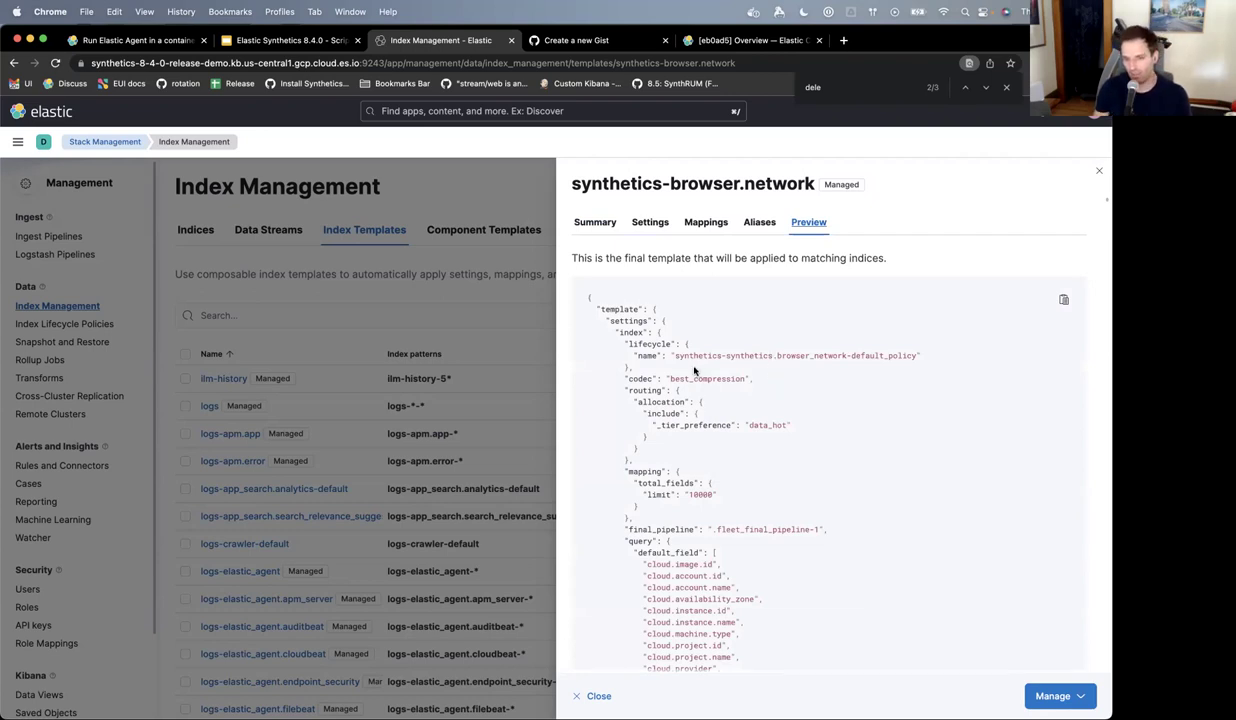
drag(625, 338, 699, 374)
click(612, 340)
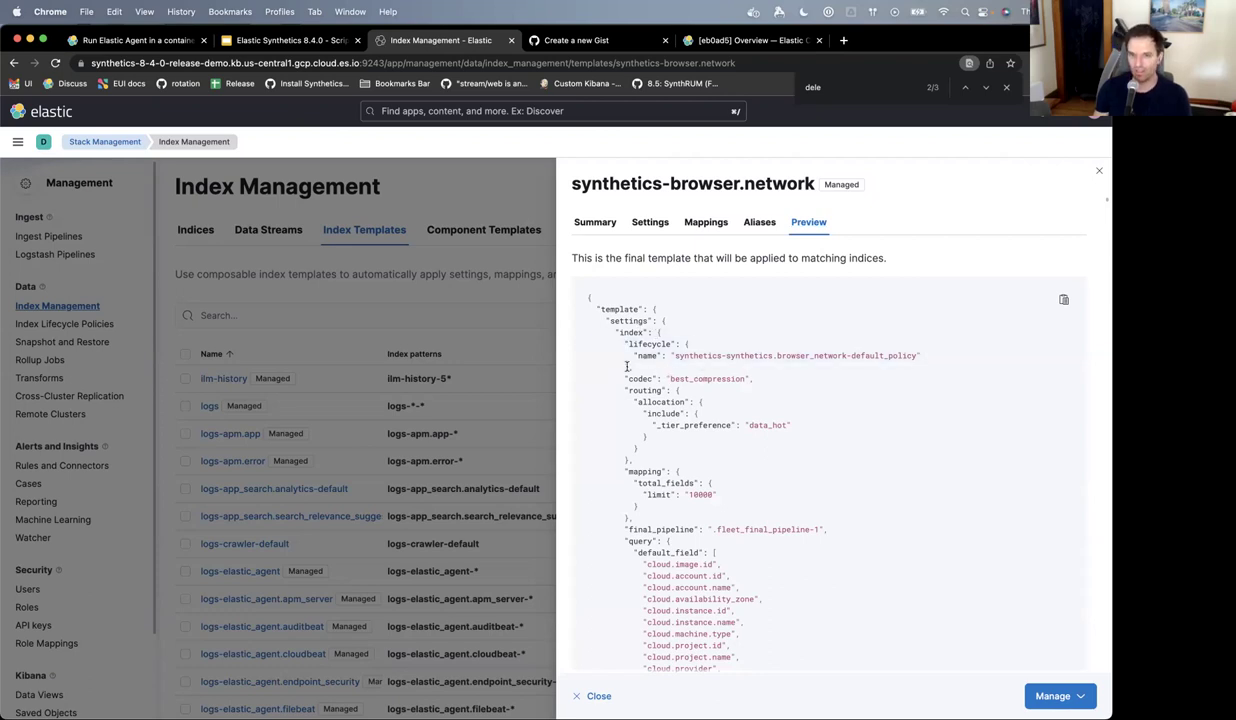
drag(605, 362, 668, 344)
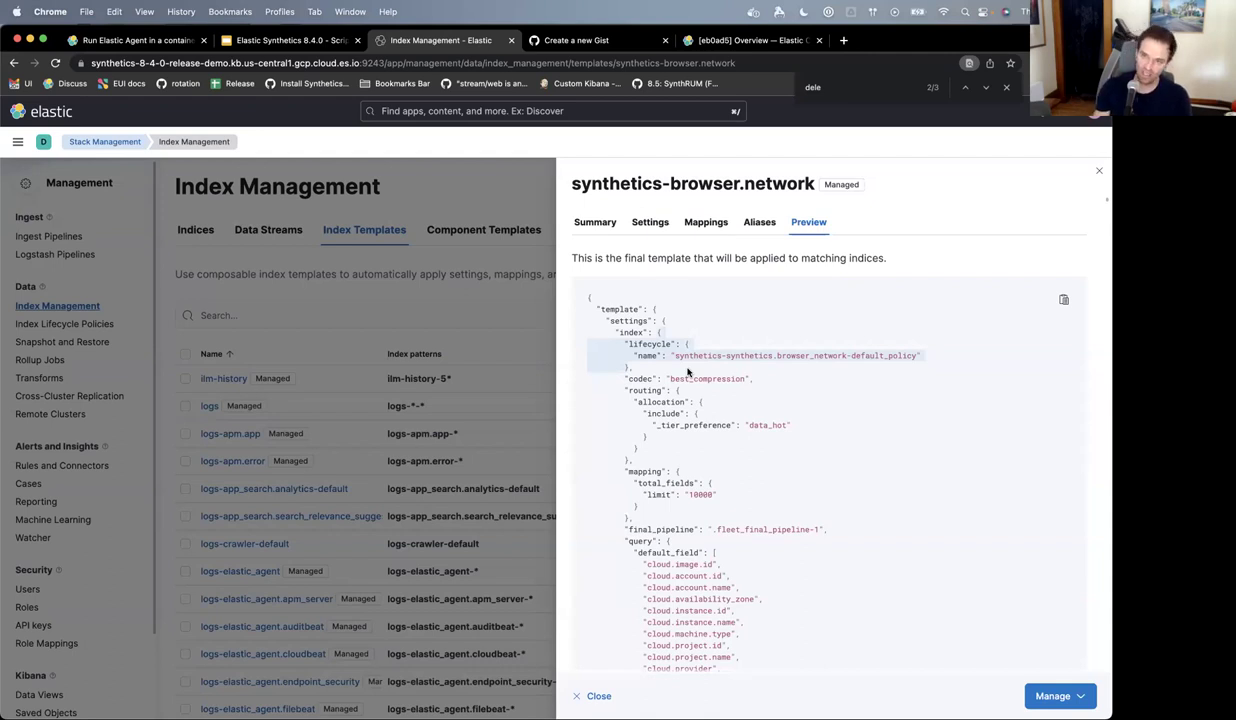
click(587, 695)
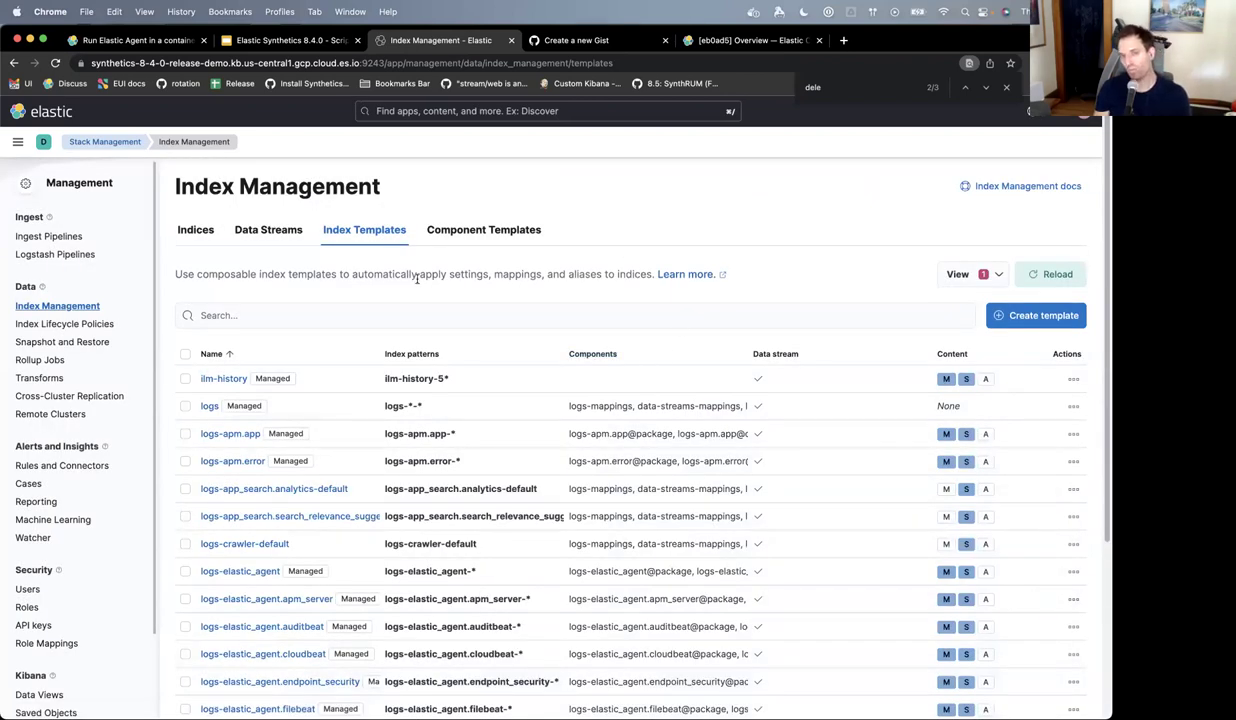
- Filter component templates by 'synthetics' and edit synthetics-browser.network@custom
click(443, 241)
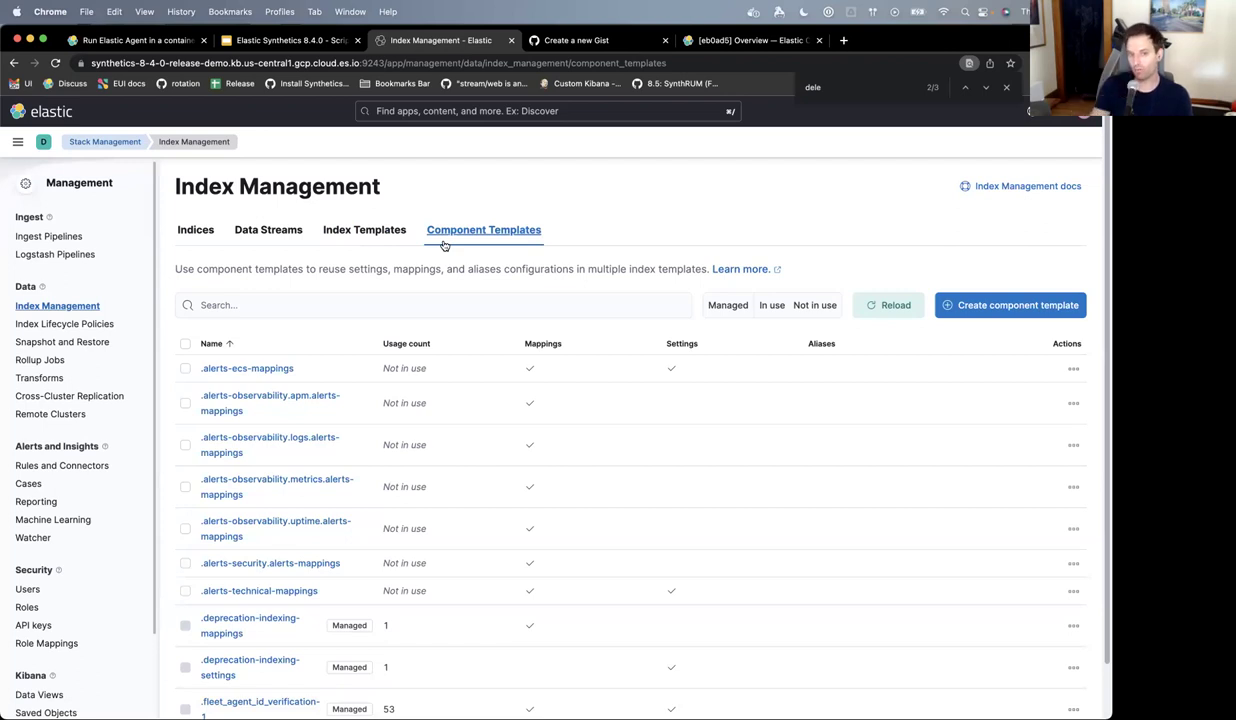
click(424, 302)
text(sy)
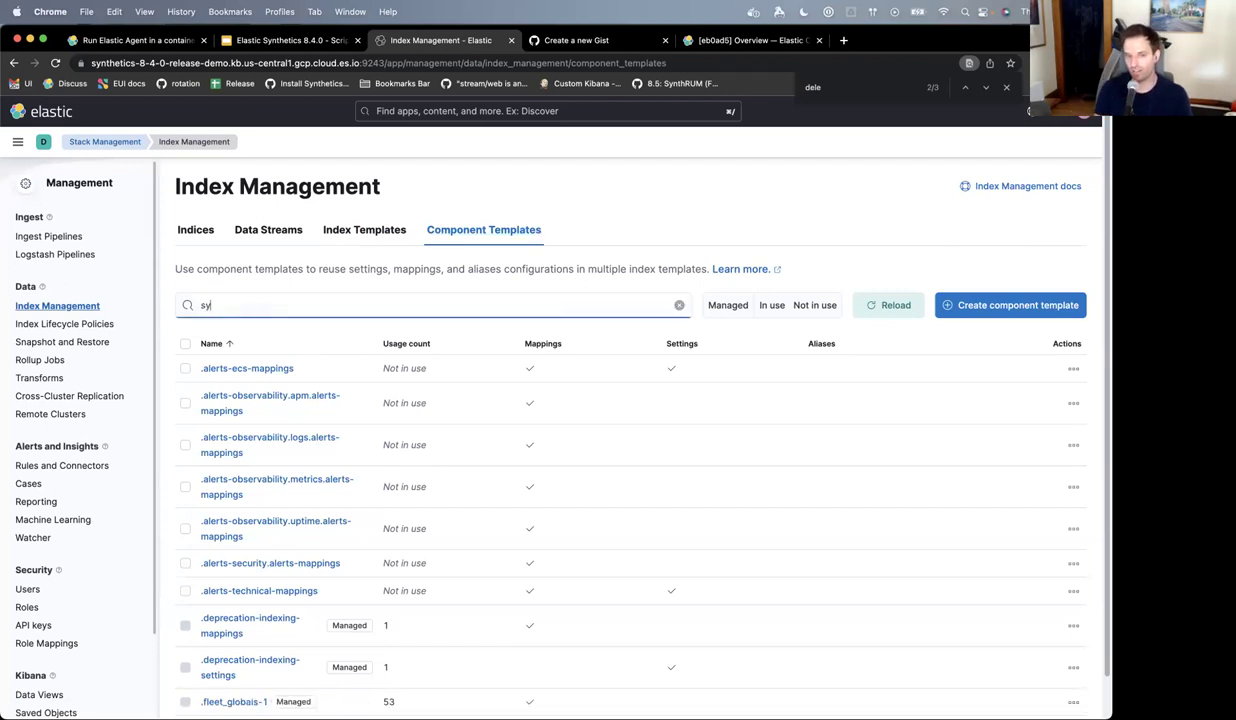
text(nthetics)
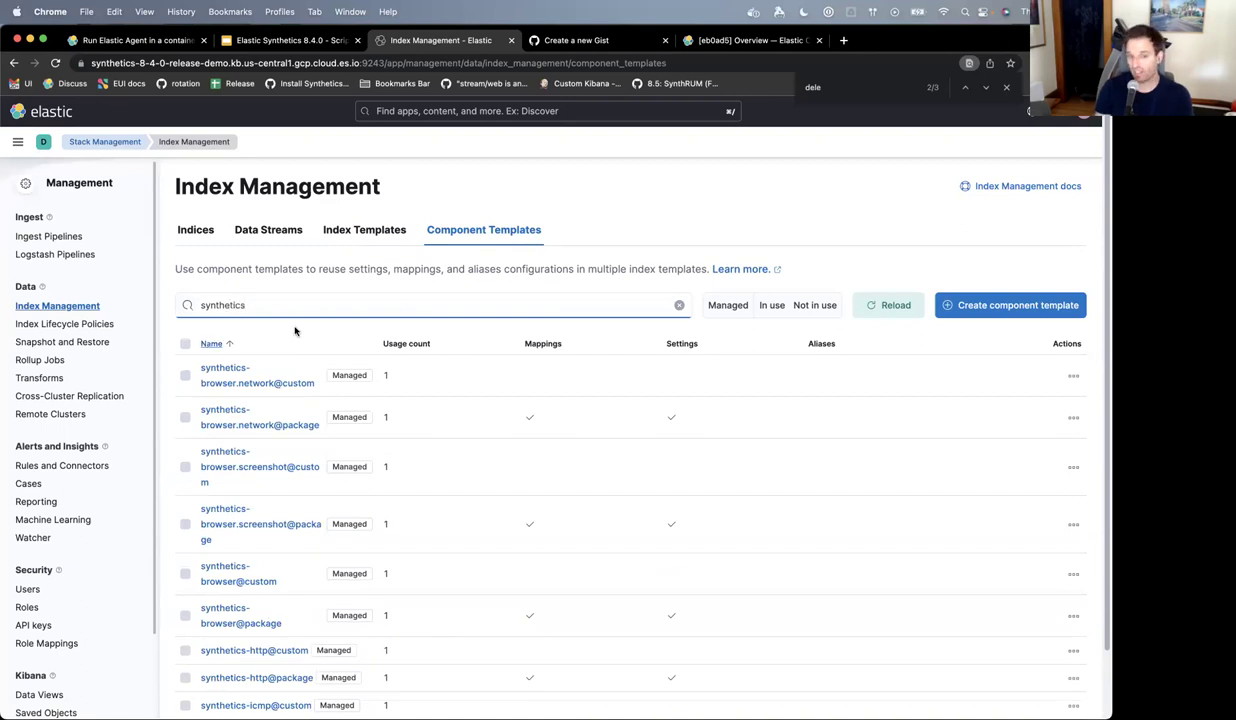
scroll(284, 383, down, 1)
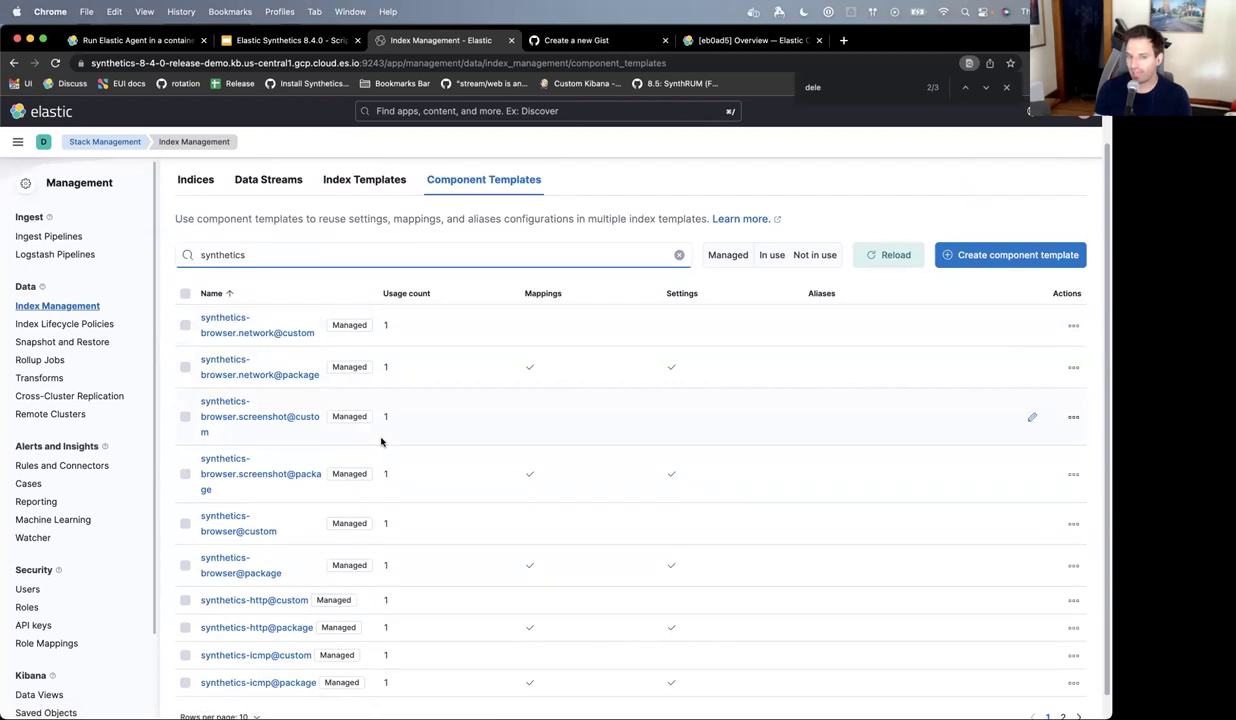
scroll(381, 441, down, 1)
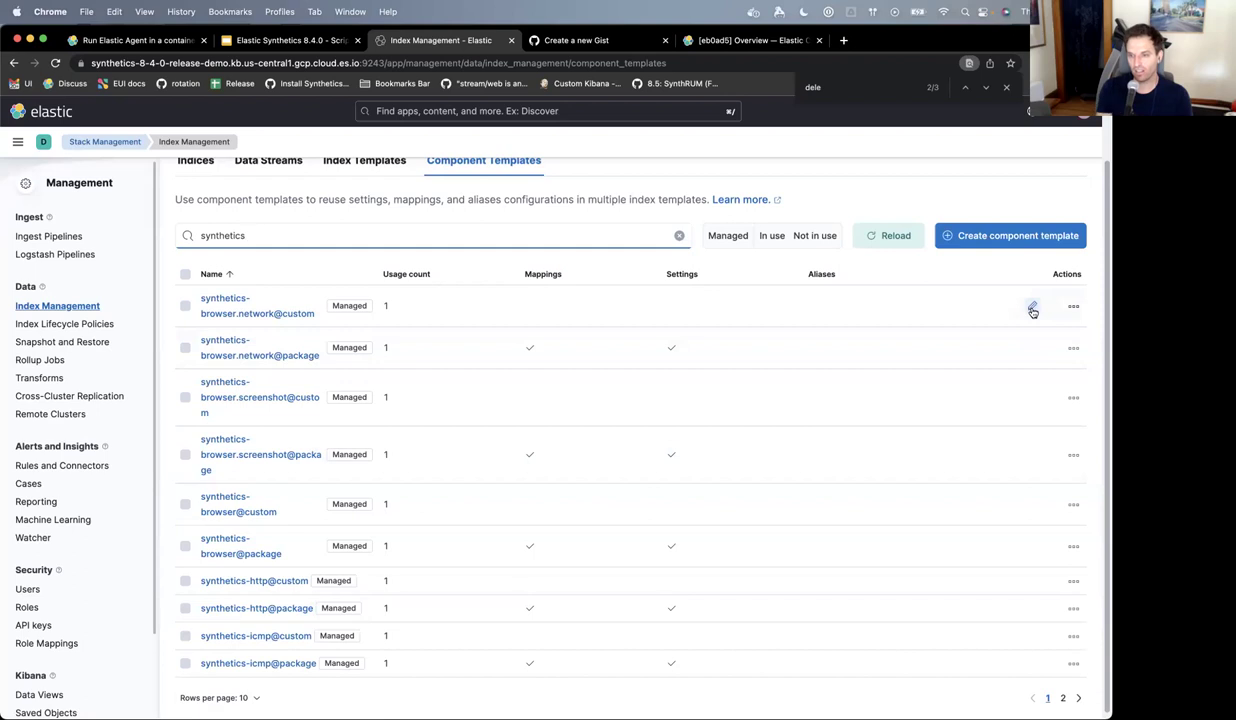
click(1032, 309)
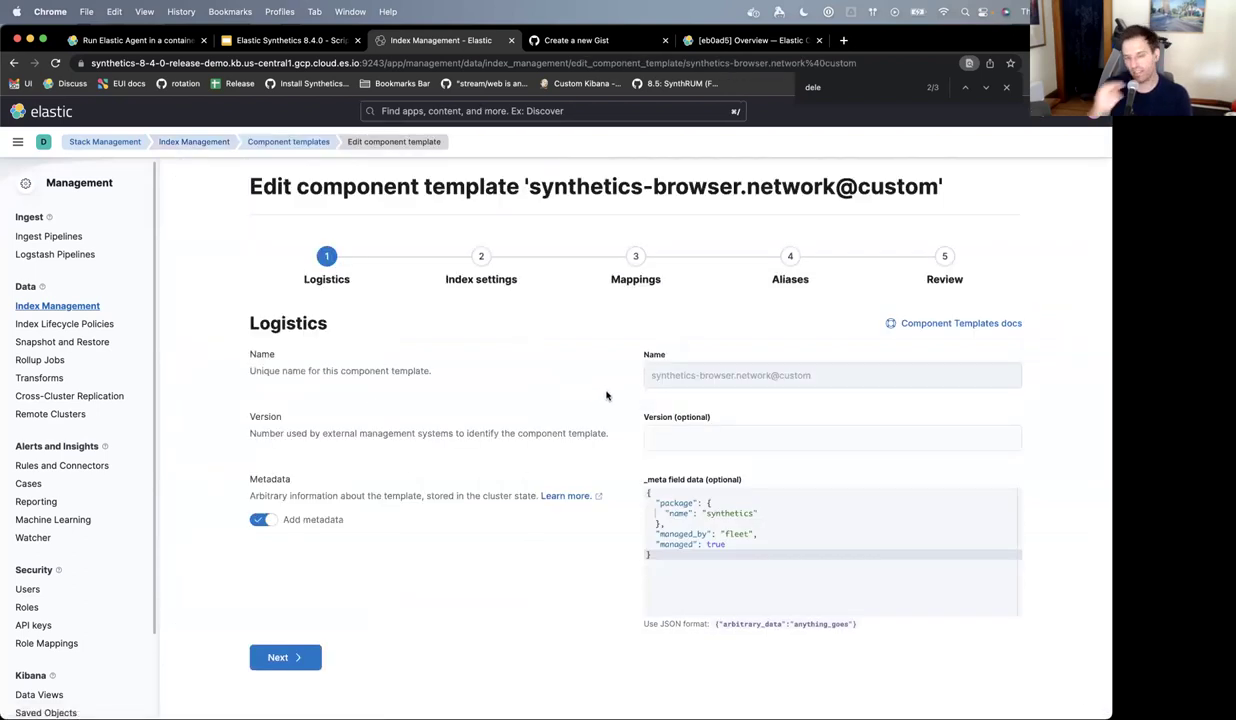
- Paste the lifecycle settings block into the index settings JSON and remove extra braces
click(280, 657)
click(349, 402)
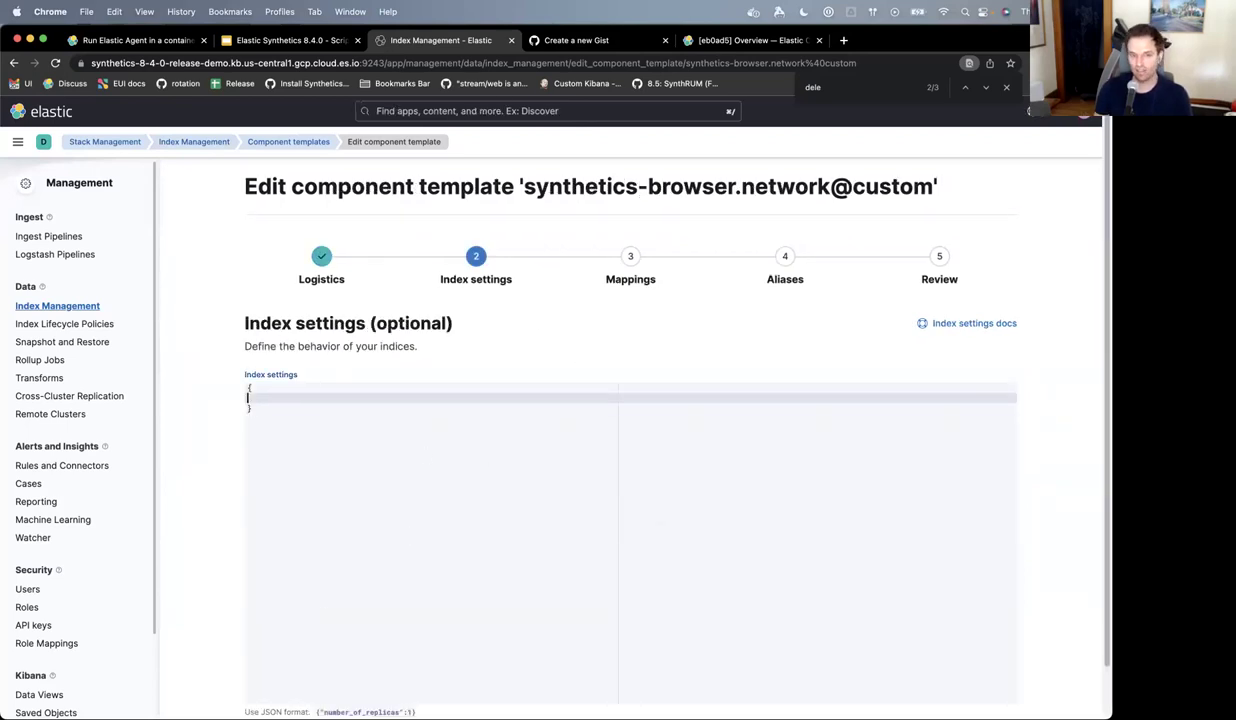
key(cmd+v)
key(Up)
key(Up)
key(Up)
key(Up)
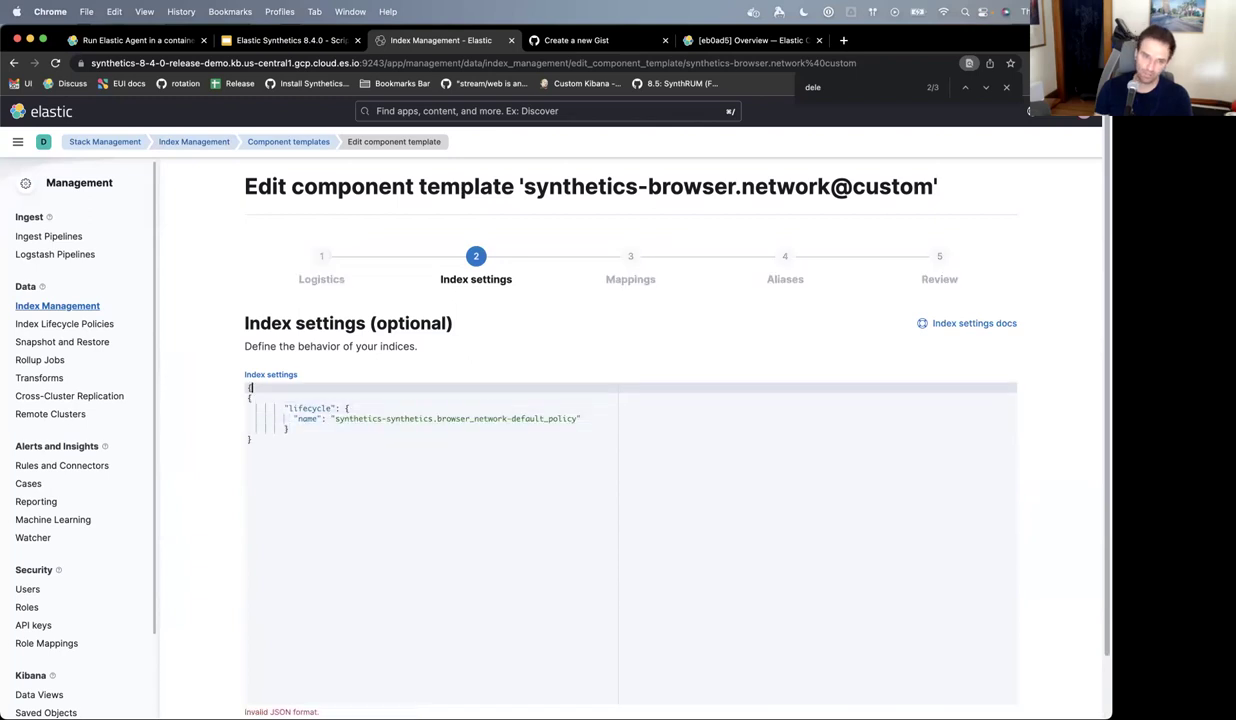
key(Return)
text("in)
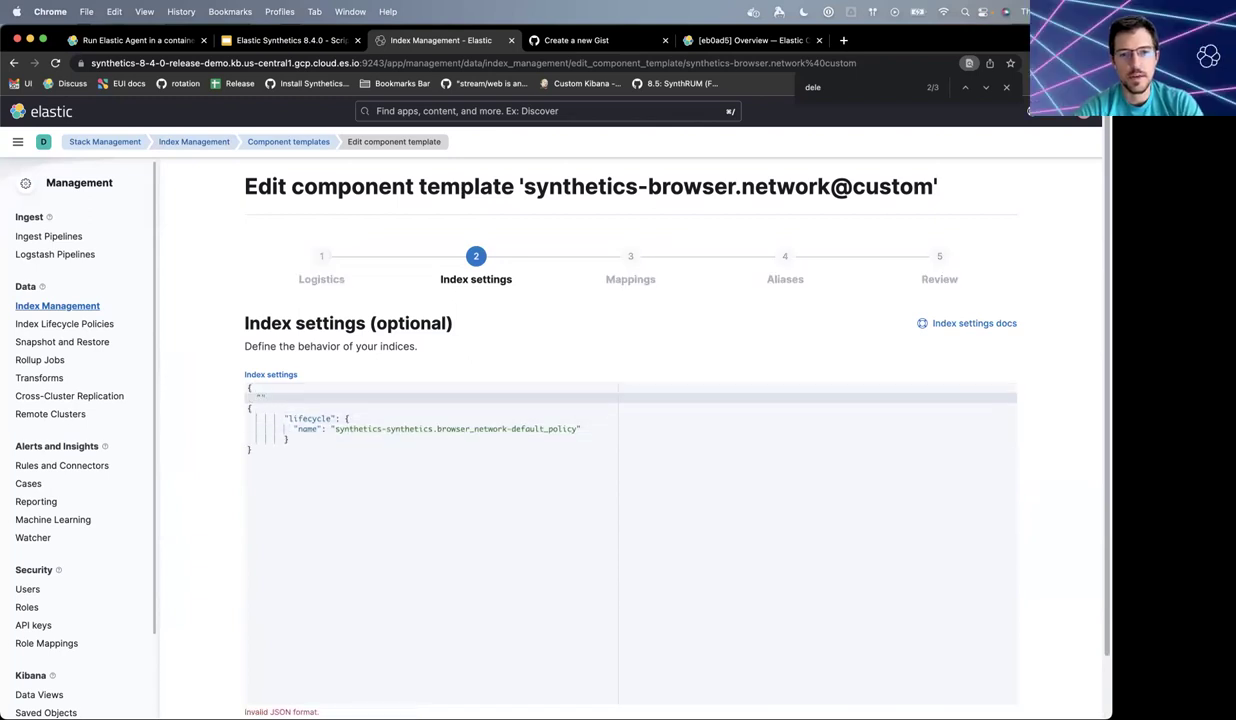
key(BackSpace)
key(BackSpace)
key(BackSpace)
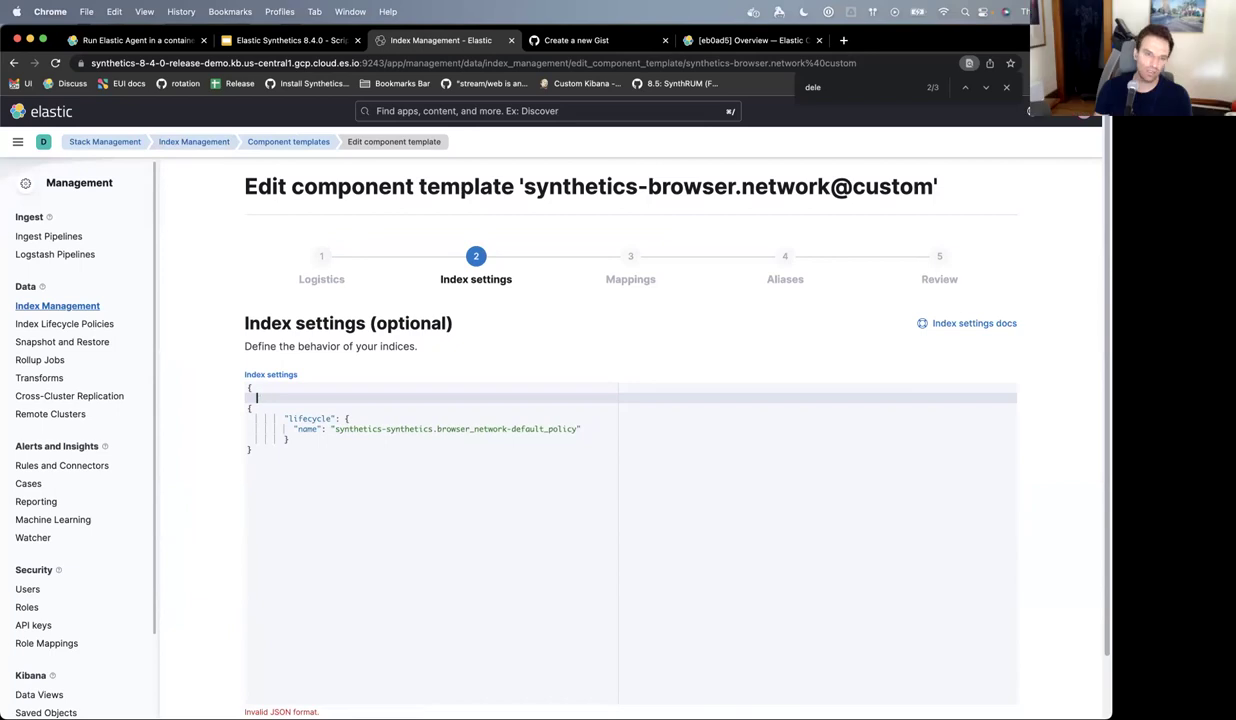
key(BackSpace)
key(BackSpace)
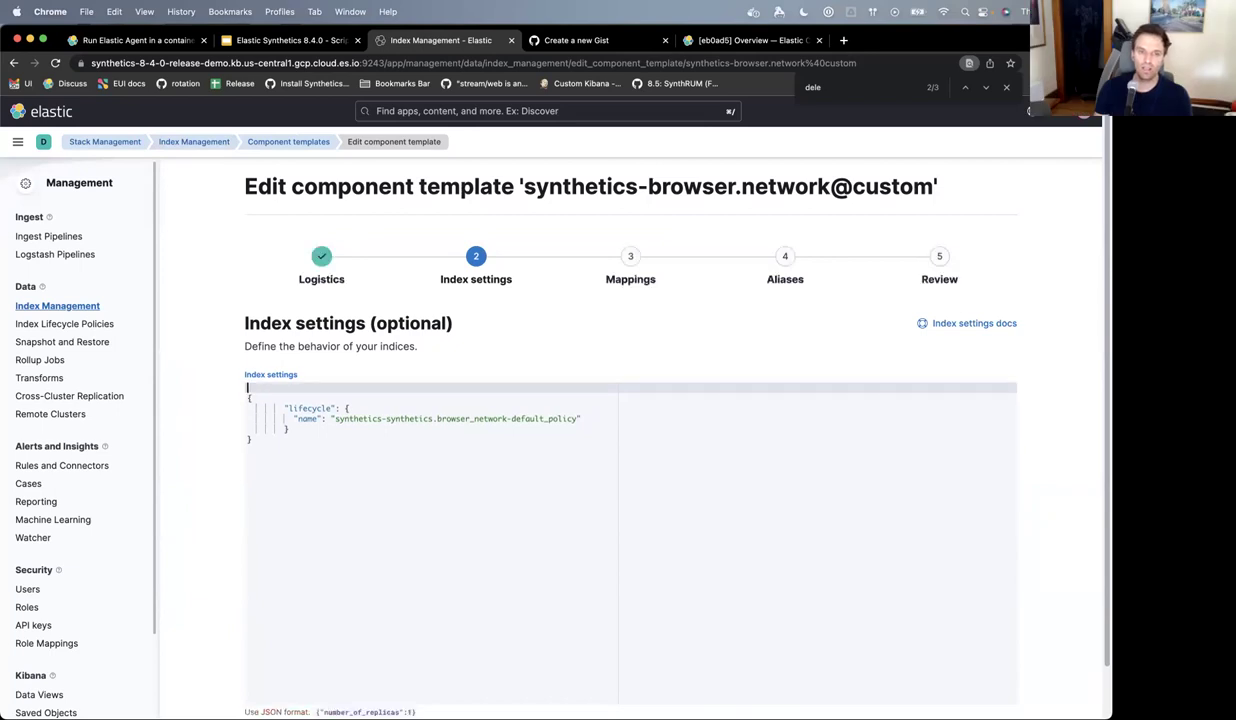
key(Down)
key(Down)
key(Down)
key(Down)
key(Down)
key(BackSpace)
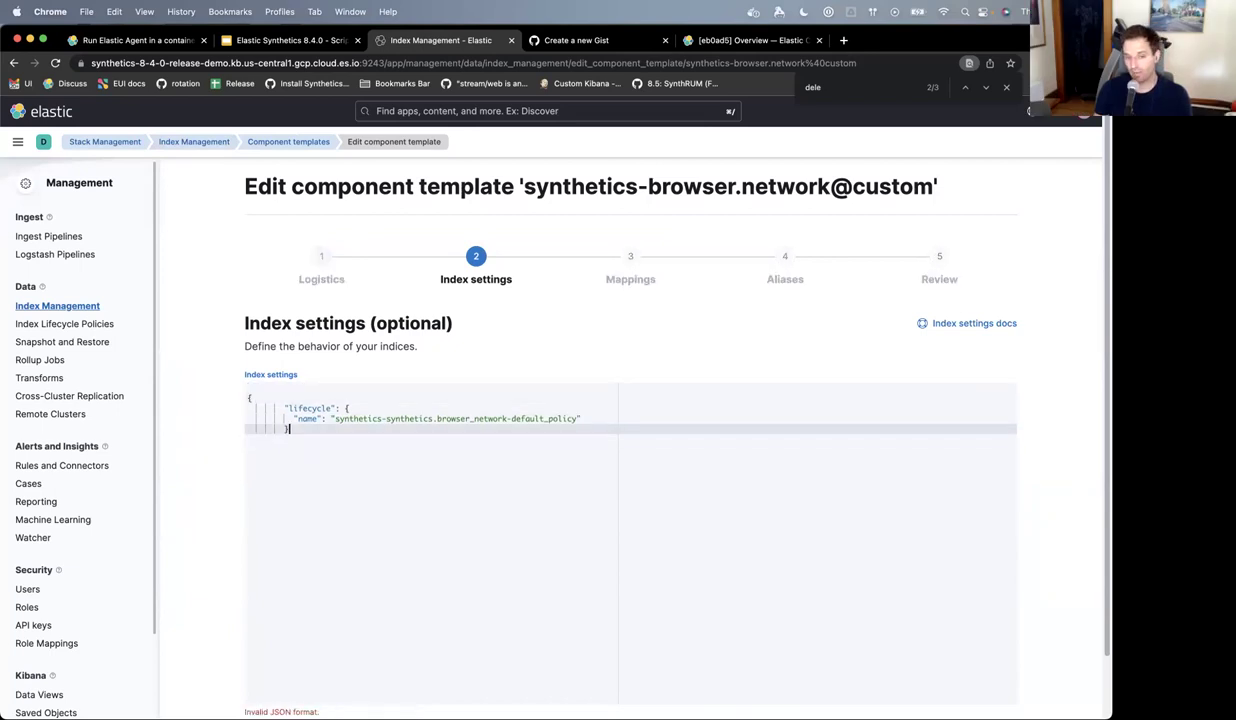
key(Up)
key(Up)
key(Up)
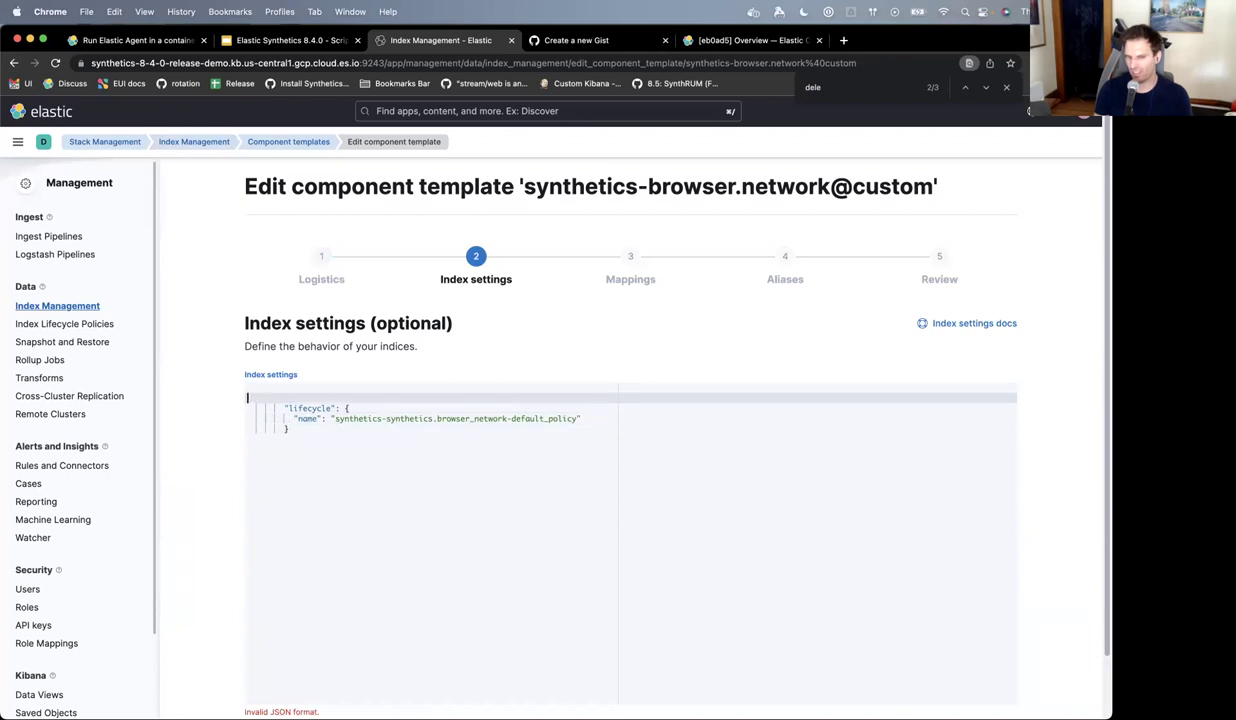
key(BackSpace)
key(Down)
key(Down)
- Change the lifecycle policy name to 'synthetics-longer-policy' and fix the closing brace
key(Right)
key(Right)
key(Right)
key(Right)
key(Right)
key(Right)
key(Right)
key(Right)
key(End)
key(BackSpace)
text(synthet)
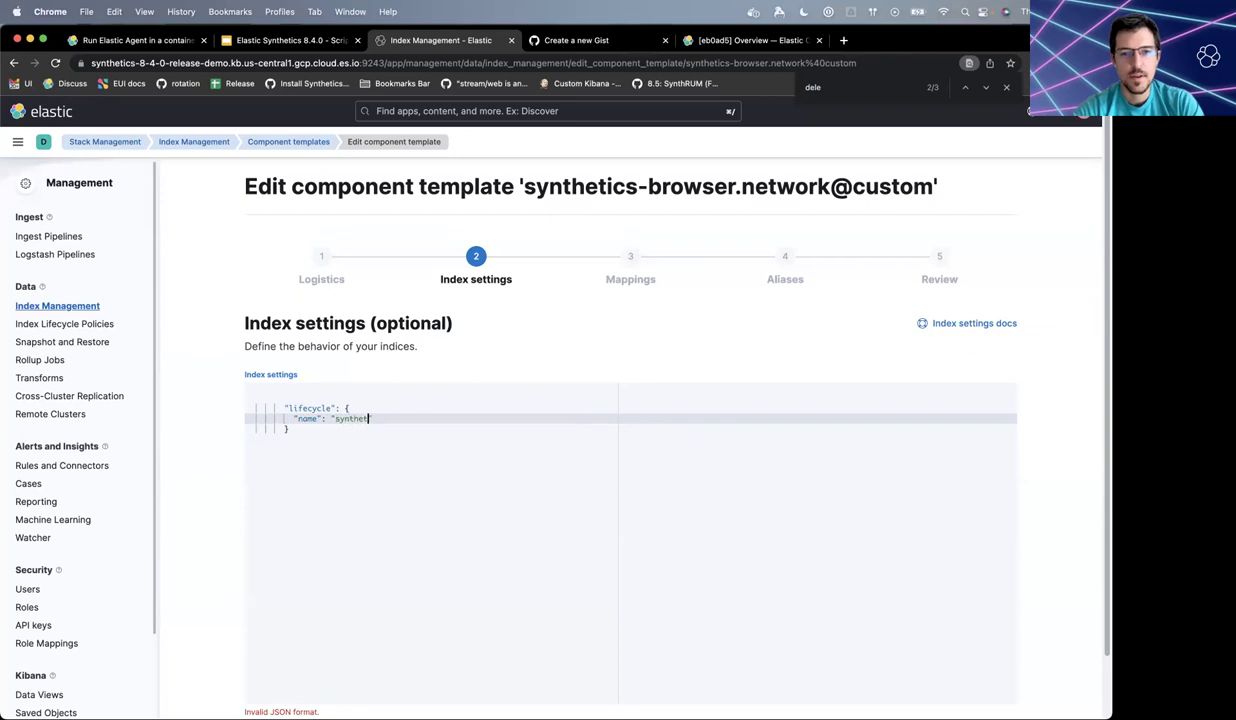
text(ics-longer-policy)
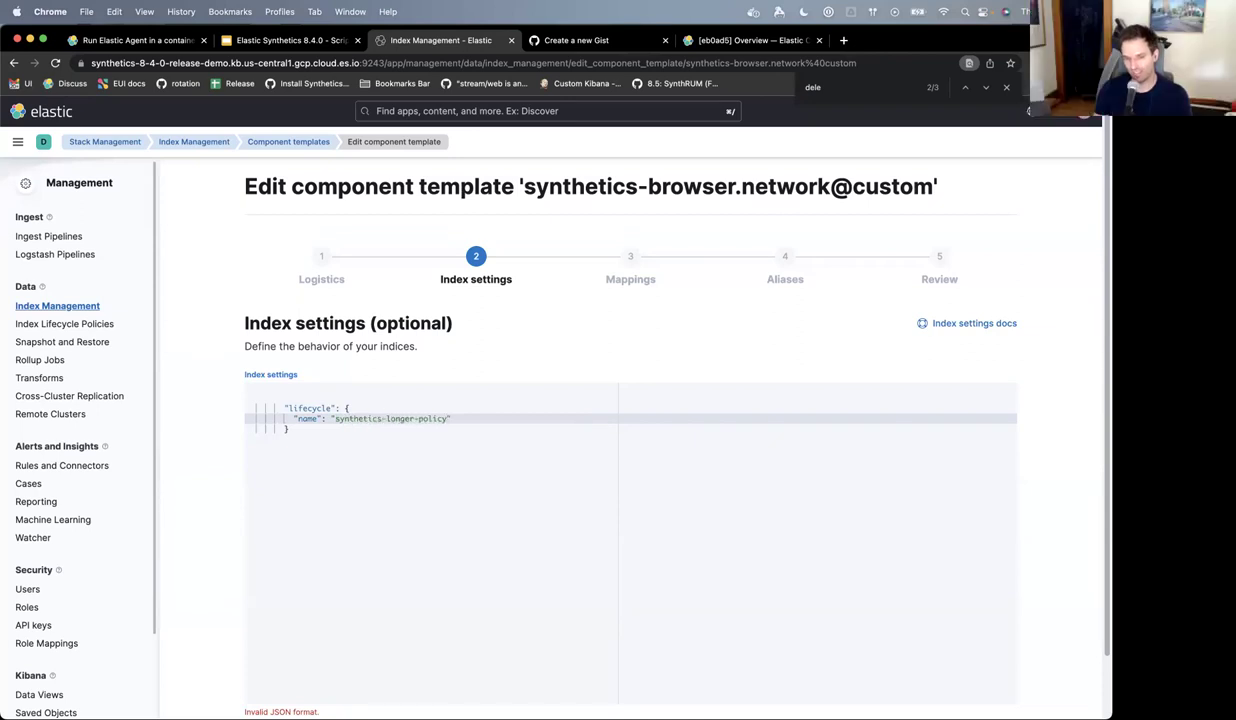
key(super+Up)
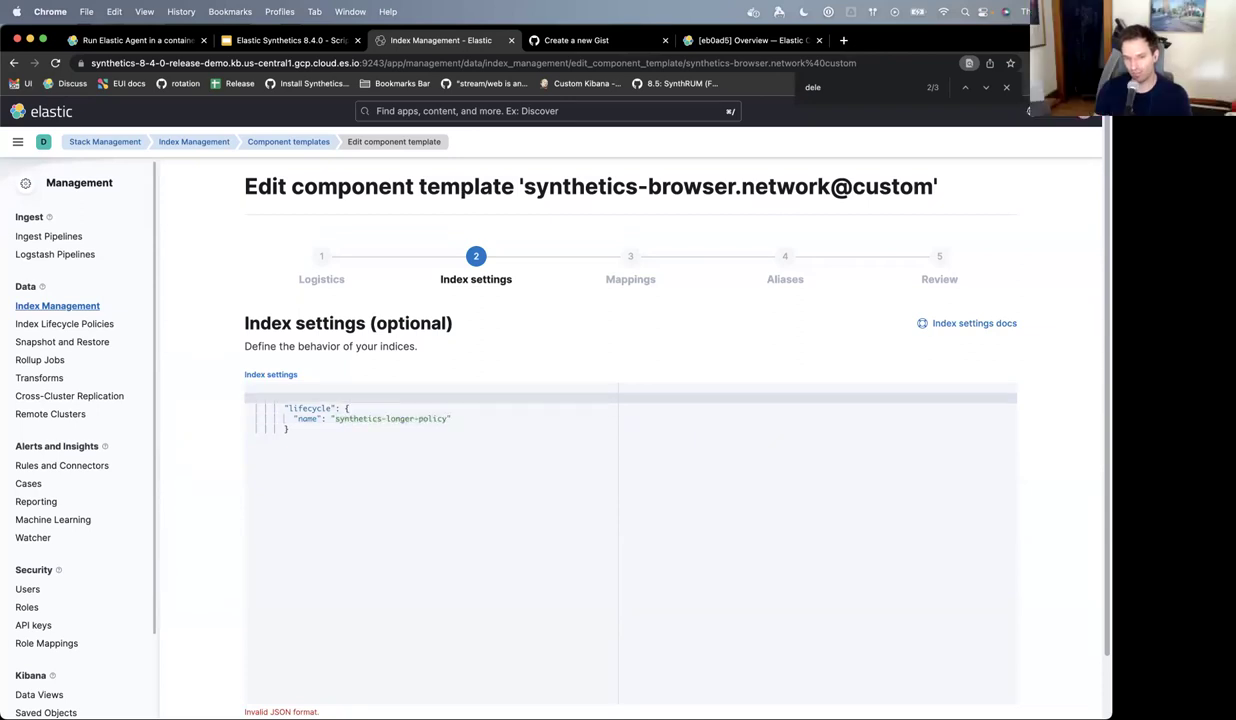
key(Down)
key(Down)
key(Down)
key(Down)
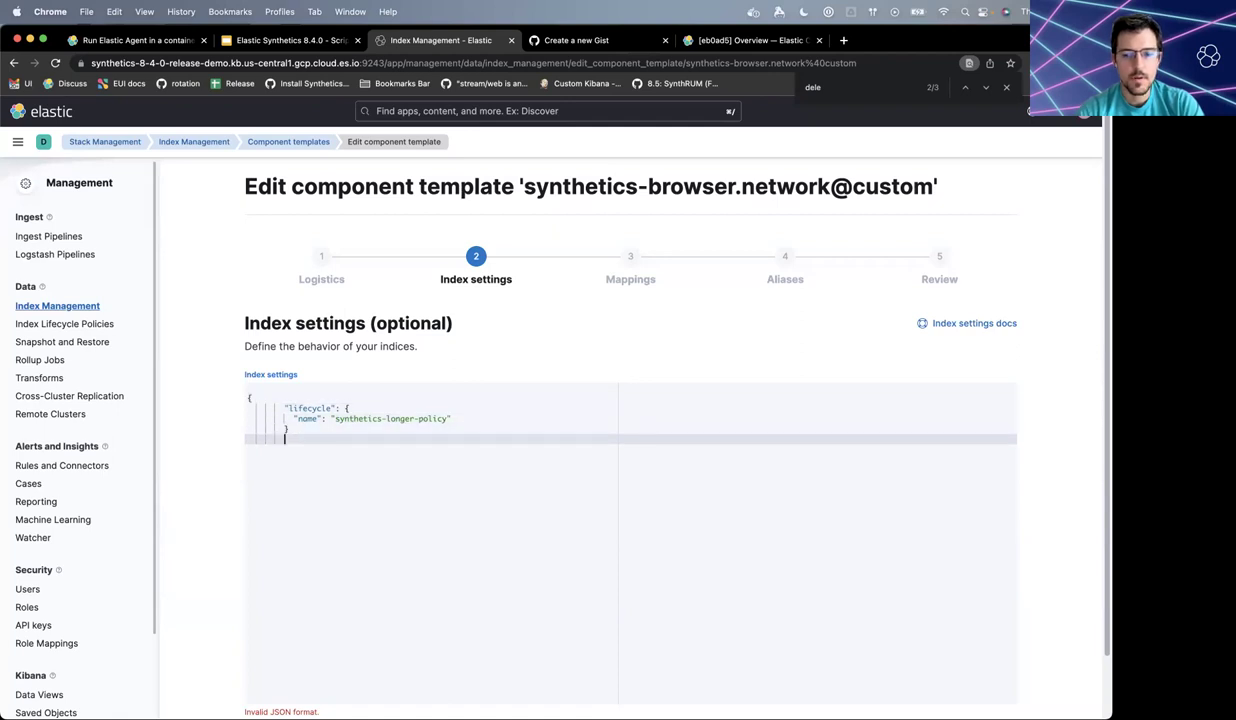
text(})
scroll(360, 534, down, 3)
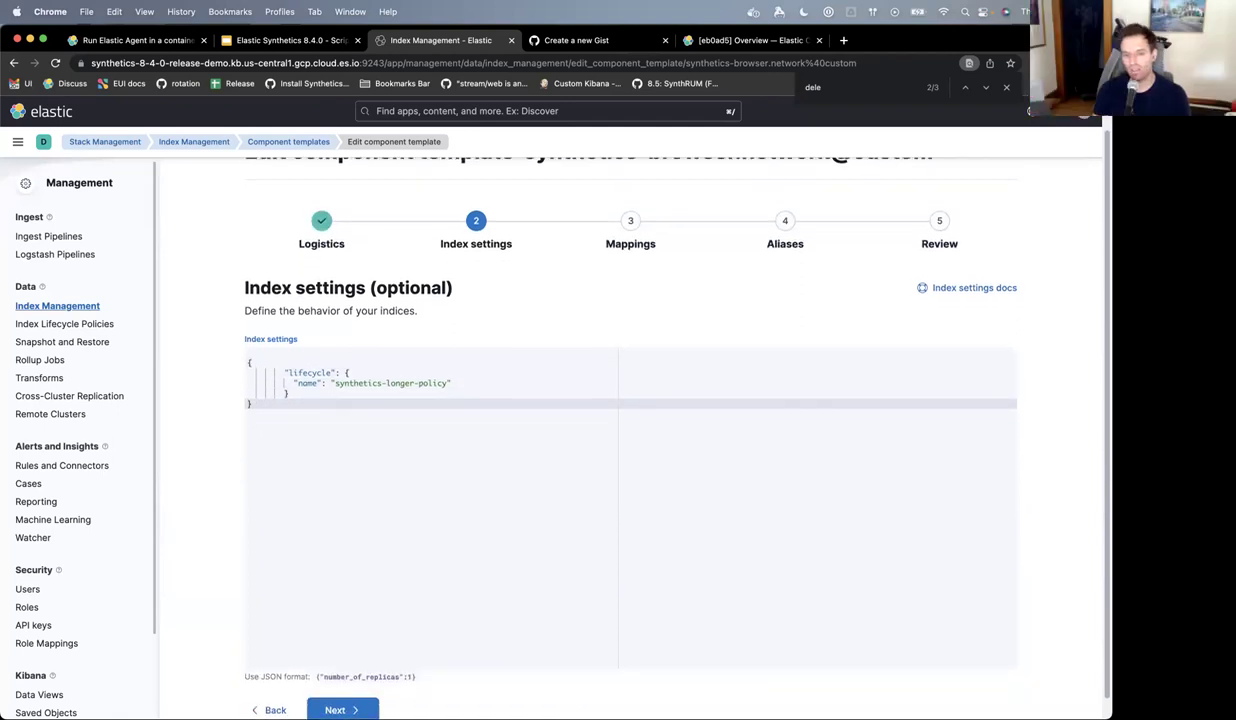
- Step through mappings, aliases and review, then save the component template
click(355, 693)
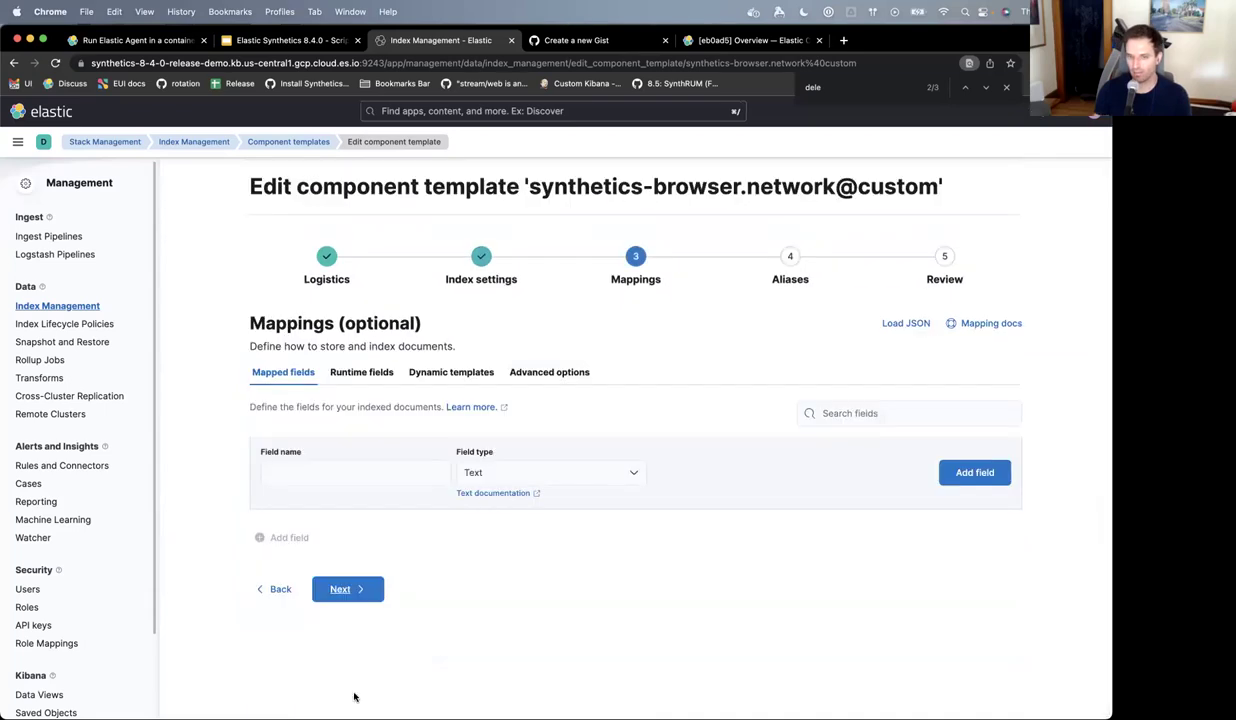
click(344, 588)
scroll(361, 618, down, 3)
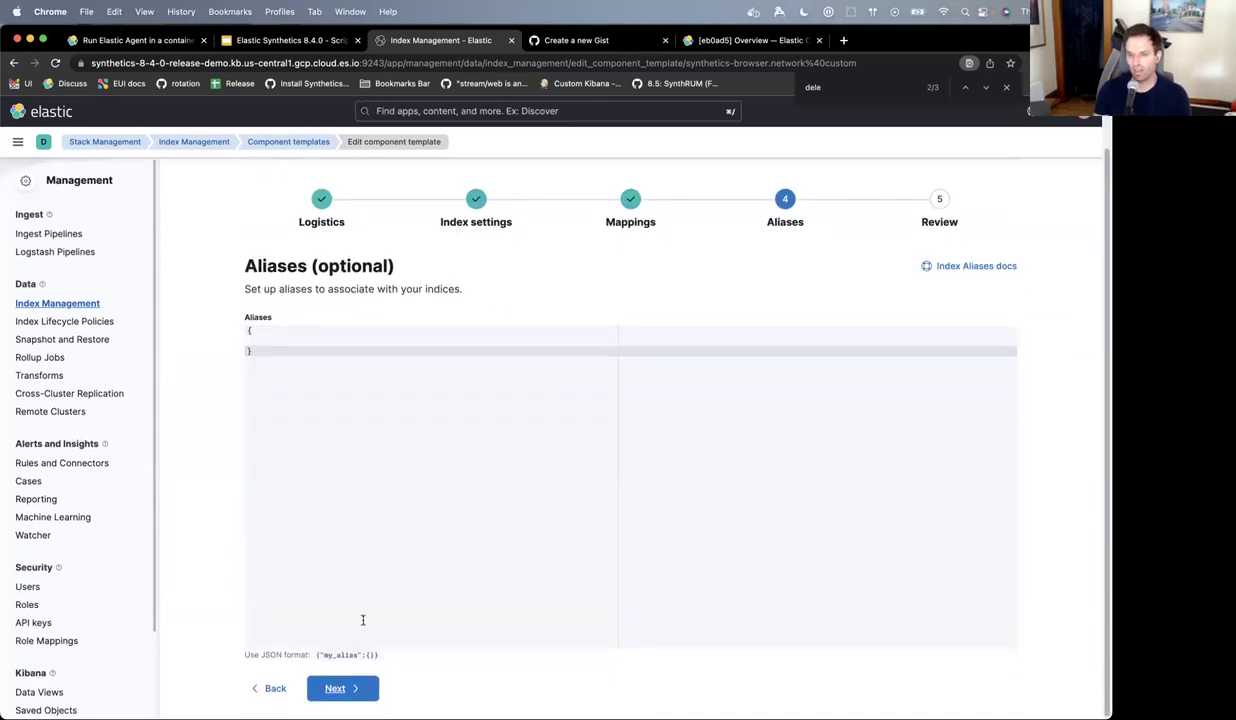
click(362, 694)
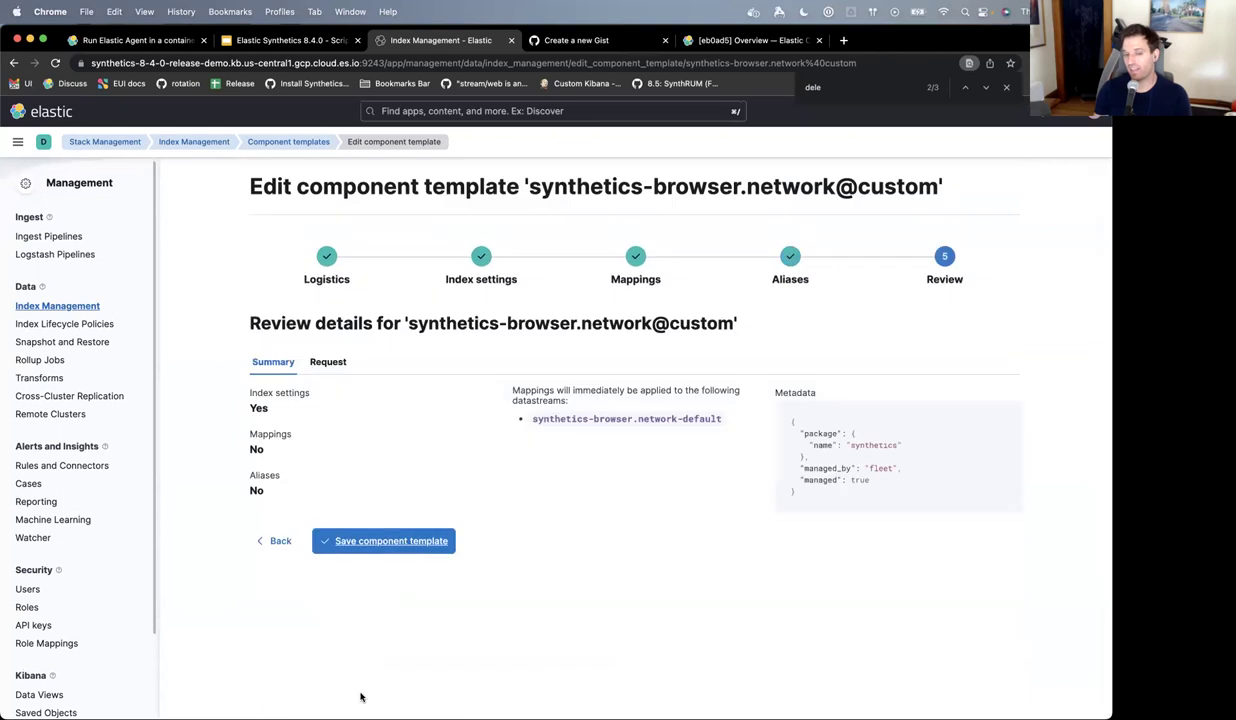
click(383, 541)
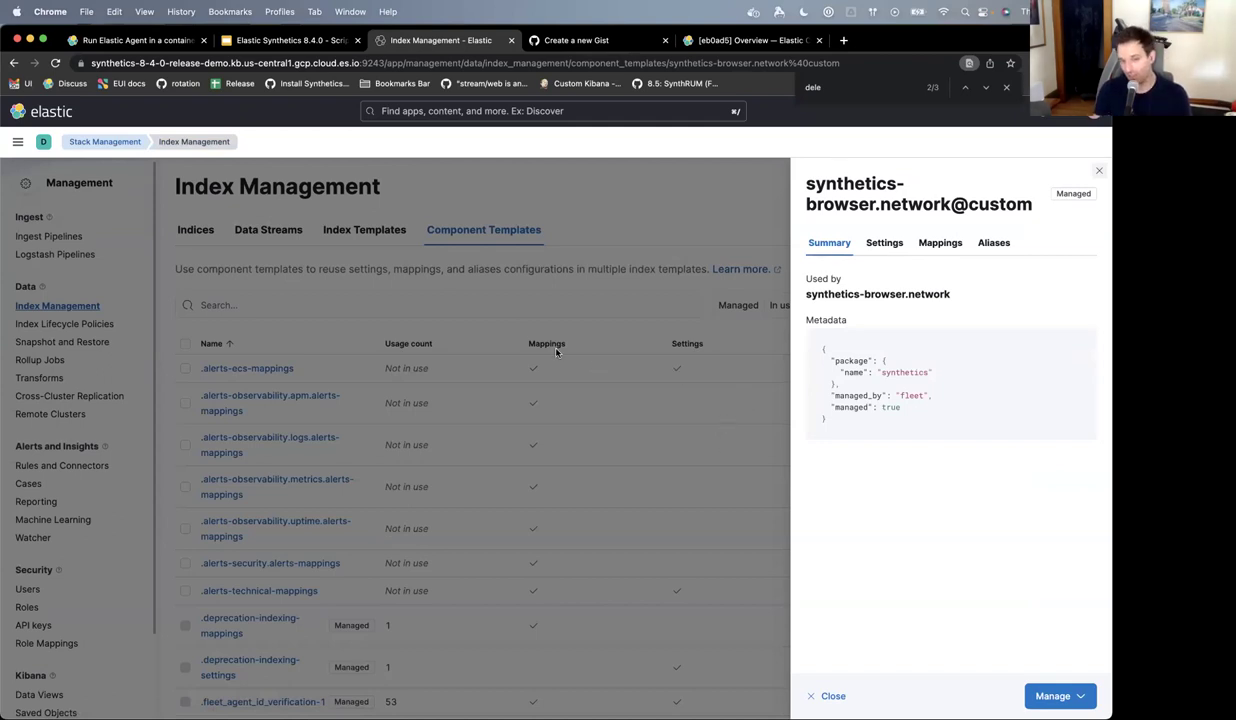
- Filter data streams by 'synth' and open synthetics-browser.network-default's details
click(505, 329)
click(262, 232)
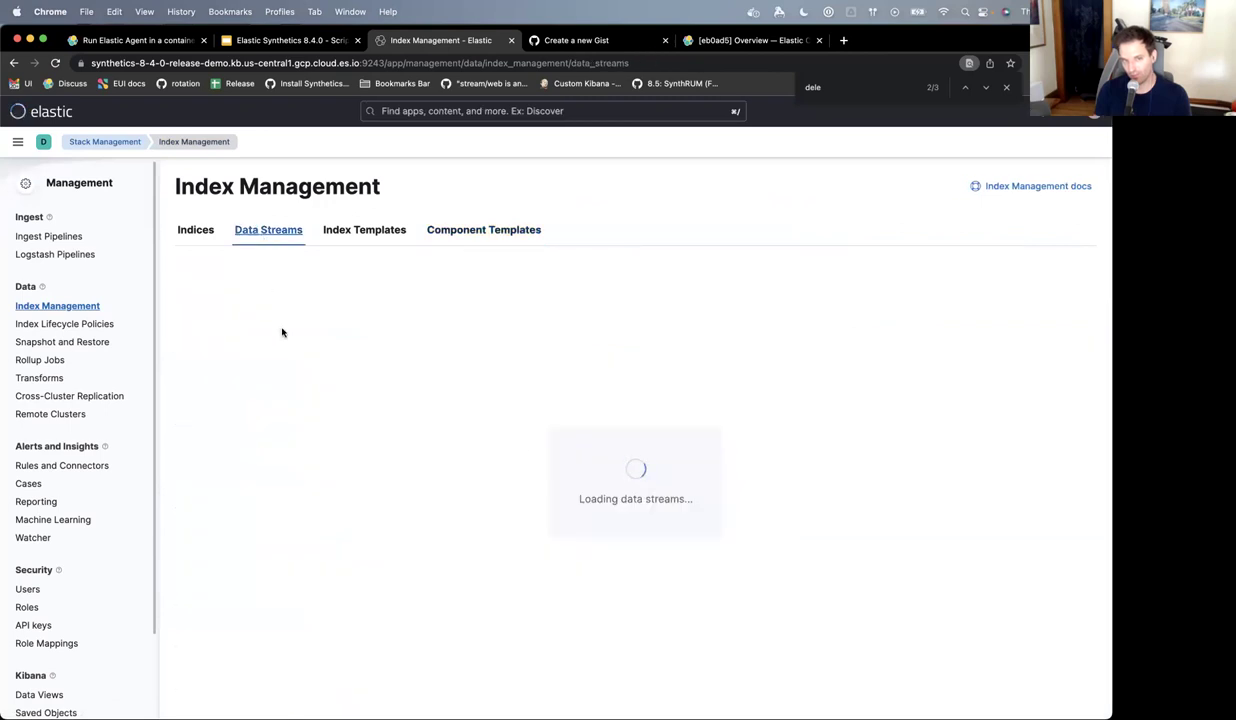
click(278, 315)
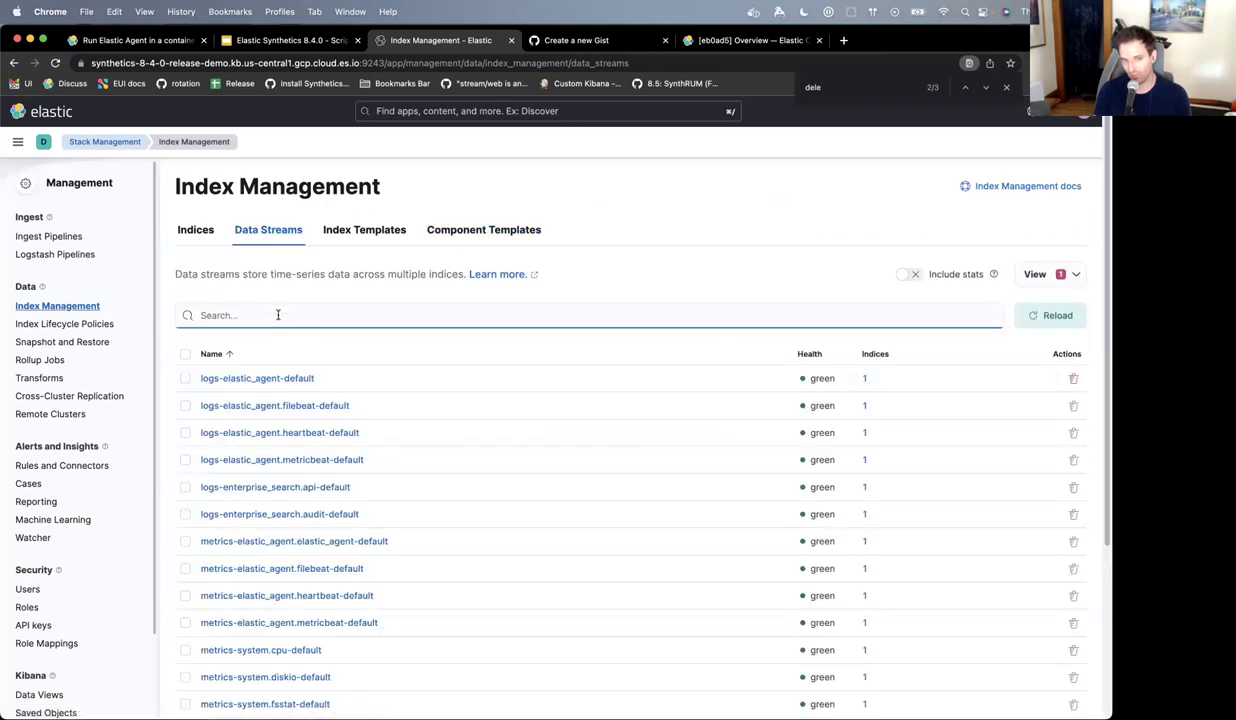
text(synth)
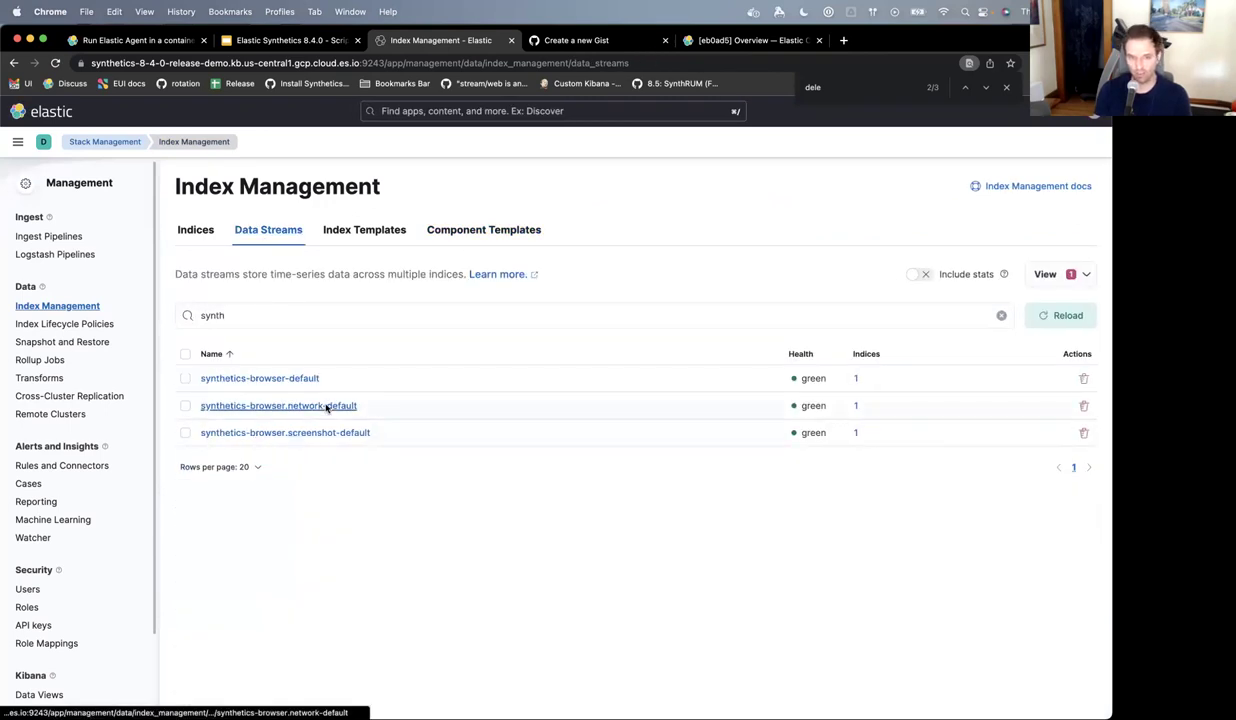
click(328, 405)
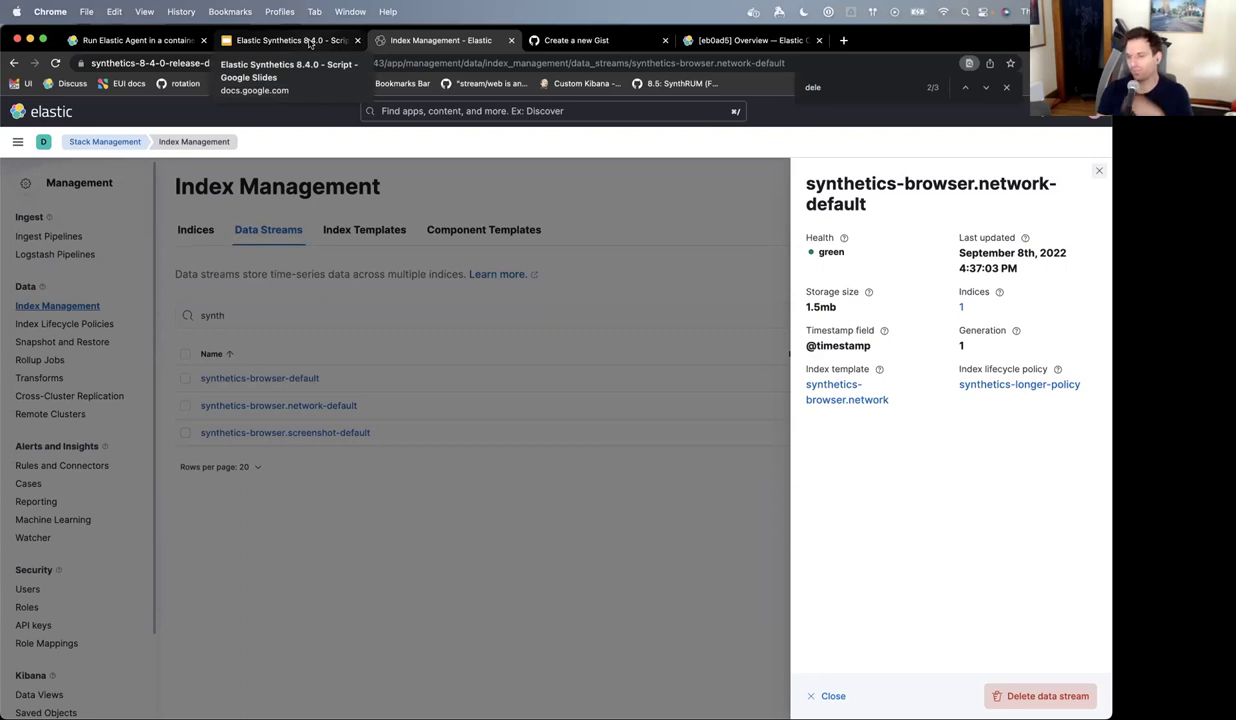
- In the Elastic Synthetics 8.4.0 script deck, advance past slide 9 to slide 10, 'That's all folks!'
click(310, 42)
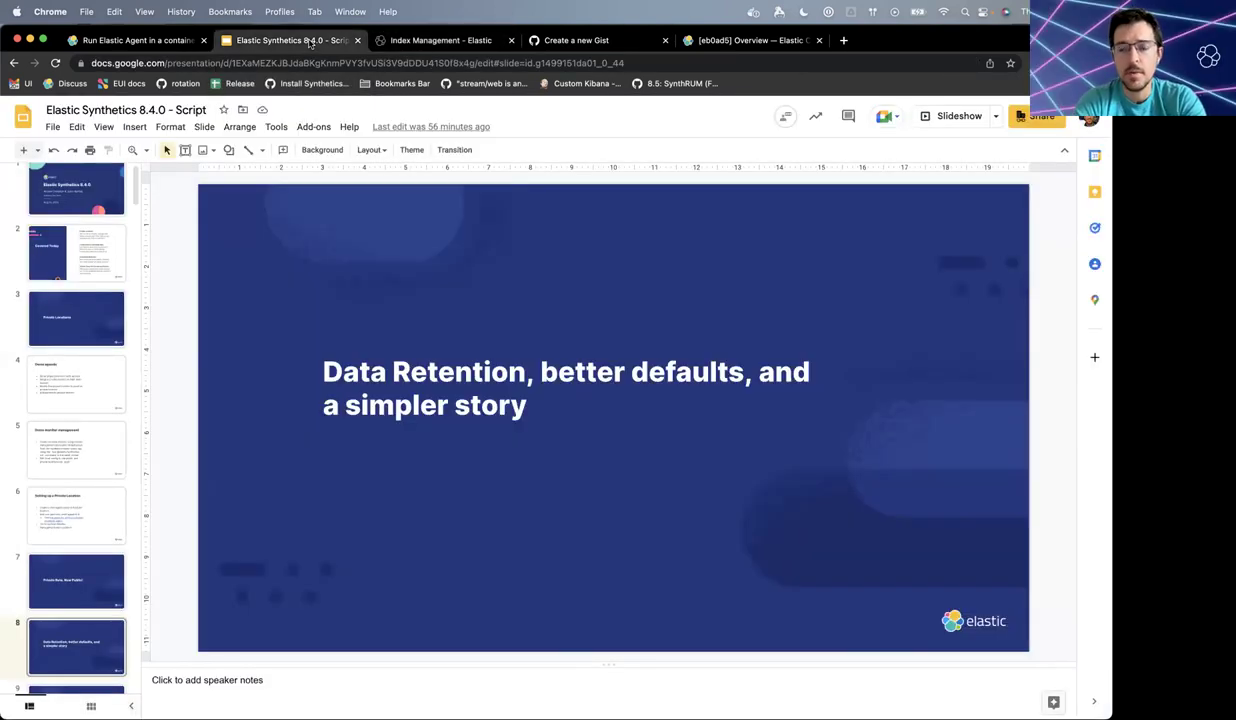
key(Down)
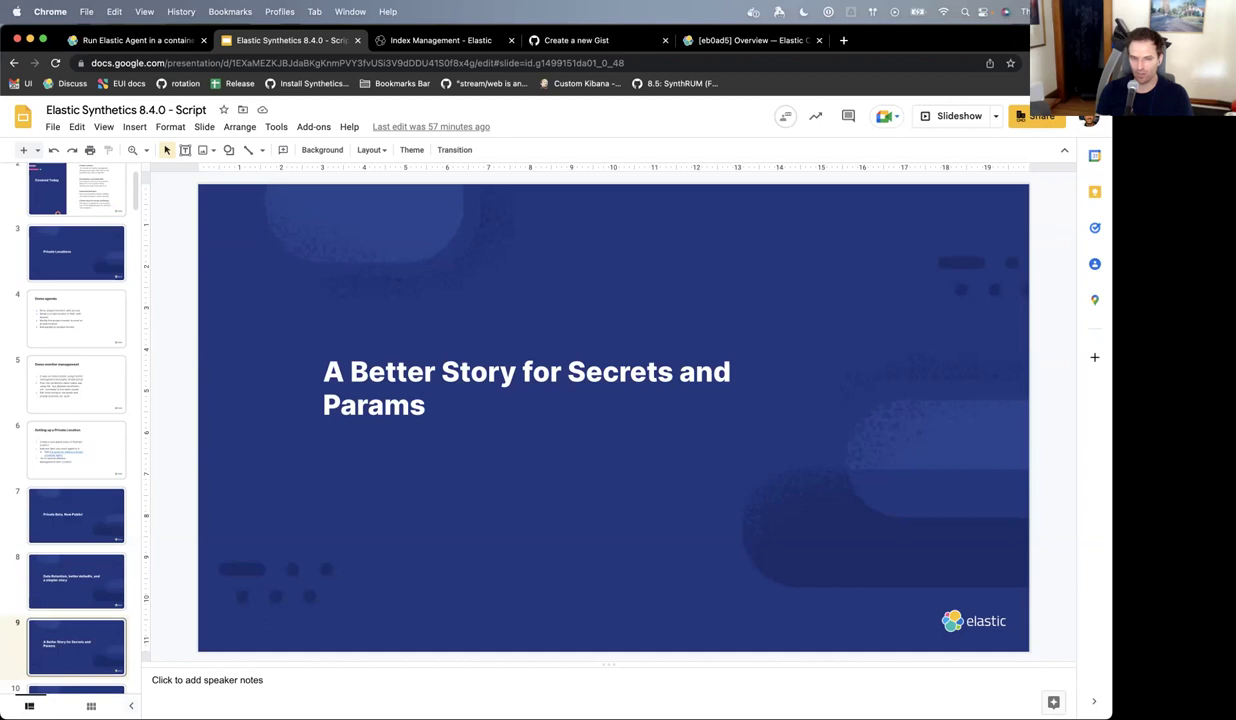
click(76, 690)
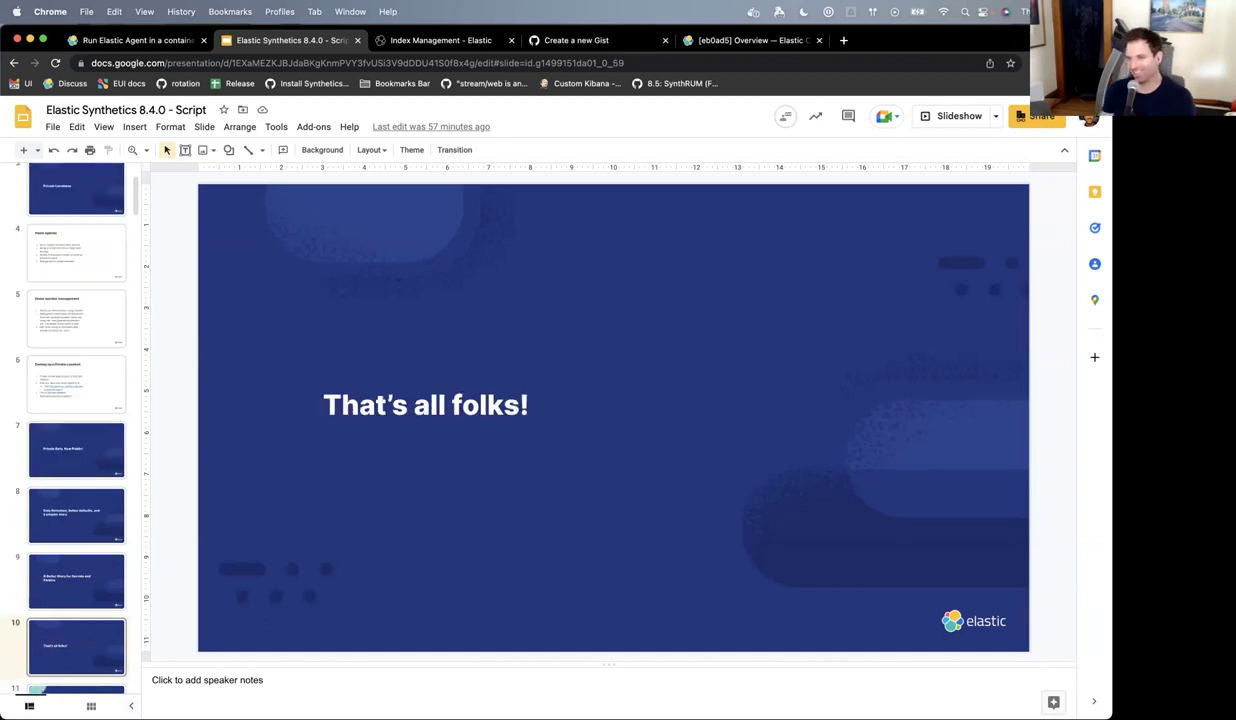